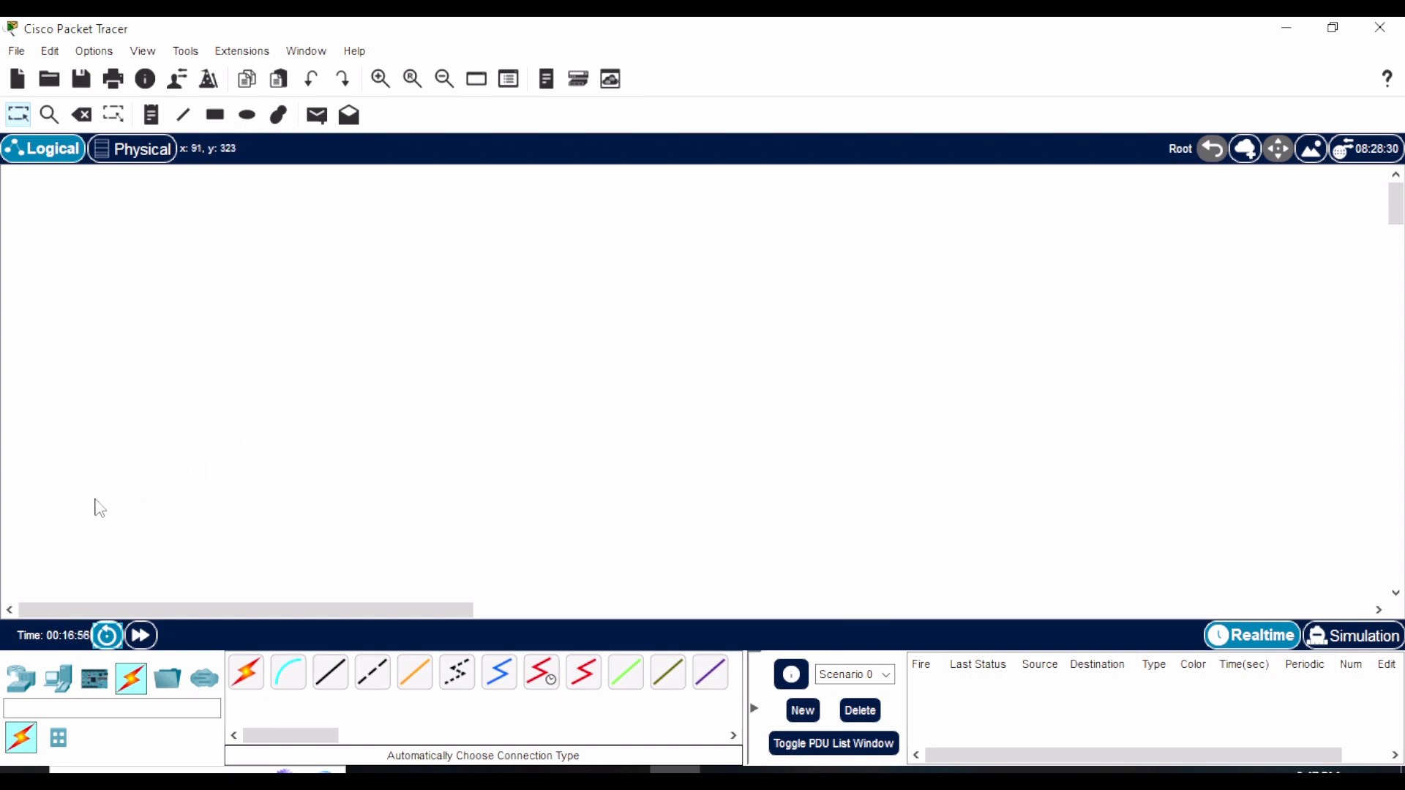
Step: Place a 2960 switch in the upper middle of the empty logical workspace
{"action": "left_click", "coordinate": [58, 679]}
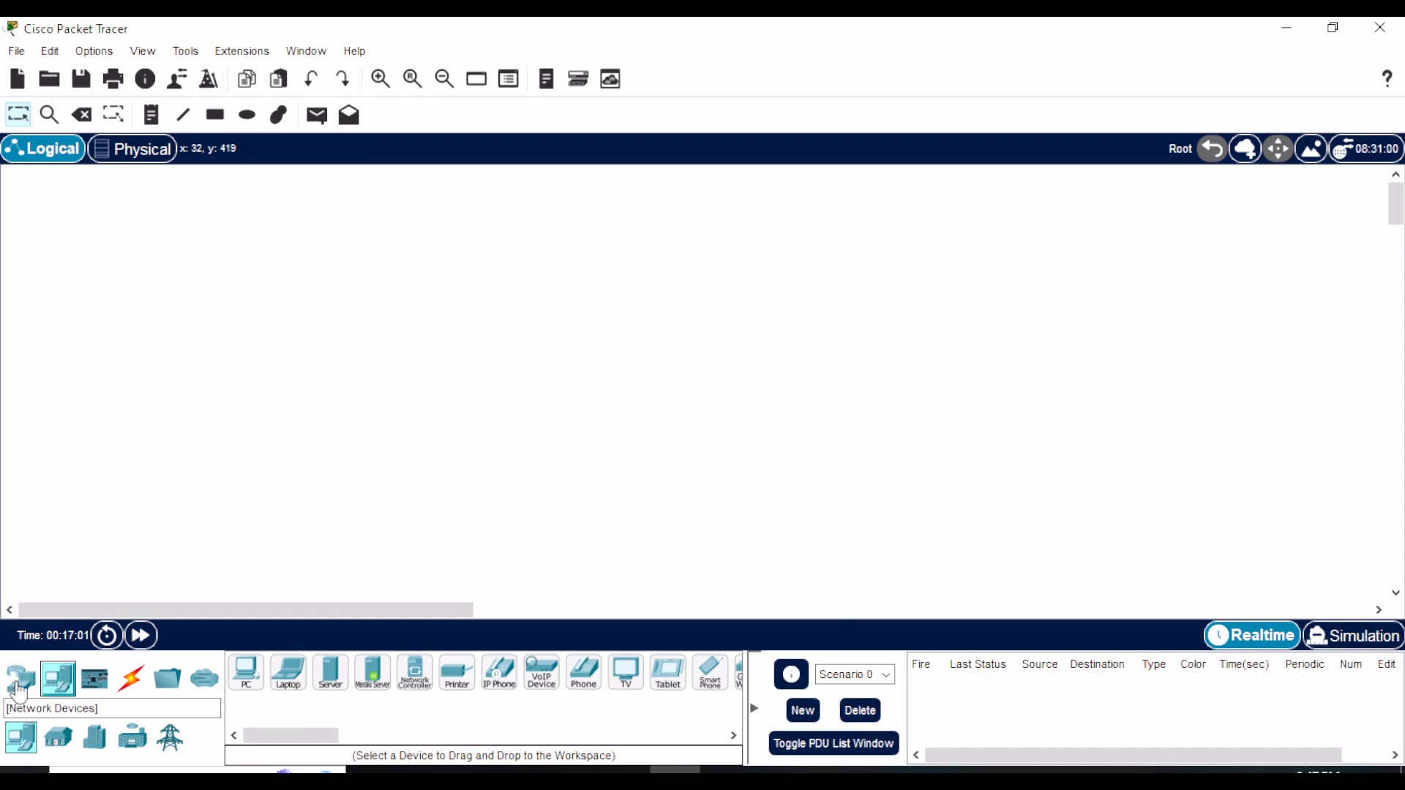
{"action": "left_click", "coordinate": [20, 681]}
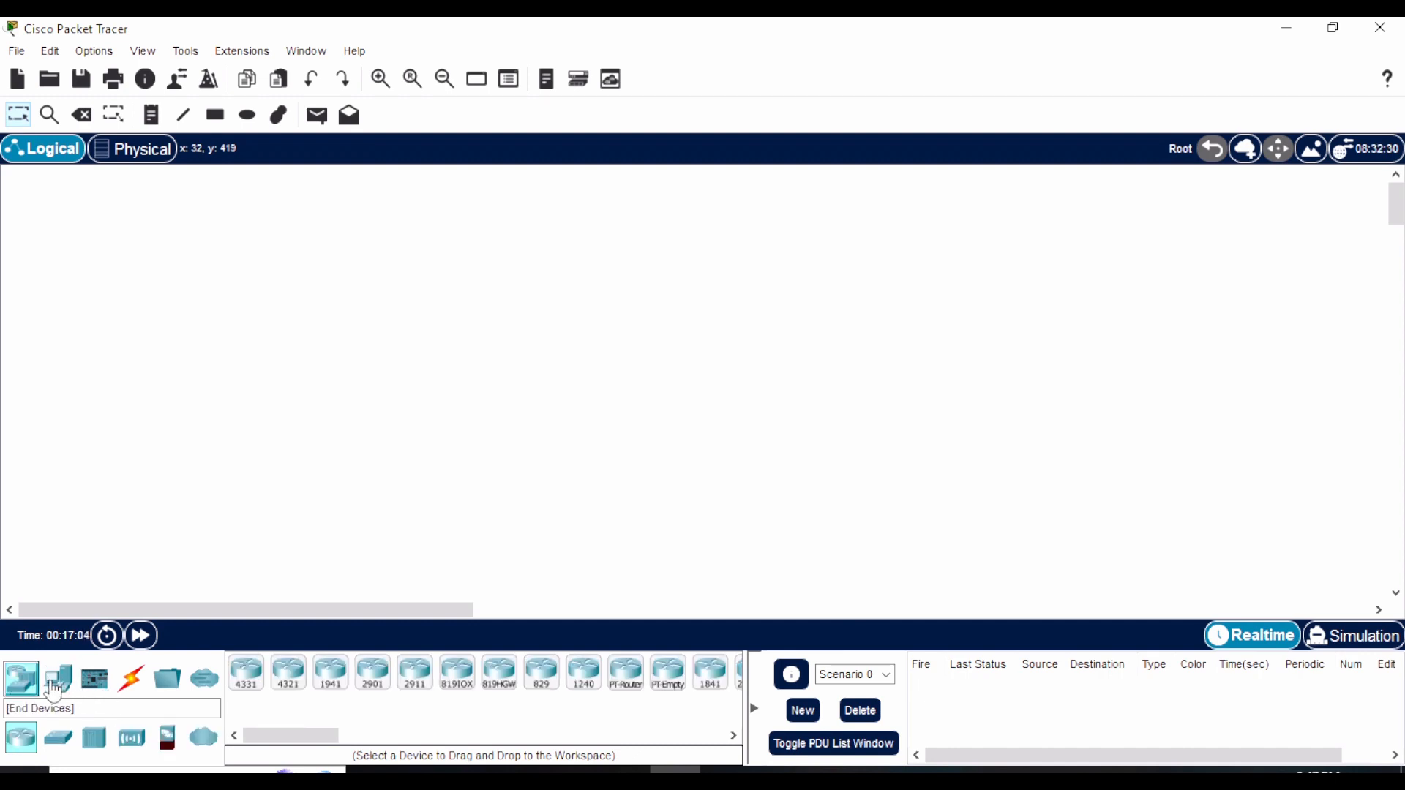
{"action": "left_click", "coordinate": [53, 747]}
{"action": "left_click", "coordinate": [246, 673]}
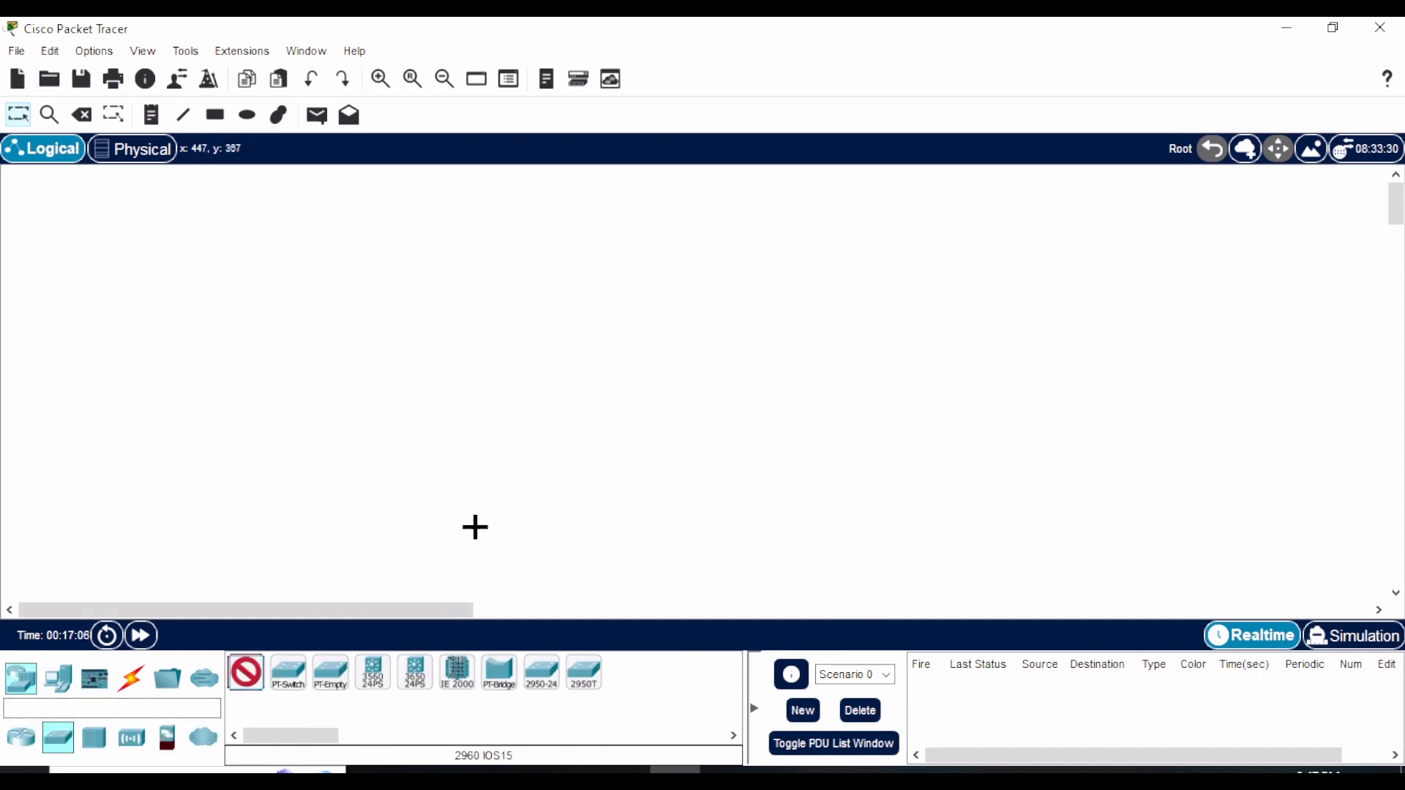
{"action": "left_click", "coordinate": [603, 355]}
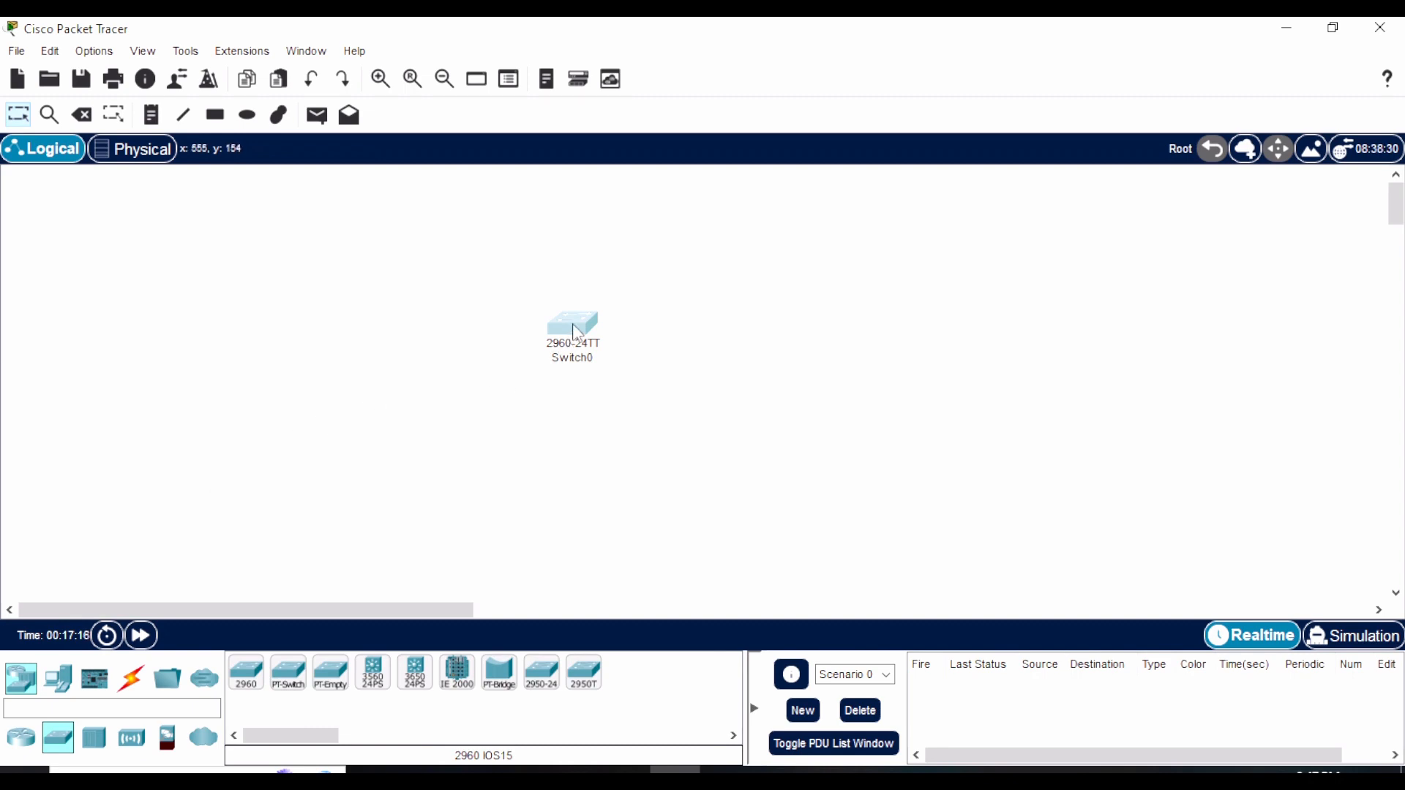
{"action": "left_click_drag", "start_coordinate": [565, 327], "coordinate": [520, 320]}
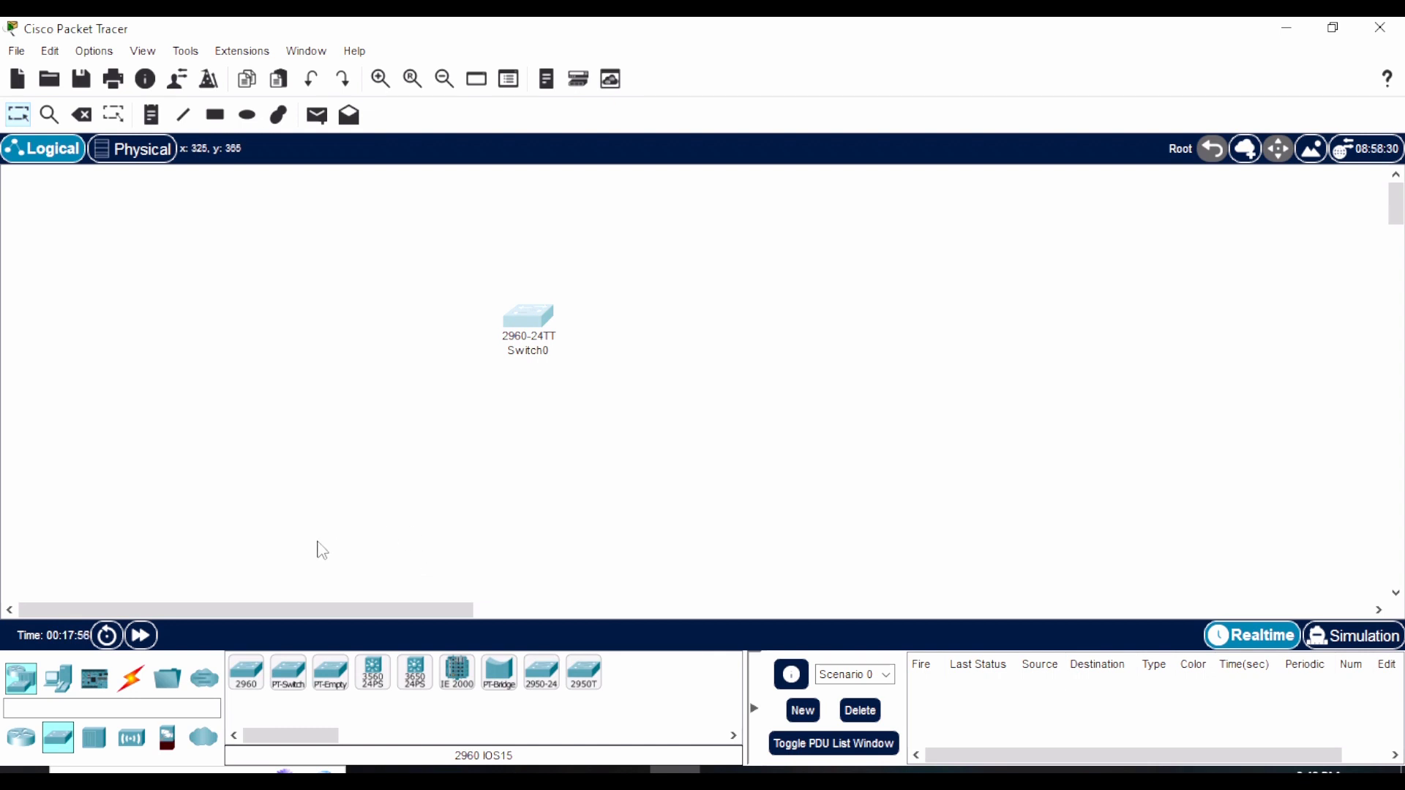
Step: Add three PCs in an aligned row below and to the left of the switch
{"action": "left_click", "coordinate": [58, 679]}
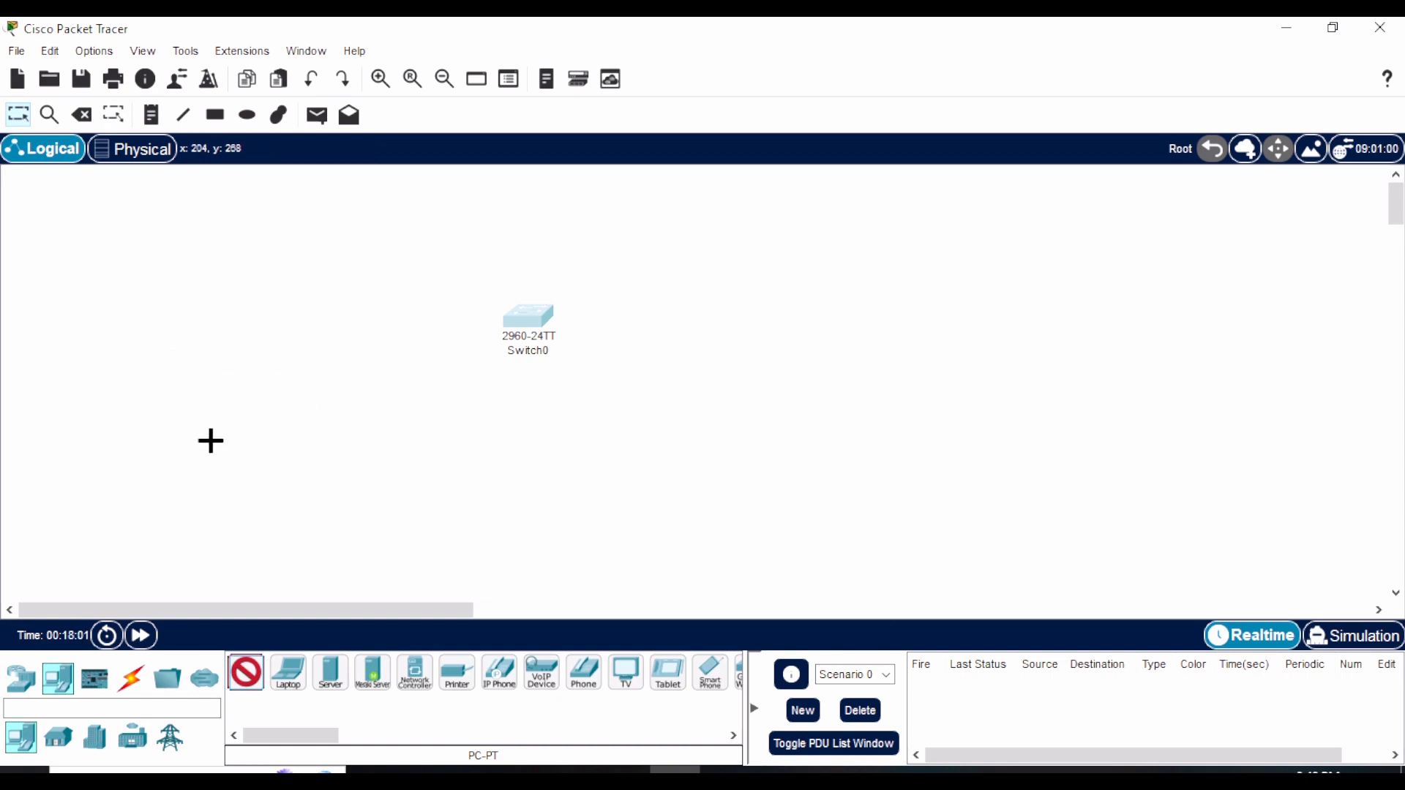
{"action": "left_click", "coordinate": [210, 409]}
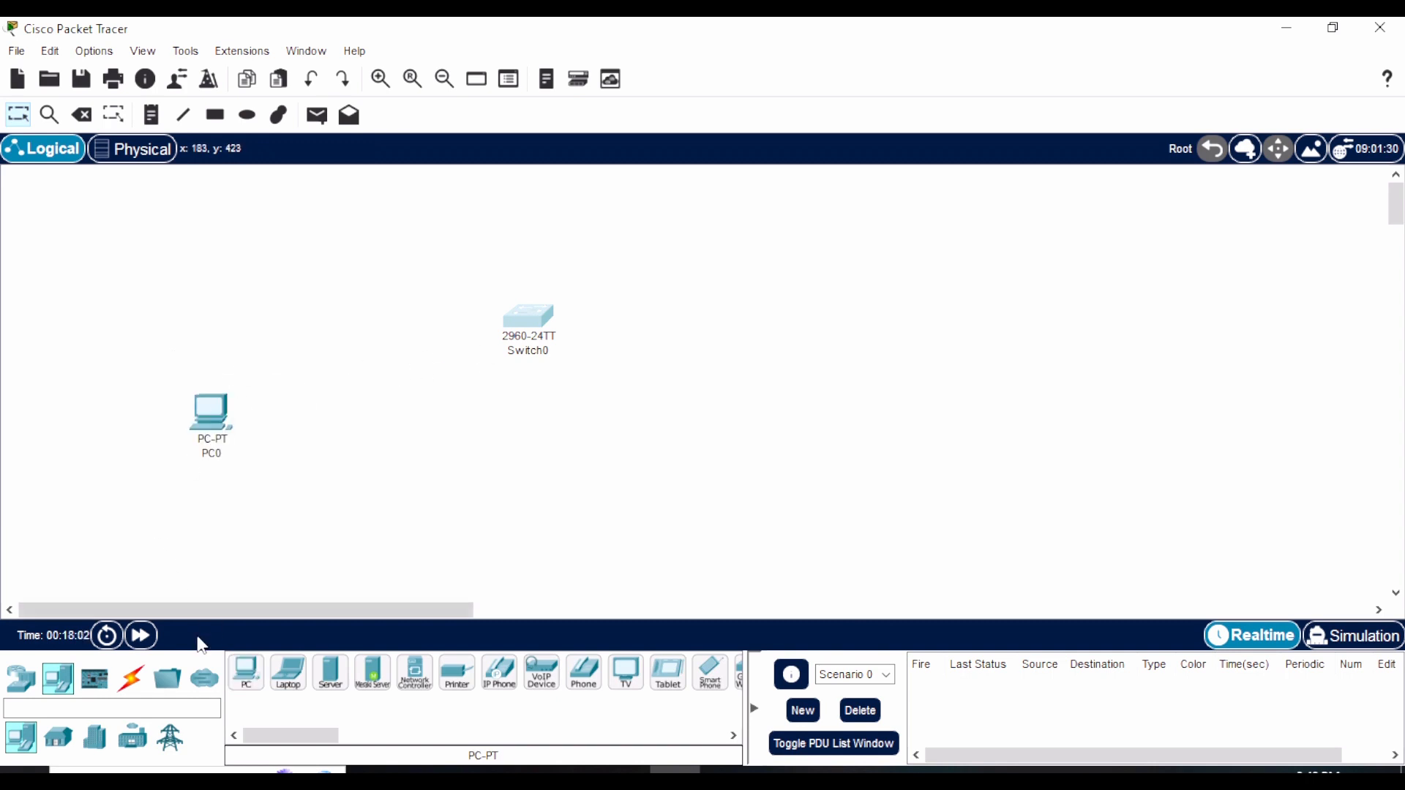
{"action": "left_click", "coordinate": [310, 417]}
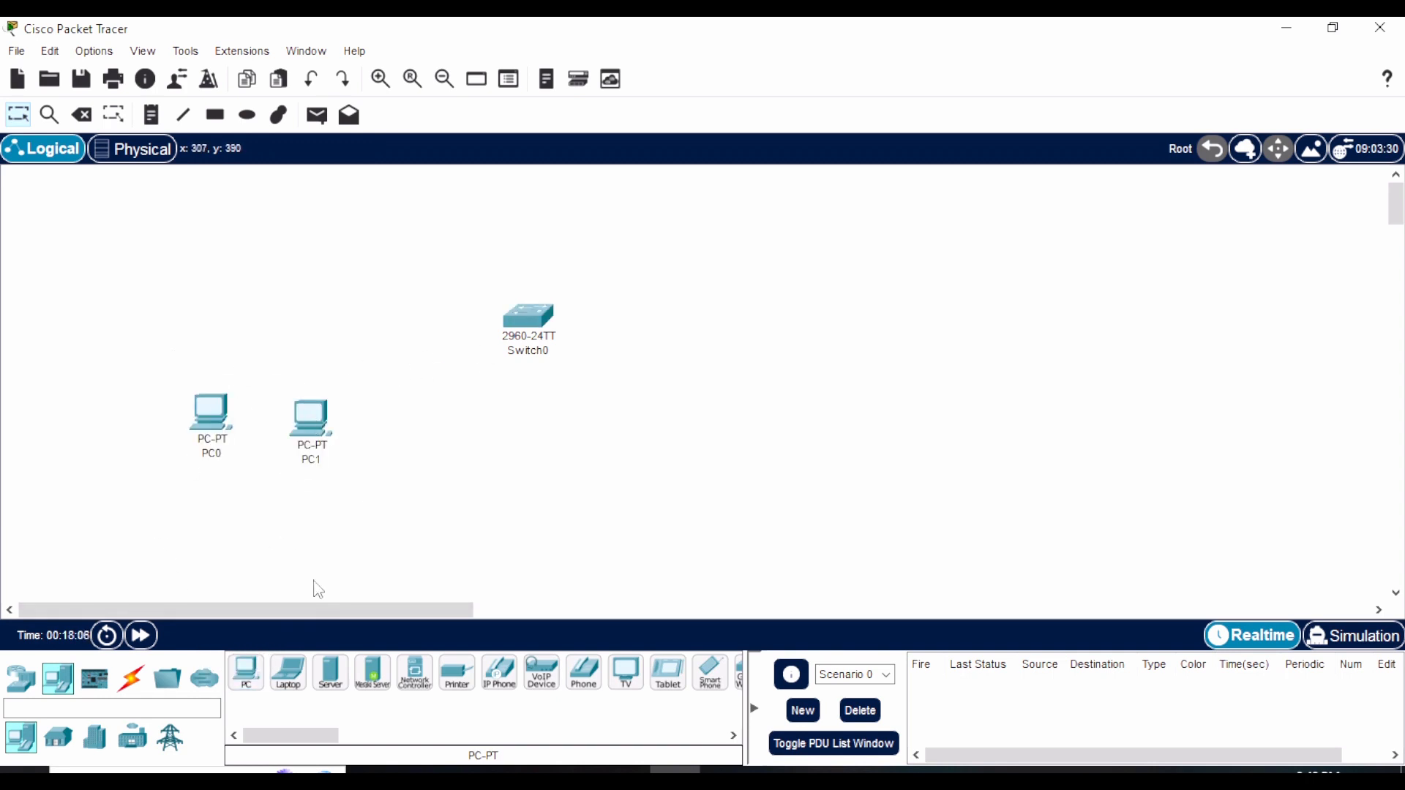
{"action": "left_click", "coordinate": [245, 672]}
{"action": "left_click", "coordinate": [423, 426]}
{"action": "left_click_drag", "start_coordinate": [423, 428], "coordinate": [422, 412]}
{"action": "left_click_drag", "start_coordinate": [324, 432], "coordinate": [320, 424]}
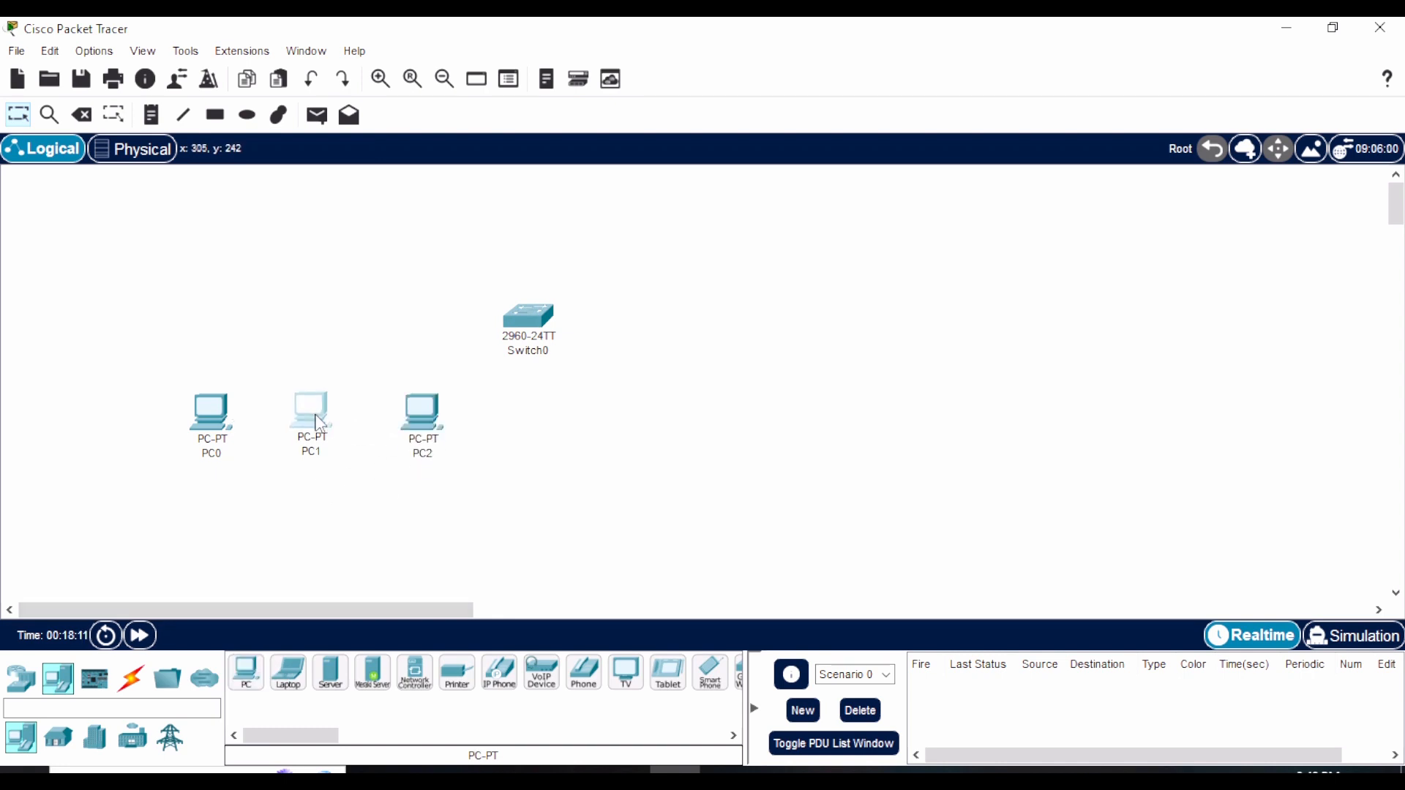
Step: Add a second row of three PCs beneath PC0, PC1 and PC2, and line them up
{"action": "left_click", "coordinate": [245, 672]}
{"action": "left_click", "coordinate": [196, 528]}
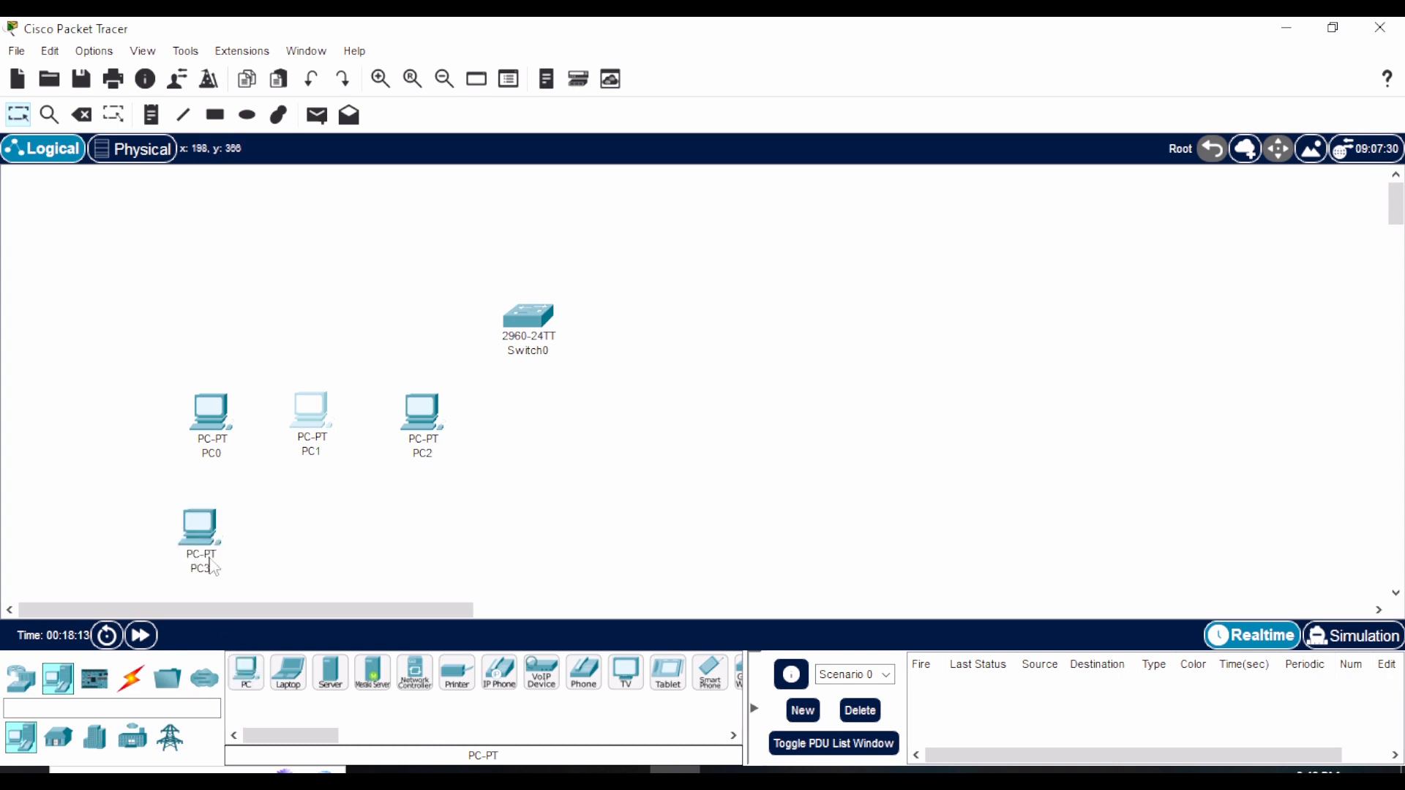
{"action": "left_click", "coordinate": [246, 672]}
{"action": "left_click", "coordinate": [304, 533]}
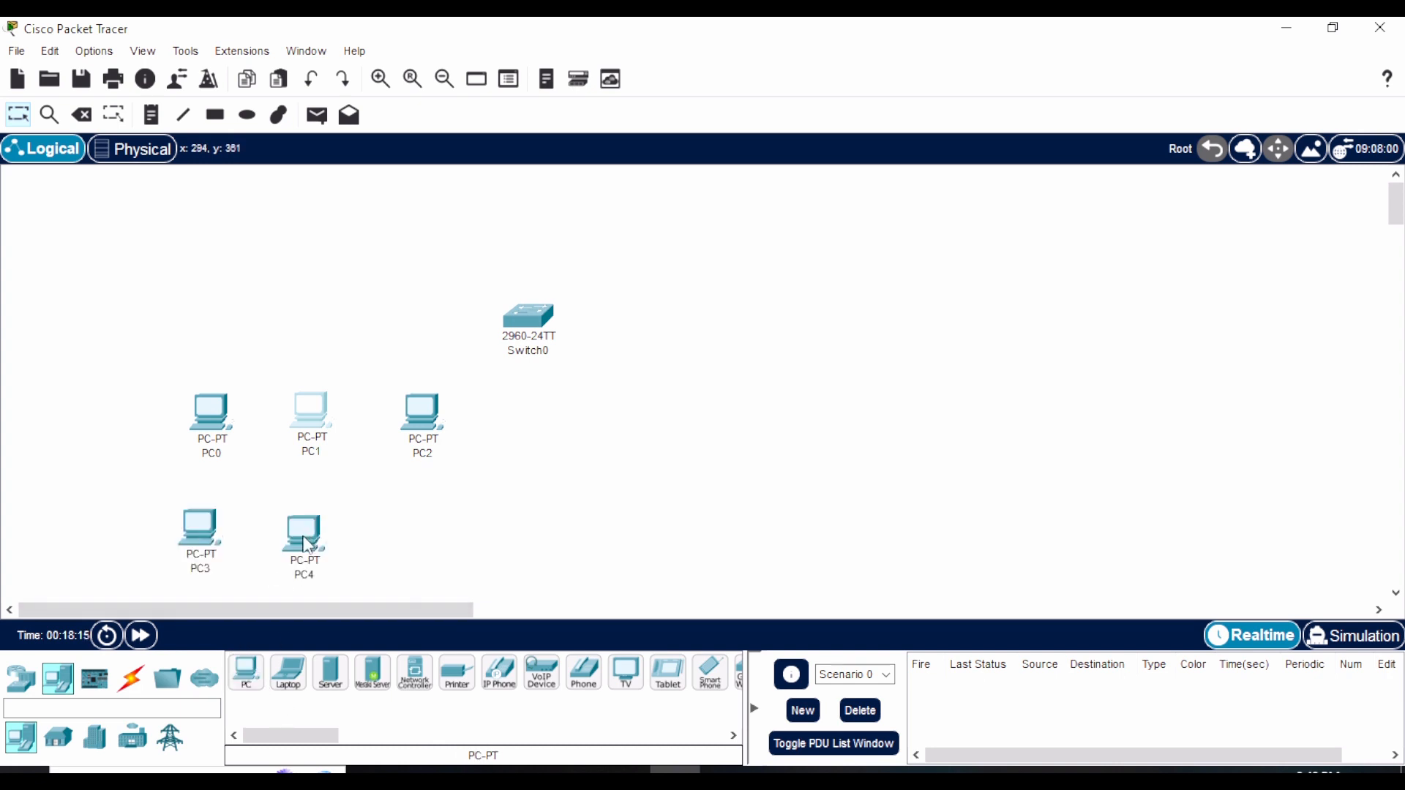
{"action": "left_click", "coordinate": [253, 675]}
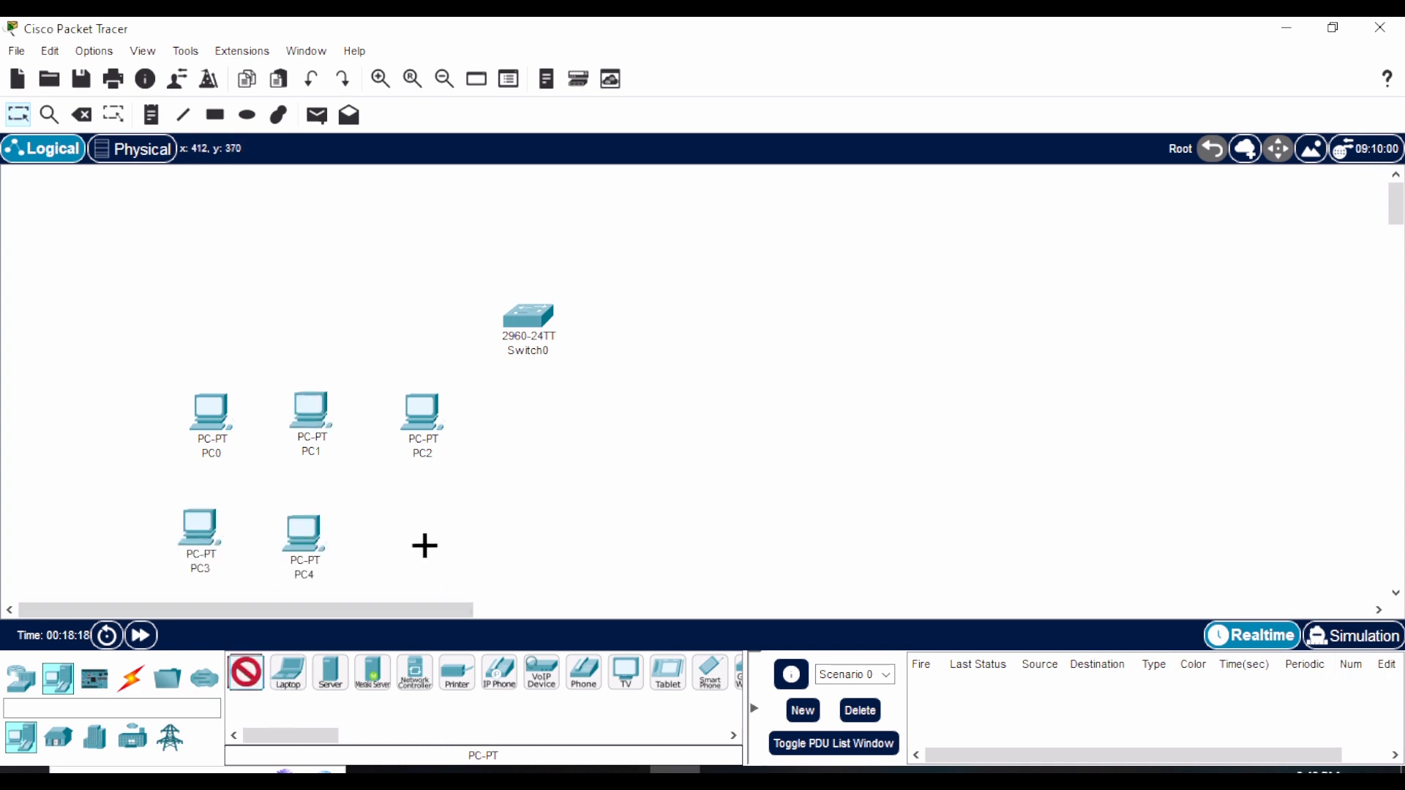
{"action": "left_click", "coordinate": [425, 545]}
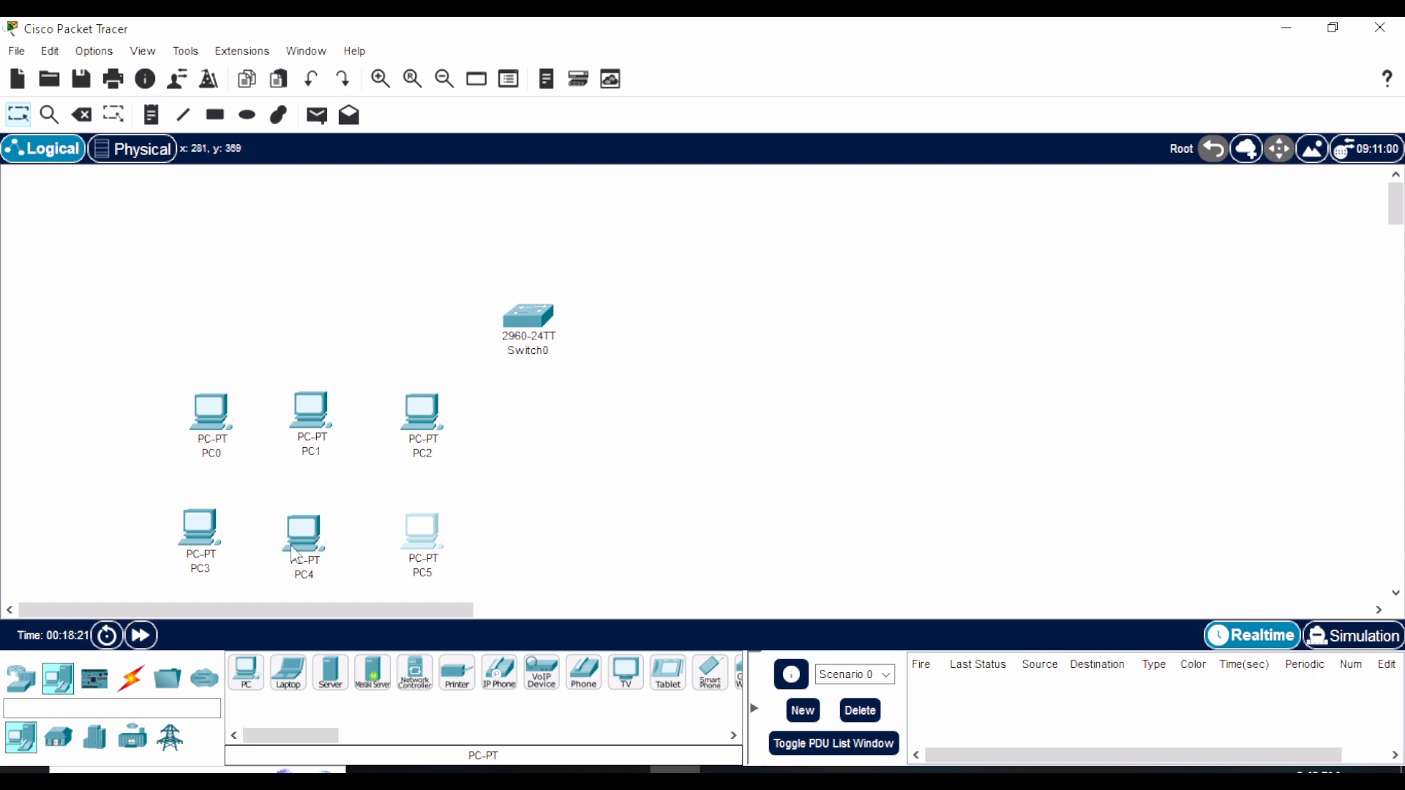
{"action": "left_click_drag", "start_coordinate": [291, 537], "coordinate": [292, 529]}
Step: Add three more PCs in a row below and to the right of the switch, level with PC2
{"action": "left_click", "coordinate": [262, 675]}
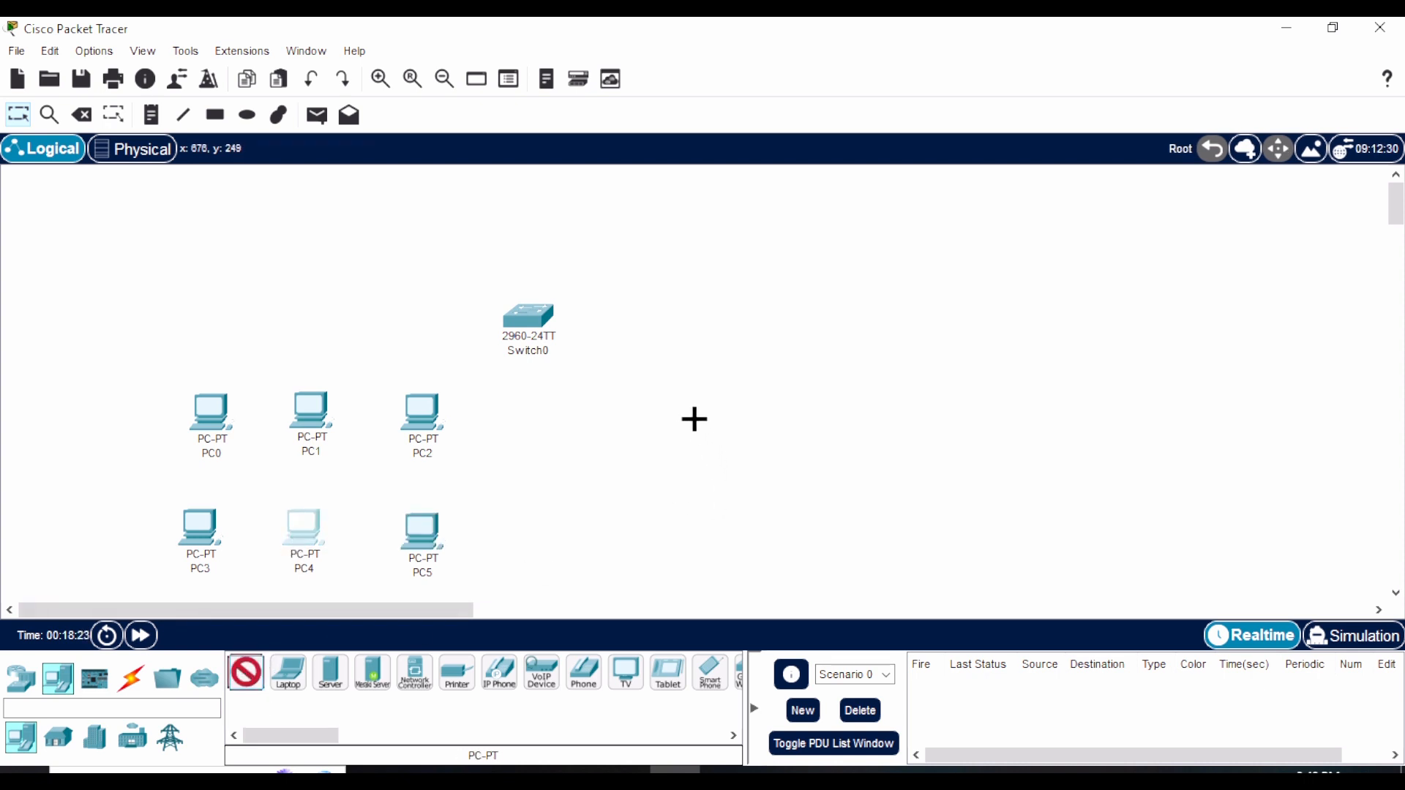
{"action": "left_click", "coordinate": [692, 418]}
{"action": "left_click", "coordinate": [246, 672]}
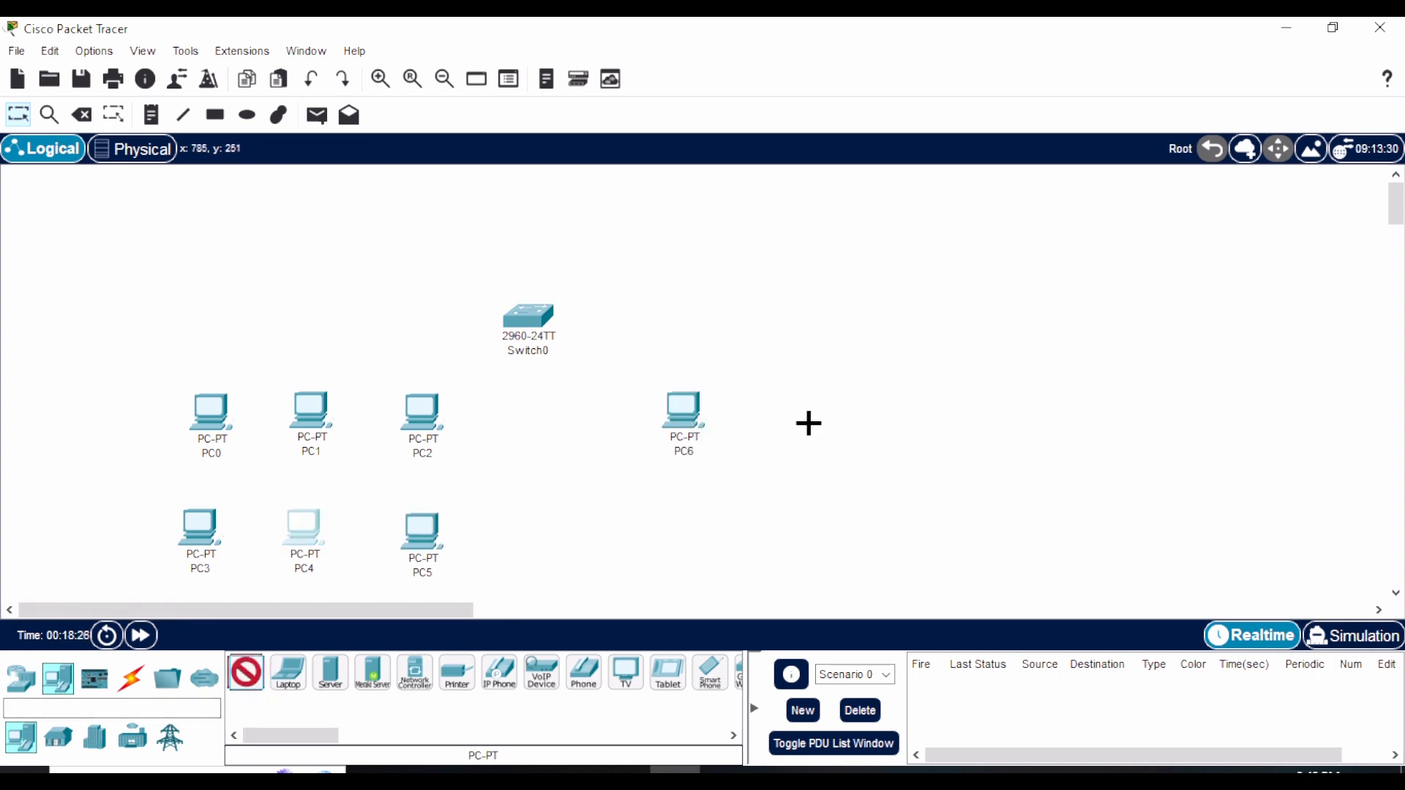
{"action": "left_click", "coordinate": [801, 412]}
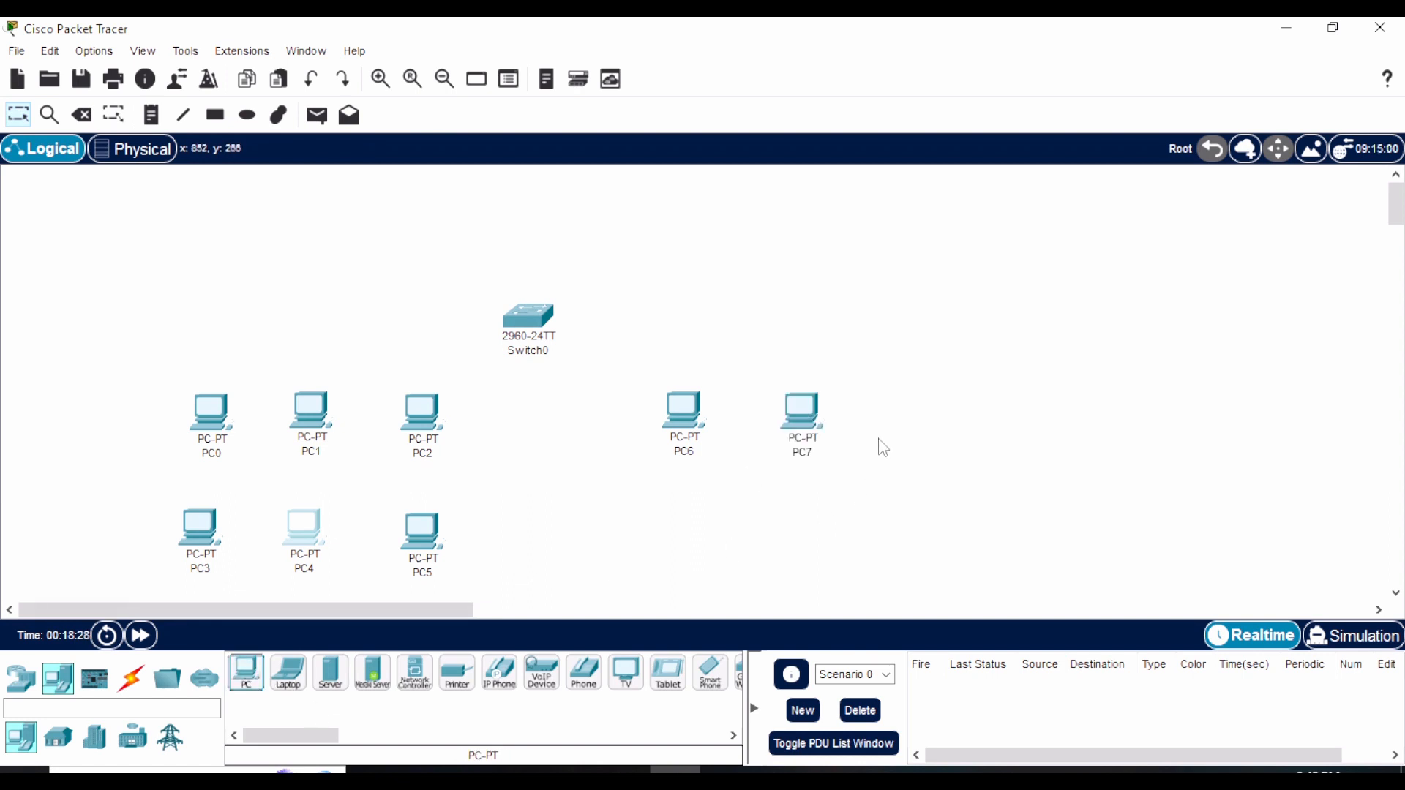
{"action": "left_click", "coordinate": [247, 673]}
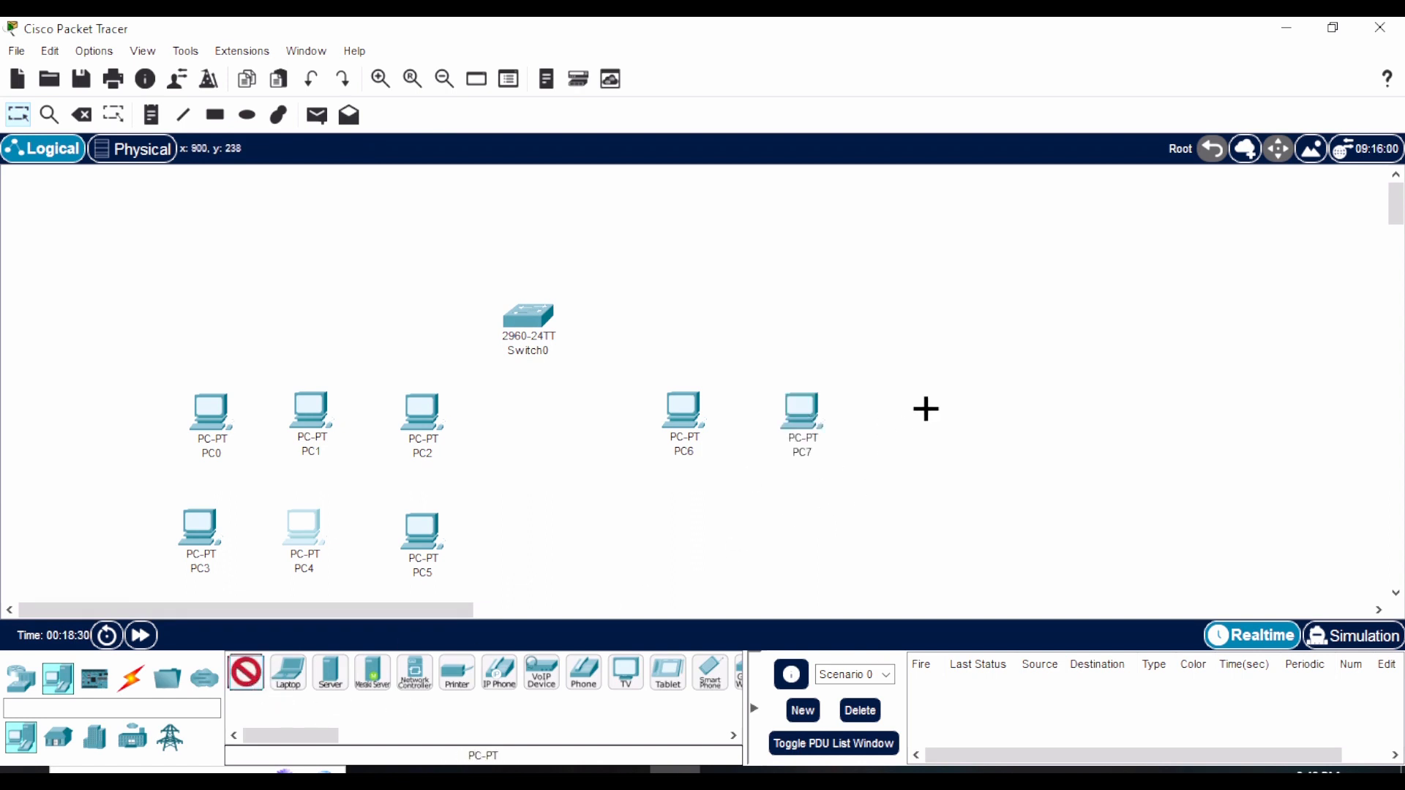
{"action": "left_click", "coordinate": [923, 410]}
Step: Add another row of three PCs beneath PC6, PC7 and PC8
{"action": "left_click", "coordinate": [246, 680]}
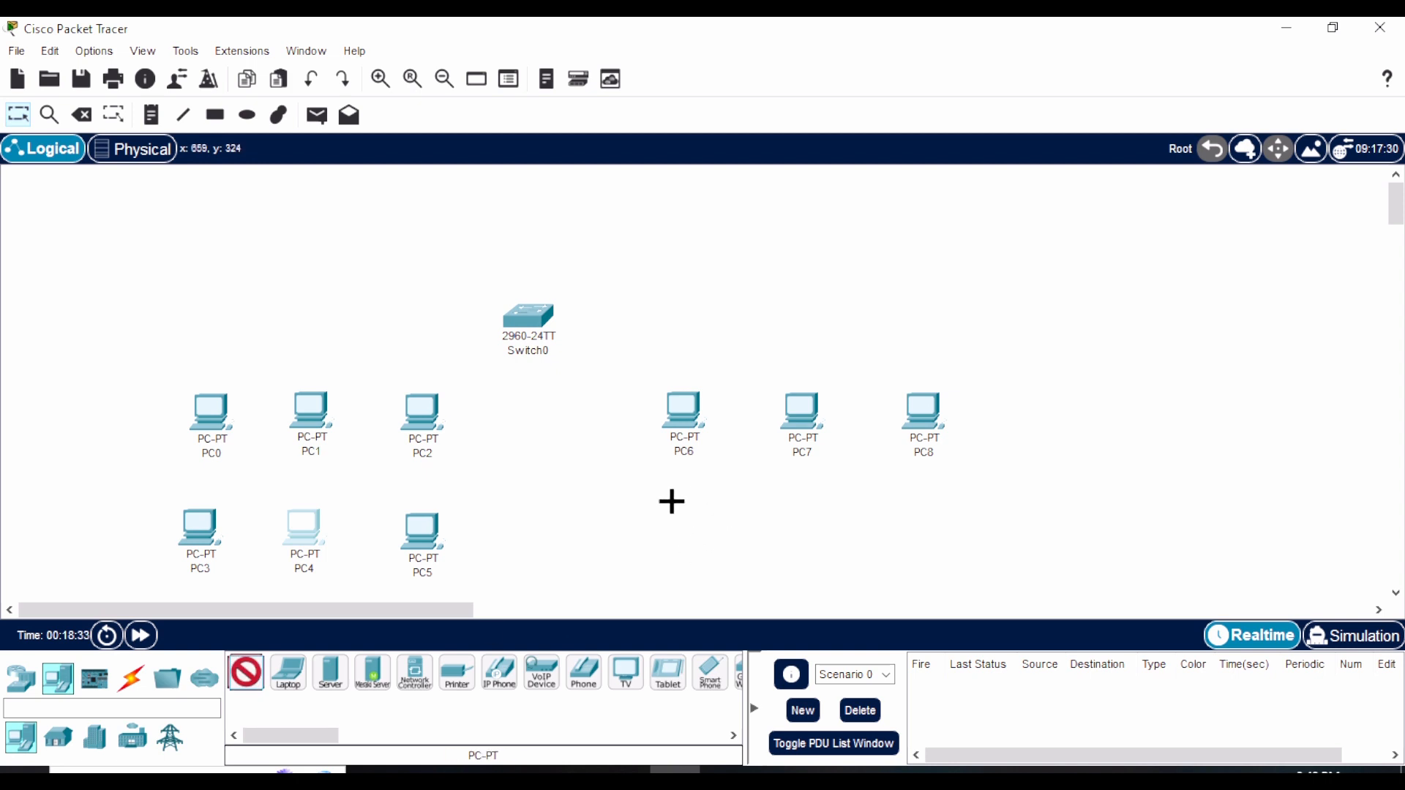
{"action": "left_click", "coordinate": [662, 530]}
{"action": "left_click", "coordinate": [256, 684]}
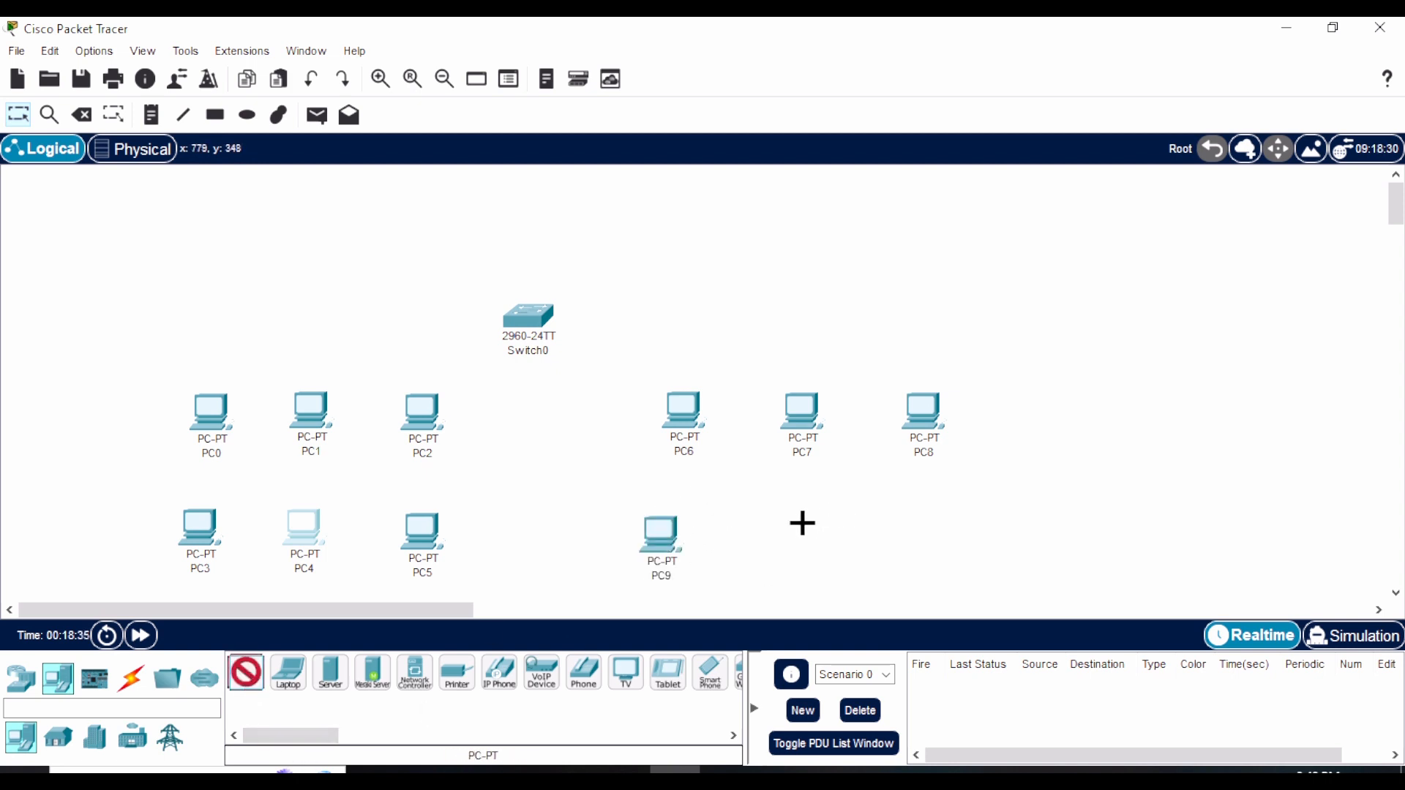
{"action": "left_click", "coordinate": [781, 534]}
{"action": "left_click", "coordinate": [246, 672]}
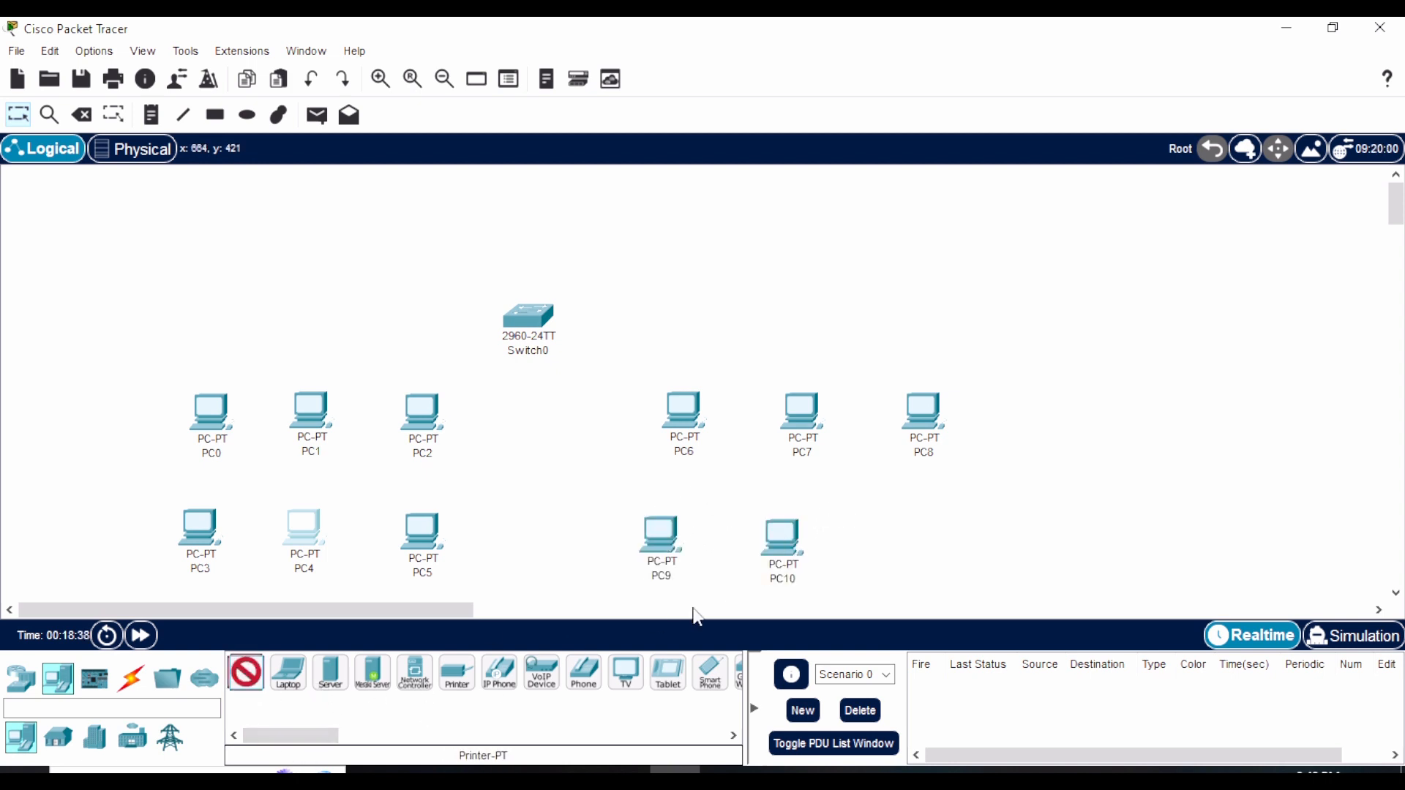
{"action": "left_click", "coordinate": [930, 543]}
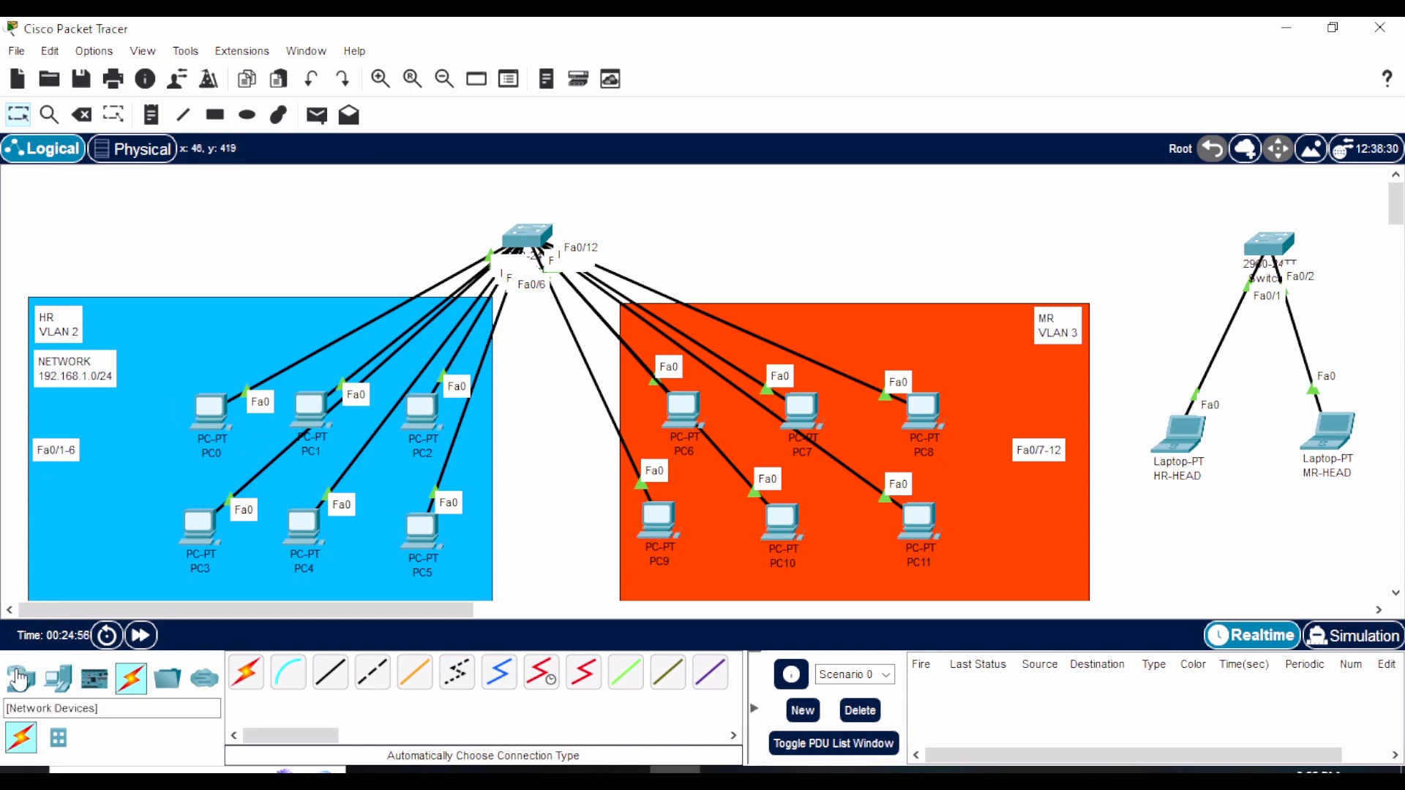
Step: Place a server above the blue HR VLAN 2 area and rename it DHCP
{"action": "left_click", "coordinate": [43, 681]}
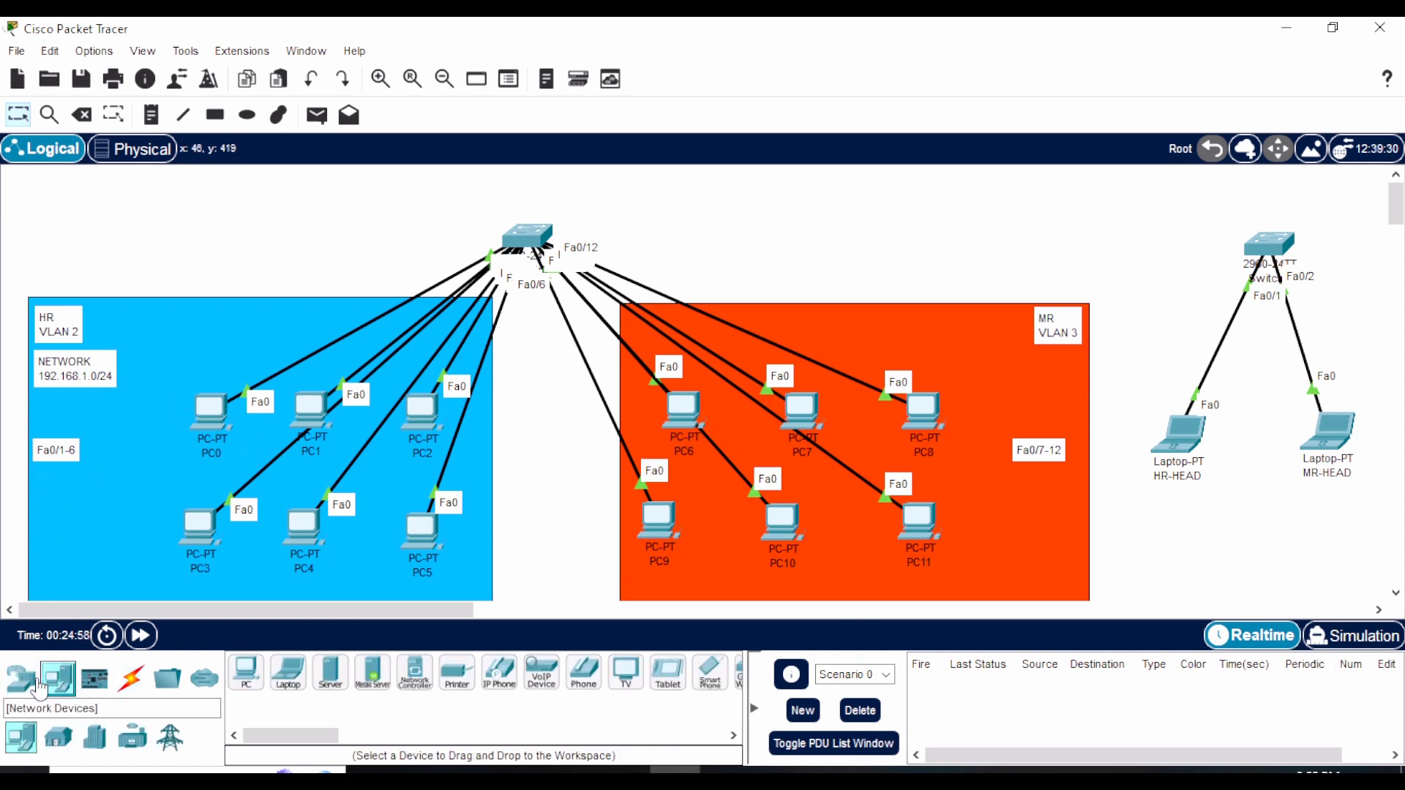
{"action": "left_click", "coordinate": [330, 672]}
{"action": "left_click", "coordinate": [204, 227]}
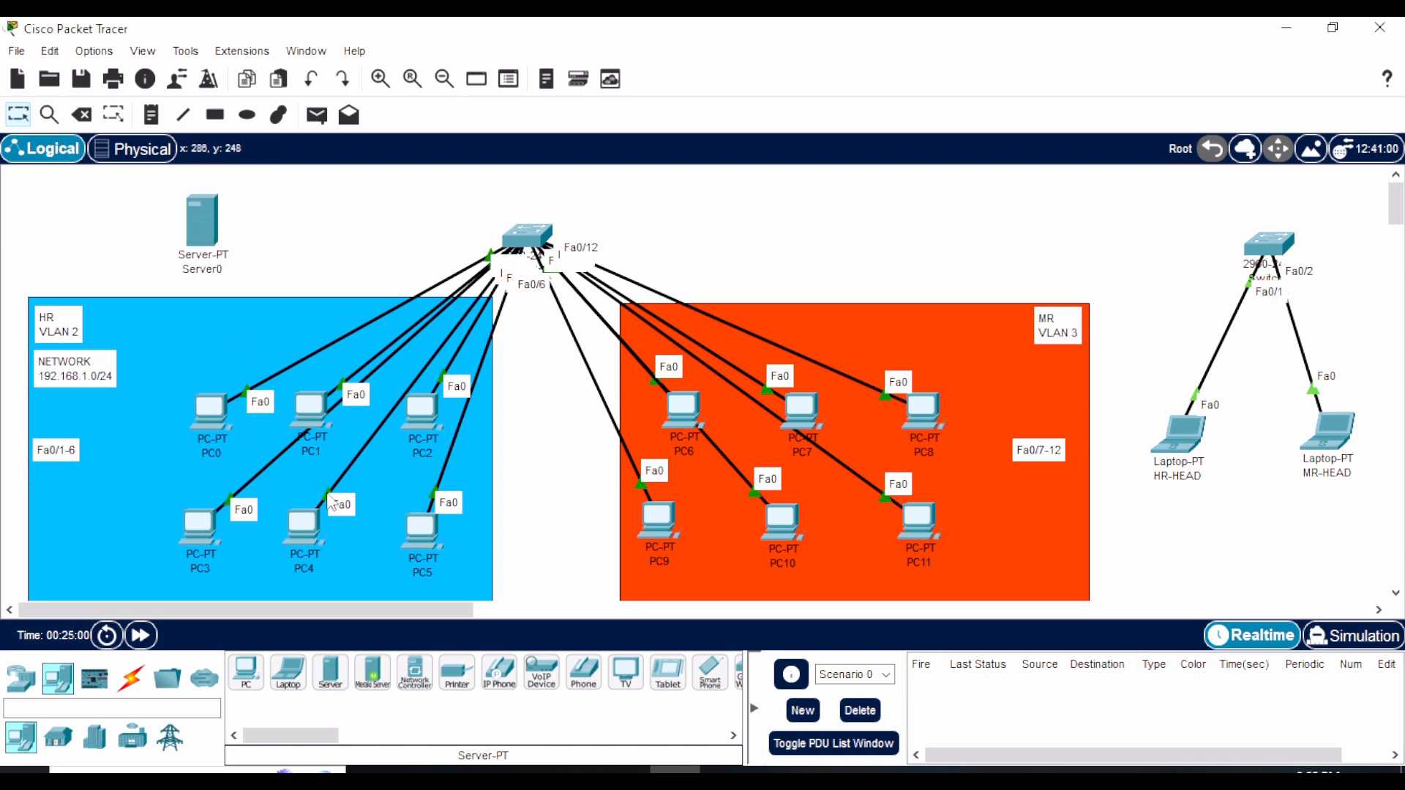
{"action": "left_click", "coordinate": [209, 269]}
{"action": "left_click_drag", "start_coordinate": [186, 270], "coordinate": [250, 281]}
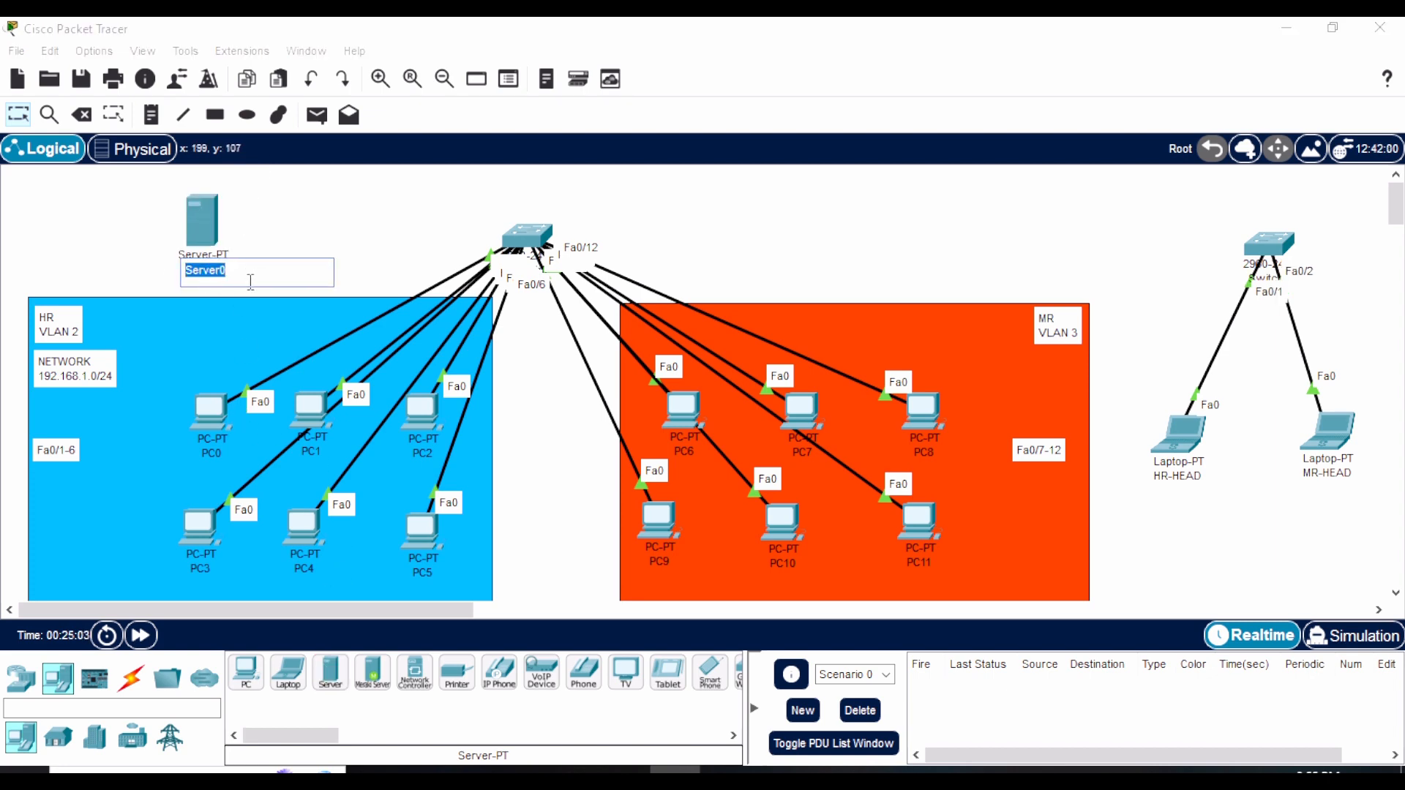
{"action": "type", "text": "DHCP"}
{"action": "key", "text": "Return"}
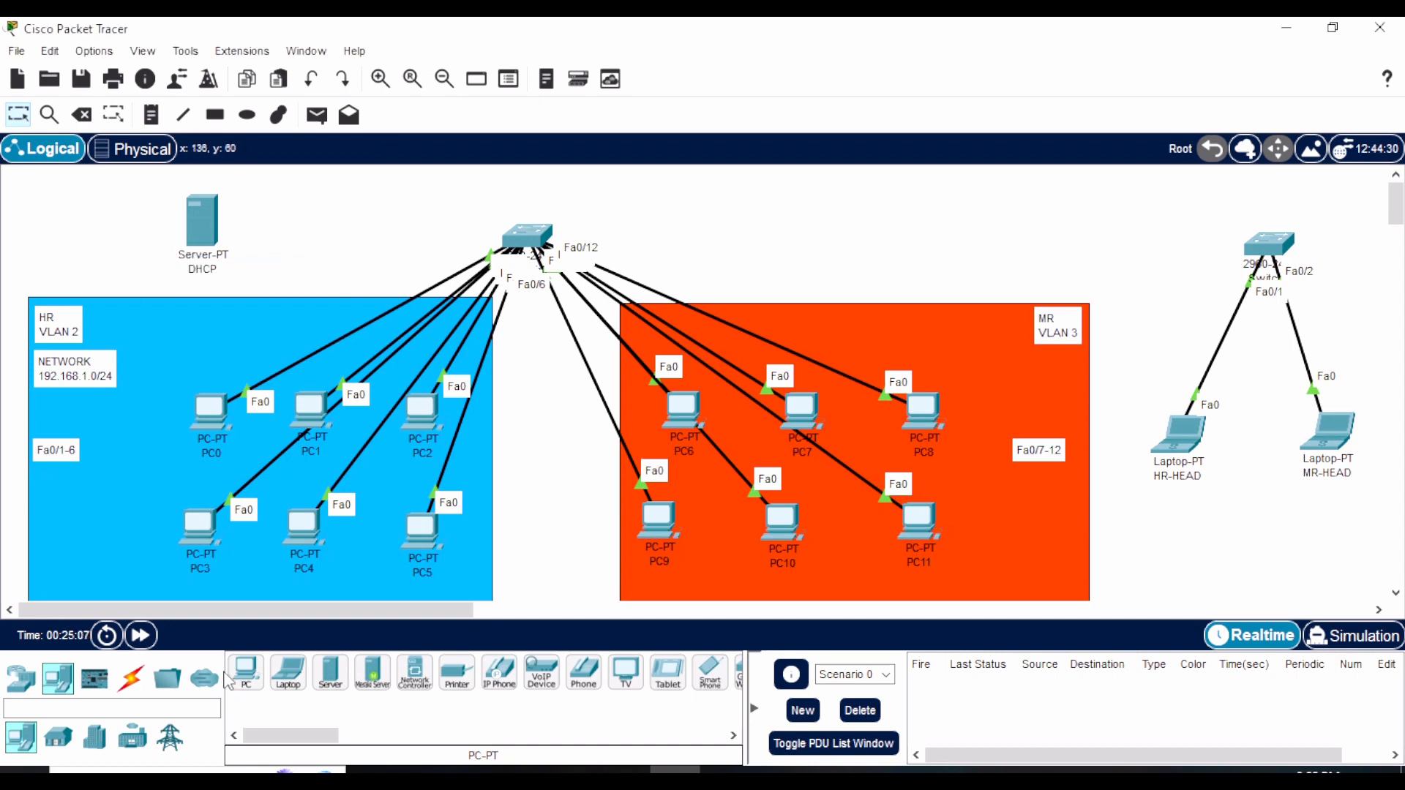
Step: Cable the DHCP server to the switch above the two VLAN areas using the automatic connection type
{"action": "left_click", "coordinate": [130, 678]}
{"action": "left_click", "coordinate": [256, 681]}
{"action": "left_click", "coordinate": [202, 221]}
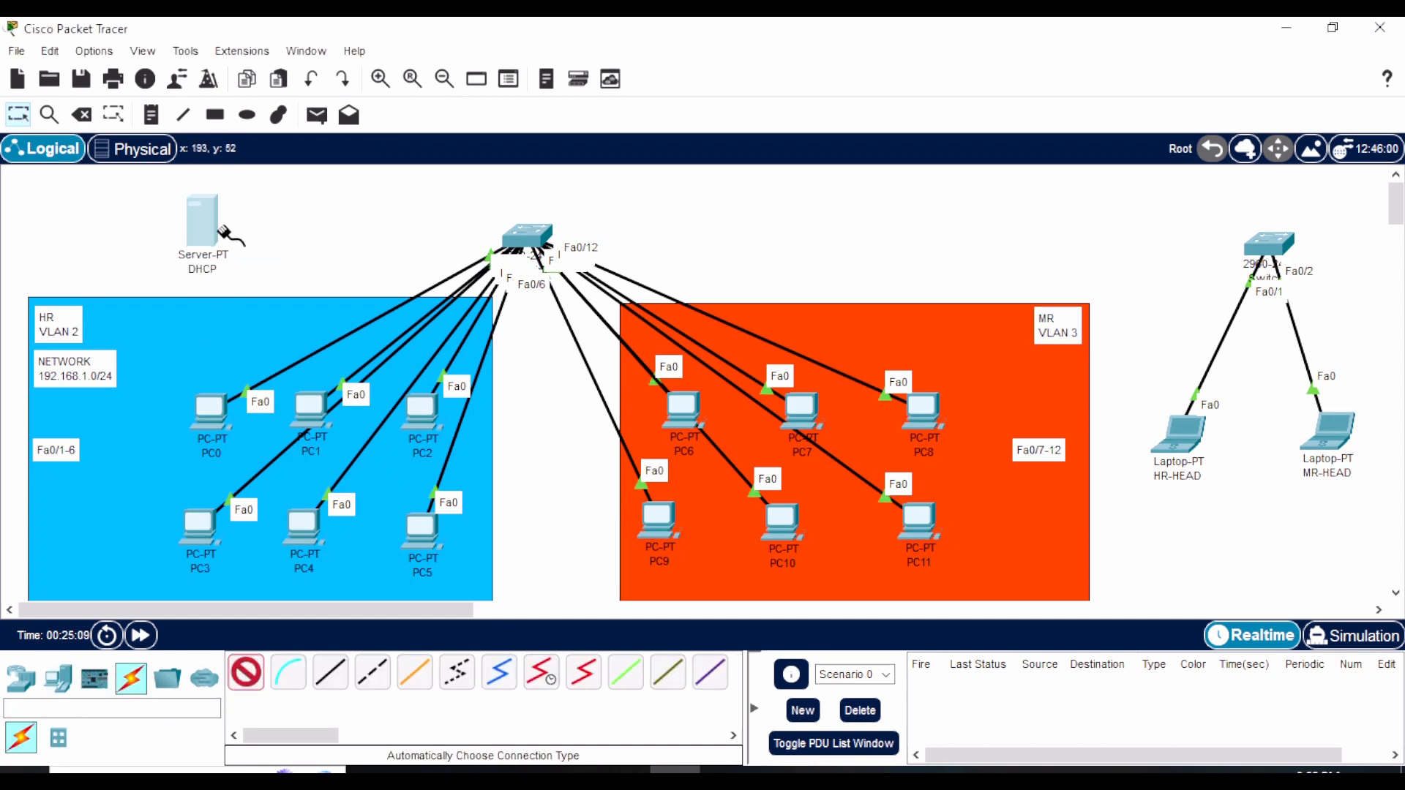
{"action": "left_click", "coordinate": [526, 236]}
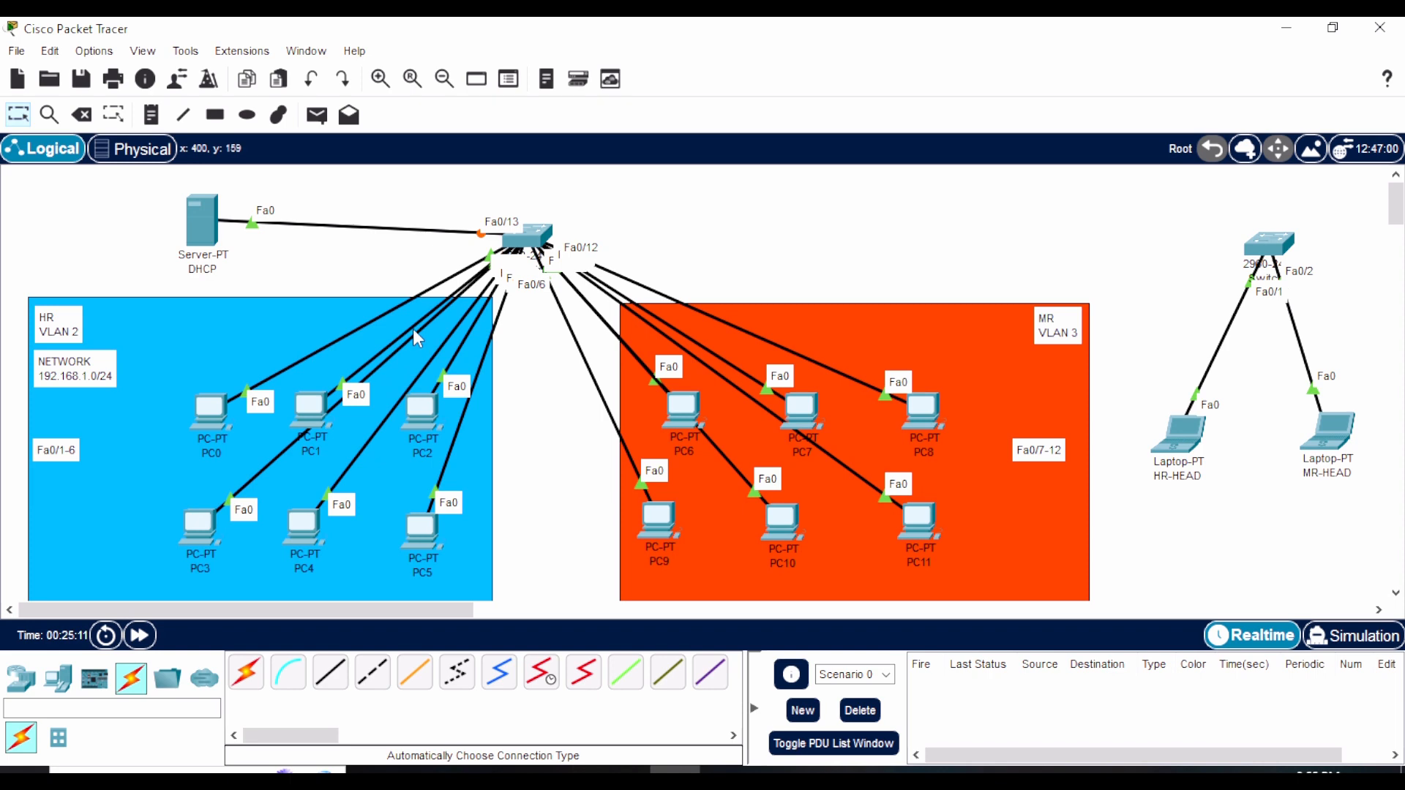
Step: Give the DHCP server the static IPv4 address 192.168.1.1 with subnet mask 255.255.255.0
{"action": "left_click", "coordinate": [207, 241]}
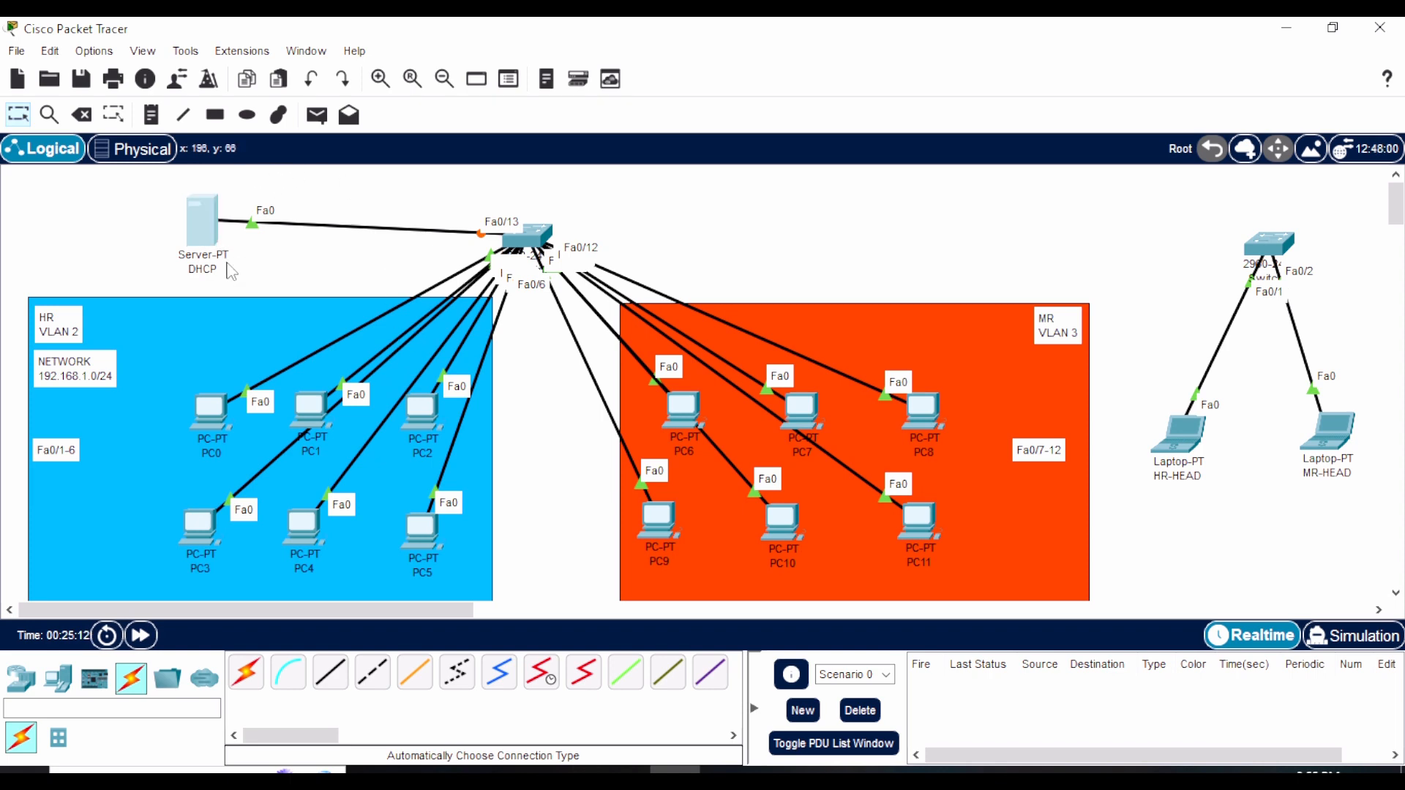
{"action": "left_click", "coordinate": [575, 82]}
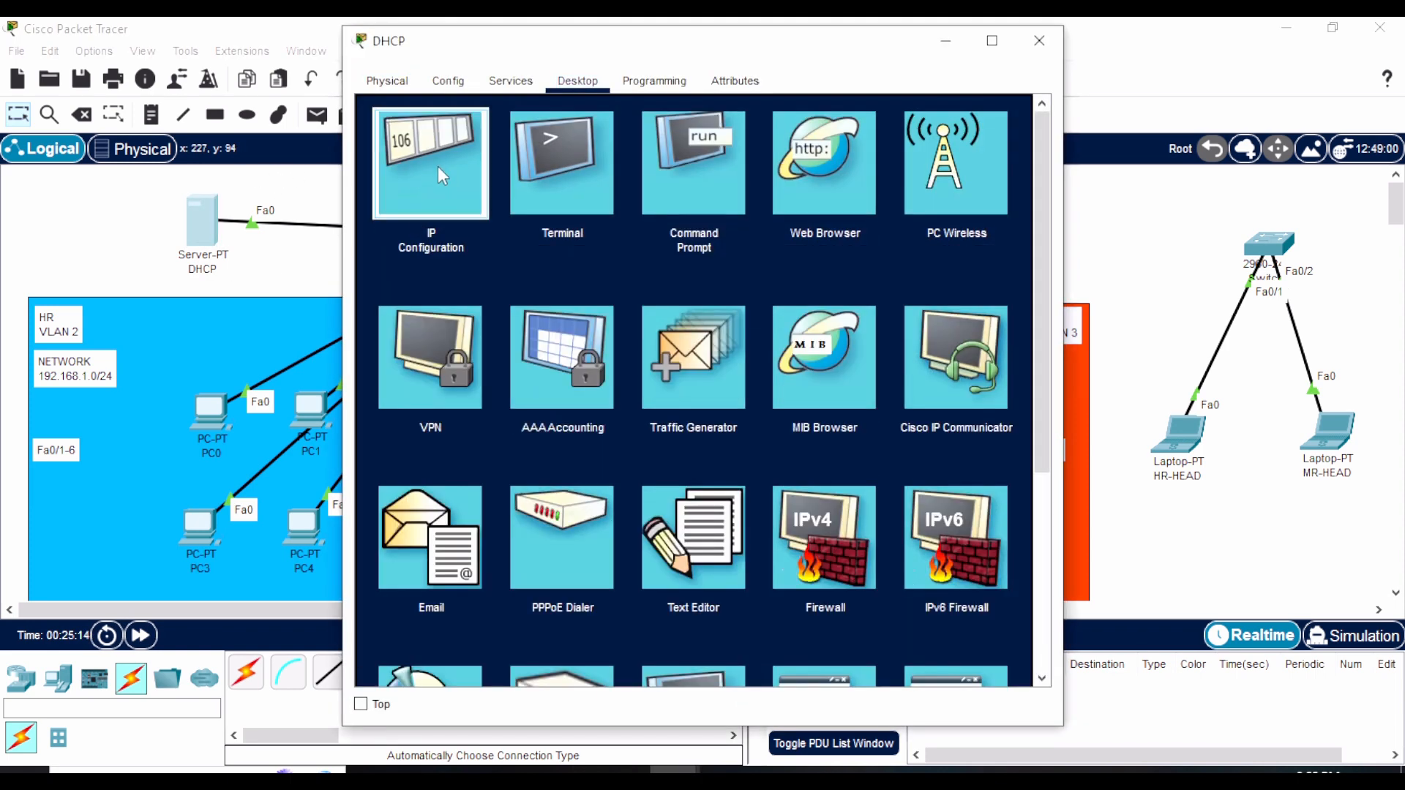
{"action": "left_click", "coordinate": [438, 165]}
{"action": "left_click", "coordinate": [611, 202]}
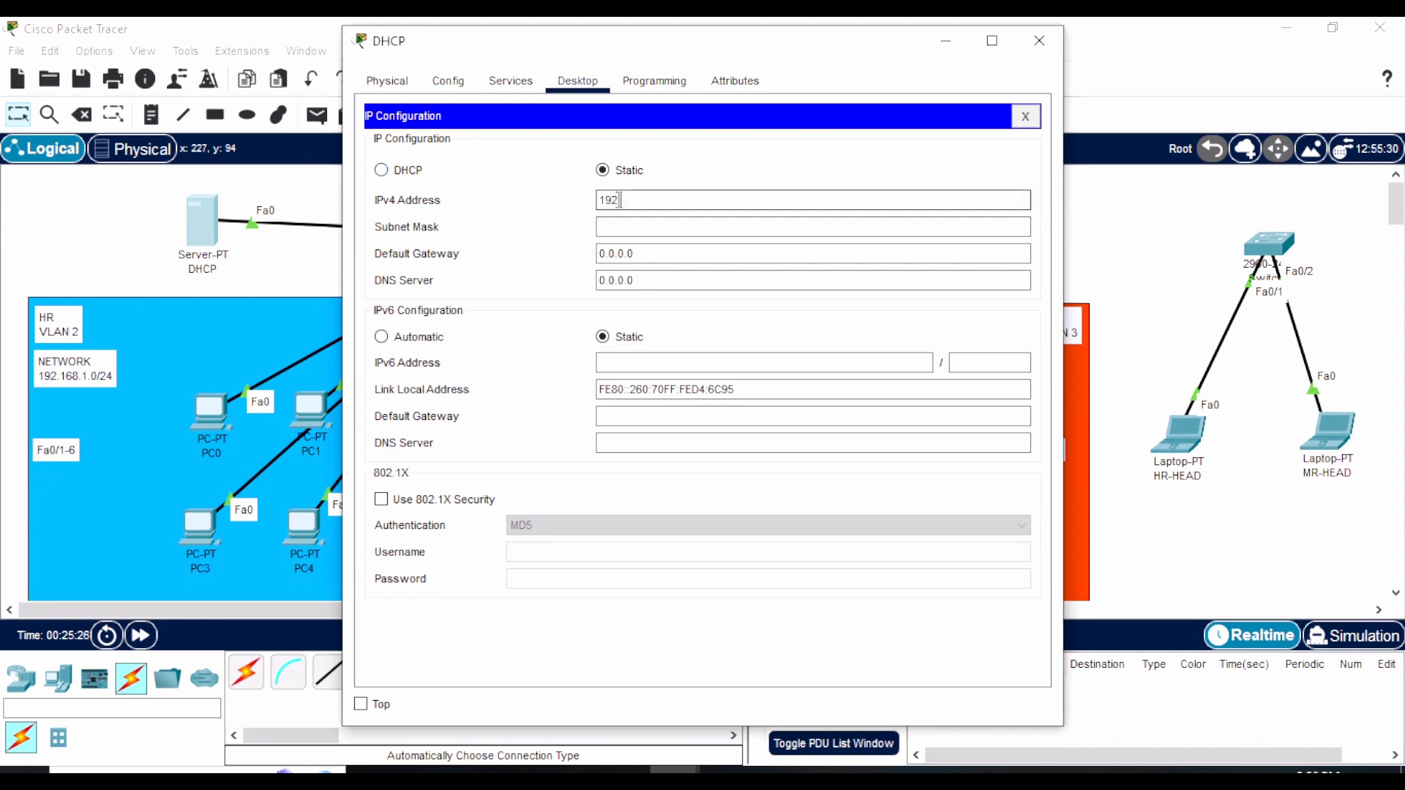
{"action": "type", "text": ".168.1.1"}
{"action": "left_click", "coordinate": [553, 220]}
Step: Turn on the server's DHCP service and enter MY-DHCP-SERVER as the pool name
{"action": "left_click", "coordinate": [510, 80]}
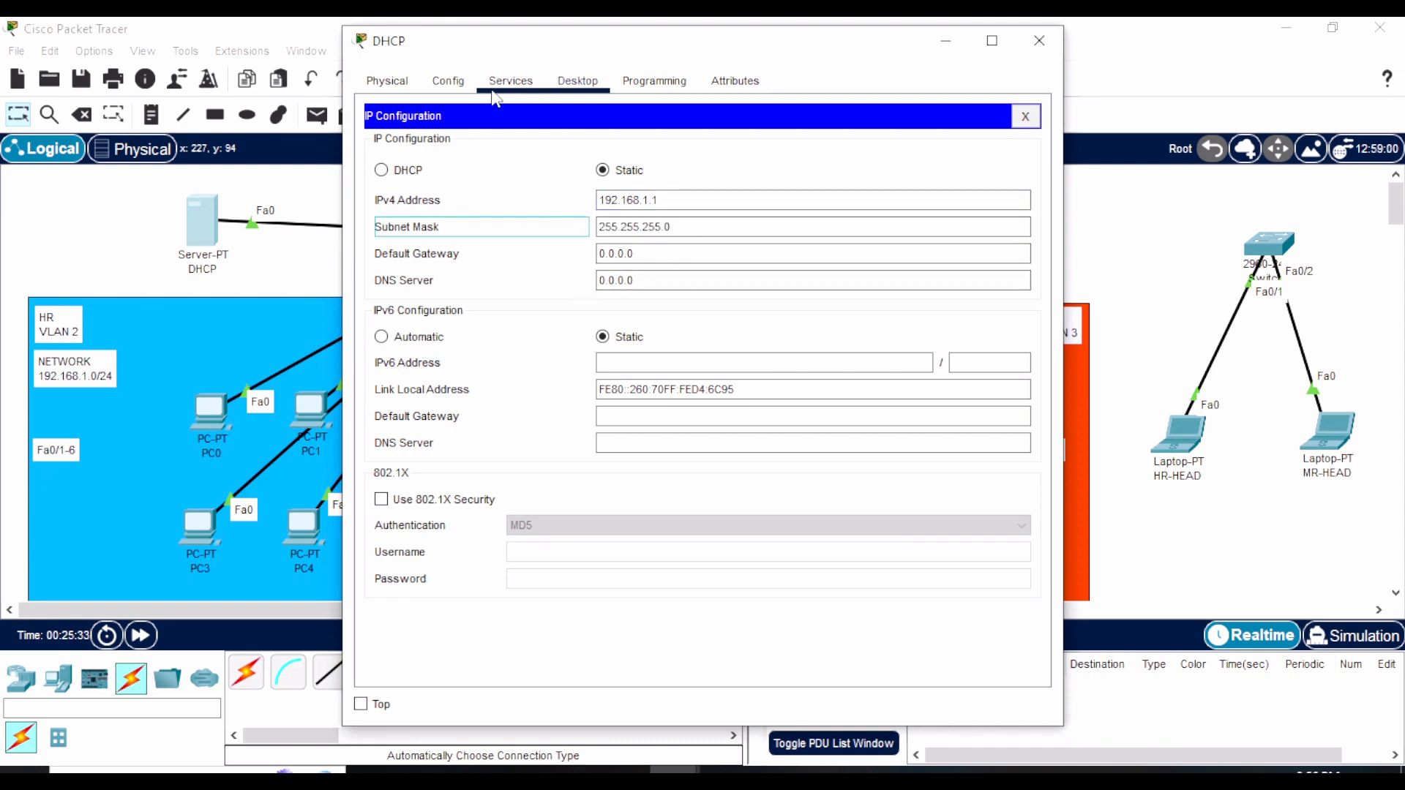
{"action": "left_click", "coordinate": [424, 155]}
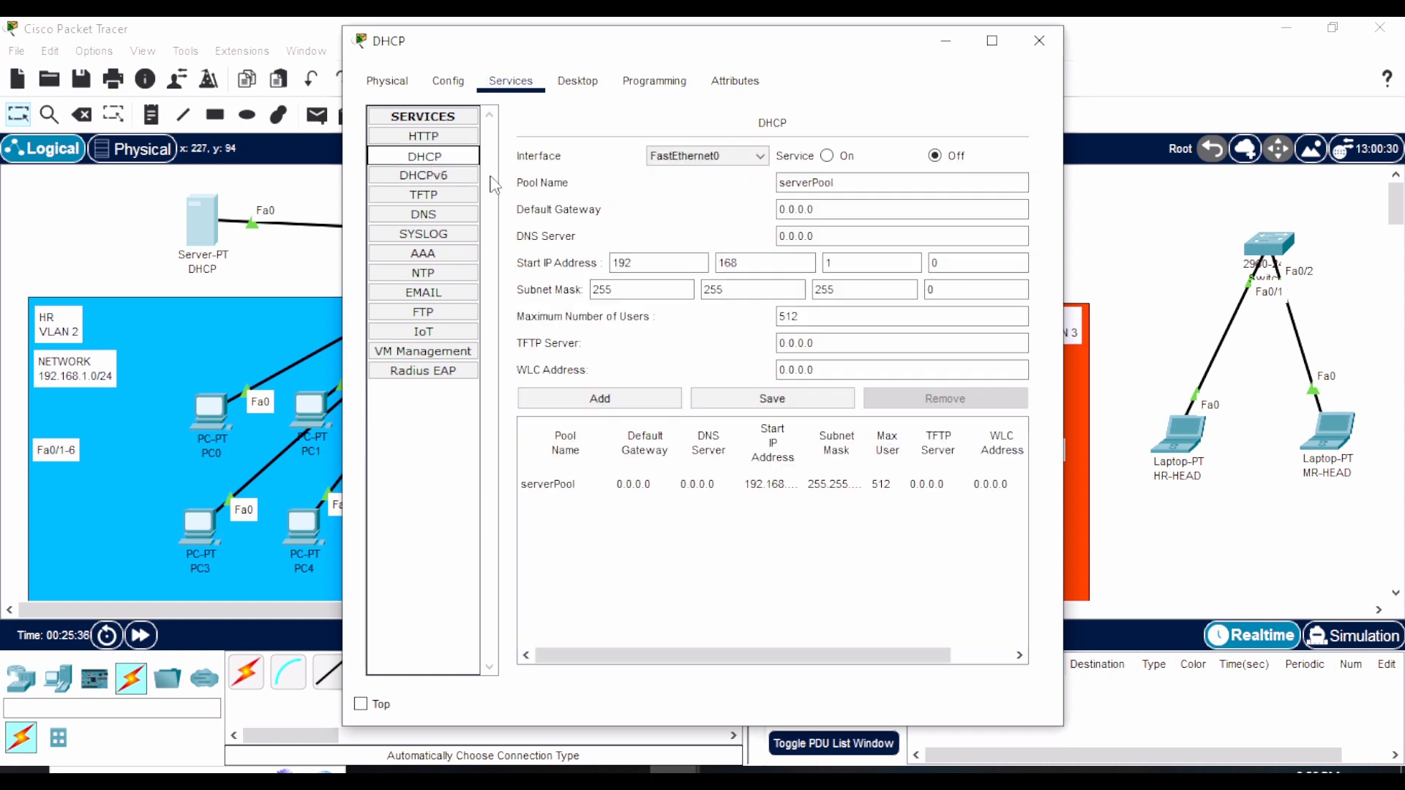
{"action": "left_click", "coordinate": [827, 155]}
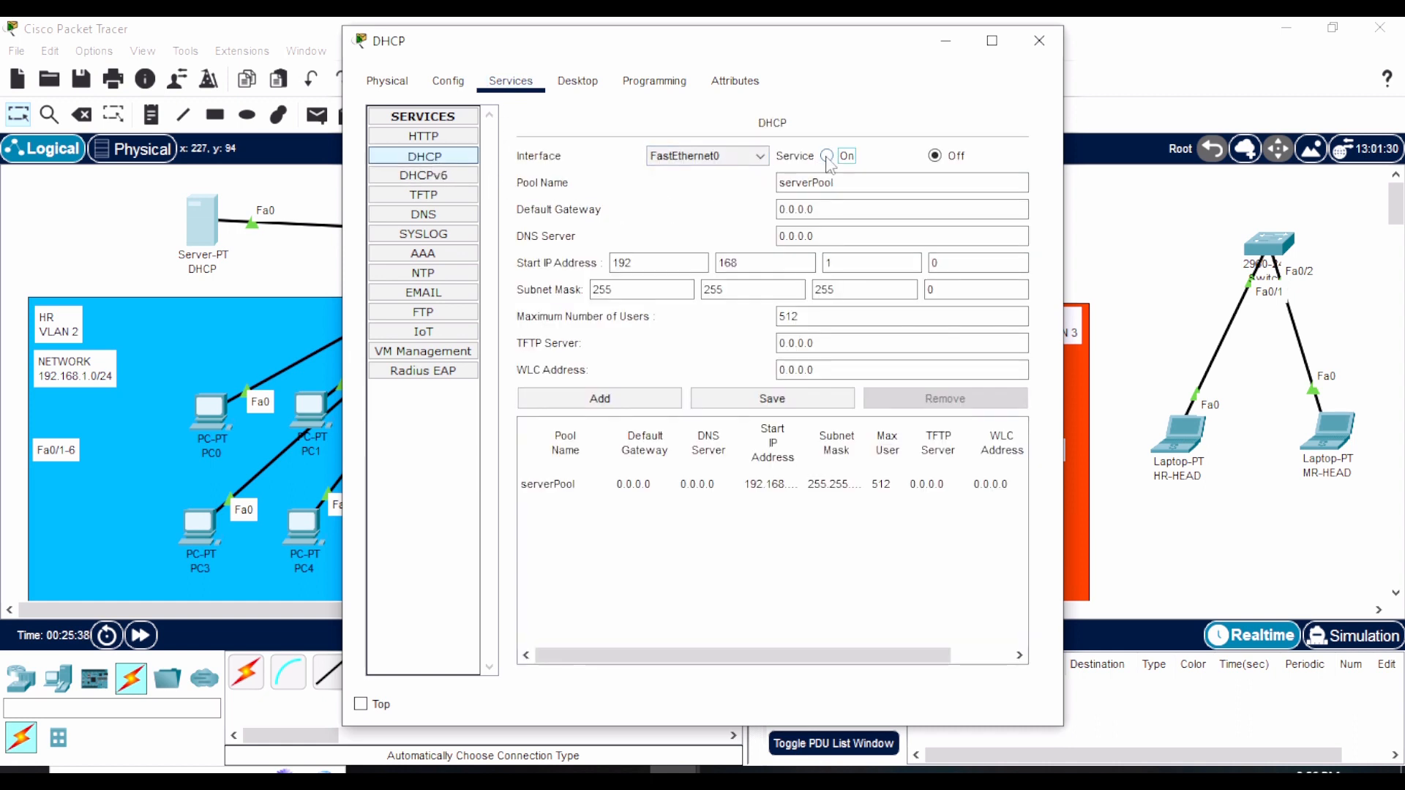
{"action": "double_click", "coordinate": [858, 183]}
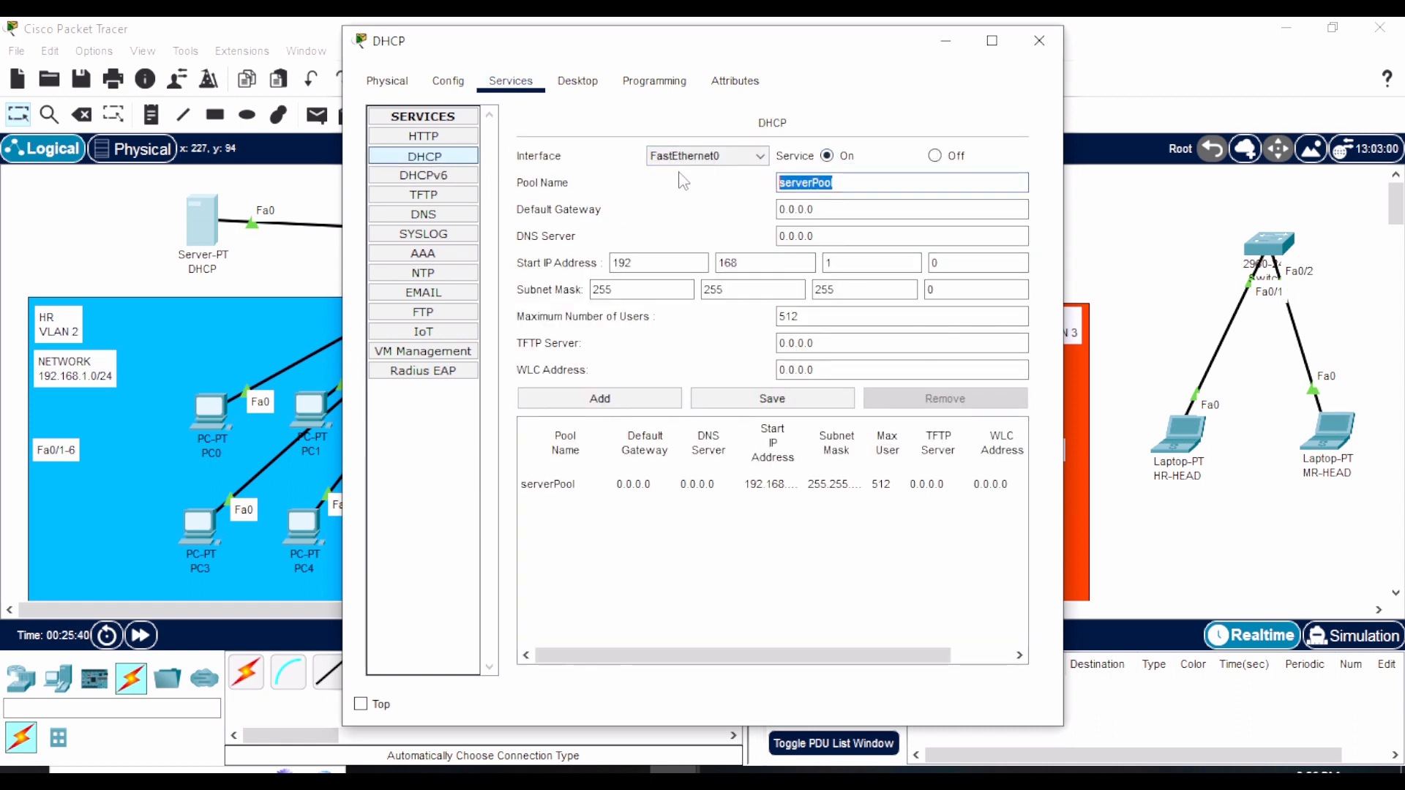
{"action": "type", "text": "MY-DHCP-SERVER"}
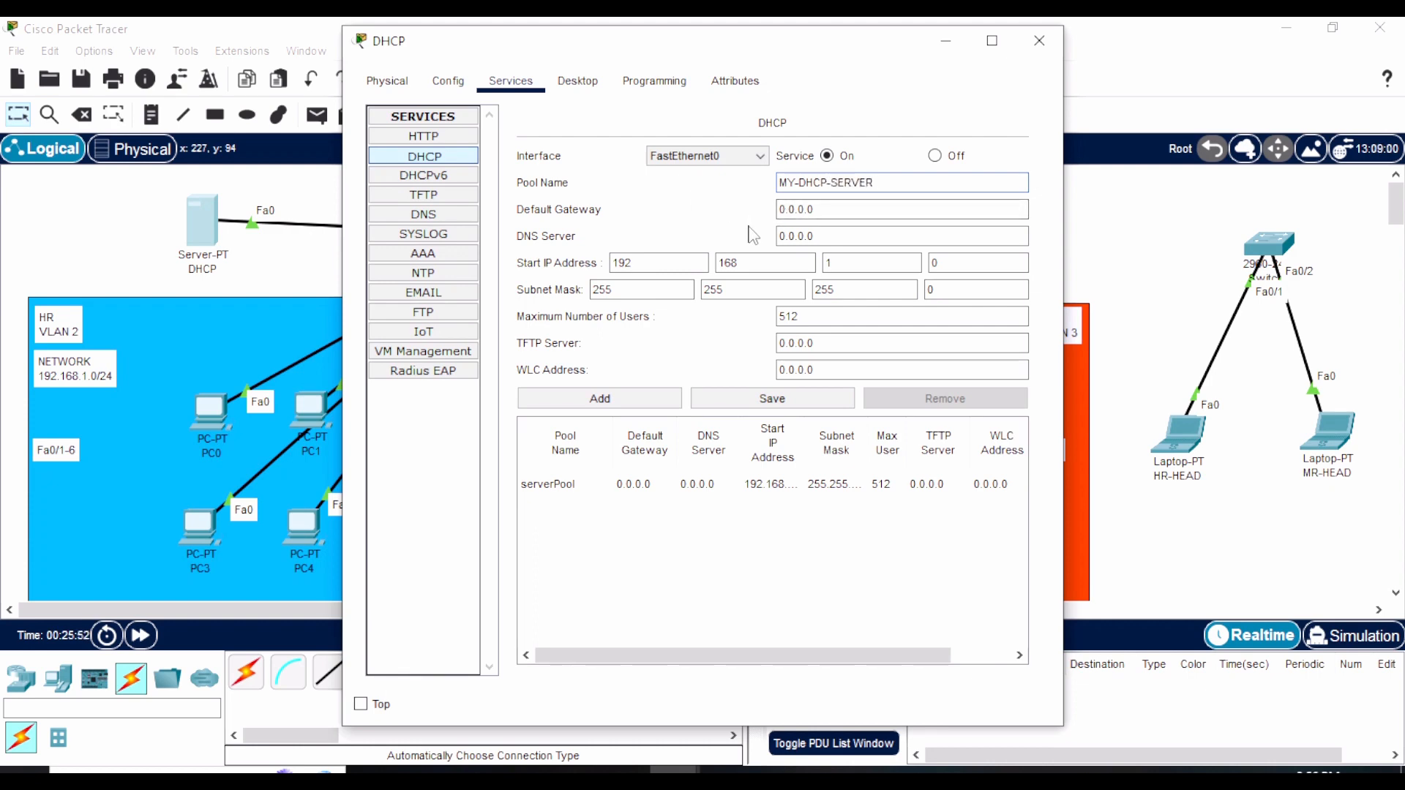
Step: Set the pool's start IP address to 192.168.1.2 with 254 maximum users, and add it to the DHCP server's pool list
{"action": "double_click", "coordinate": [927, 262]}
{"action": "type", "text": "2"}
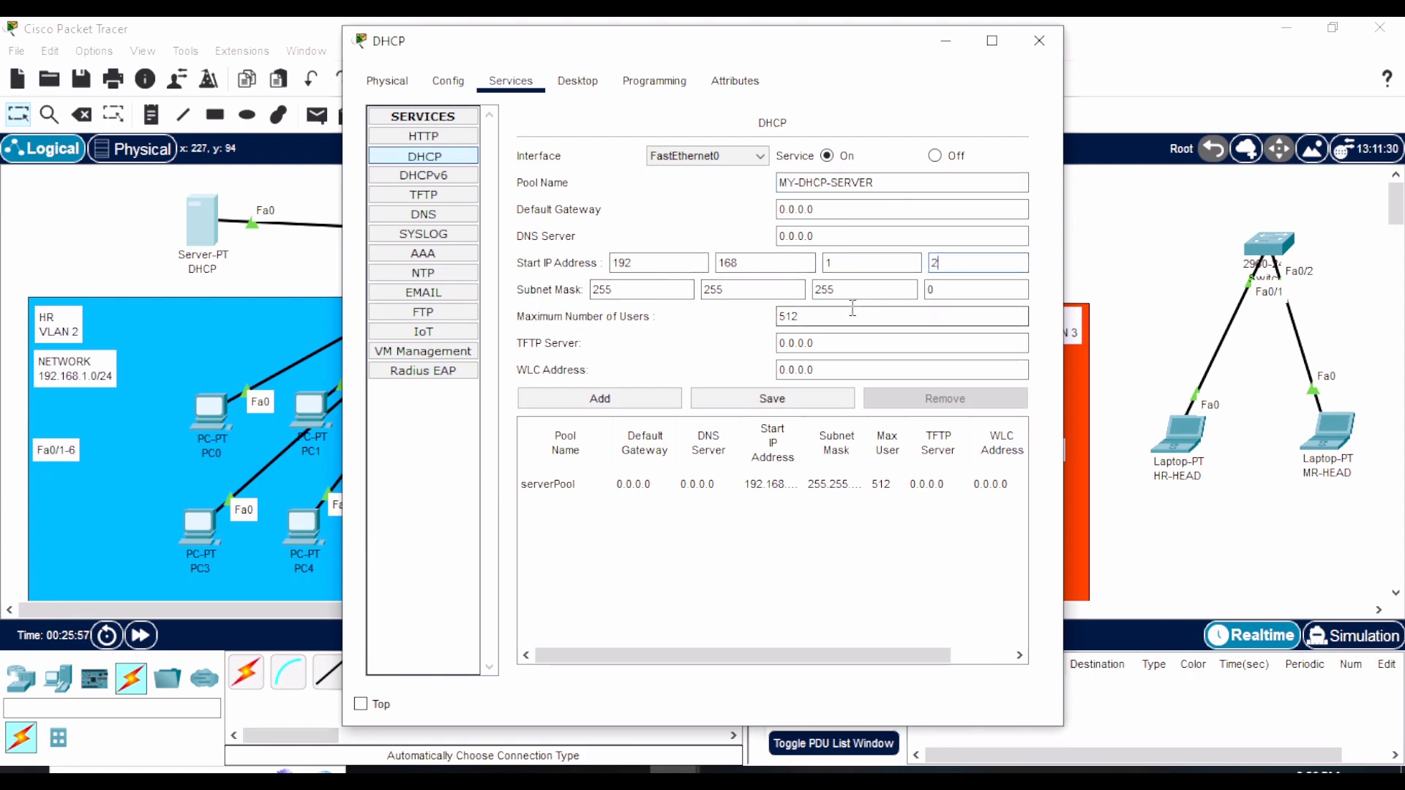
{"action": "left_click_drag", "start_coordinate": [853, 307], "coordinate": [727, 313]}
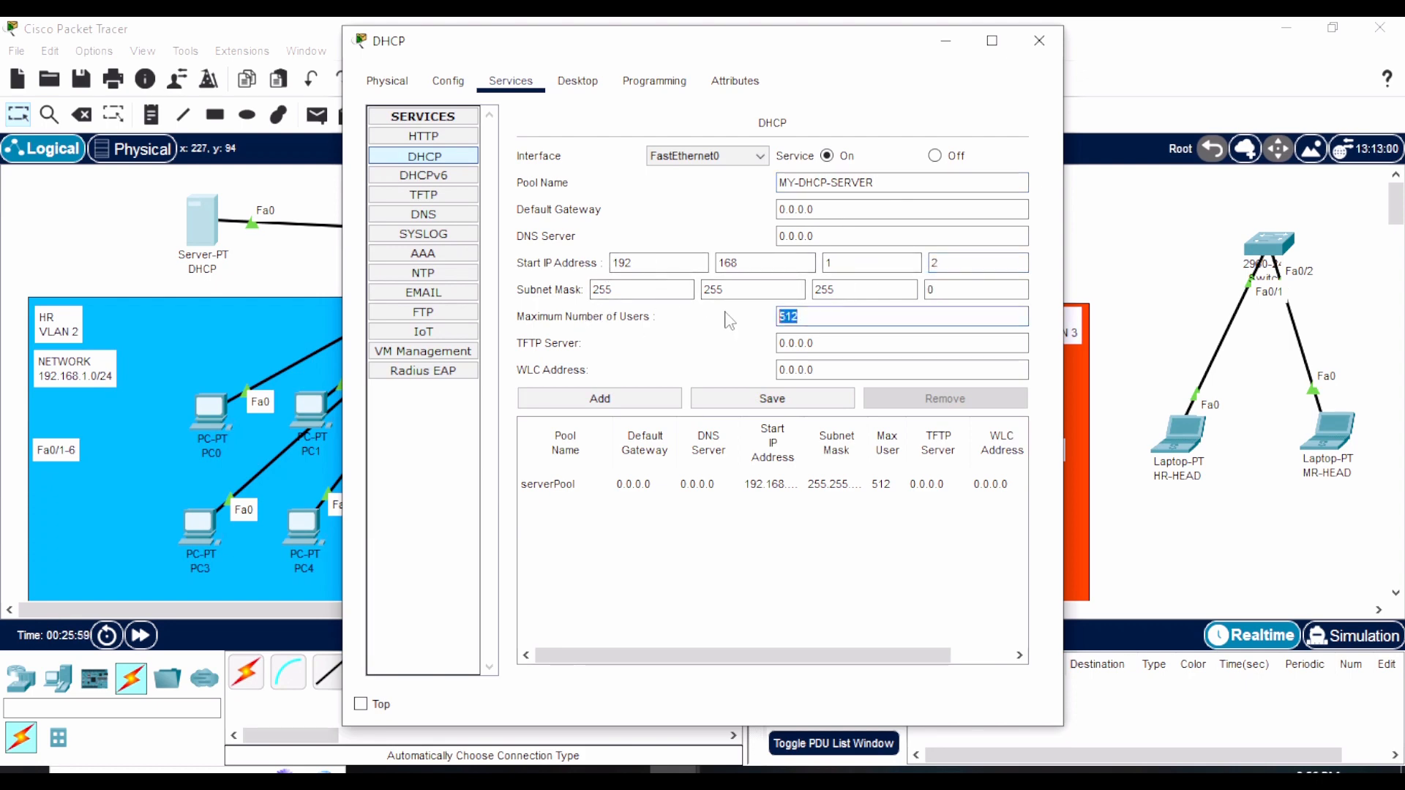
{"action": "type", "text": "254"}
{"action": "left_click", "coordinate": [602, 401]}
{"action": "left_click", "coordinate": [762, 401]}
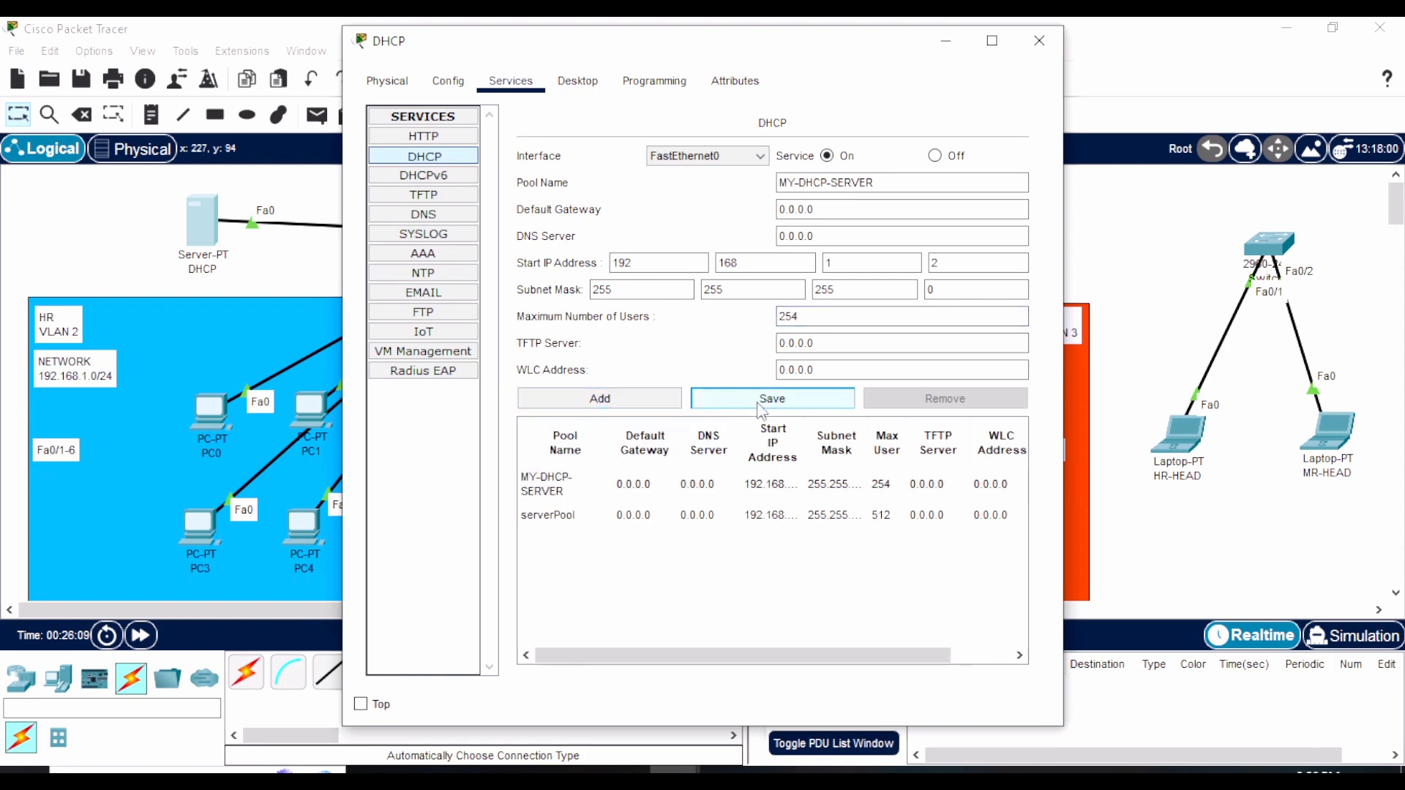
{"action": "left_click", "coordinate": [1039, 40]}
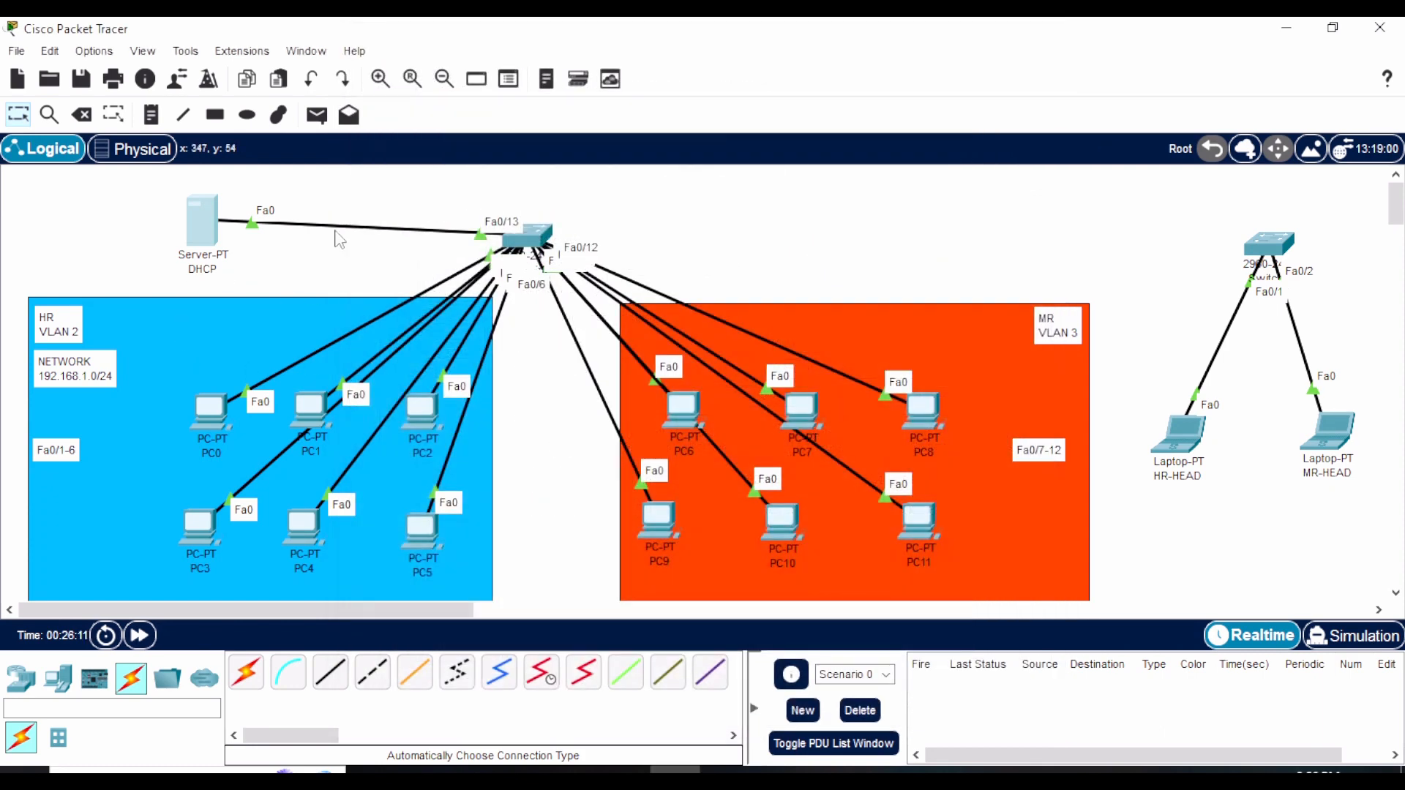
Step: Switch PC0 in the HR VLAN 2 area to DHCP for its IPv4 configuration
{"action": "left_click", "coordinate": [208, 421]}
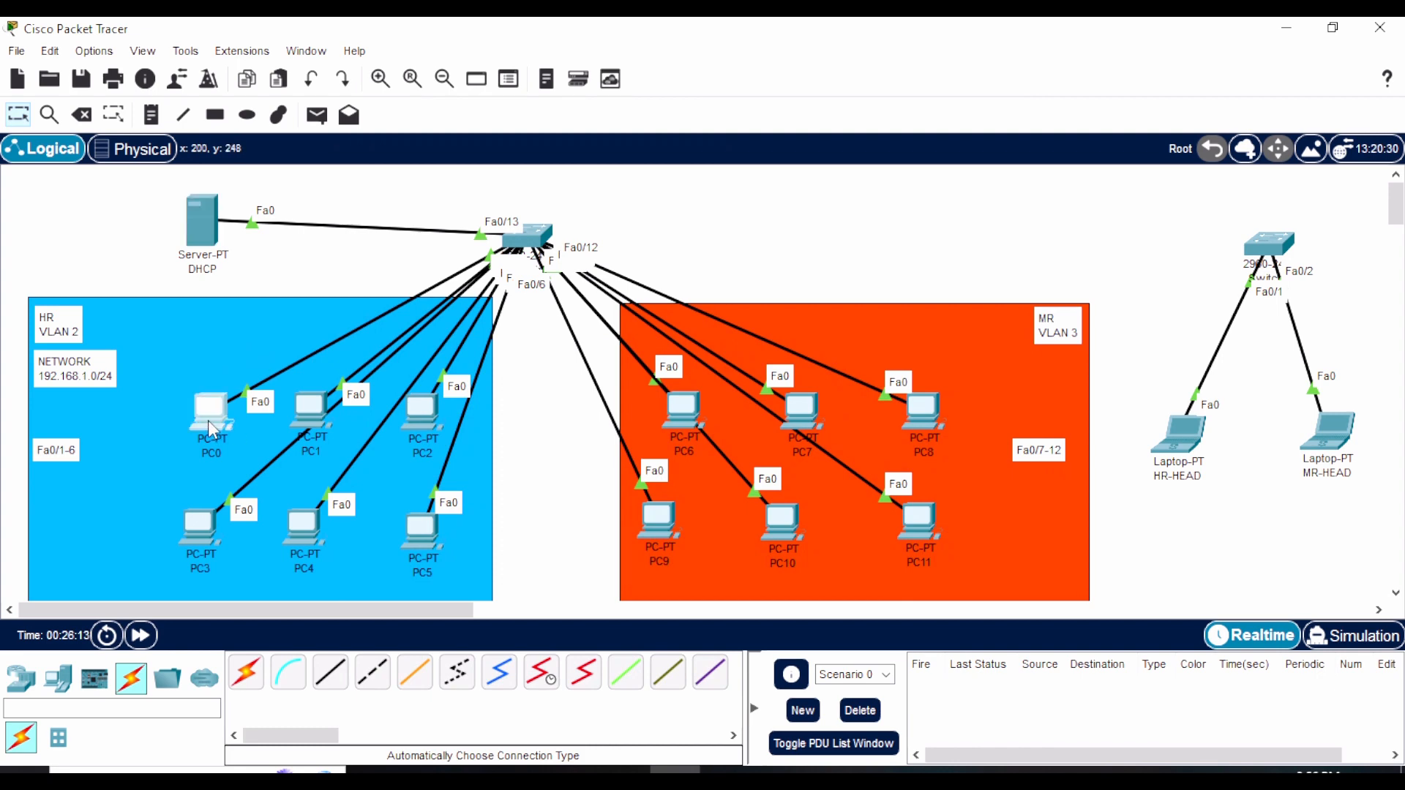
{"action": "left_click", "coordinate": [509, 81]}
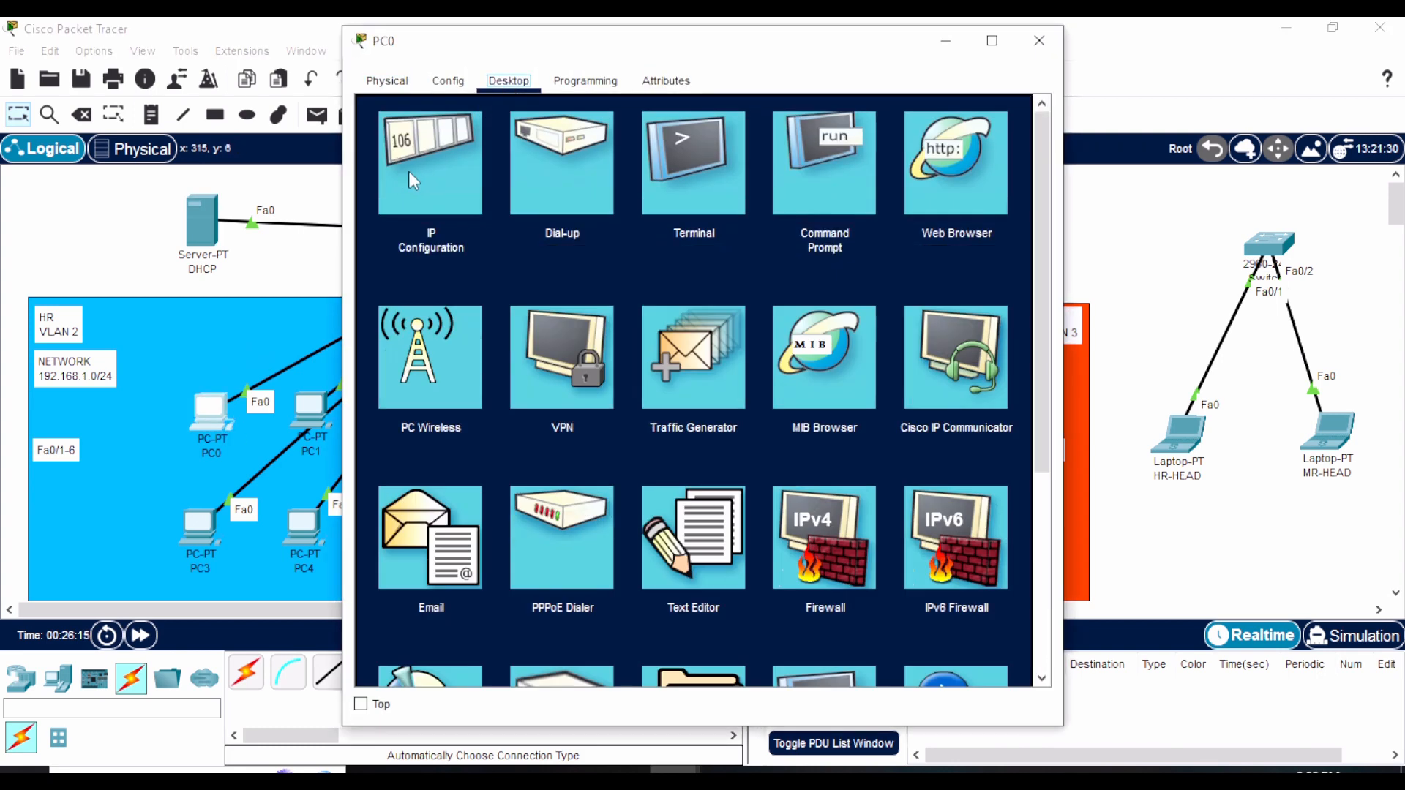
{"action": "left_click", "coordinate": [408, 172]}
{"action": "left_click", "coordinate": [381, 195]}
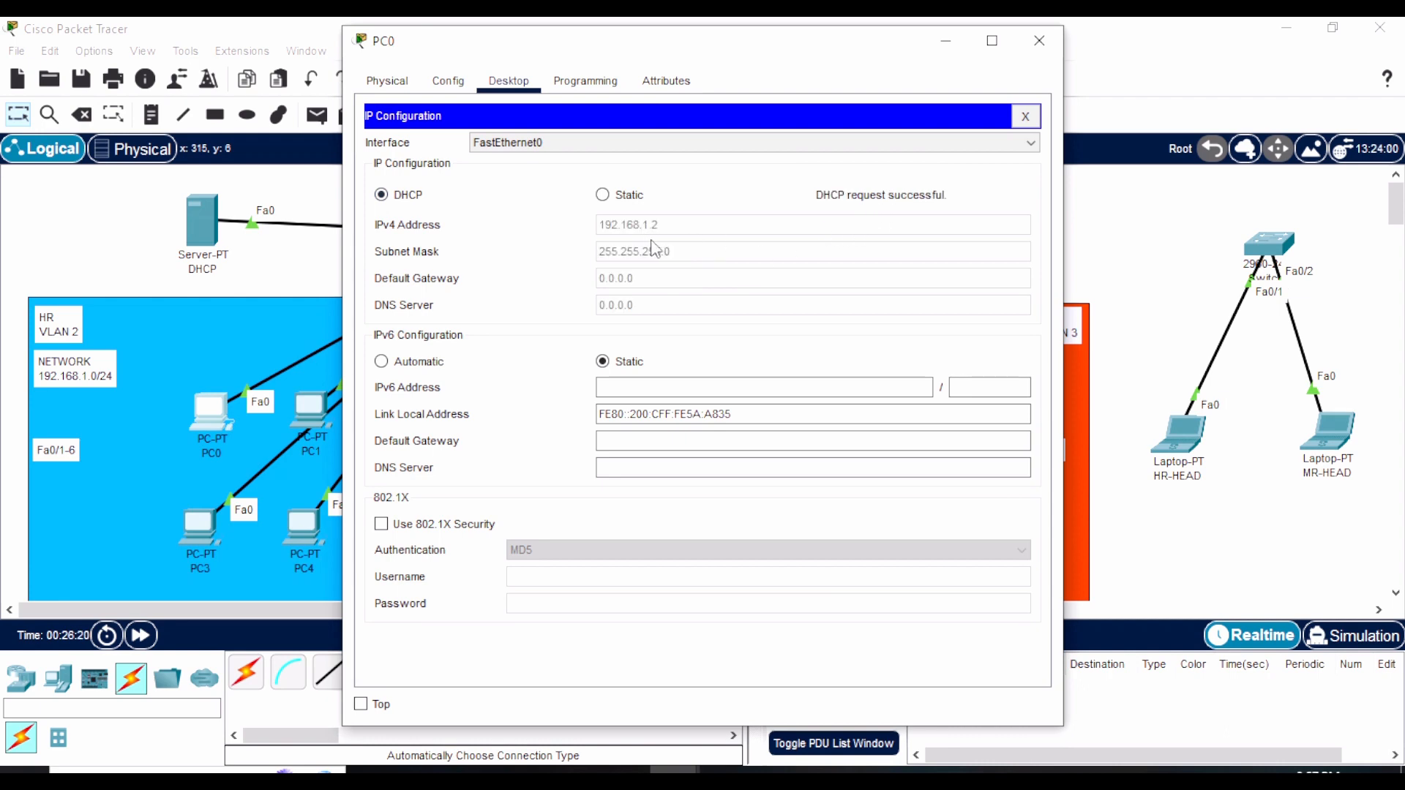
{"action": "left_click", "coordinate": [1034, 43]}
Step: Switch PC1 in the HR VLAN 2 area to DHCP for its IPv4 configuration
{"action": "left_click", "coordinate": [311, 409]}
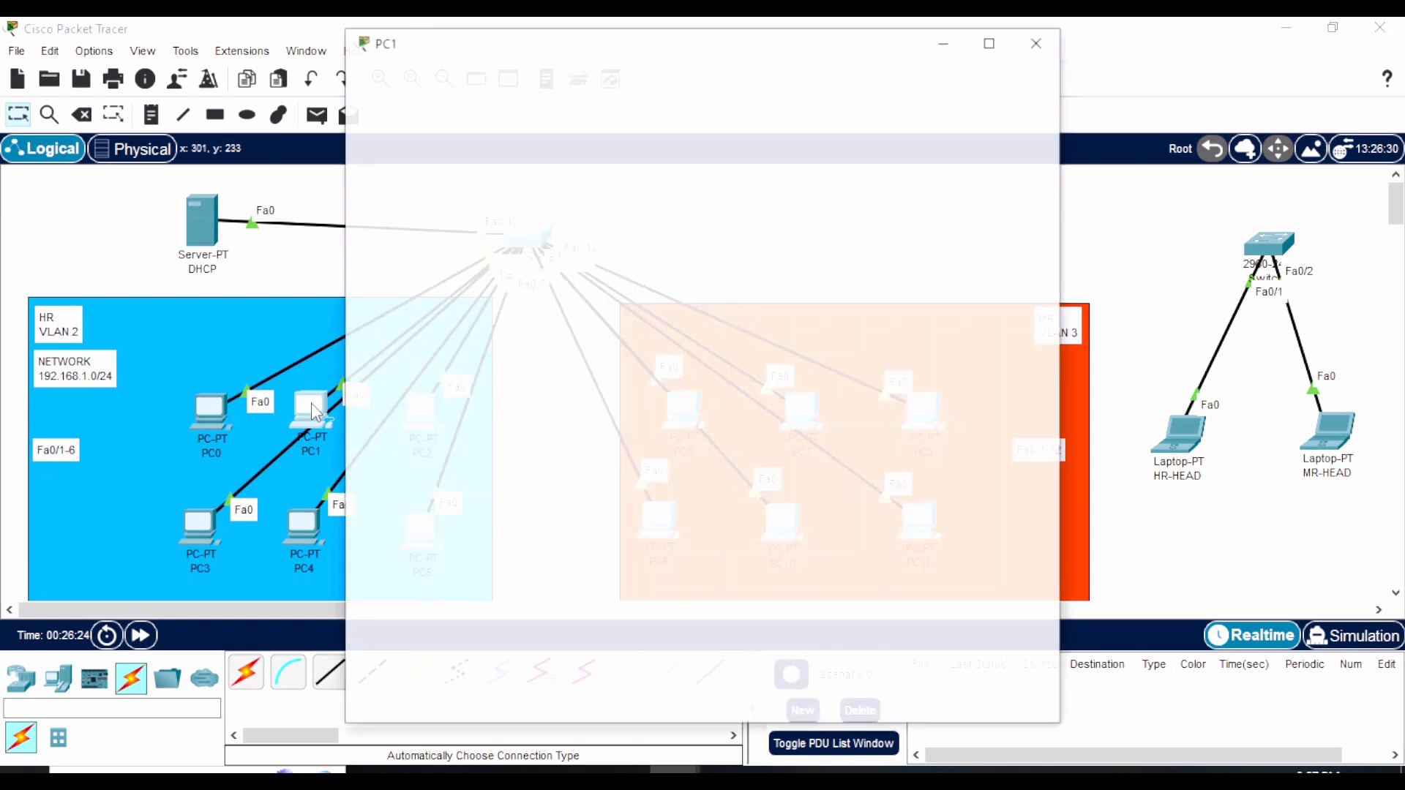
{"action": "left_click", "coordinate": [509, 84]}
{"action": "left_click", "coordinate": [437, 195]}
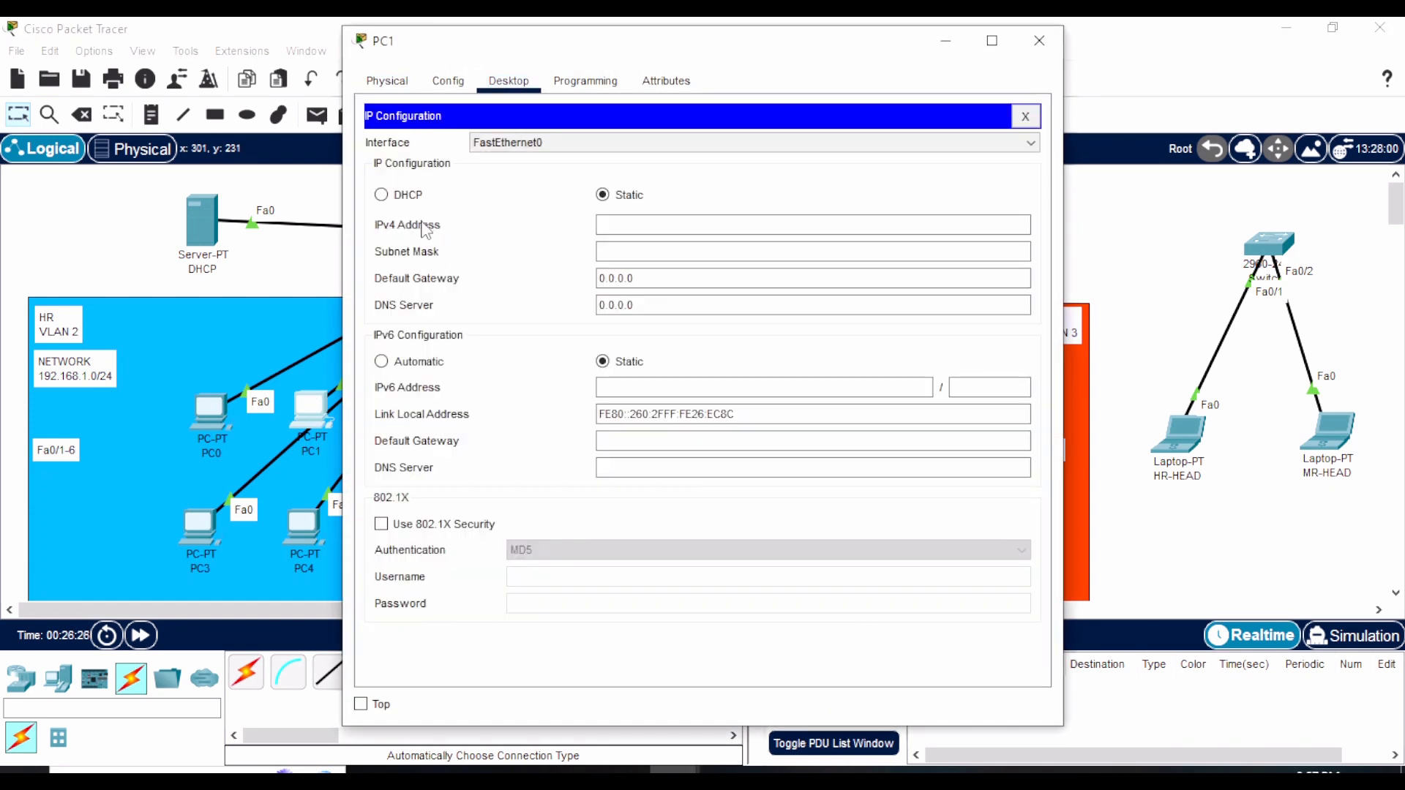
{"action": "left_click", "coordinate": [382, 194]}
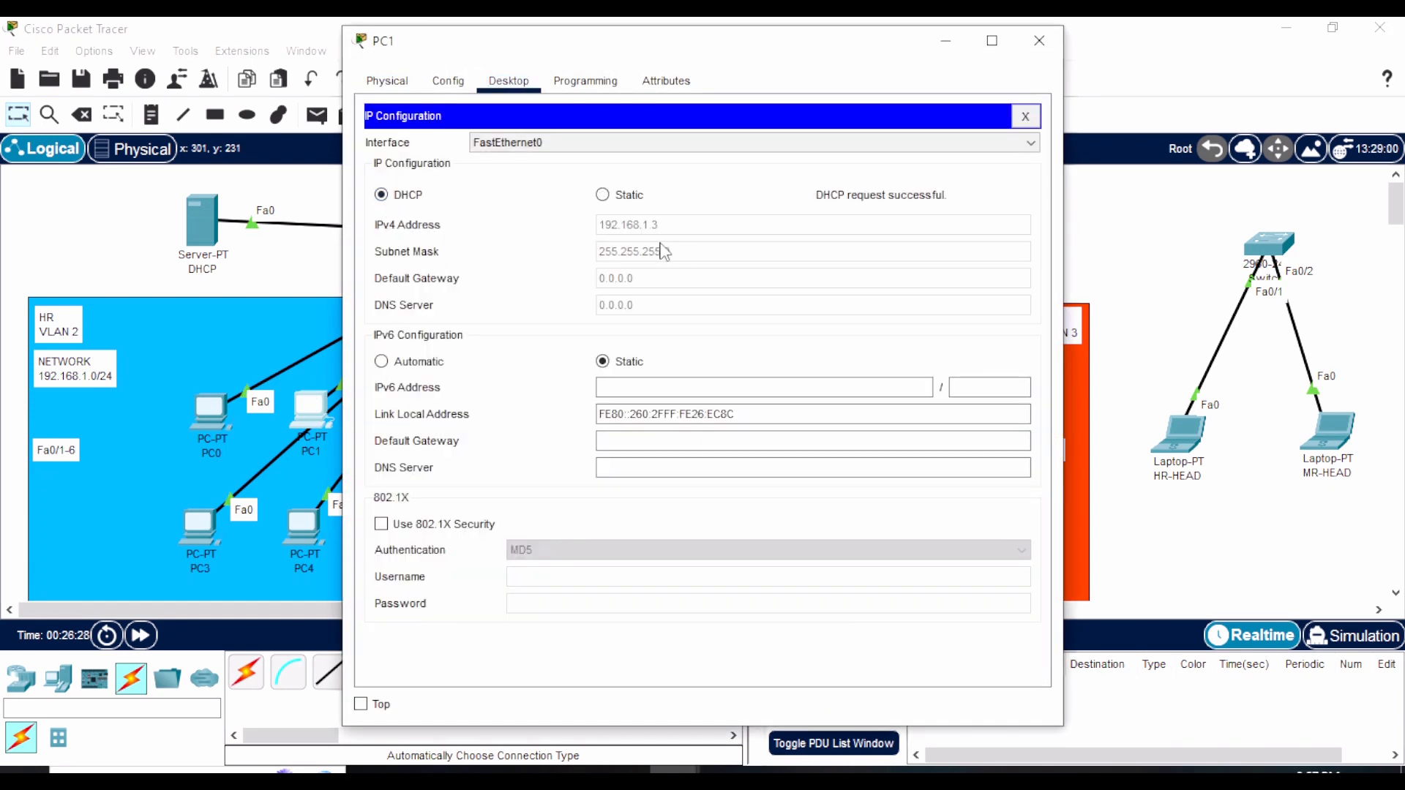
{"action": "left_click", "coordinate": [1039, 40]}
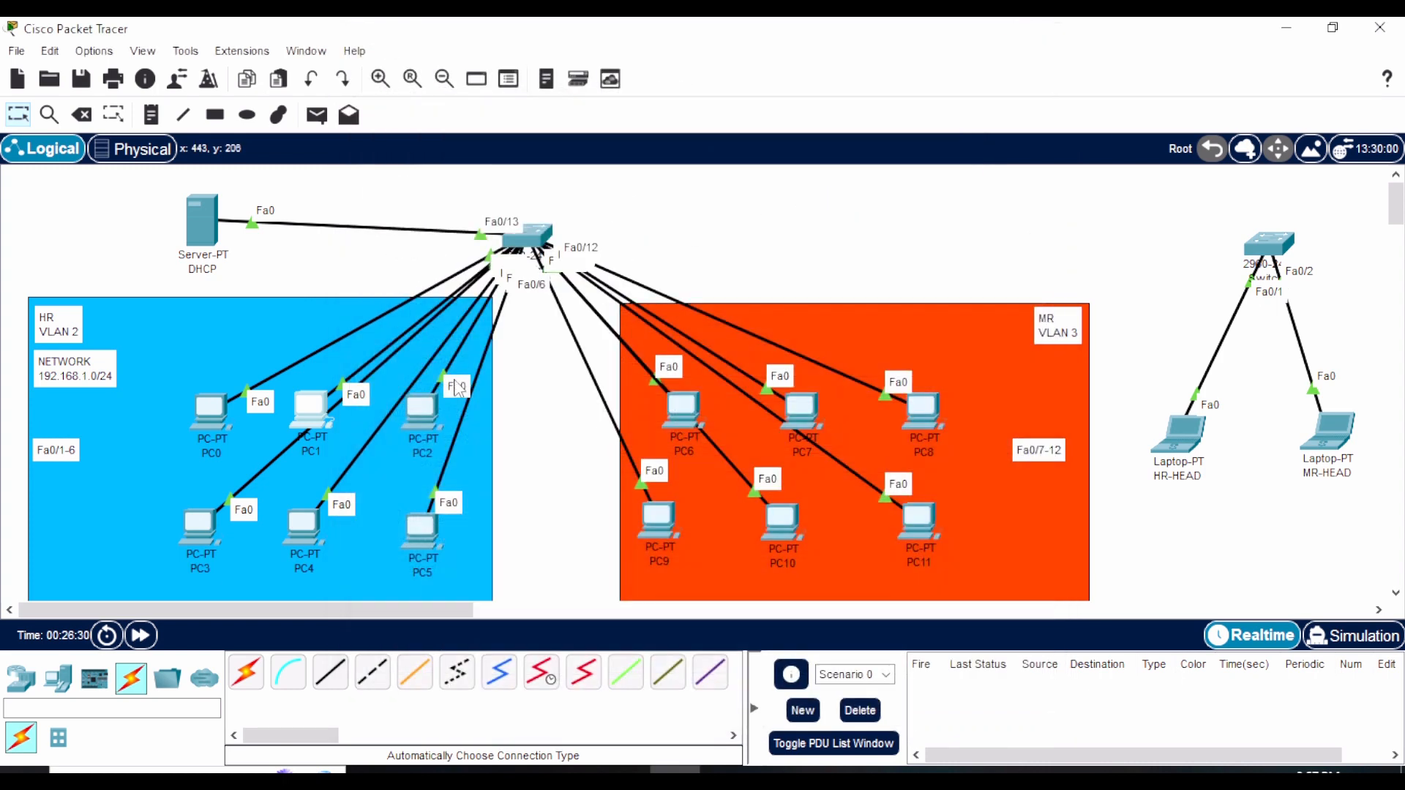
Step: Switch PC2 in the HR VLAN 2 area to DHCP for its IPv4 configuration
{"action": "left_click", "coordinate": [421, 408]}
{"action": "left_click", "coordinate": [508, 82]}
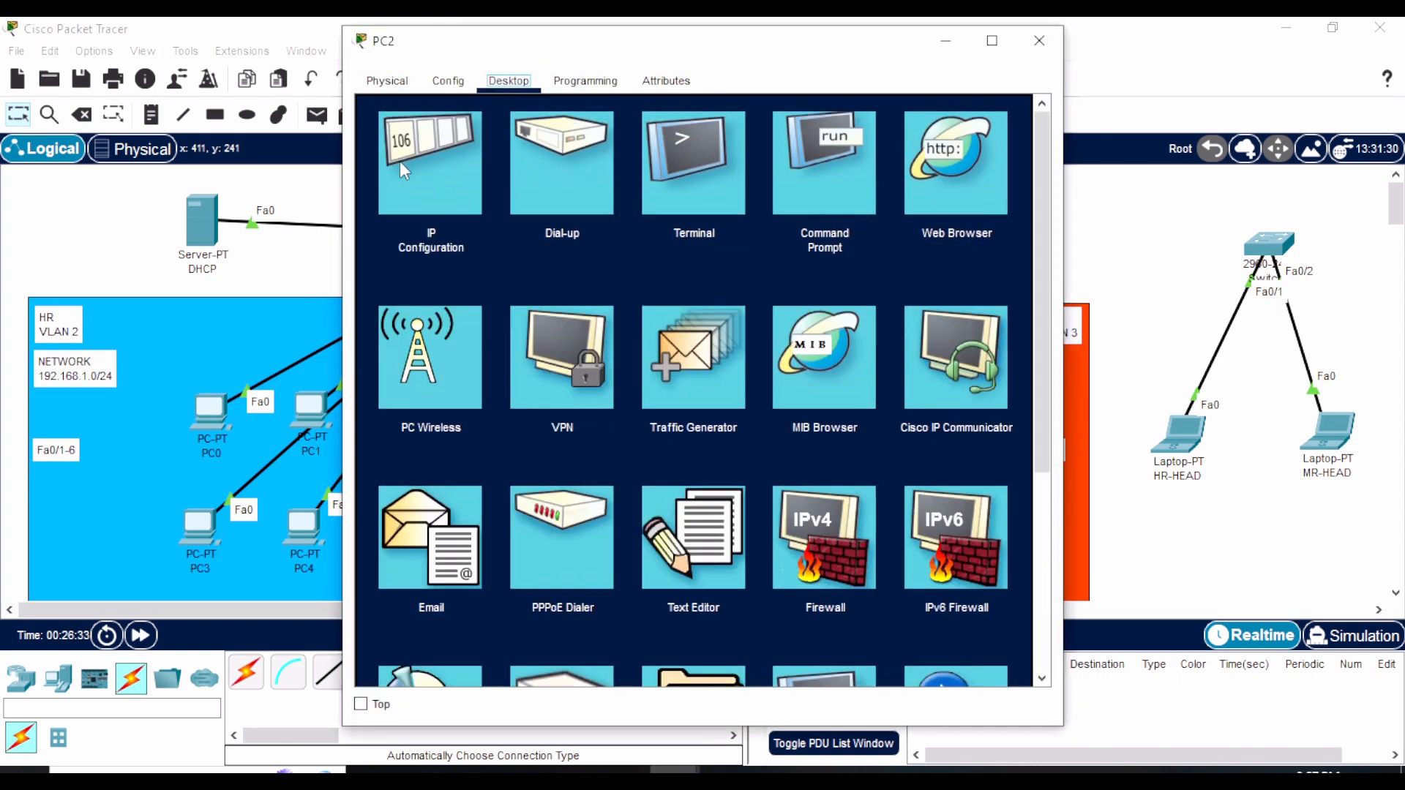
{"action": "left_click", "coordinate": [400, 161]}
{"action": "left_click", "coordinate": [384, 196]}
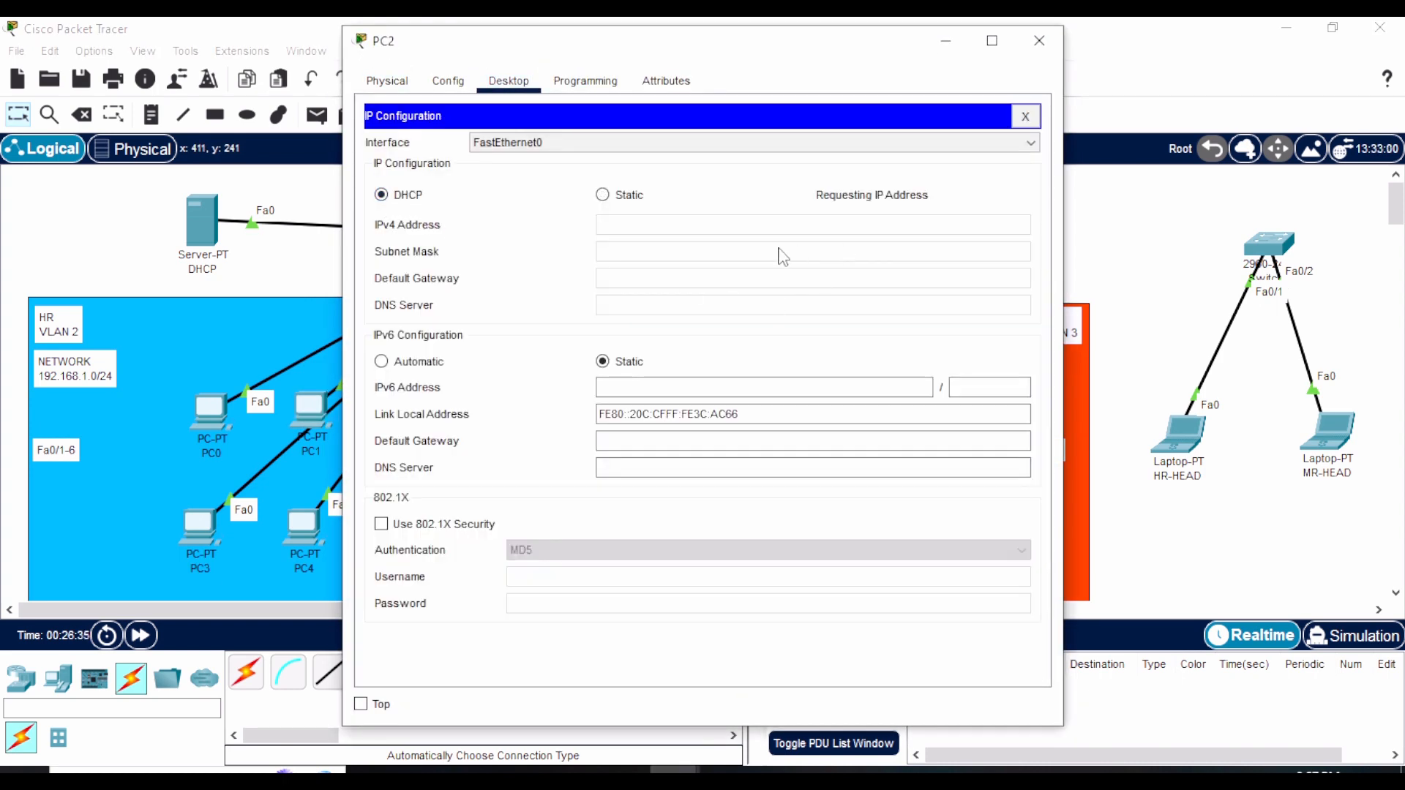
{"action": "left_click", "coordinate": [1039, 40]}
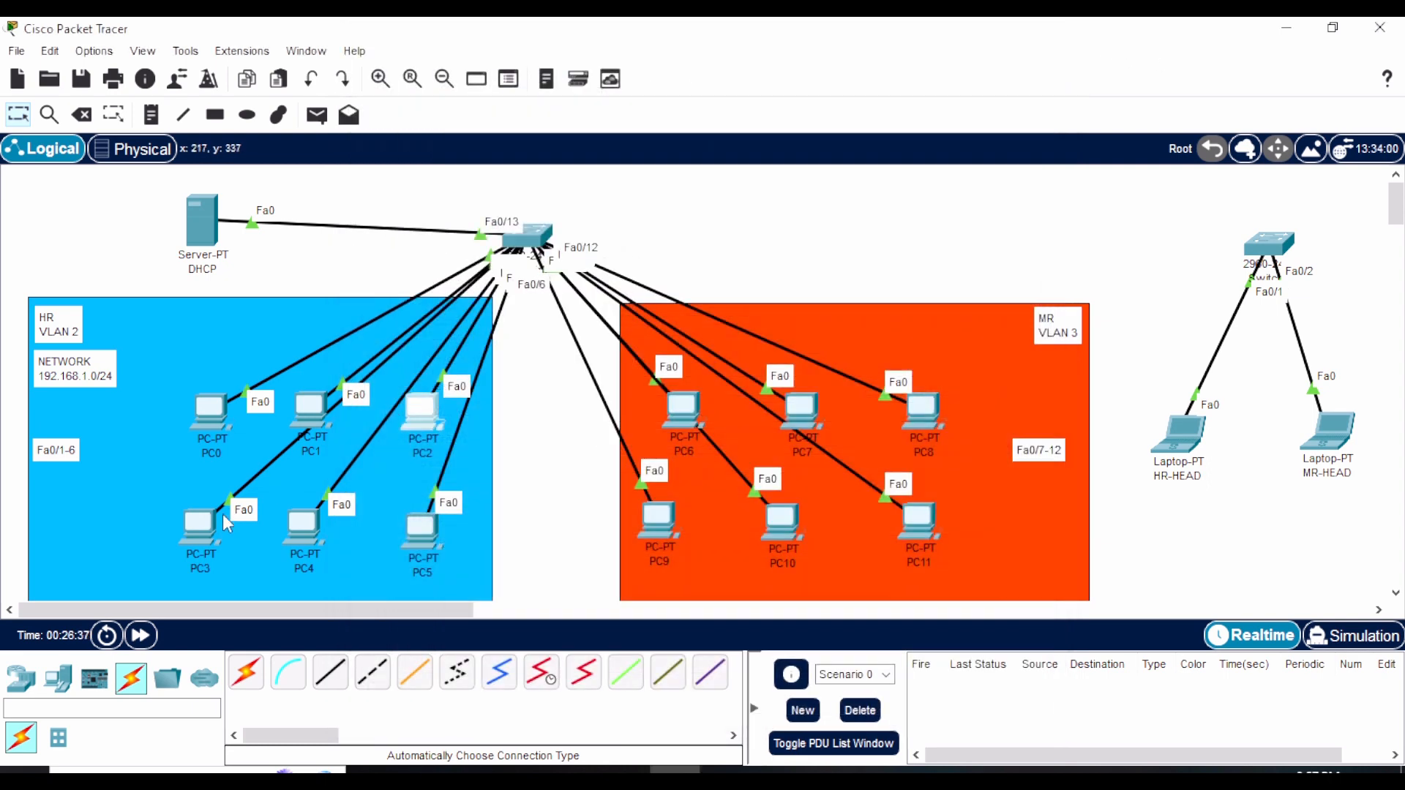
Step: Switch PC3 in the HR VLAN 2 area to DHCP for its IPv4 configuration
{"action": "left_click", "coordinate": [309, 448]}
{"action": "left_click", "coordinate": [509, 81]}
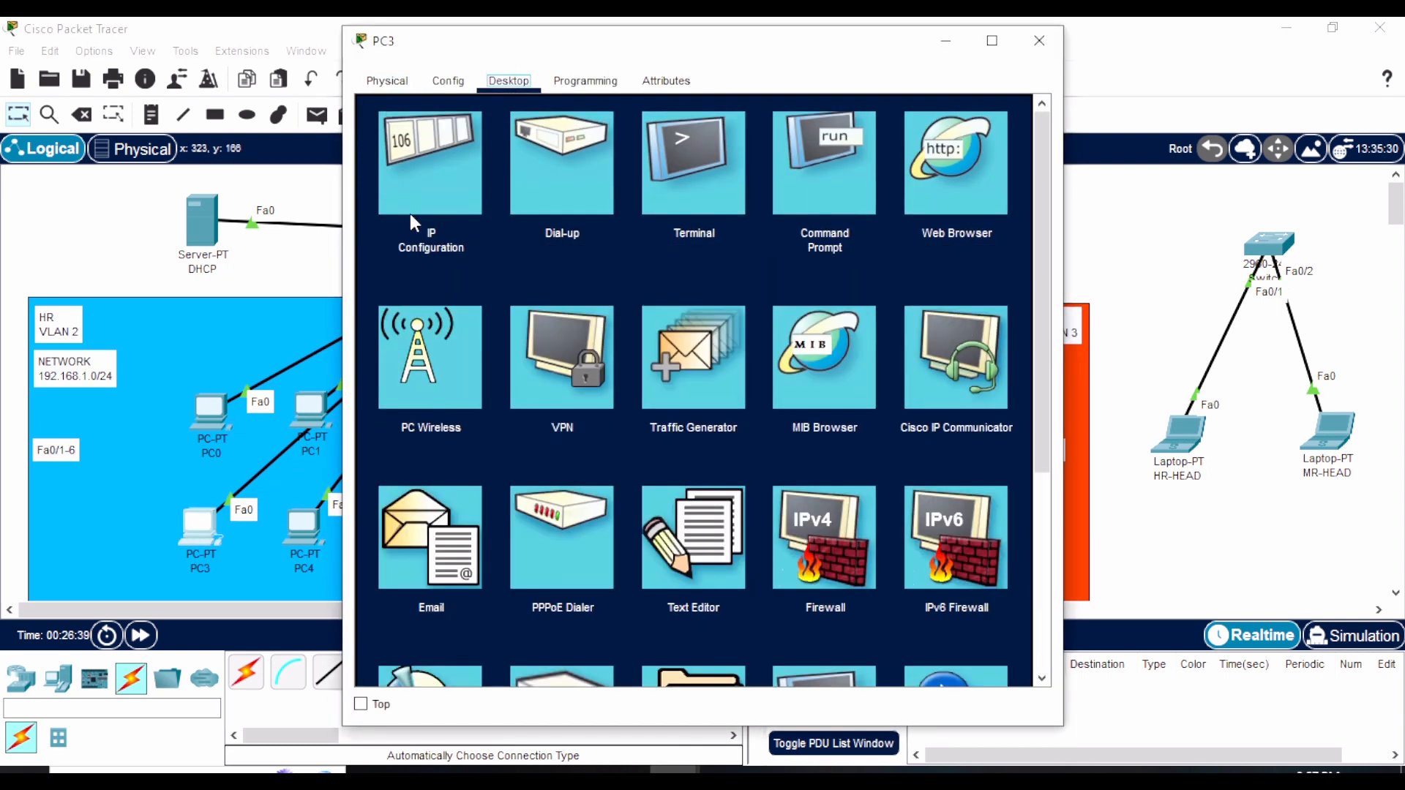
{"action": "left_click", "coordinate": [399, 208]}
{"action": "left_click", "coordinate": [381, 195]}
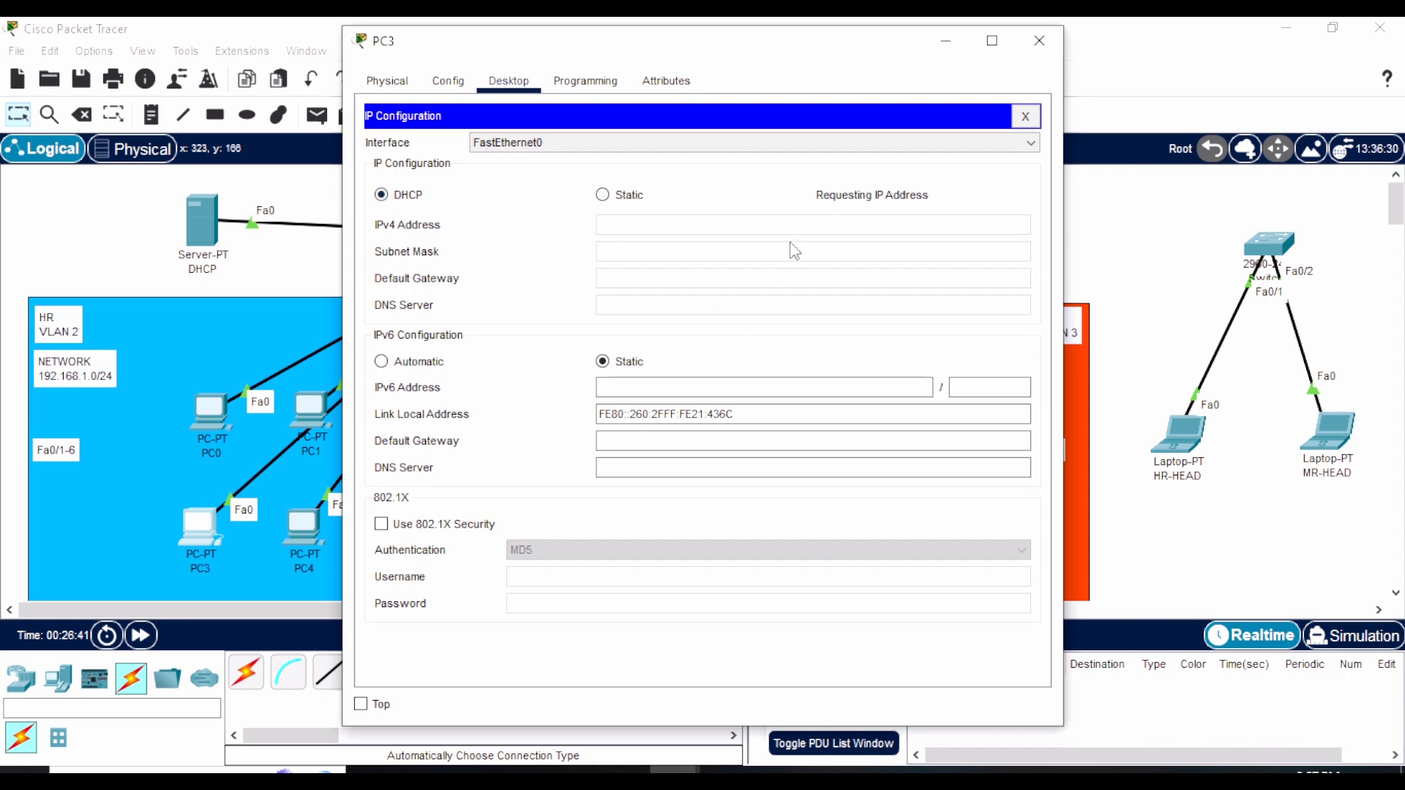
{"action": "left_click", "coordinate": [1039, 40]}
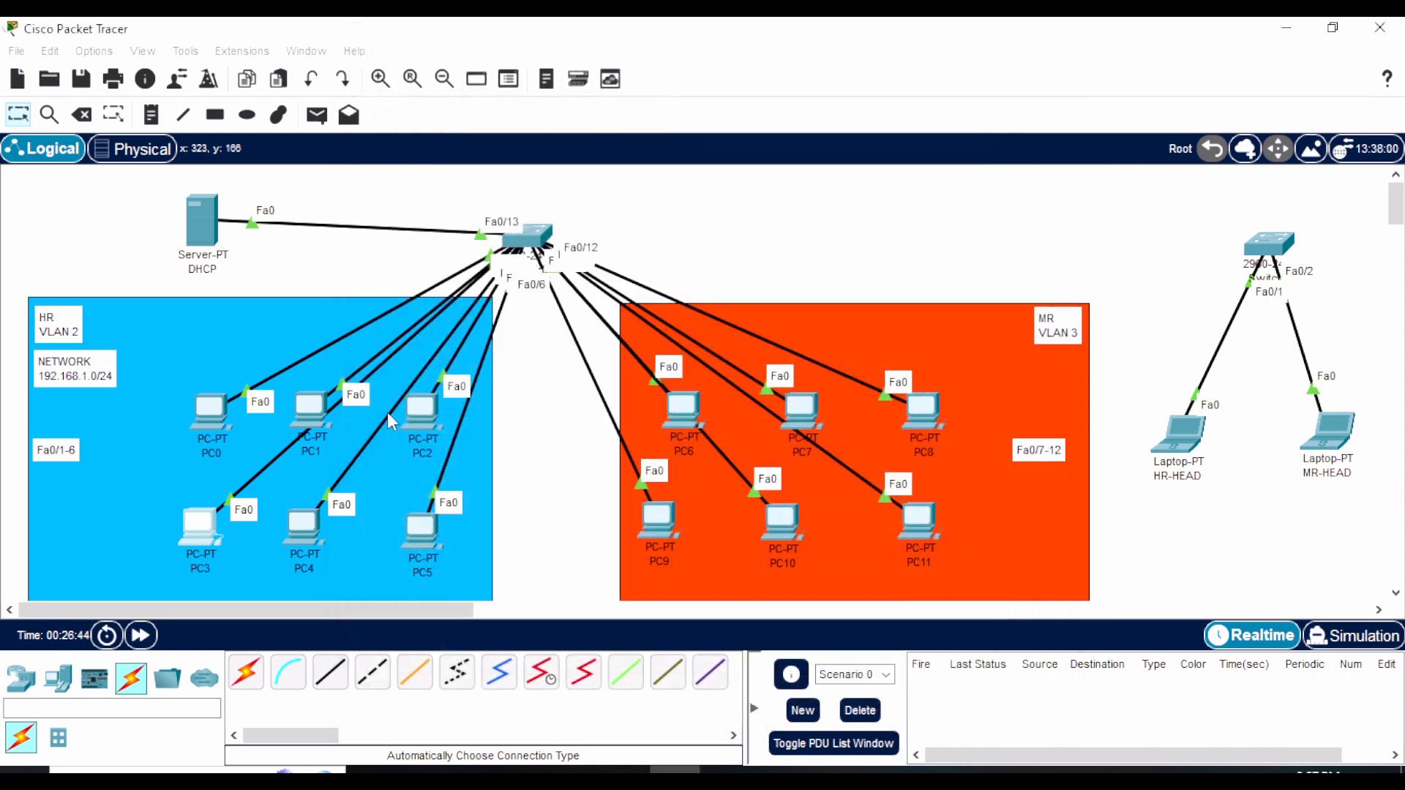
Step: Switch PC4 in the HR VLAN 2 area to DHCP for its IPv4 configuration
{"action": "left_click", "coordinate": [306, 529]}
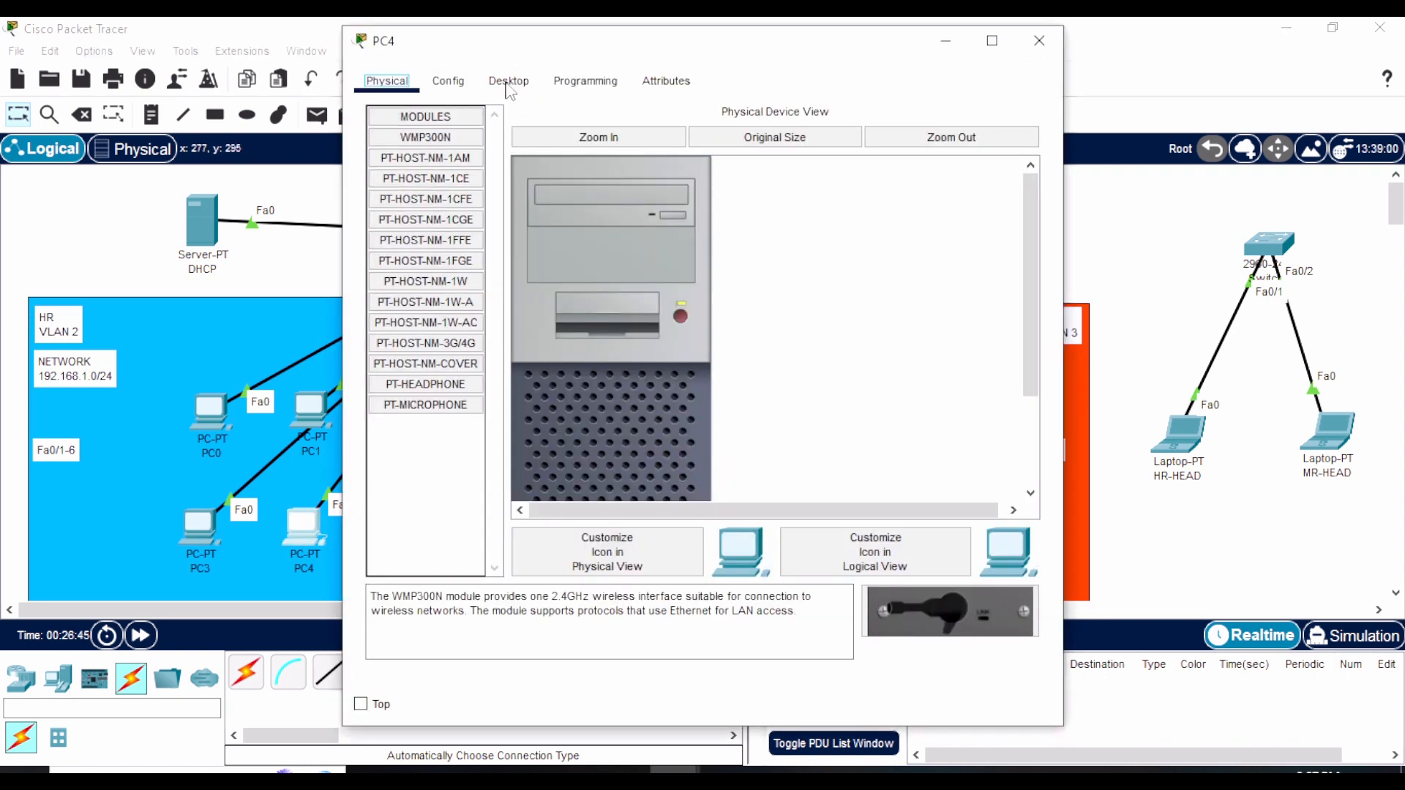
{"action": "left_click", "coordinate": [508, 81]}
{"action": "left_click", "coordinate": [419, 165]}
{"action": "left_click", "coordinate": [381, 194]}
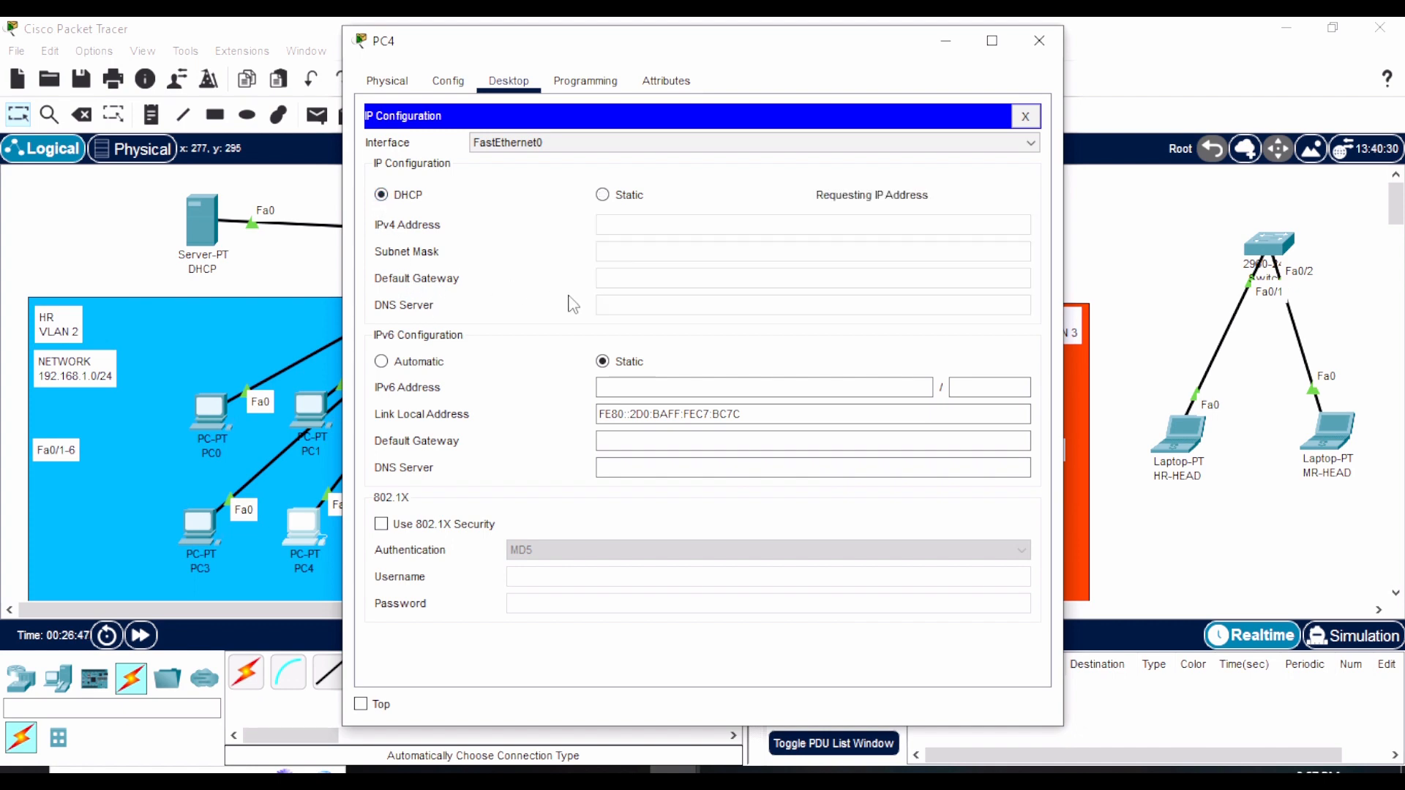
{"action": "left_click", "coordinate": [1039, 40]}
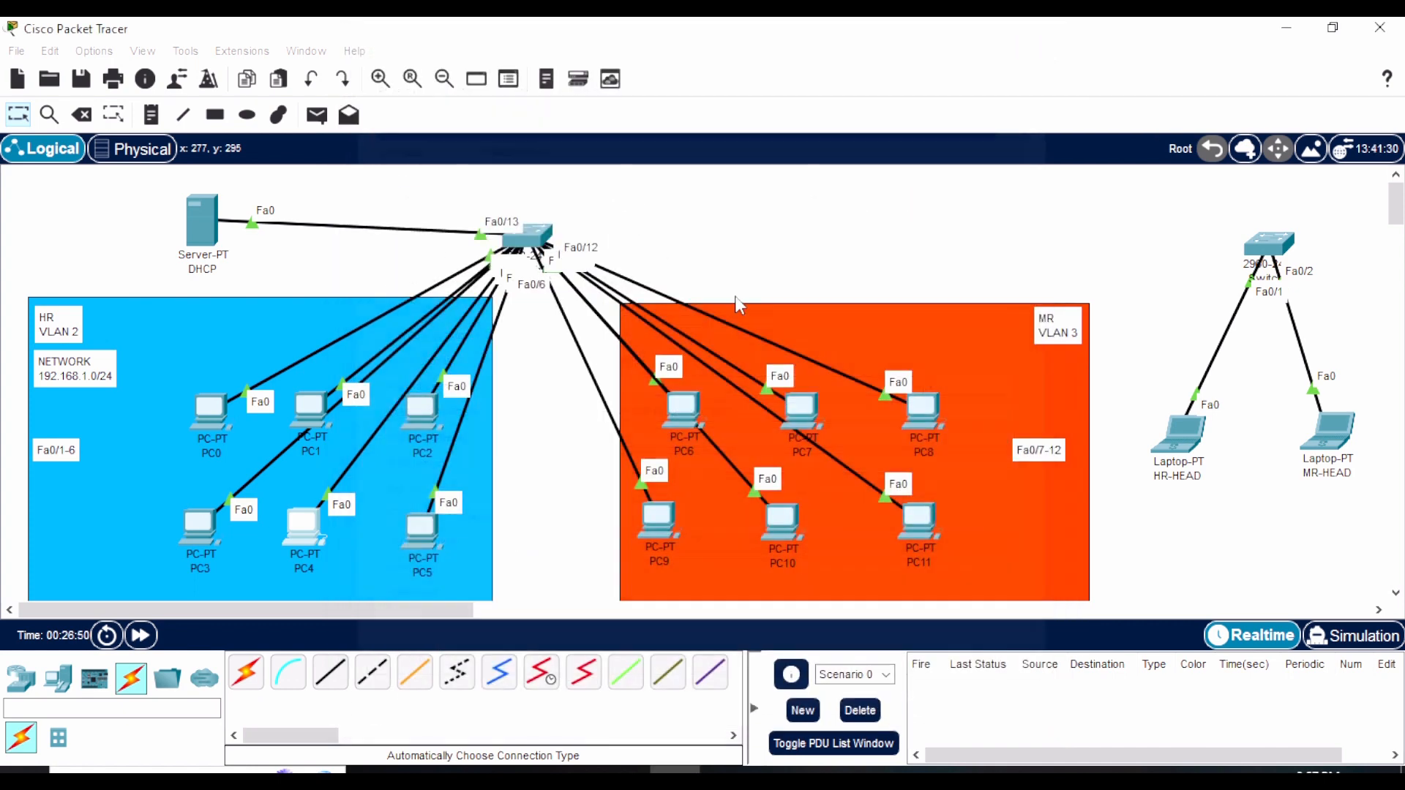
Step: Switch PC5 in the HR VLAN 2 area to DHCP for its IPv4 configuration
{"action": "left_click", "coordinate": [421, 528]}
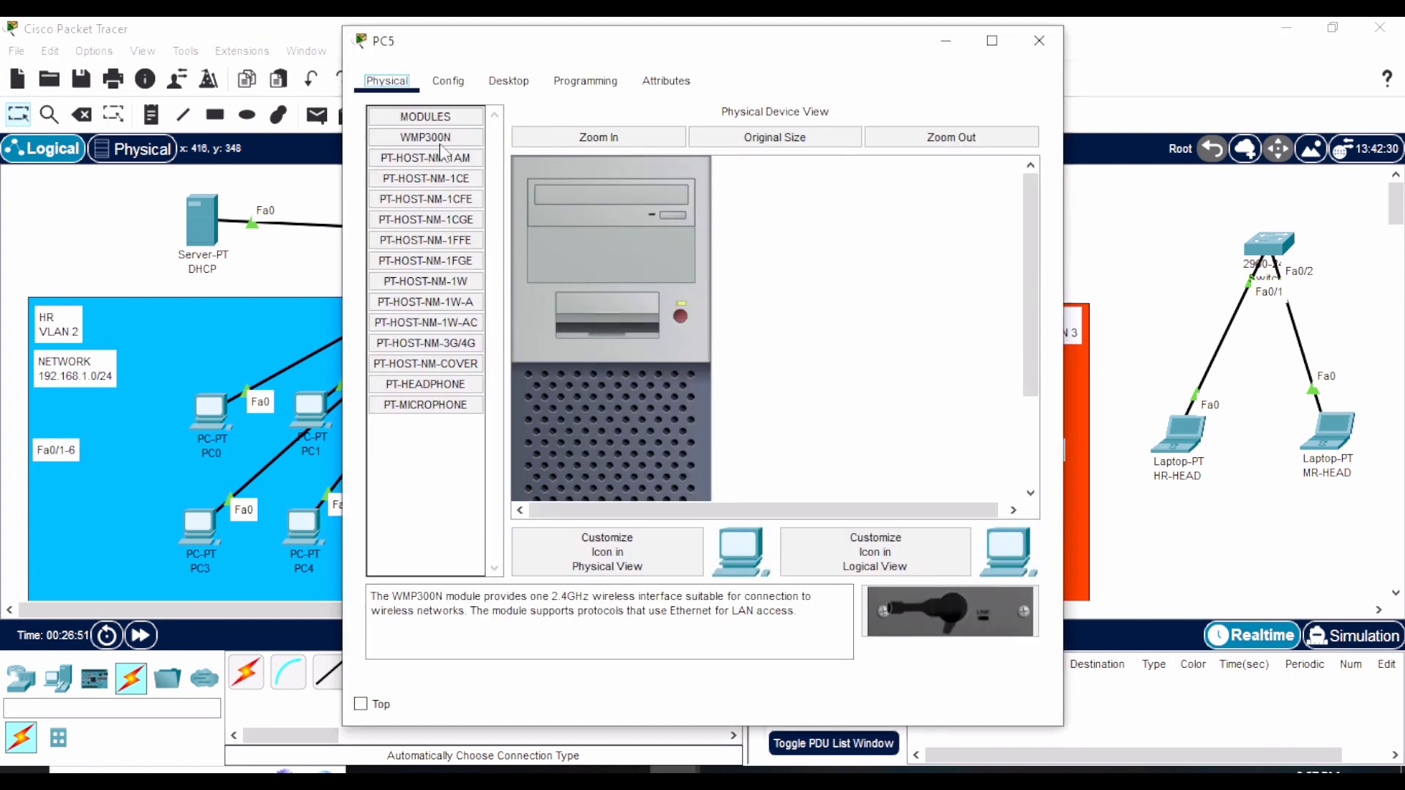
{"action": "left_click", "coordinate": [508, 80]}
{"action": "left_click", "coordinate": [408, 175]}
{"action": "left_click", "coordinate": [382, 195]}
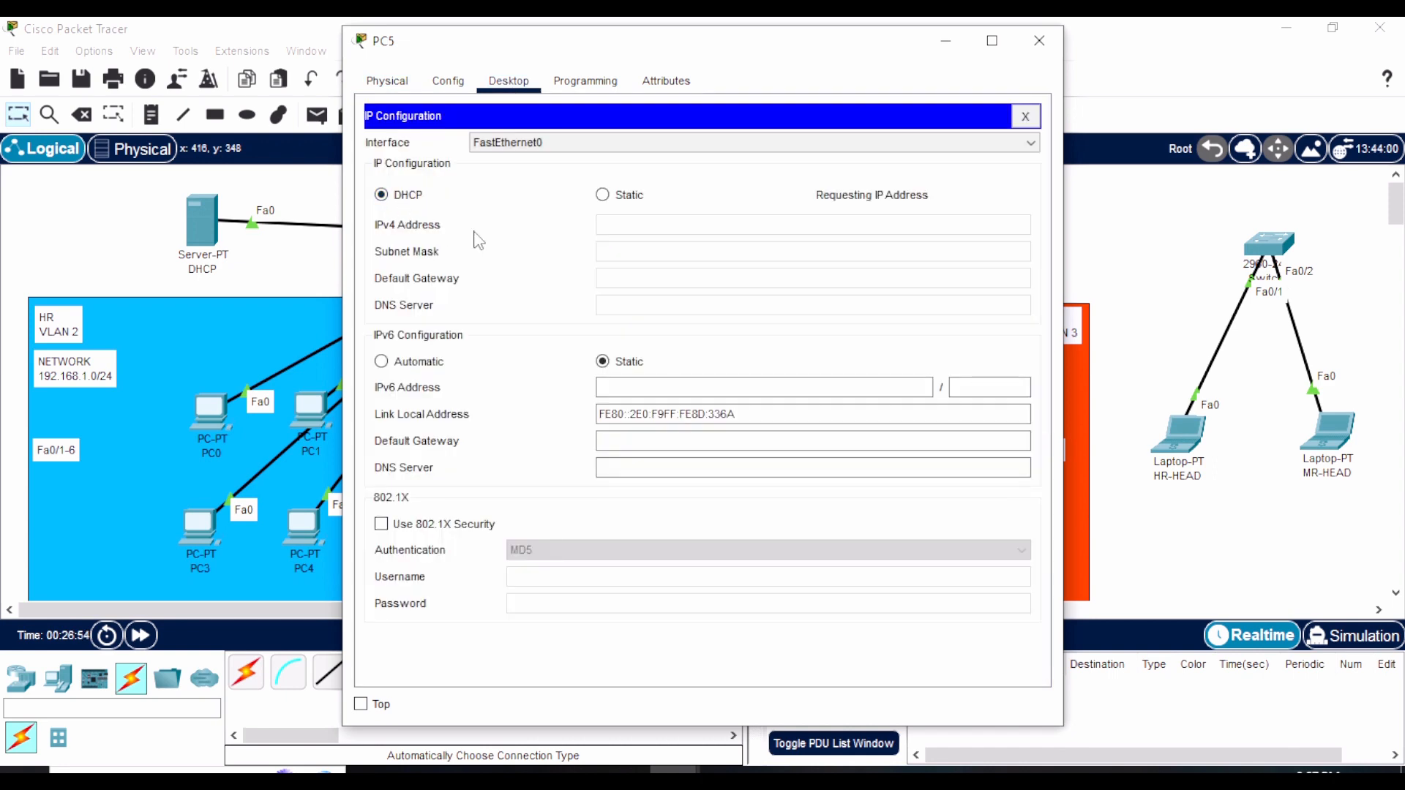
{"action": "left_click", "coordinate": [1039, 41]}
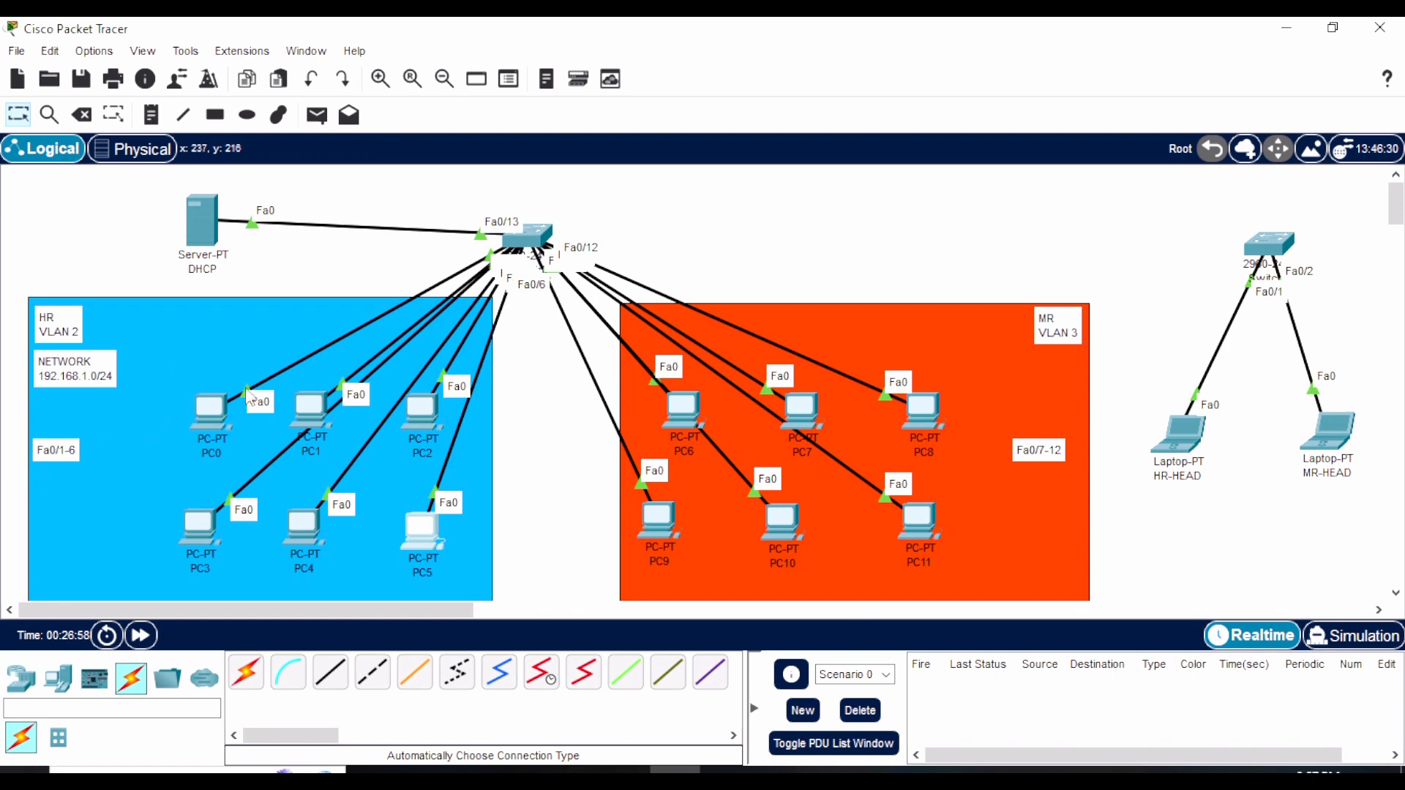
Step: Switch PC6 in the MR VLAN 3 area to DHCP for its IPv4 configuration
{"action": "left_click", "coordinate": [684, 405]}
{"action": "left_click", "coordinate": [521, 89]}
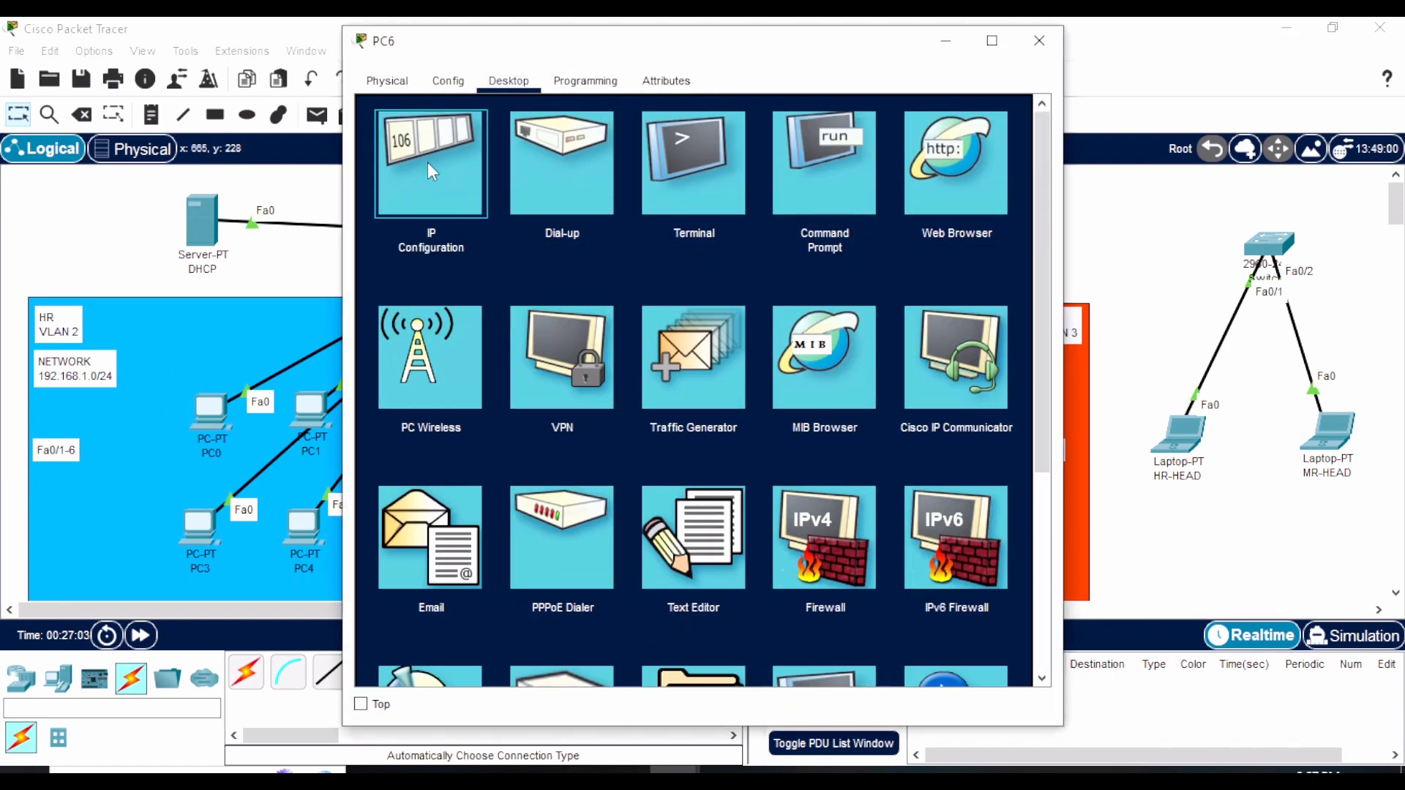
{"action": "left_click", "coordinate": [428, 156]}
{"action": "left_click", "coordinate": [380, 194]}
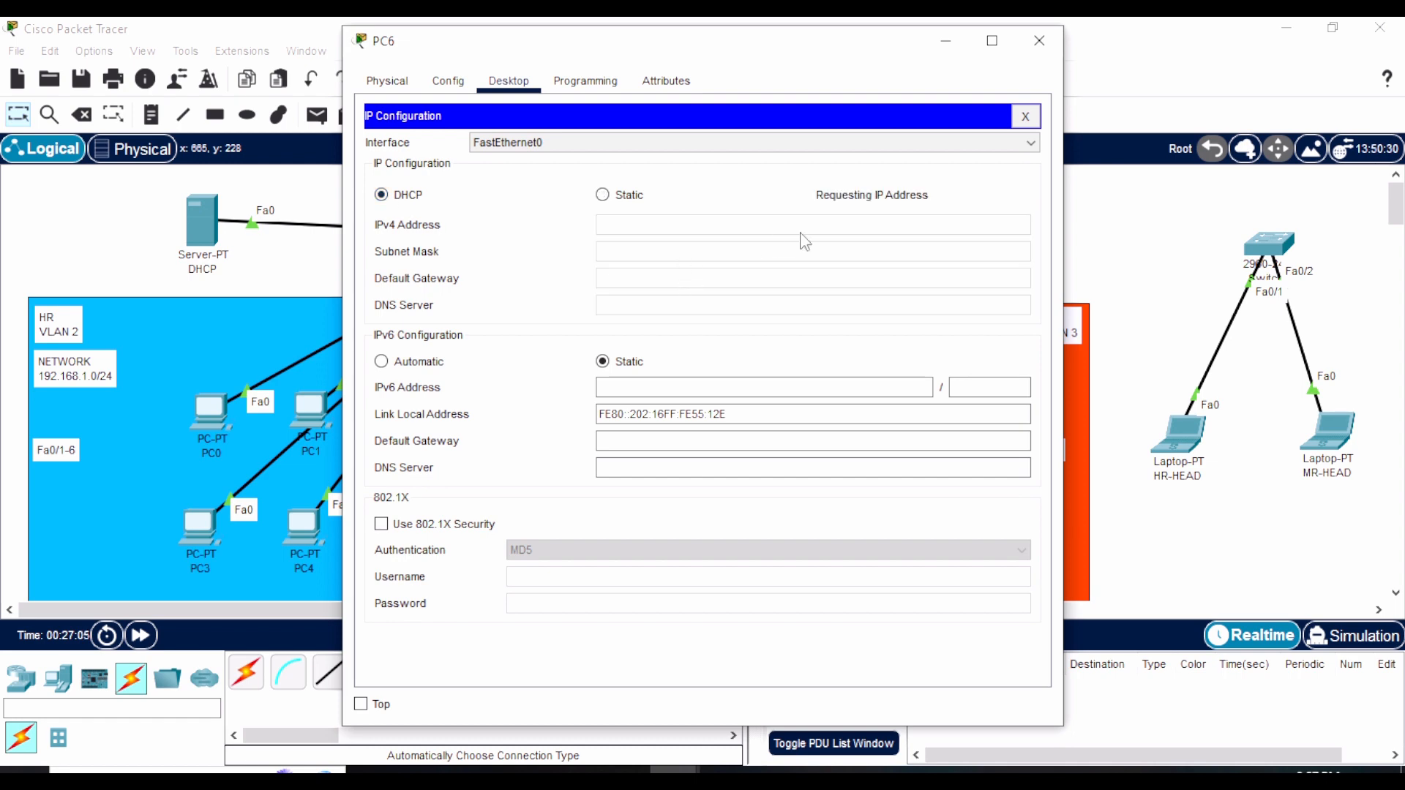
{"action": "left_click", "coordinate": [1039, 40]}
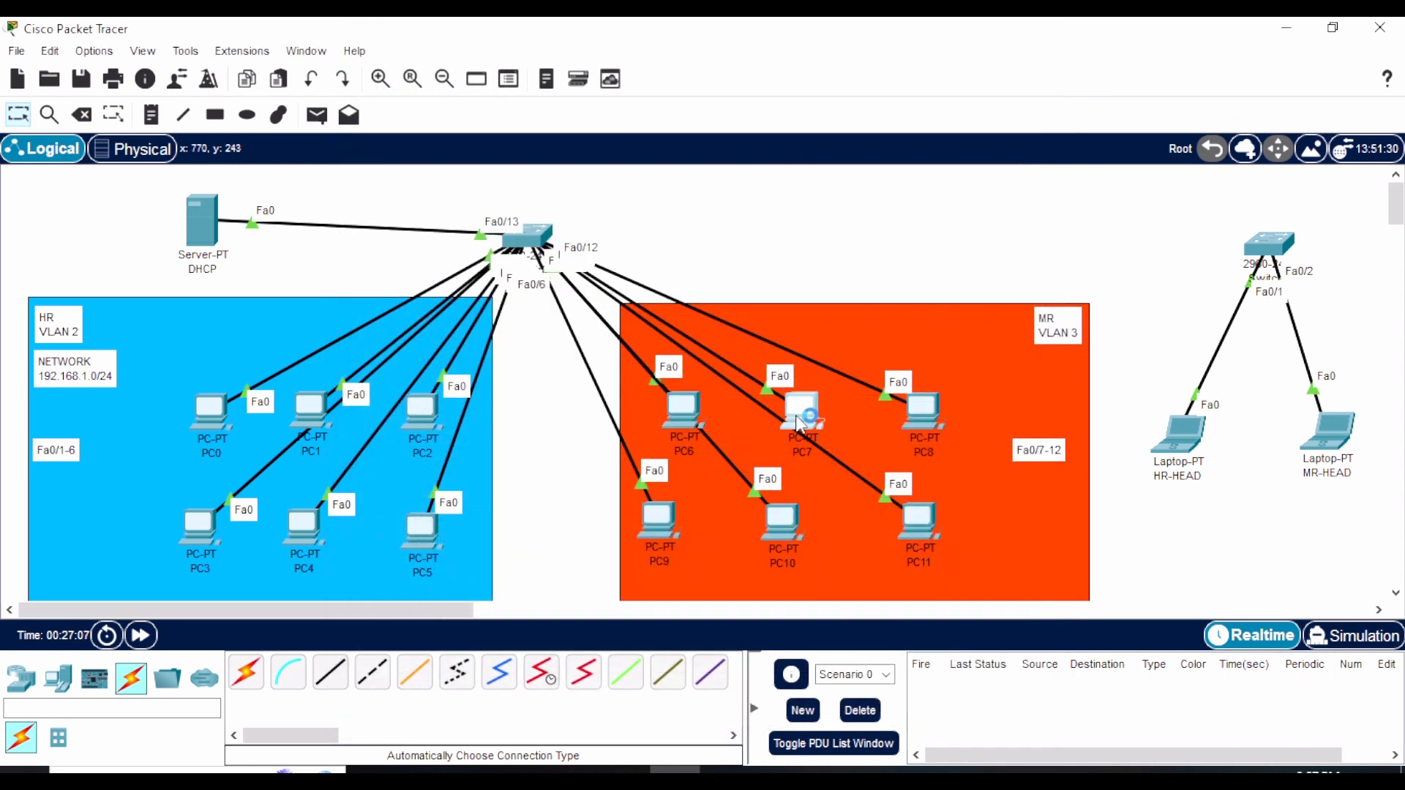
Step: Switch PC7 in the MR VLAN 3 area to DHCP for its IPv4 configuration
{"action": "left_click", "coordinate": [801, 409]}
{"action": "left_click", "coordinate": [509, 80]}
{"action": "left_click", "coordinate": [431, 154]}
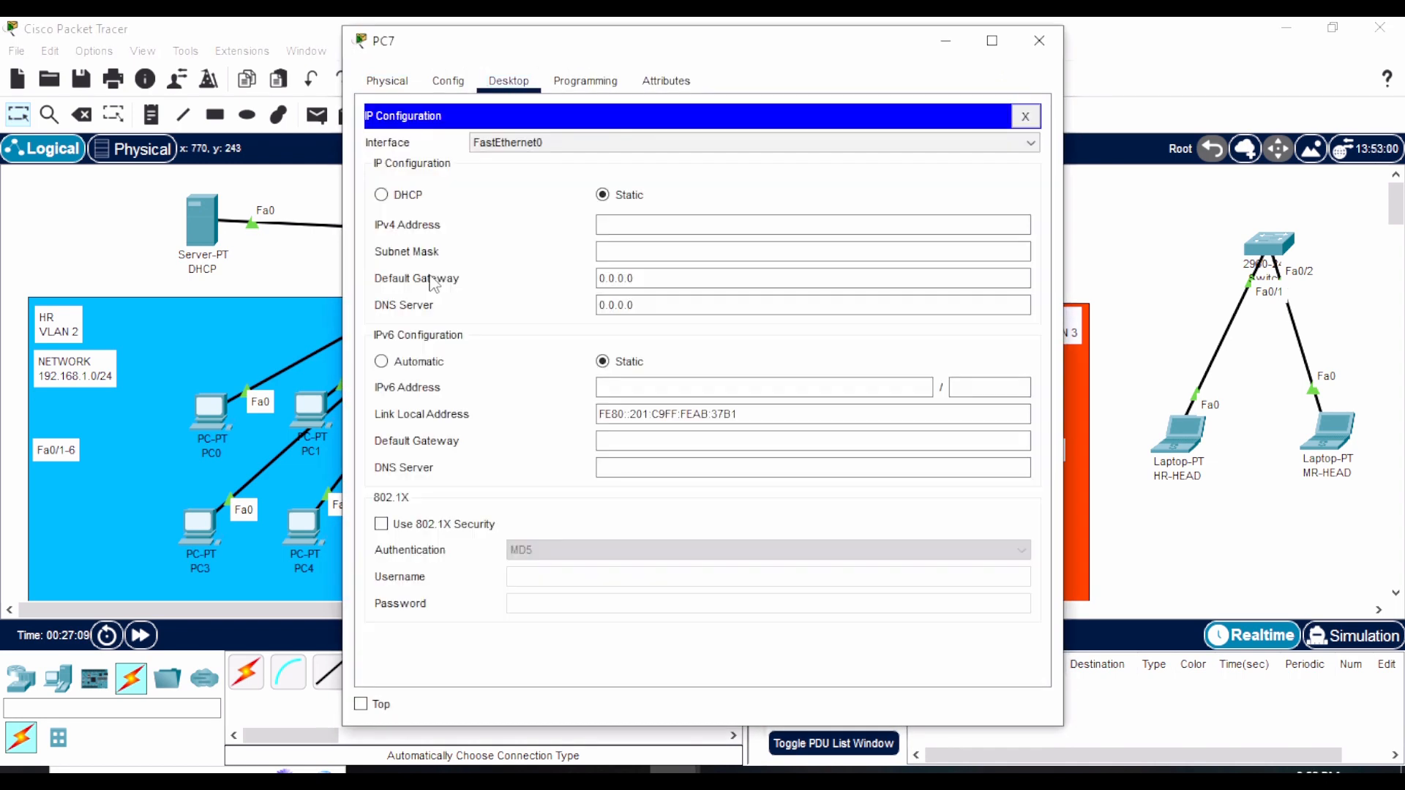
{"action": "left_click", "coordinate": [381, 194]}
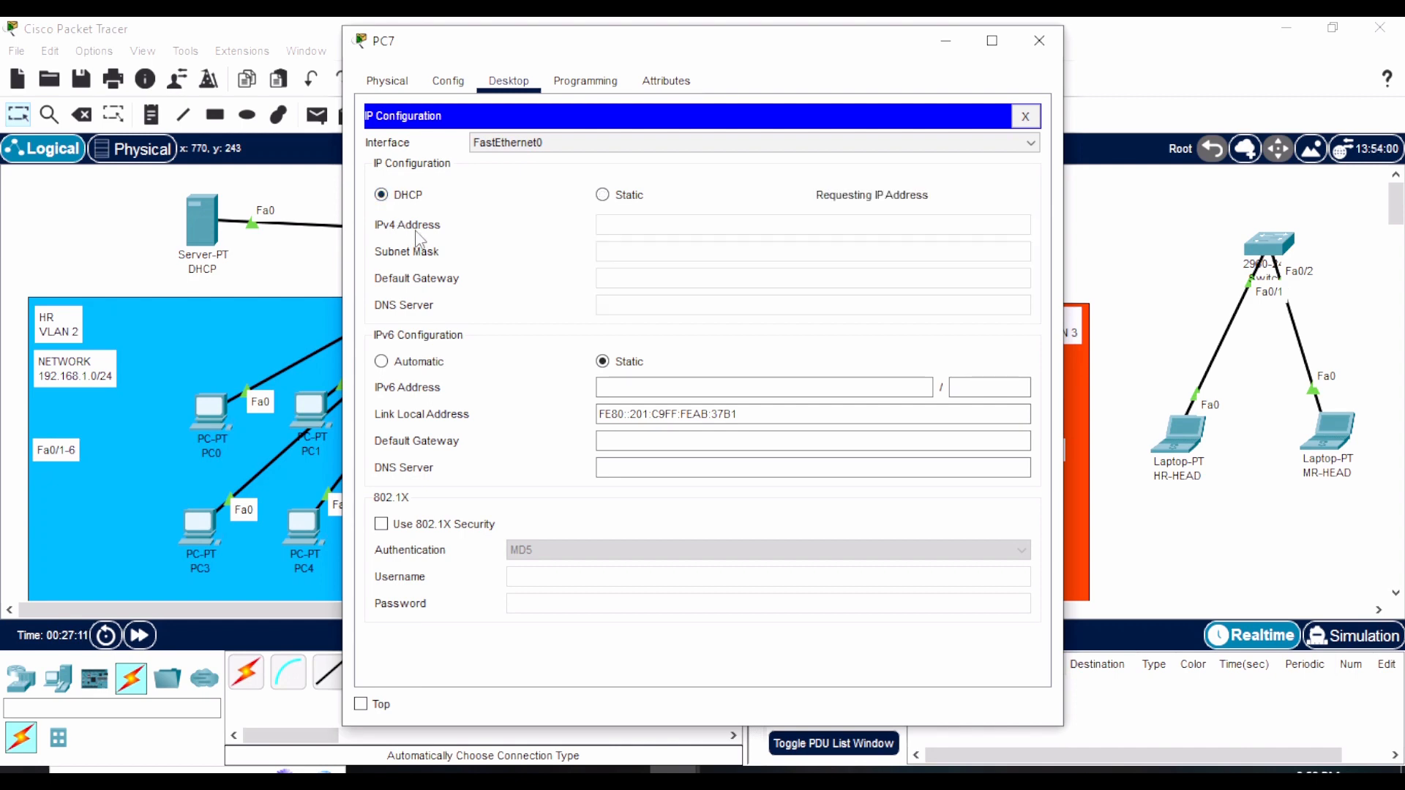
{"action": "left_click", "coordinate": [1039, 40]}
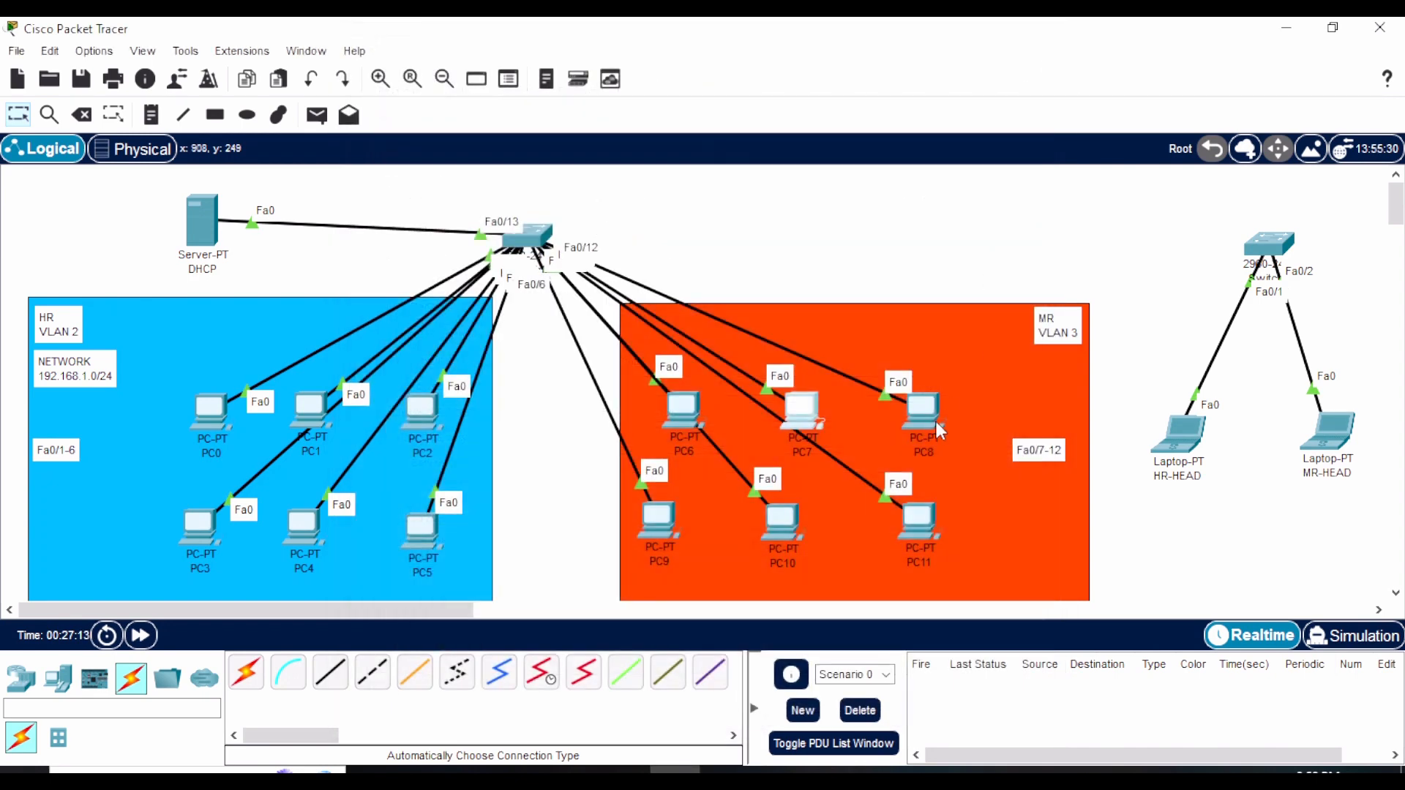
Step: Switch PC8 in the MR VLAN 3 area to DHCP for its IPv4 configuration
{"action": "left_click", "coordinate": [924, 419]}
{"action": "left_click", "coordinate": [508, 81]}
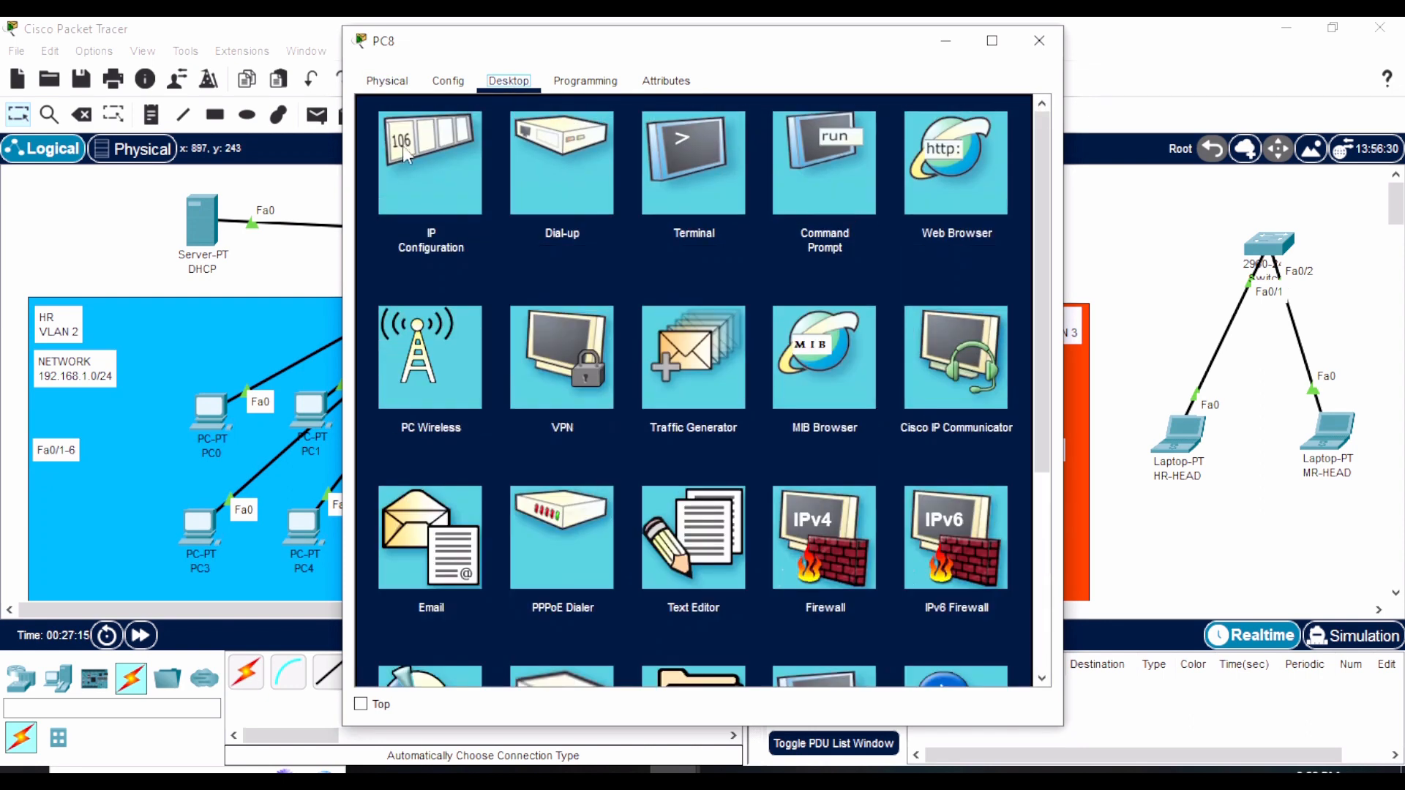
{"action": "left_click", "coordinate": [404, 150]}
{"action": "left_click", "coordinate": [399, 197]}
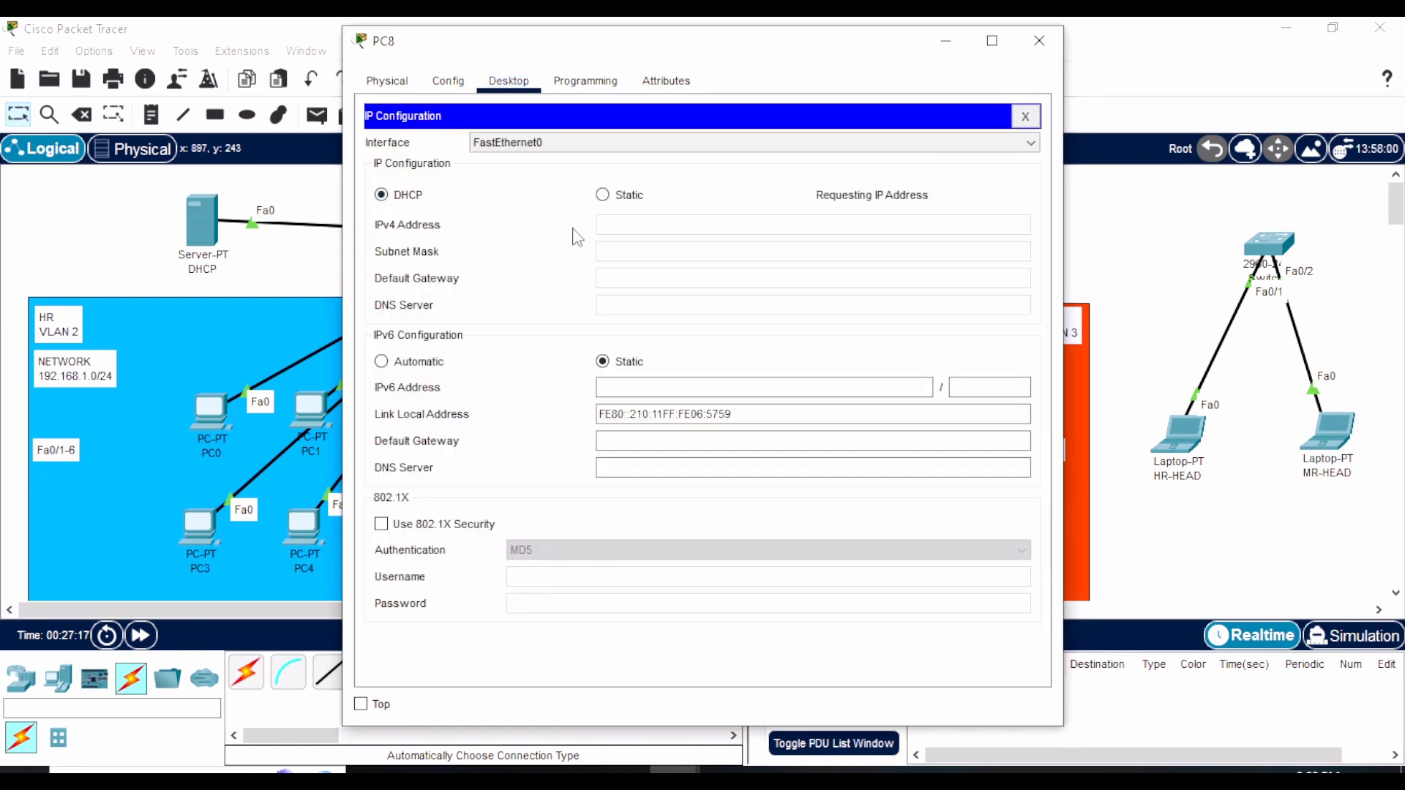
{"action": "left_click", "coordinate": [1041, 40]}
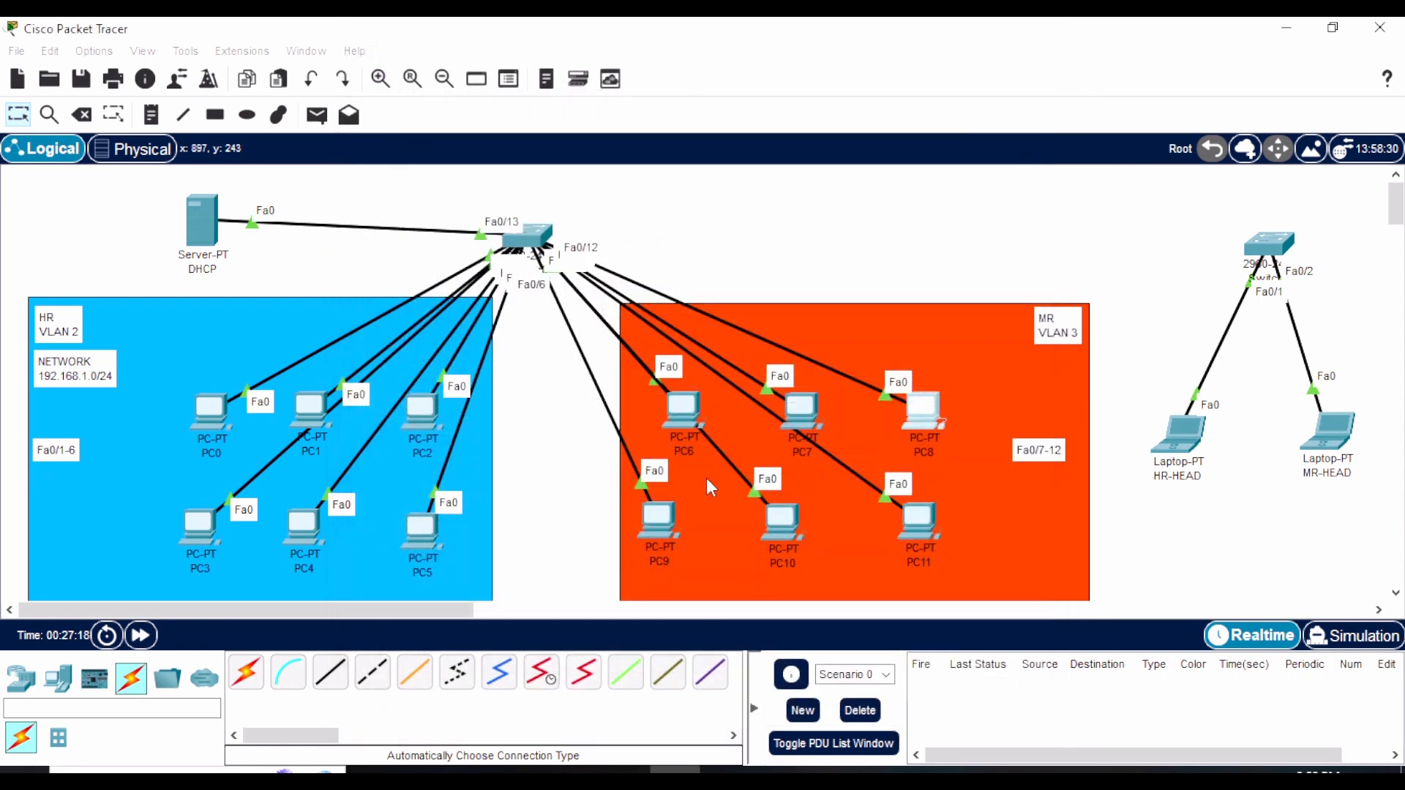
Step: Switch PC9 in the MR VLAN 3 area to DHCP for its IPv4 configuration
{"action": "left_click", "coordinate": [640, 533]}
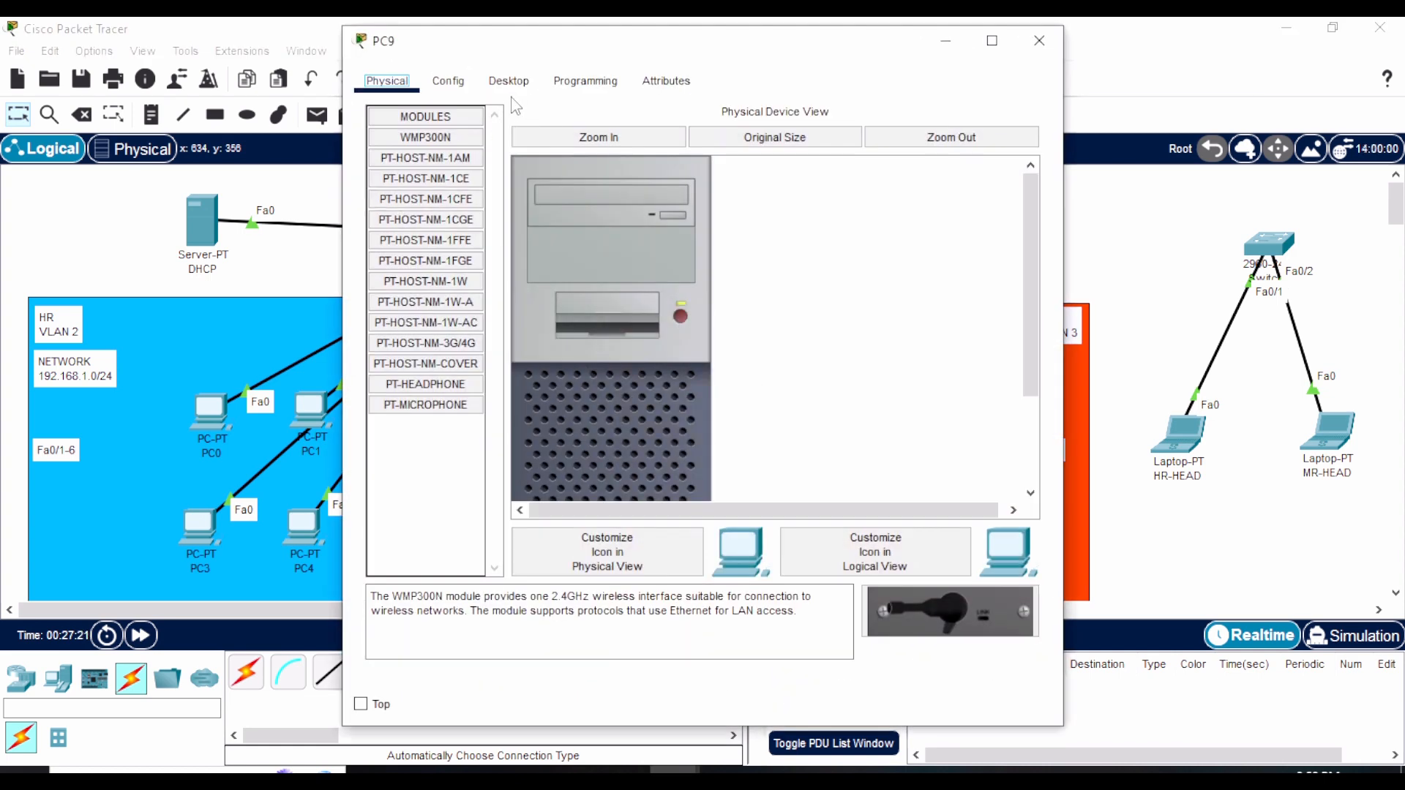
{"action": "left_click", "coordinate": [509, 80]}
{"action": "left_click", "coordinate": [450, 139]}
{"action": "left_click", "coordinate": [388, 196]}
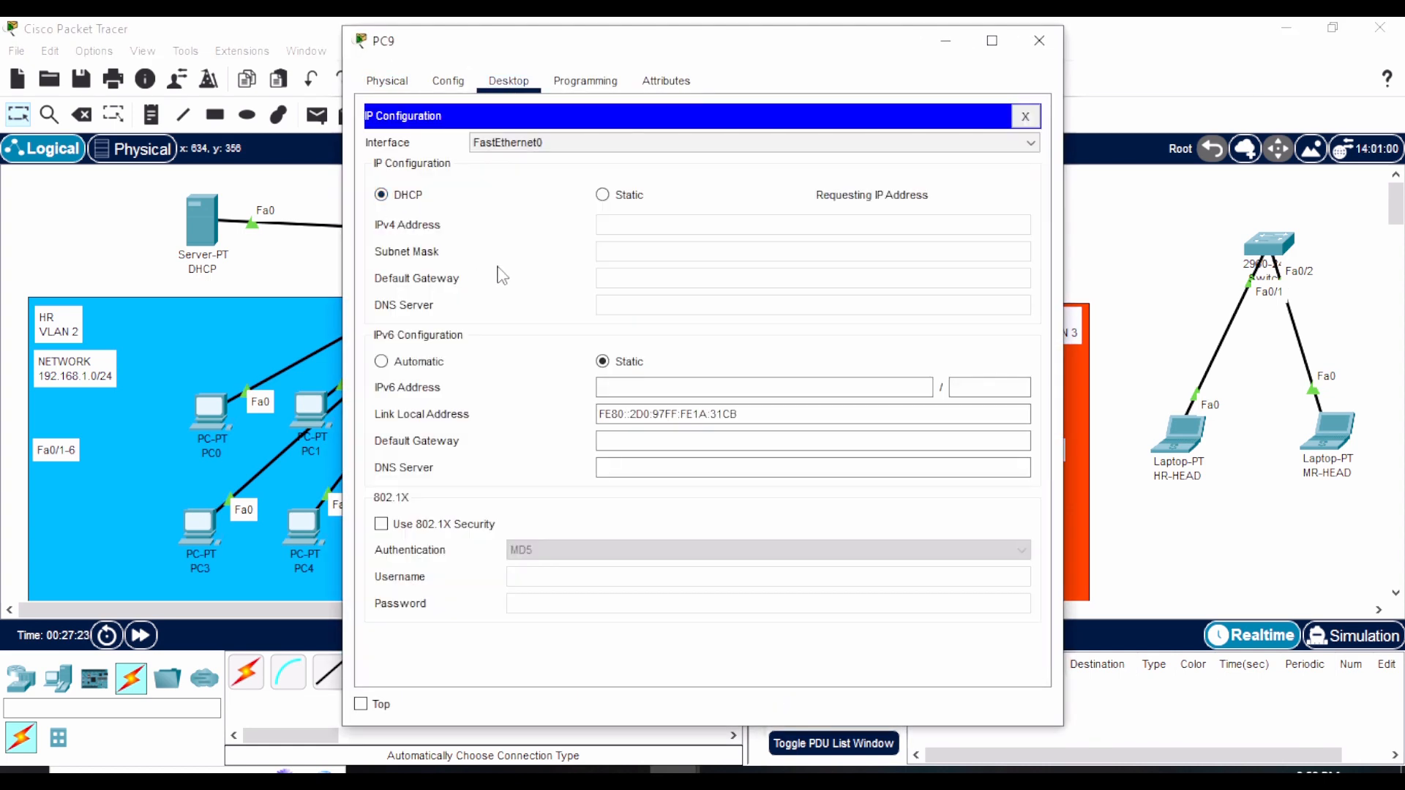
{"action": "left_click", "coordinate": [1029, 38]}
Step: Switch PC10 in the MR VLAN 3 area to DHCP for its IPv4 configuration
{"action": "left_click", "coordinate": [798, 511]}
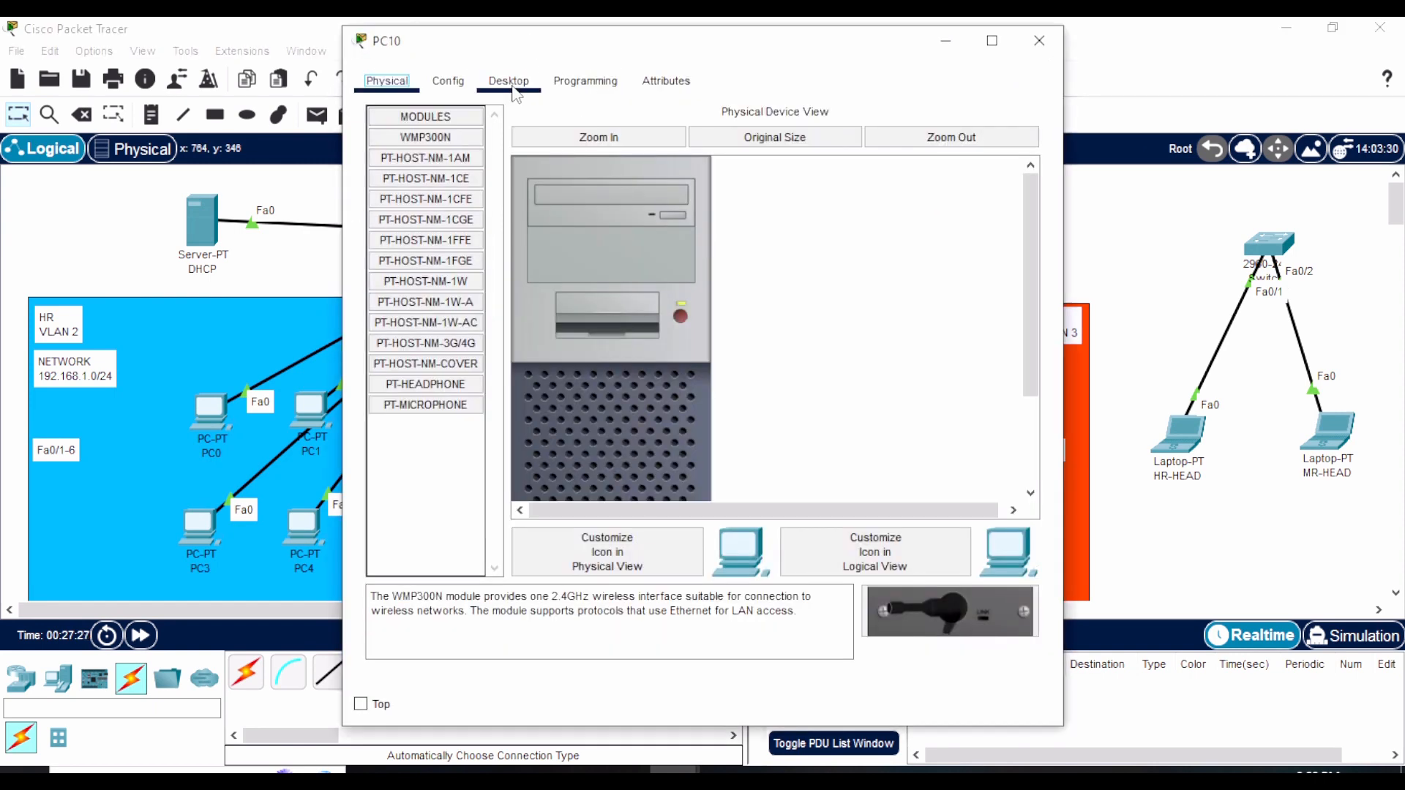
{"action": "left_click", "coordinate": [513, 85]}
{"action": "left_click", "coordinate": [412, 176]}
{"action": "left_click", "coordinate": [404, 197]}
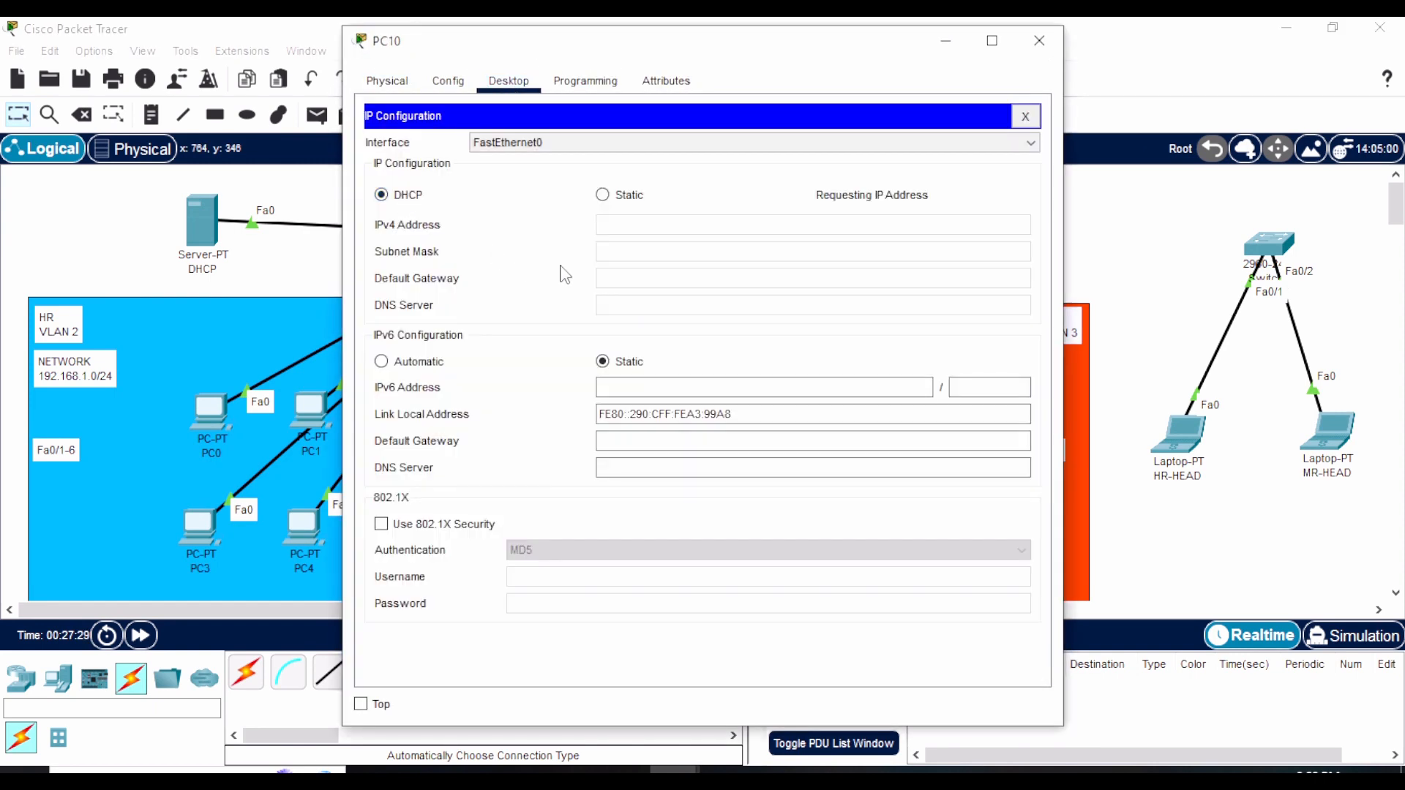
{"action": "left_click", "coordinate": [1039, 41]}
Step: Switch PC11 in the MR VLAN 3 area to DHCP for its IPv4 configuration
{"action": "left_click", "coordinate": [918, 518]}
{"action": "left_click", "coordinate": [509, 80]}
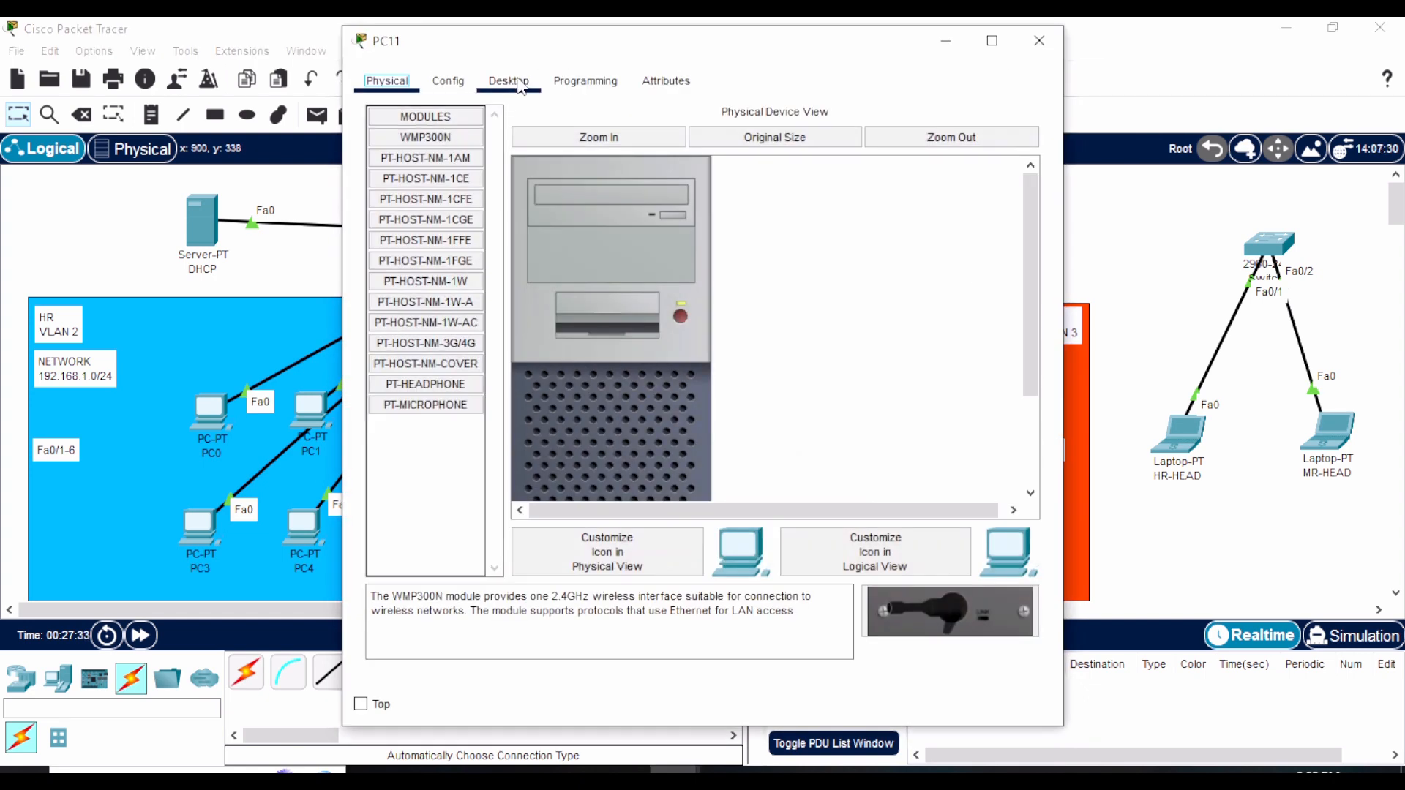
{"action": "left_click", "coordinate": [408, 143]}
{"action": "left_click", "coordinate": [402, 194]}
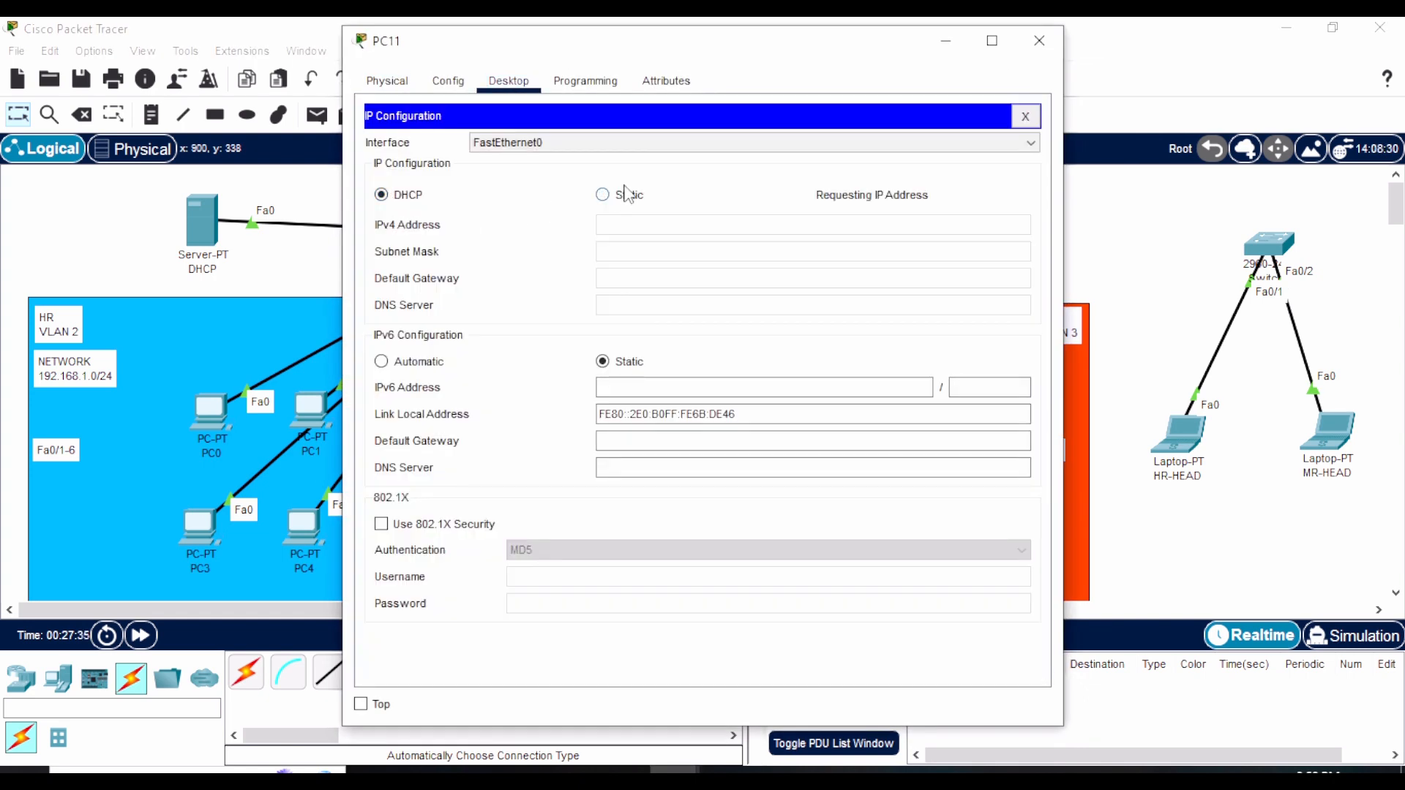
{"action": "left_click", "coordinate": [1039, 41]}
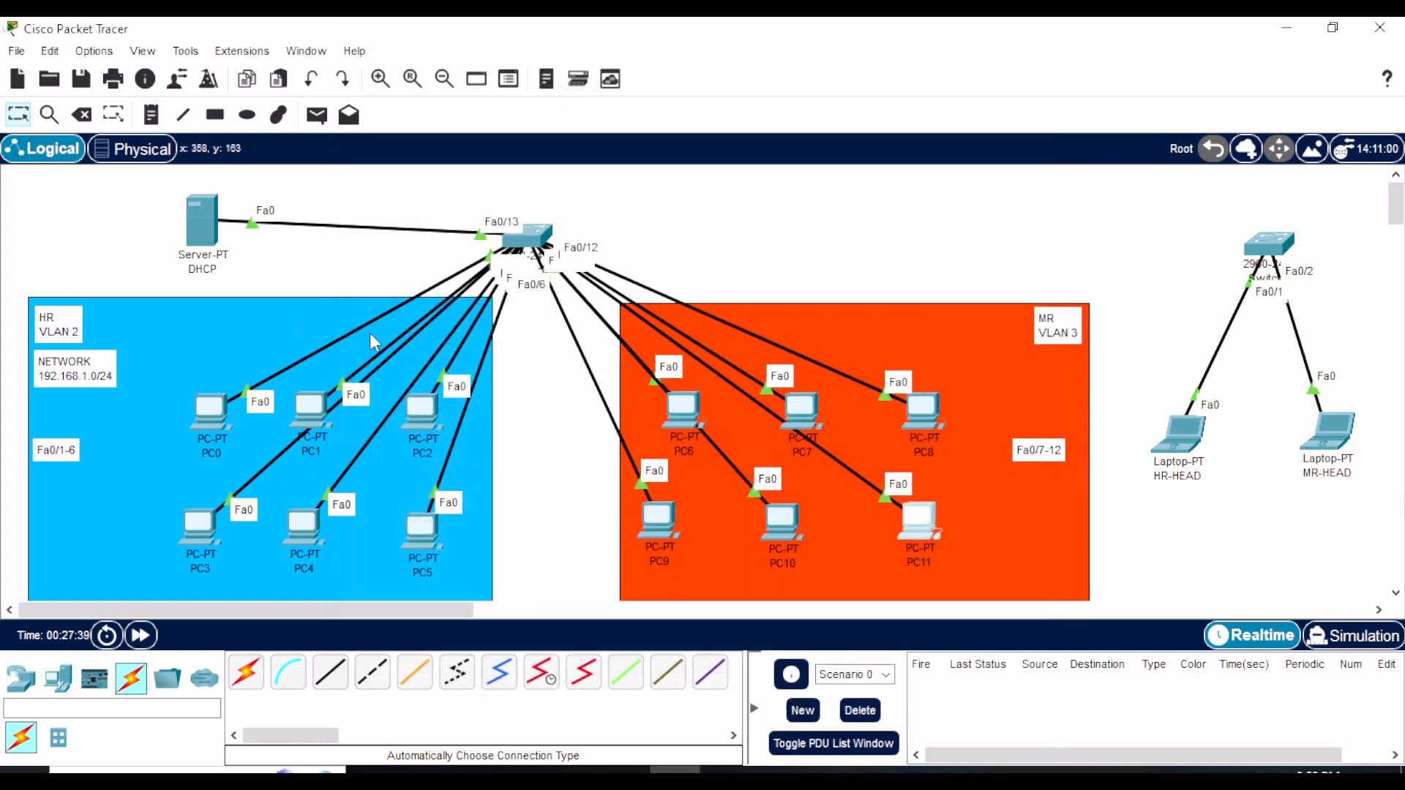
Step: Send a simple PDU from PC0 in the HR area to PC6 in the MR area
{"action": "left_click", "coordinate": [316, 115]}
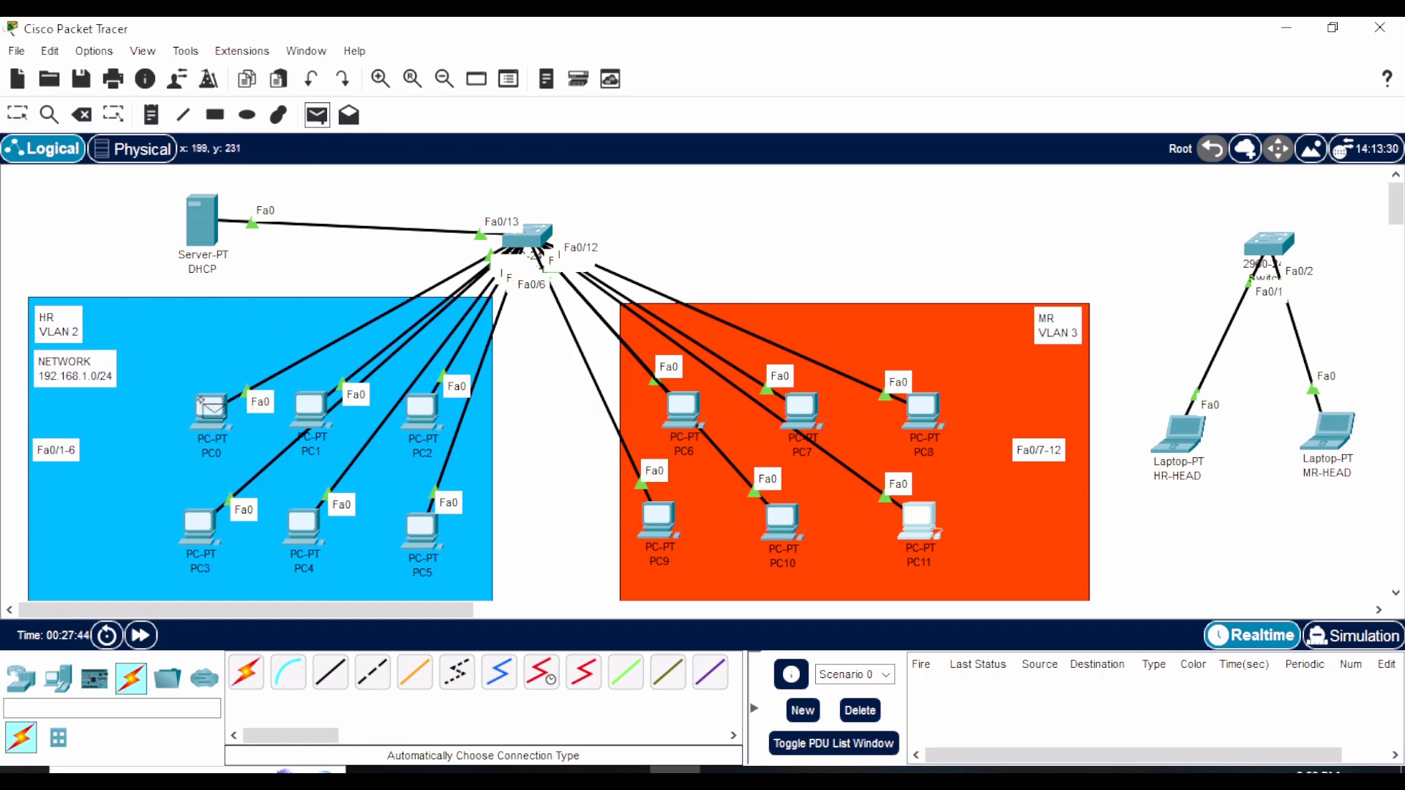
{"action": "left_click", "coordinate": [210, 407]}
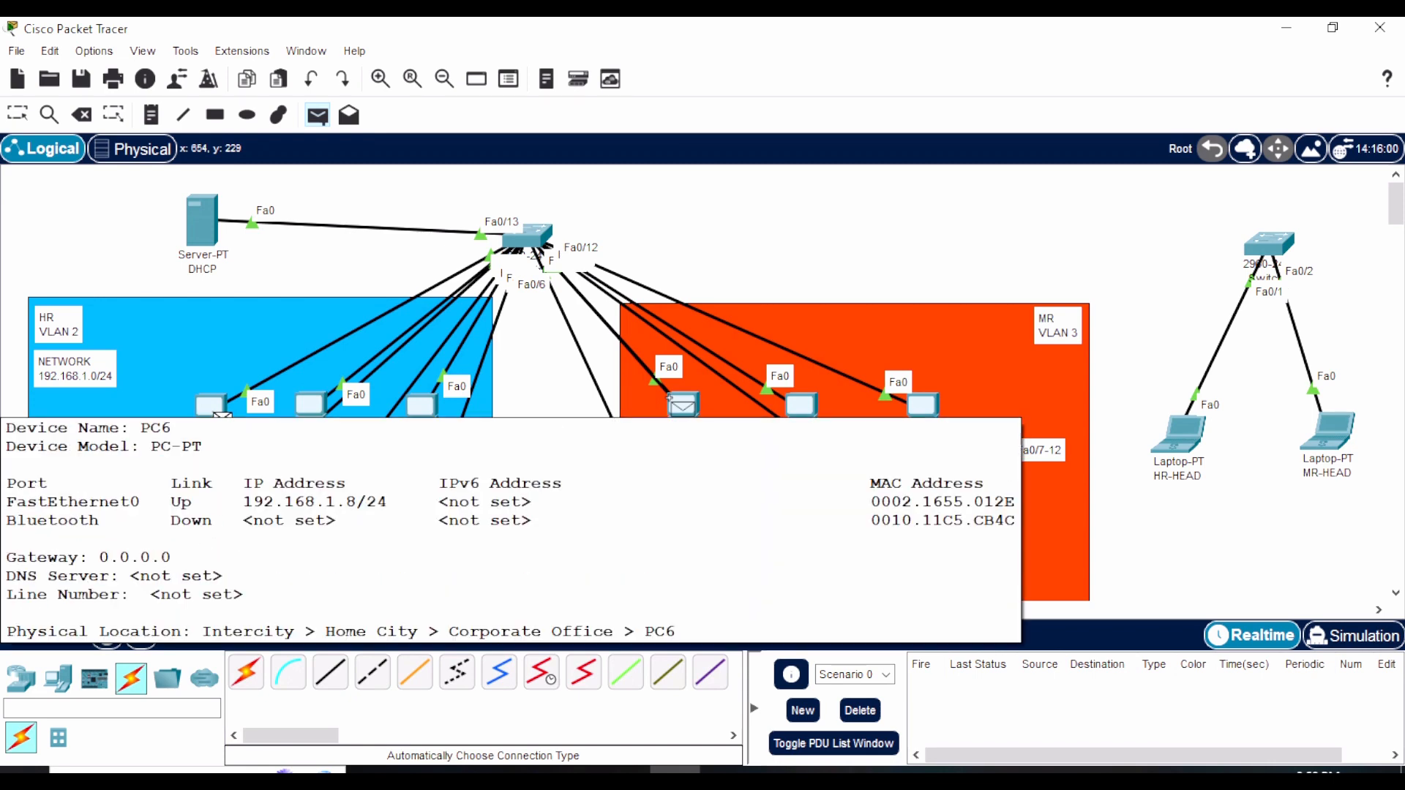
{"action": "left_click", "coordinate": [670, 402]}
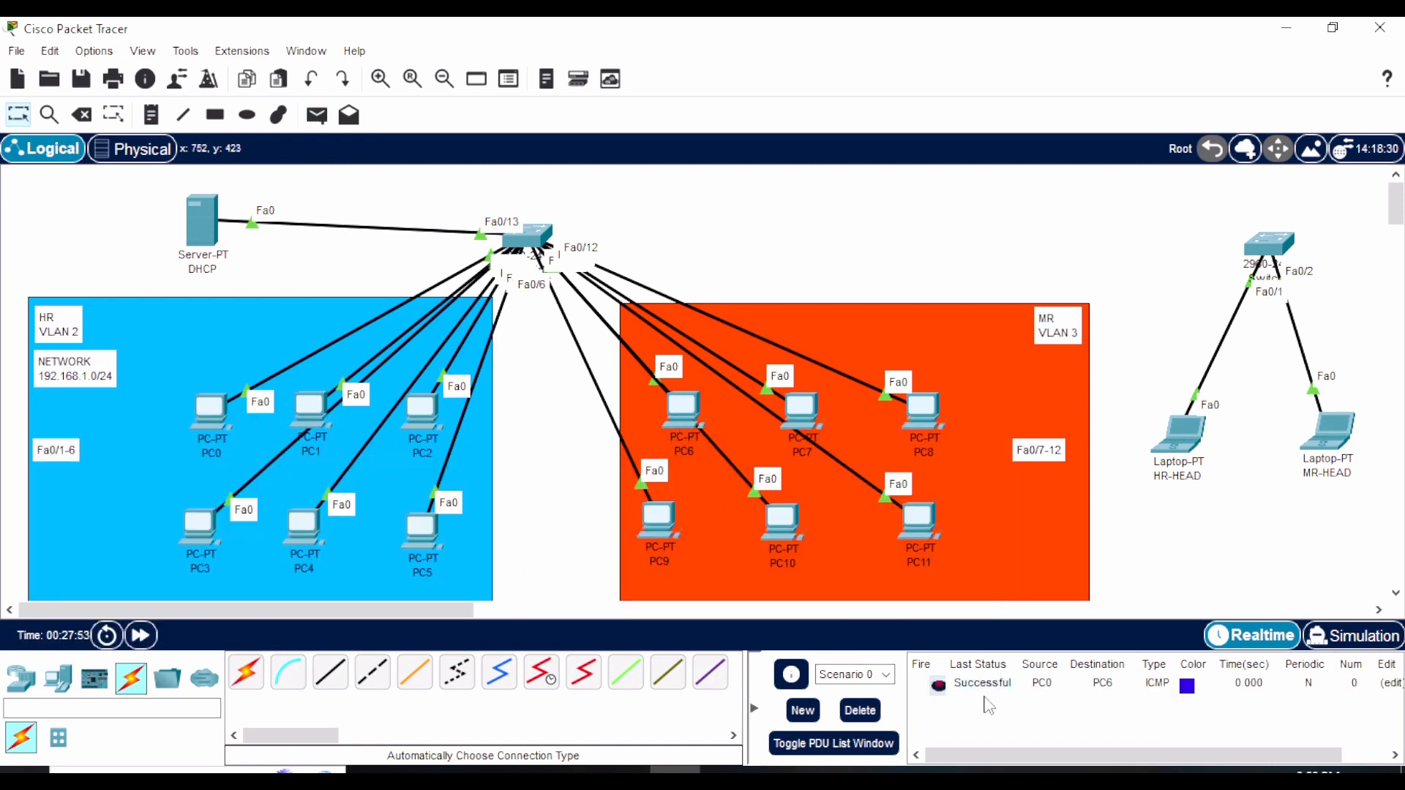
Step: Open a command prompt on PC0, set it aside, and look up PC6's IPv4 address in its IP configuration
{"action": "left_click", "coordinate": [250, 435]}
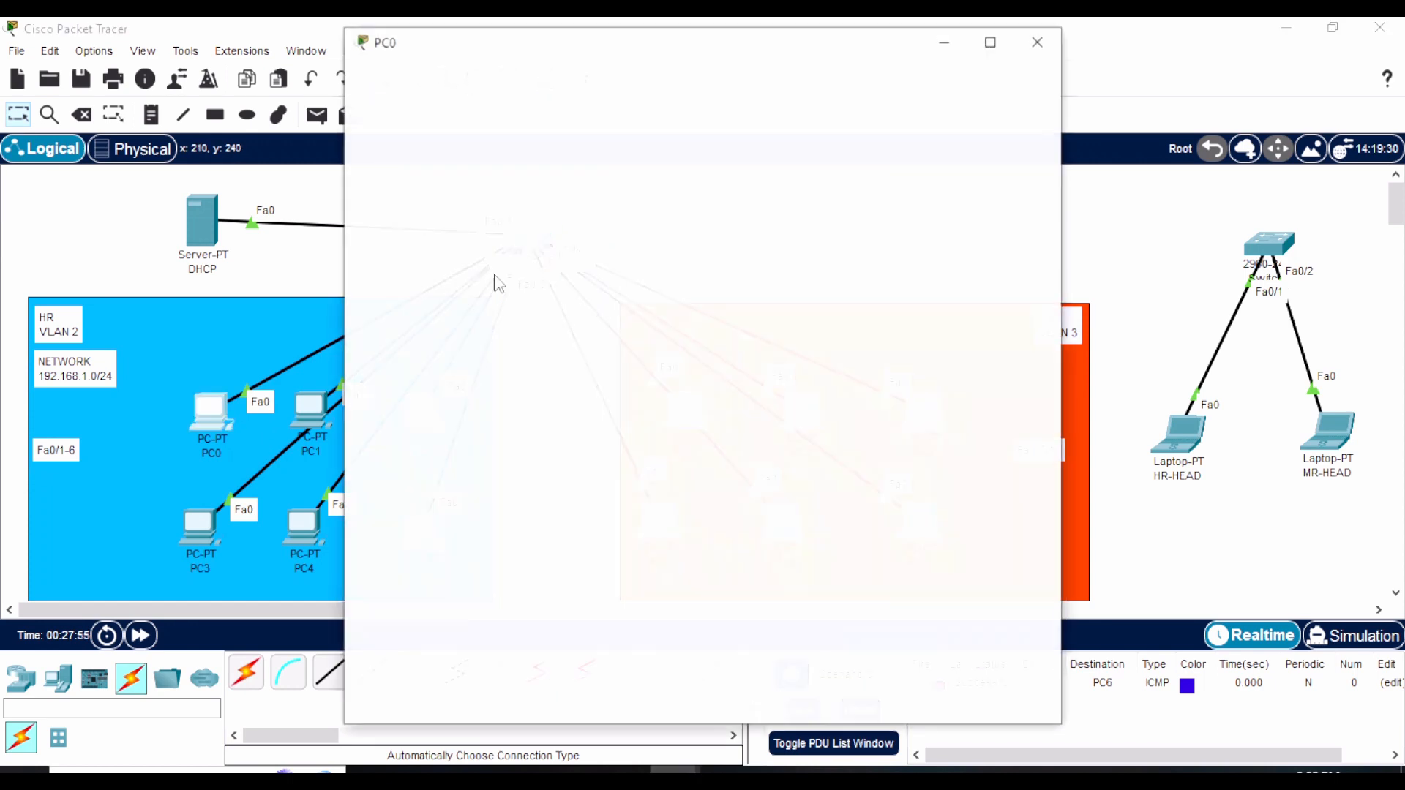
{"action": "left_click", "coordinate": [819, 196]}
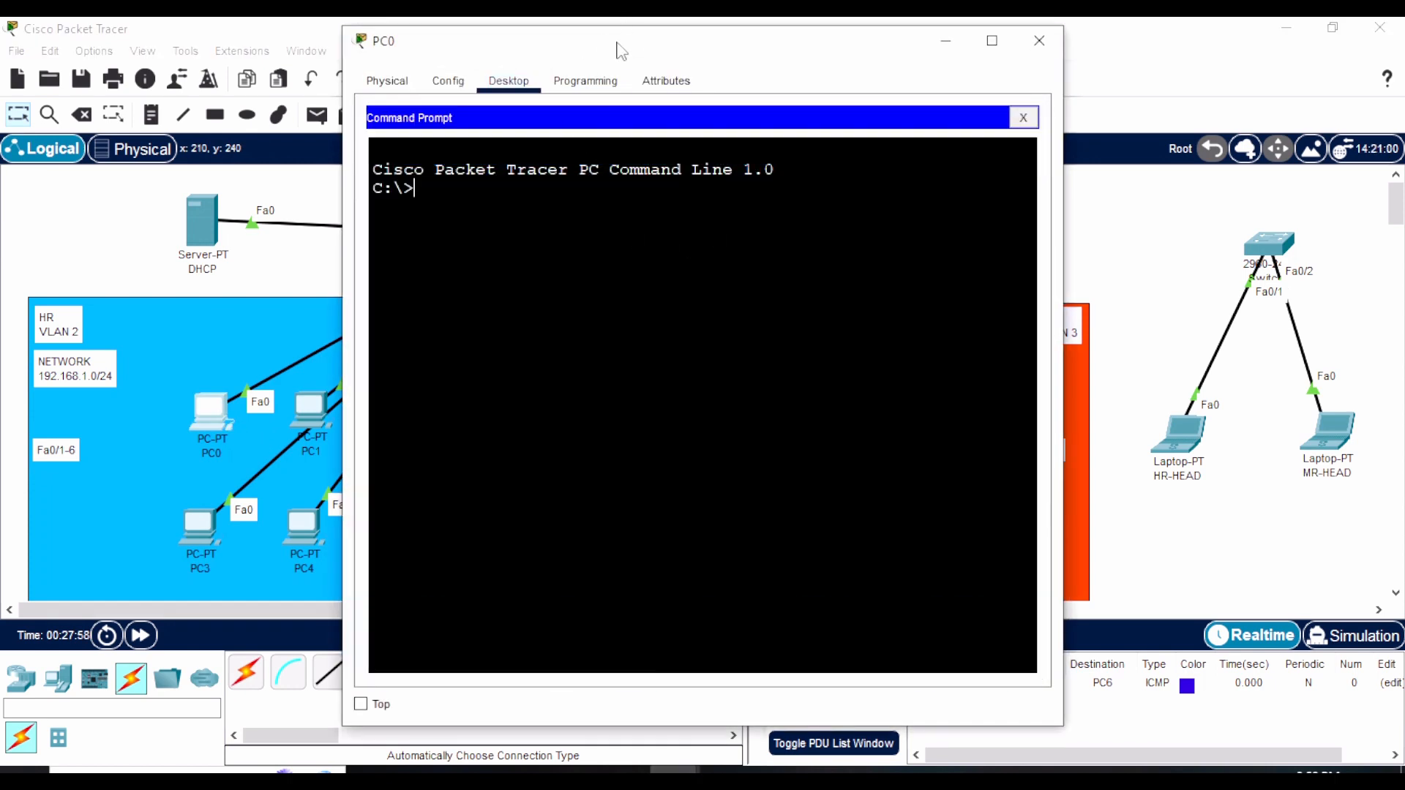
{"action": "left_click_drag", "start_coordinate": [620, 50], "coordinate": [516, 543]}
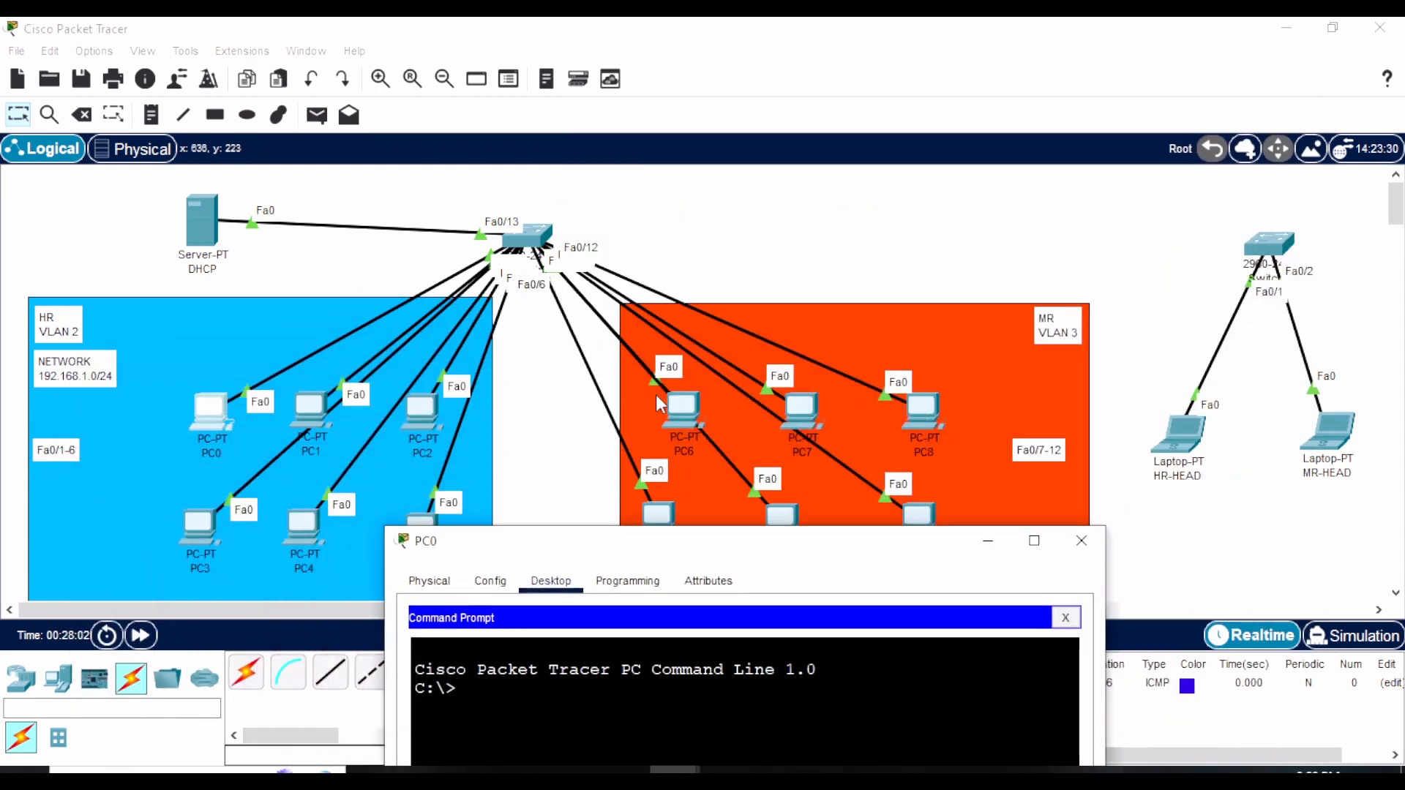
{"action": "left_click", "coordinate": [988, 534]}
{"action": "left_click", "coordinate": [683, 425]}
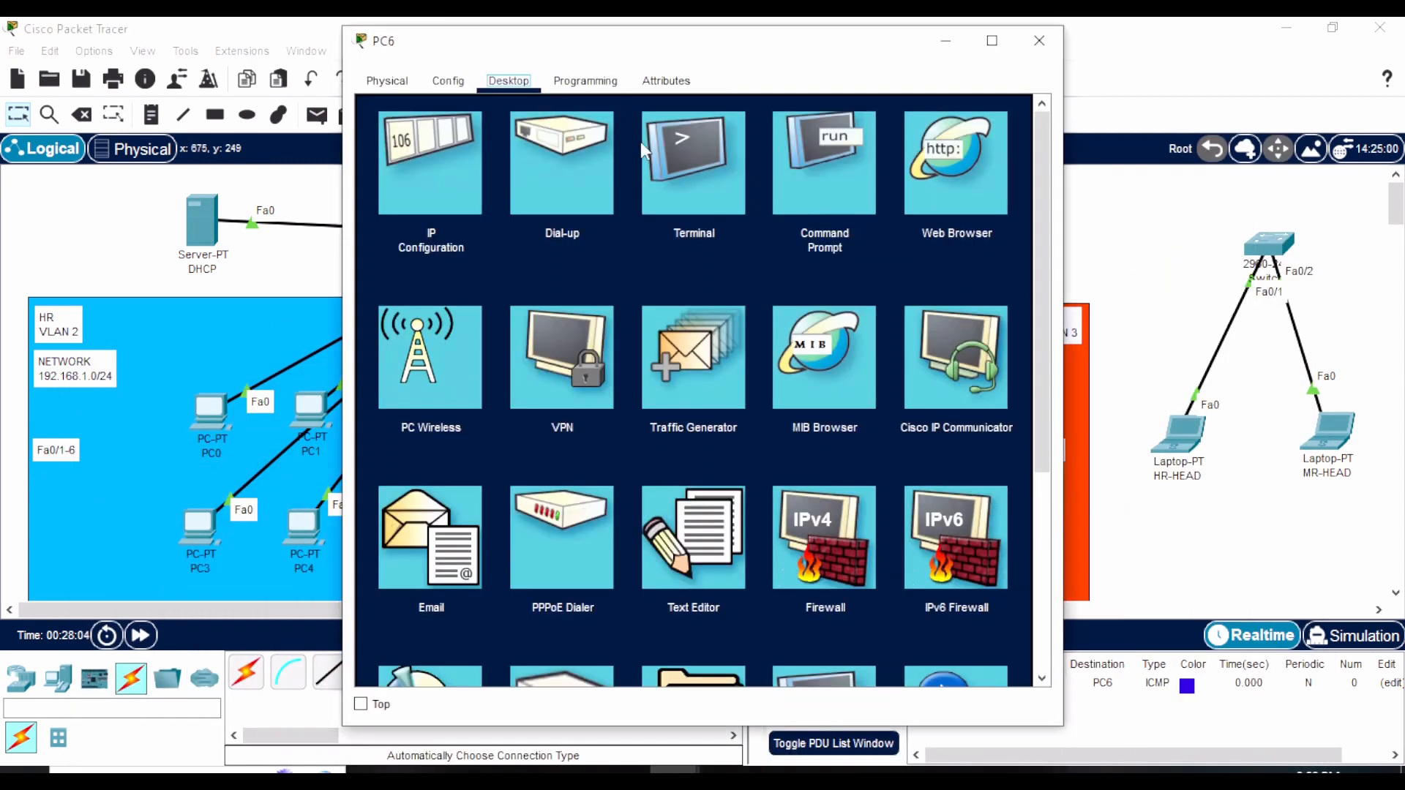
{"action": "left_click", "coordinate": [403, 174]}
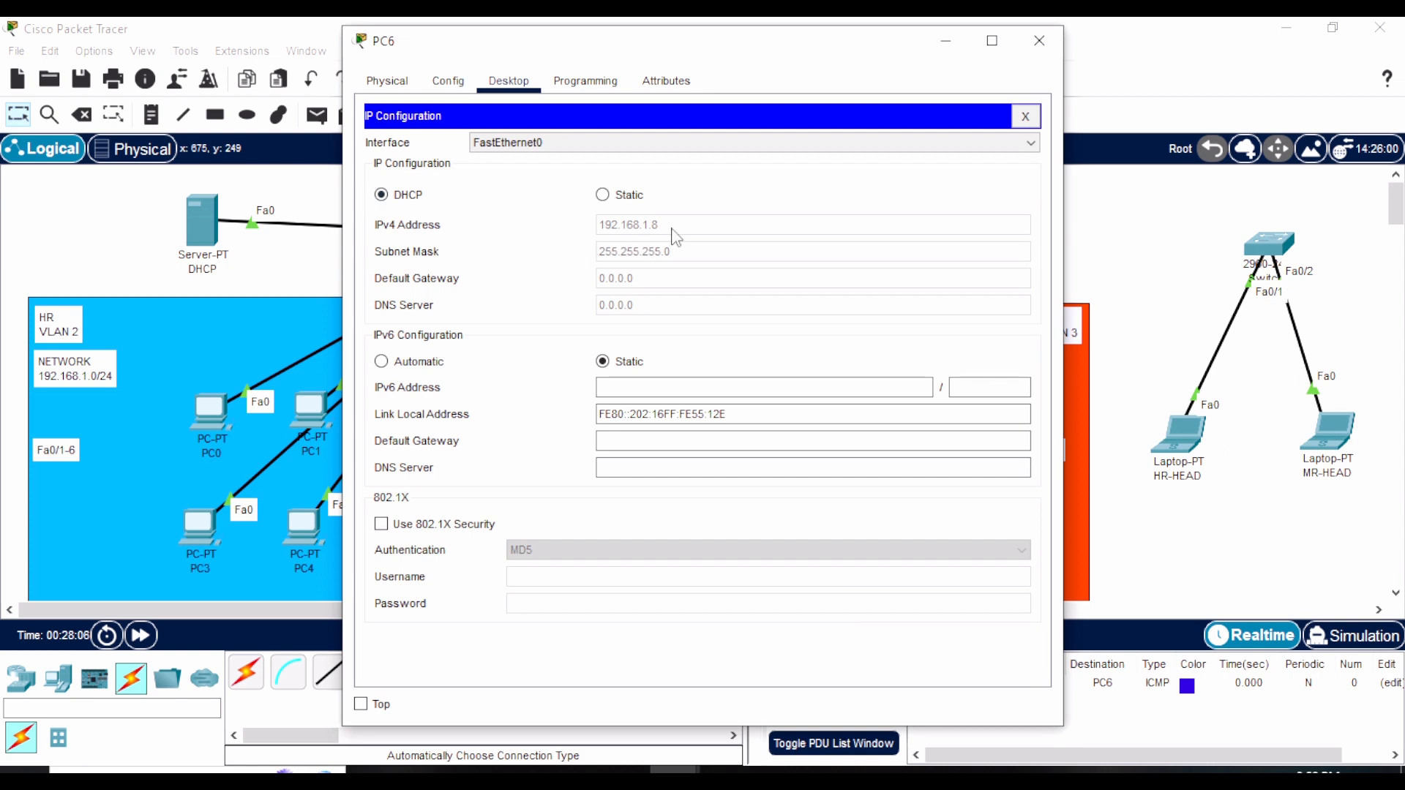
{"action": "left_click", "coordinate": [1039, 40]}
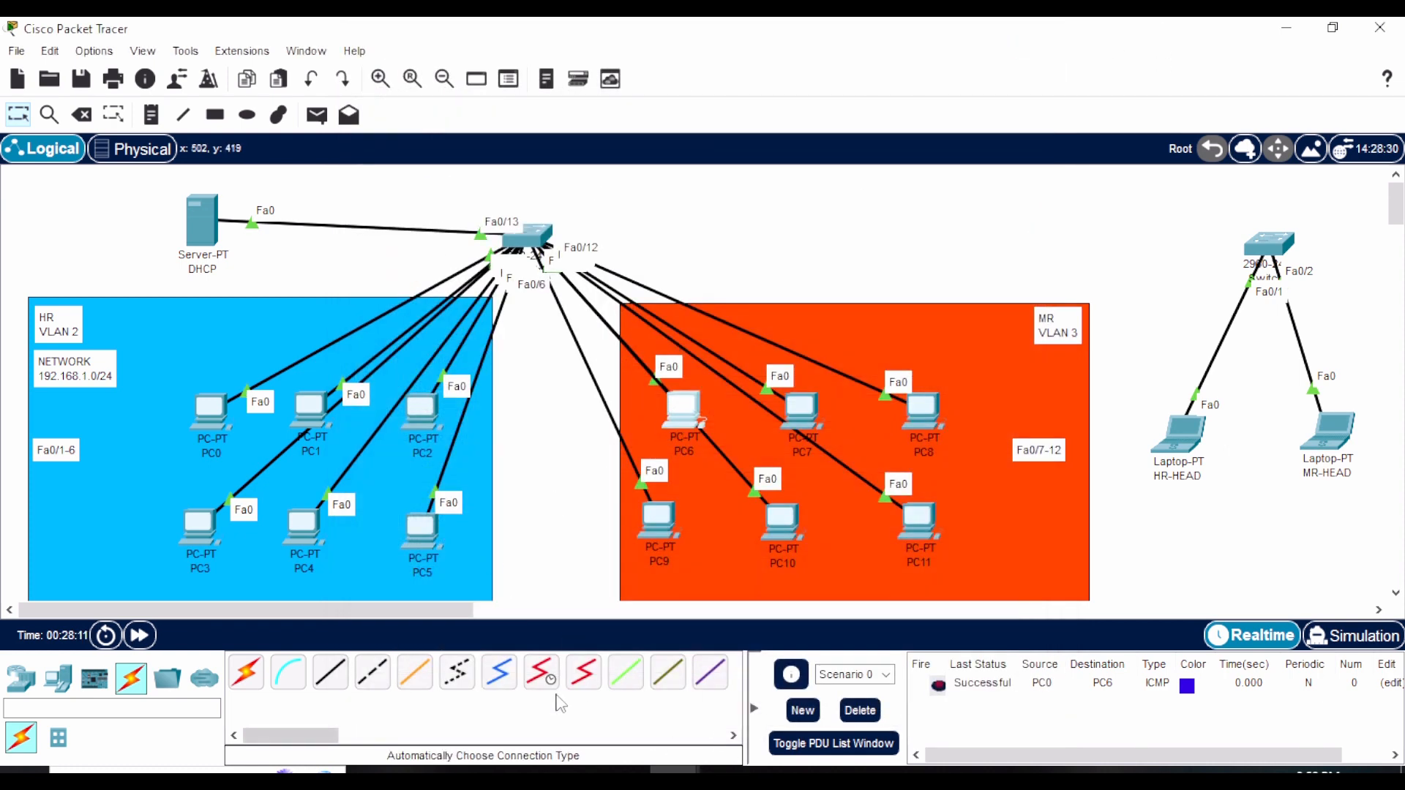
Step: Ping 192.168.1.8 from PC0's command prompt to test its connection to PC6, and close PC0's window
{"action": "mouse_move", "coordinate": [674, 770]}
{"action": "left_click", "coordinate": [767, 706]}
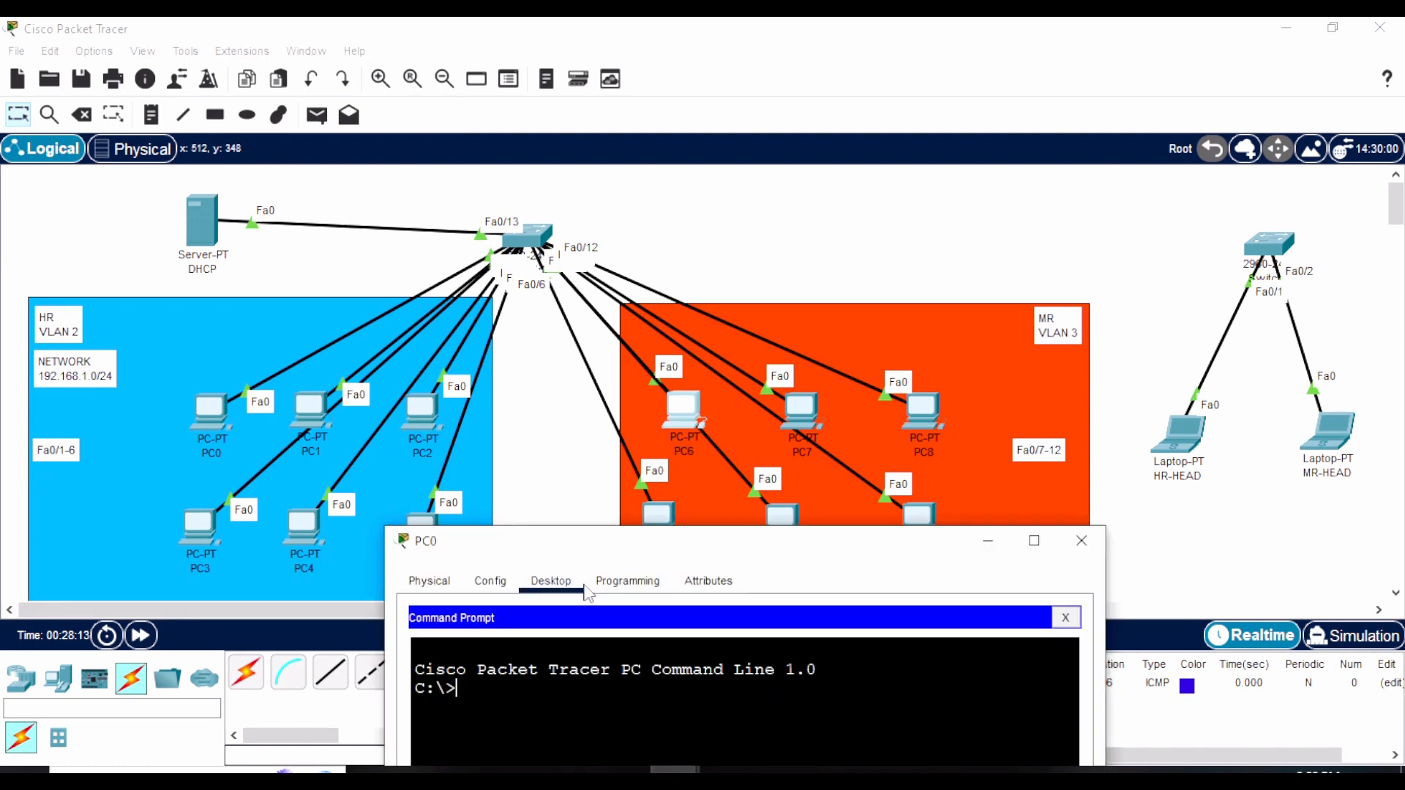
{"action": "left_click_drag", "start_coordinate": [619, 554], "coordinate": [516, 268]}
{"action": "type", "text": "P"}
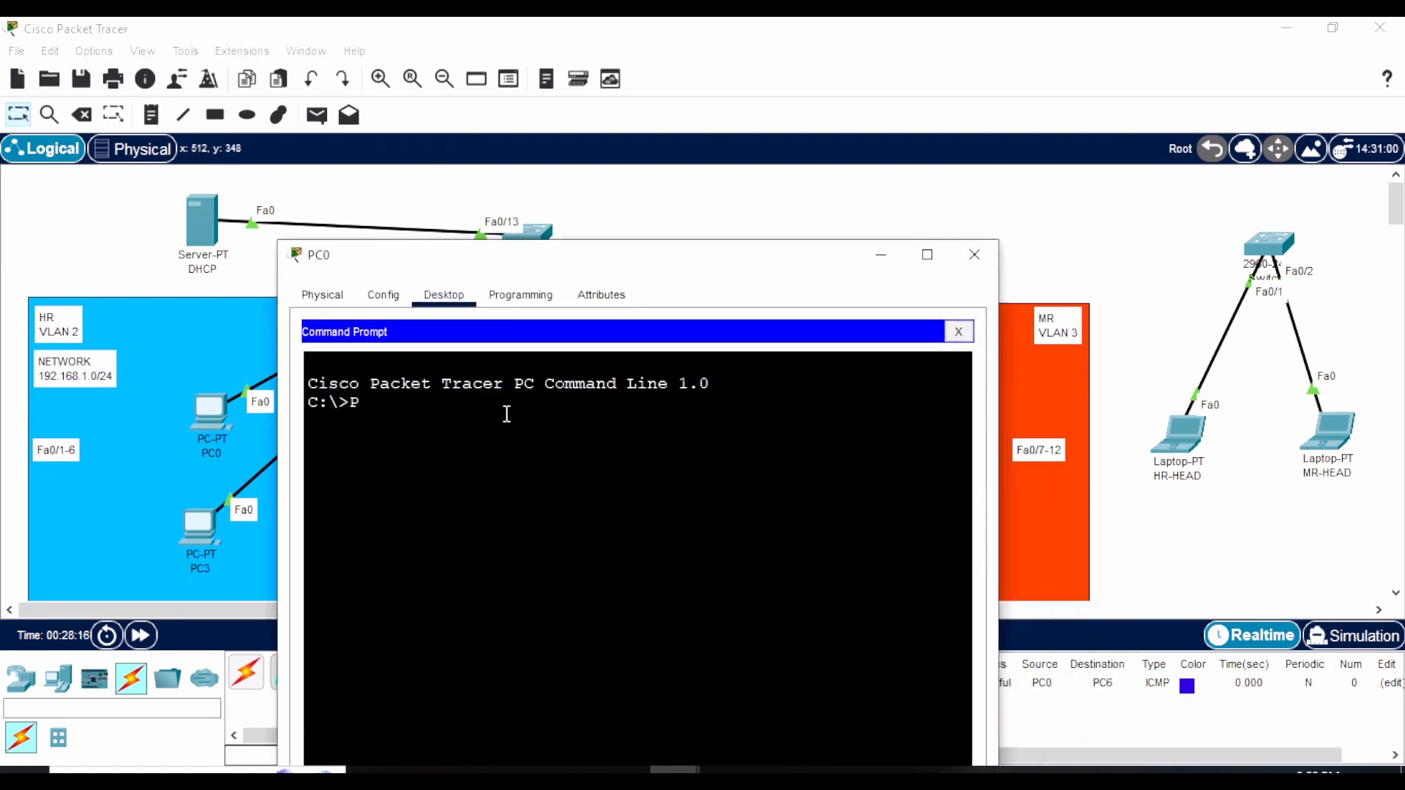
{"action": "type", "text": "ING 192.168.1.8"}
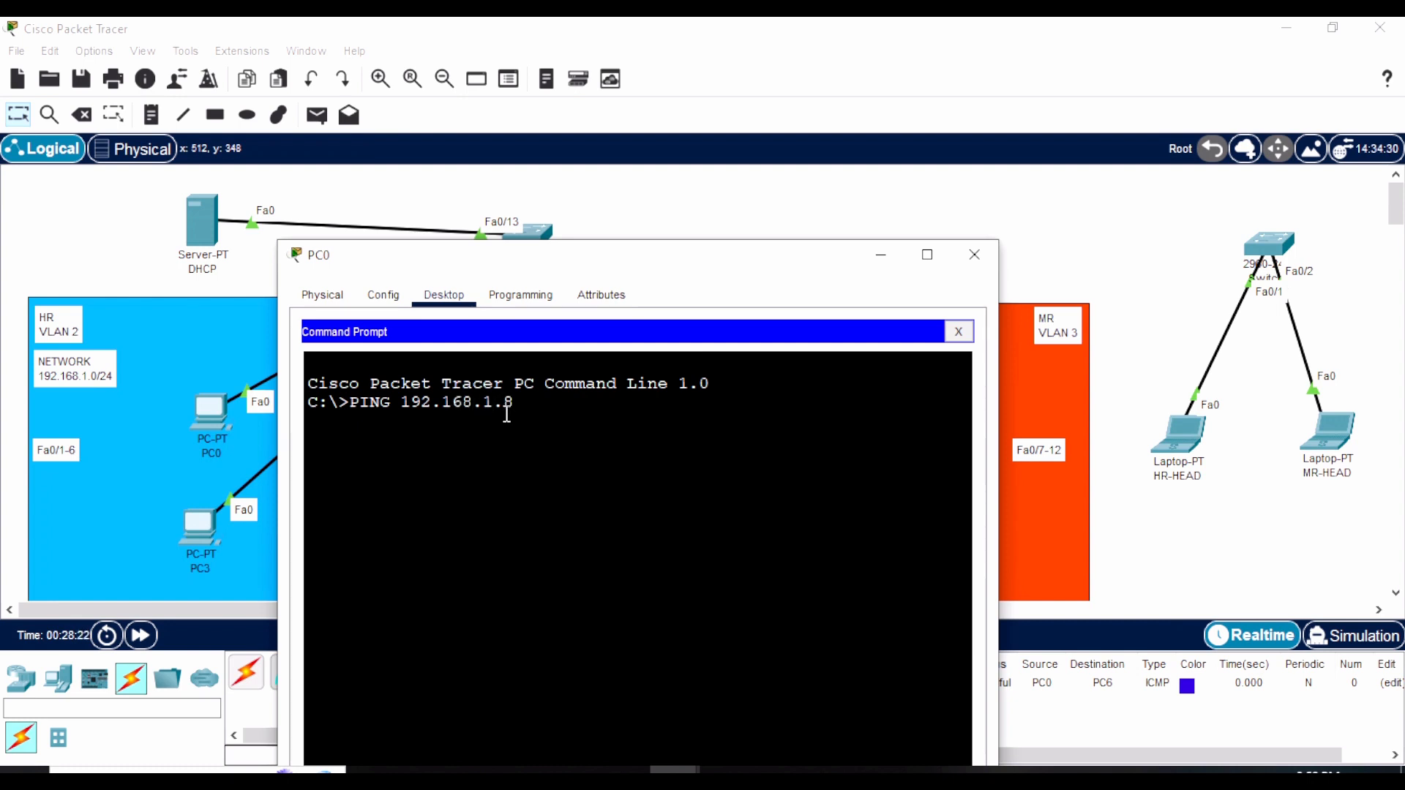
{"action": "key", "text": "Return"}
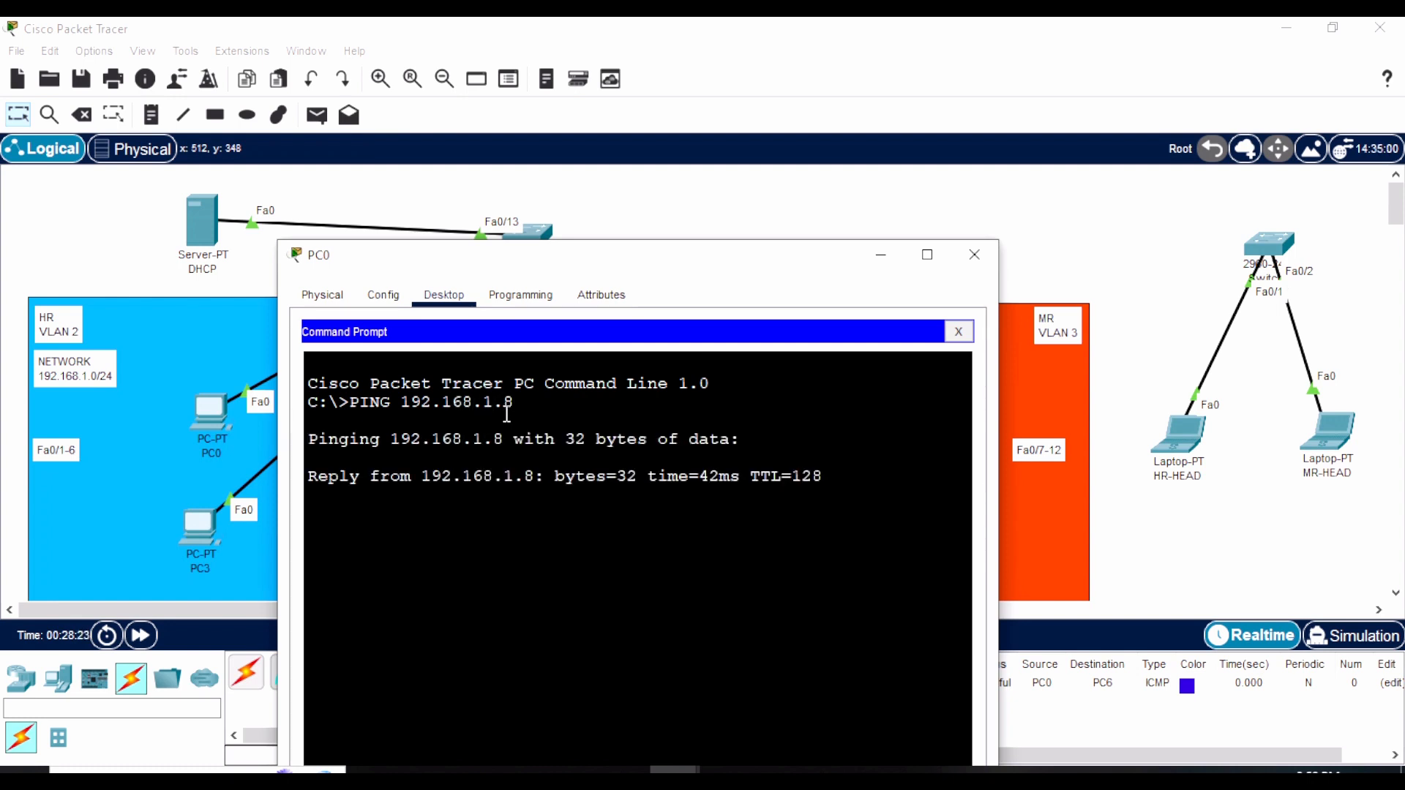
{"action": "left_click", "coordinate": [974, 254]}
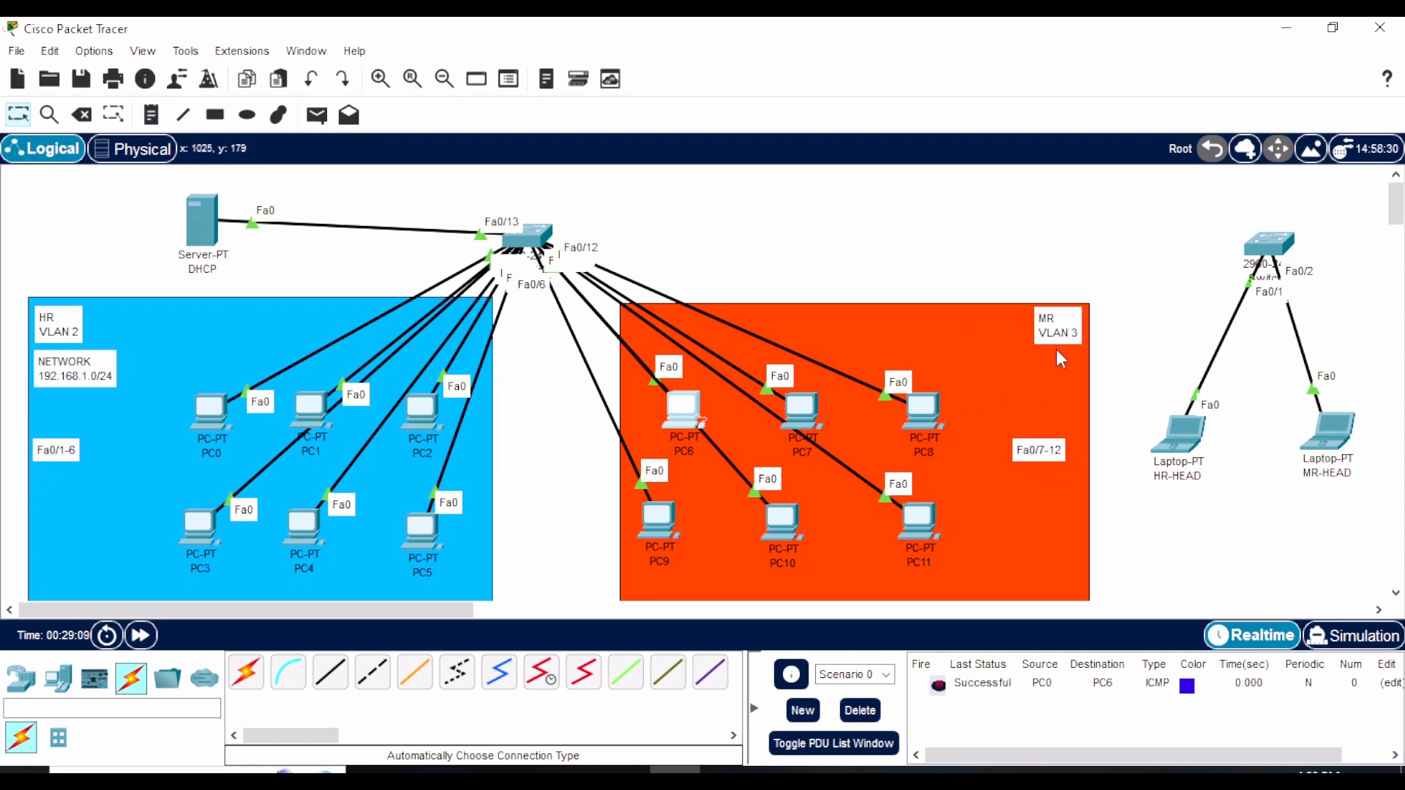
Step: Add VLAN 2 named HR to the VLAN database of Switch0, which connects the HR and MR PCs
{"action": "left_click", "coordinate": [534, 241]}
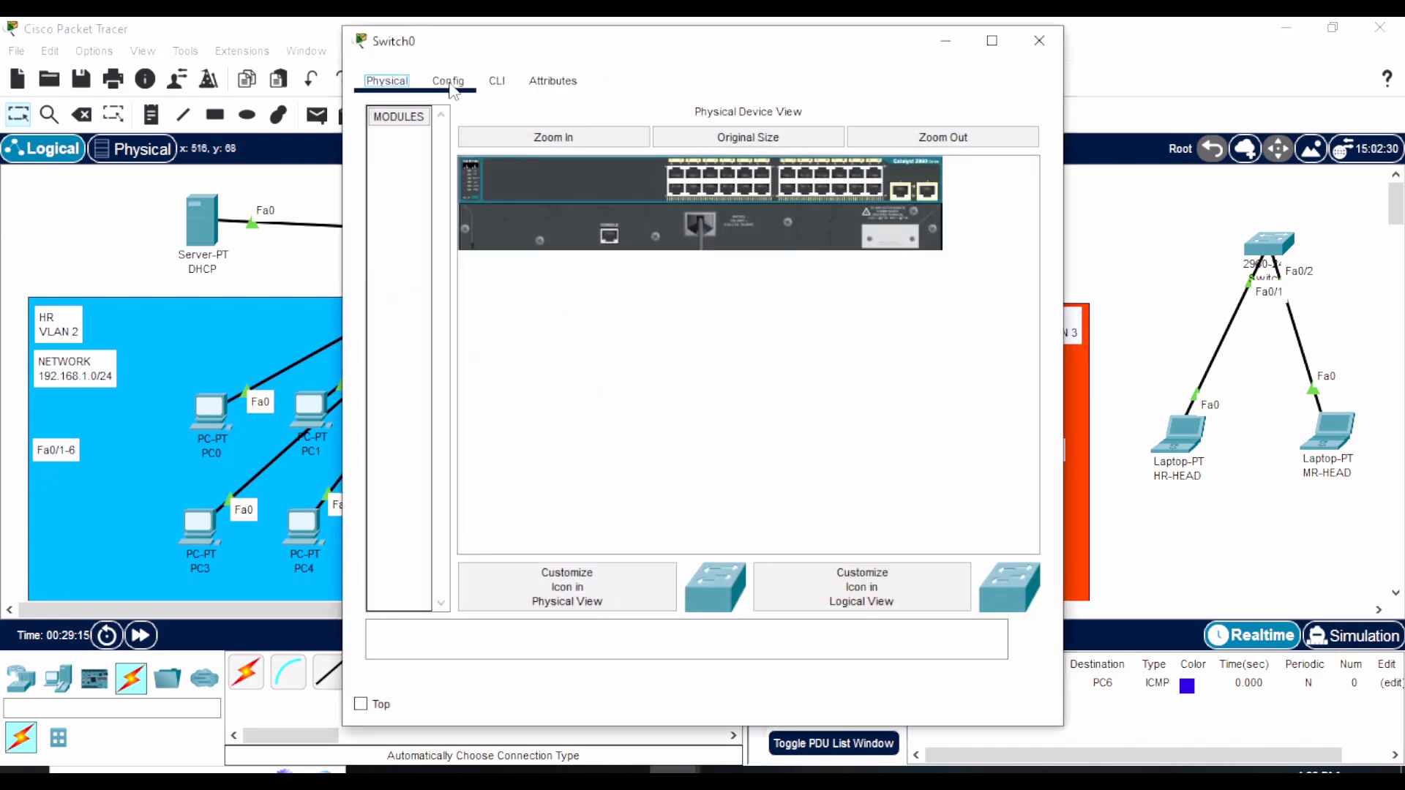
{"action": "left_click", "coordinate": [450, 86]}
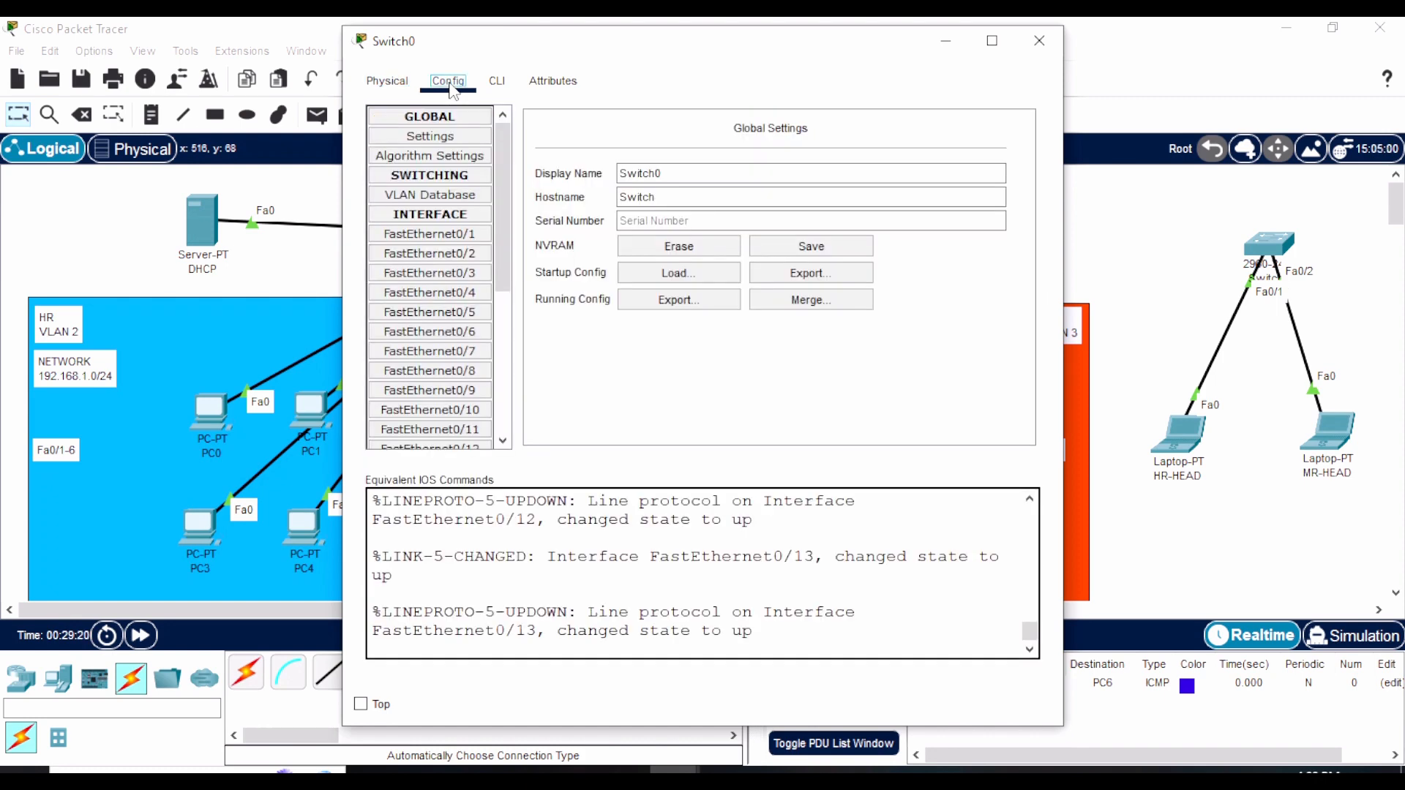
{"action": "left_click", "coordinate": [433, 197]}
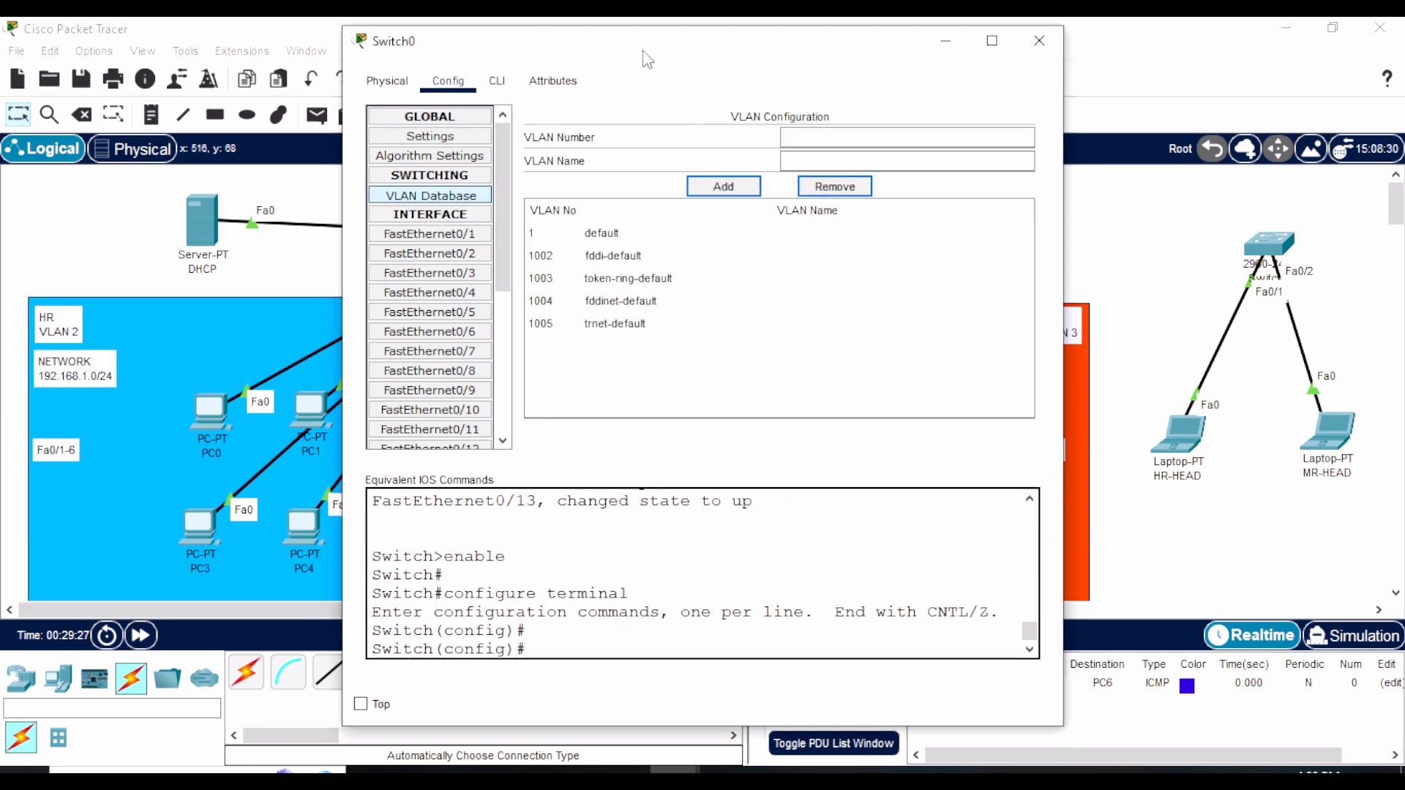
{"action": "left_click_drag", "start_coordinate": [643, 52], "coordinate": [710, 41]}
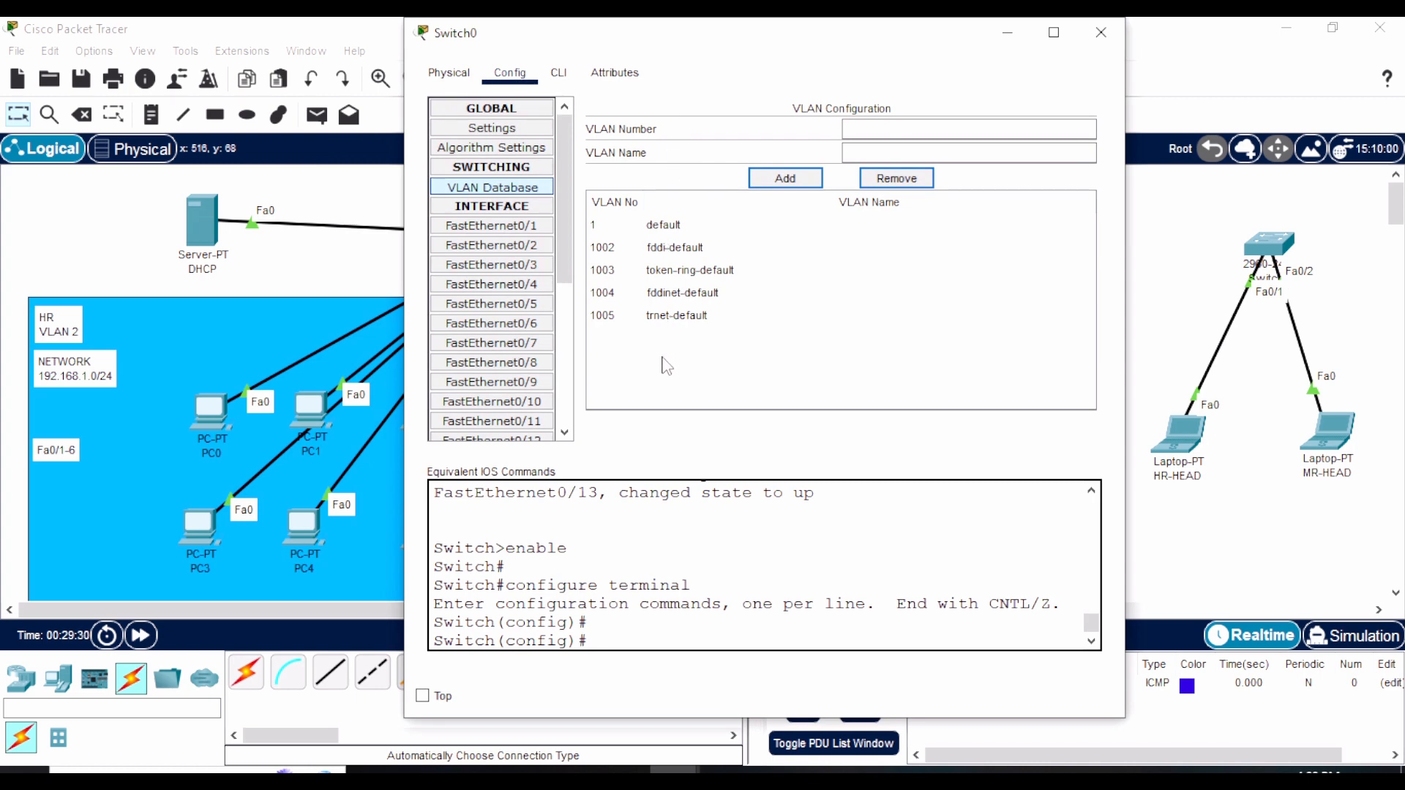
{"action": "left_click", "coordinate": [614, 230]}
{"action": "left_click", "coordinate": [686, 229]}
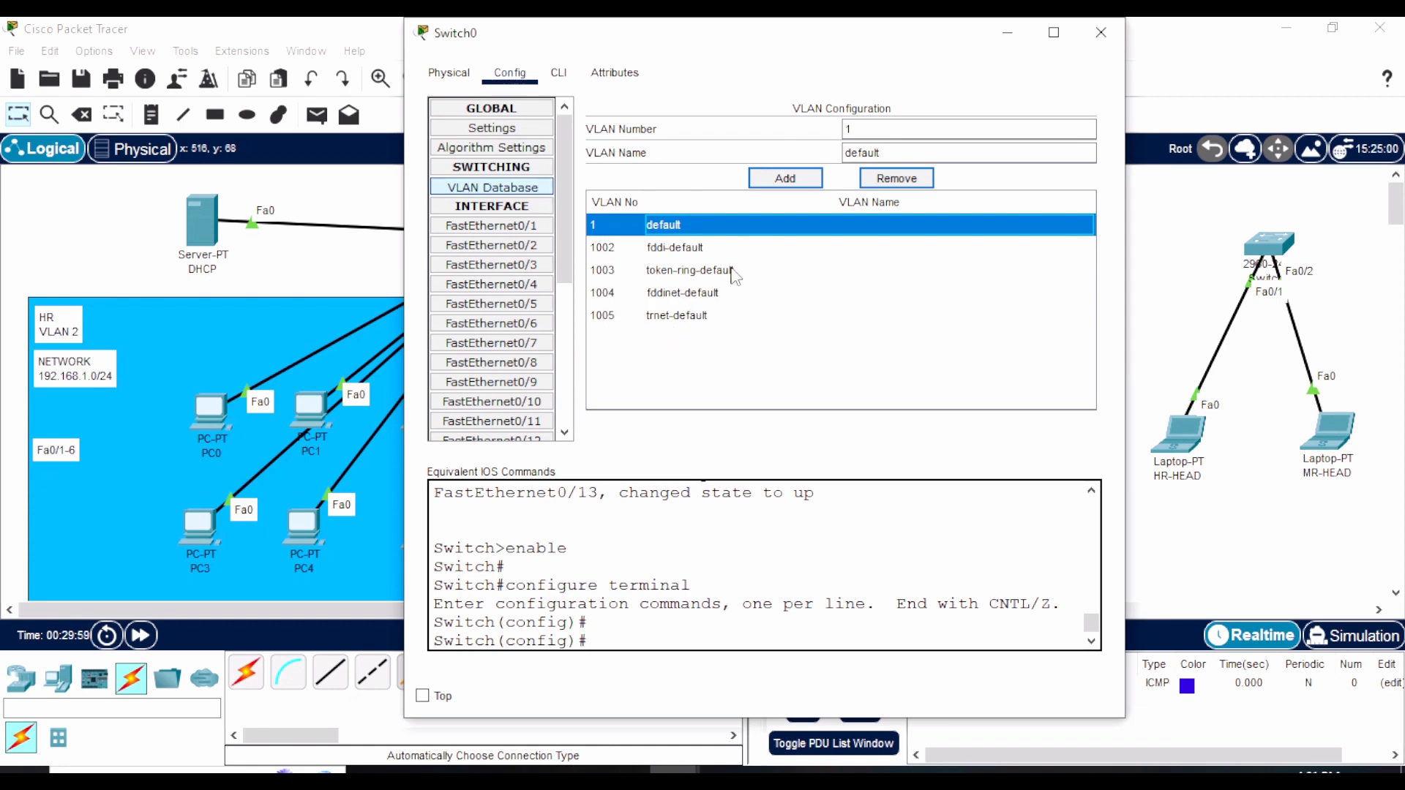
{"action": "left_click", "coordinate": [838, 132]}
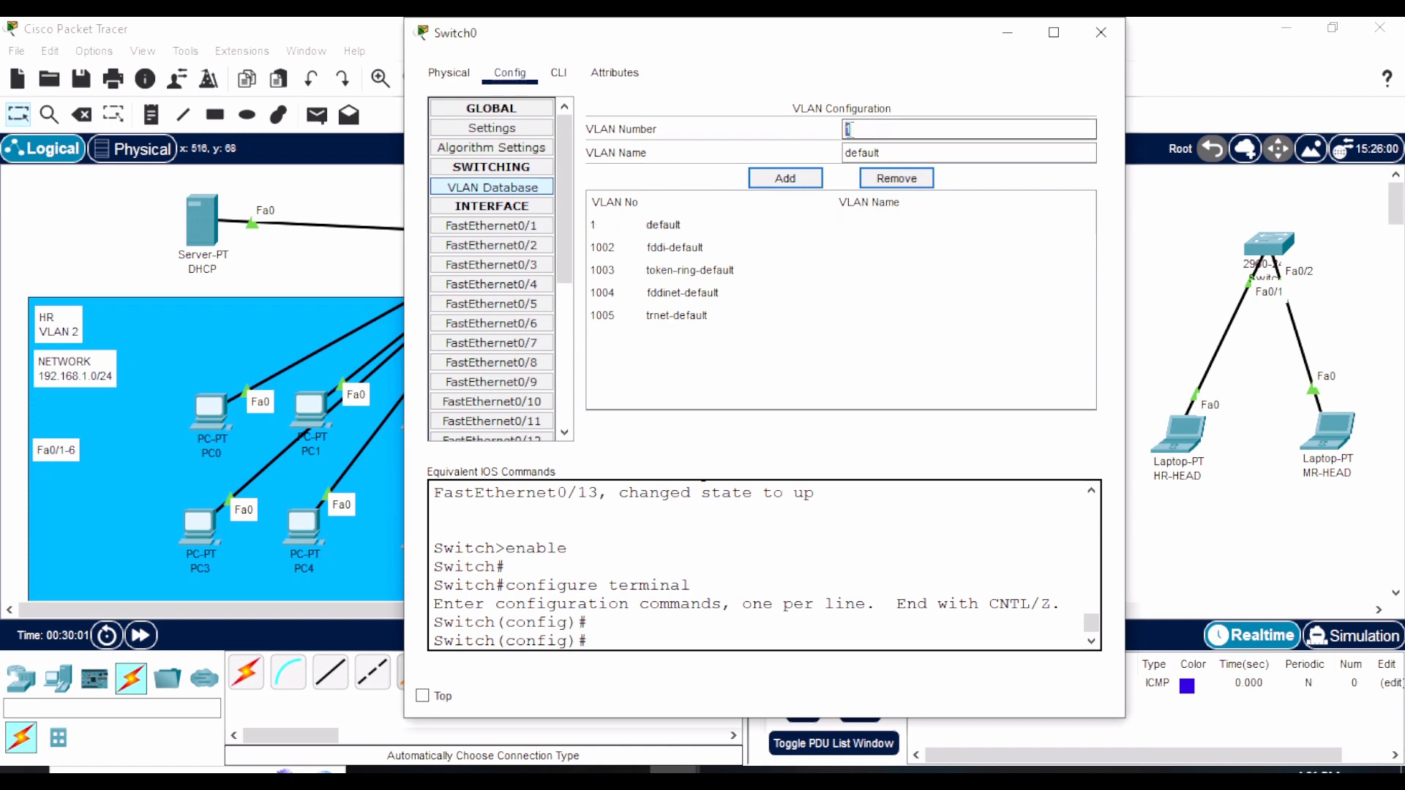
{"action": "left_click_drag", "start_coordinate": [894, 154], "coordinate": [823, 148]}
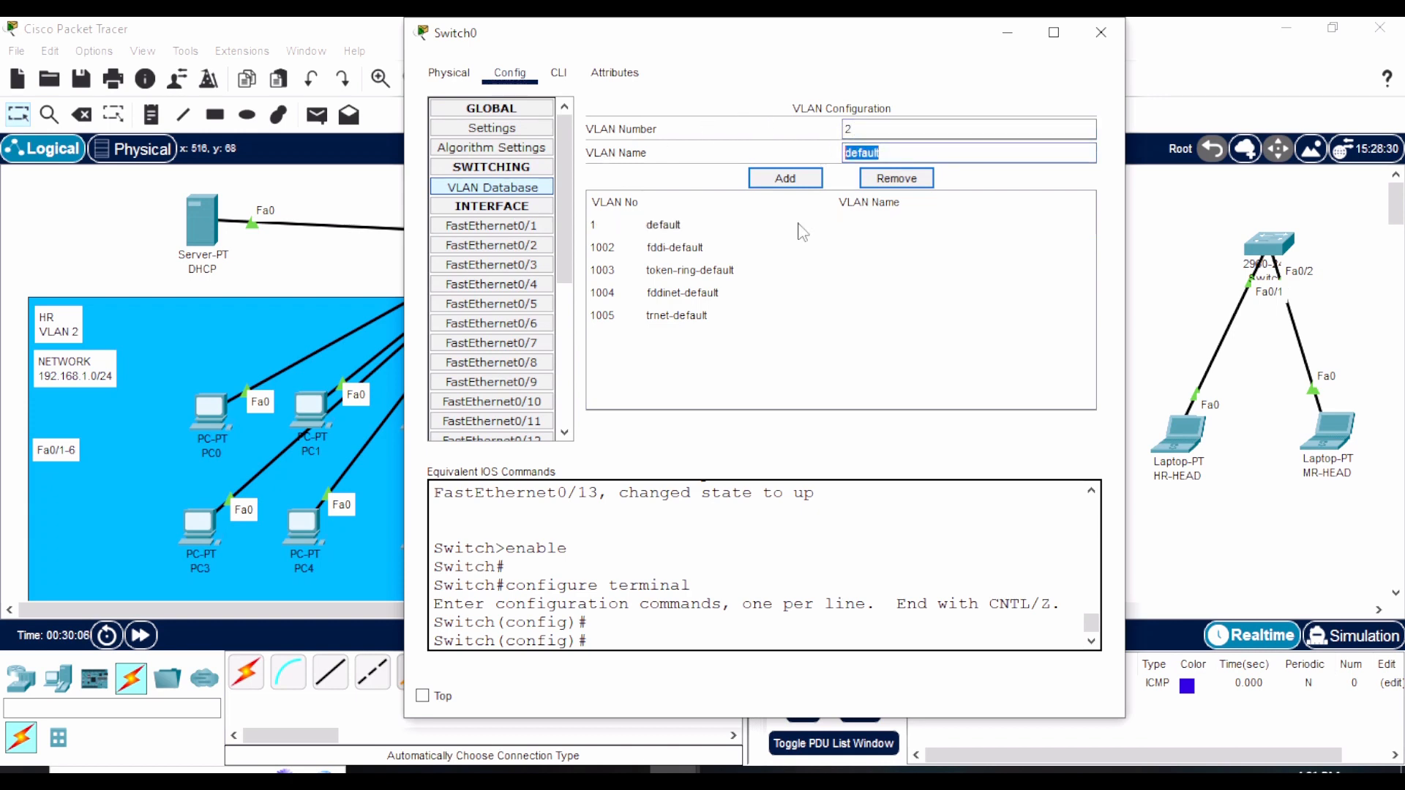
{"action": "type", "text": "HR"}
{"action": "left_click", "coordinate": [785, 179]}
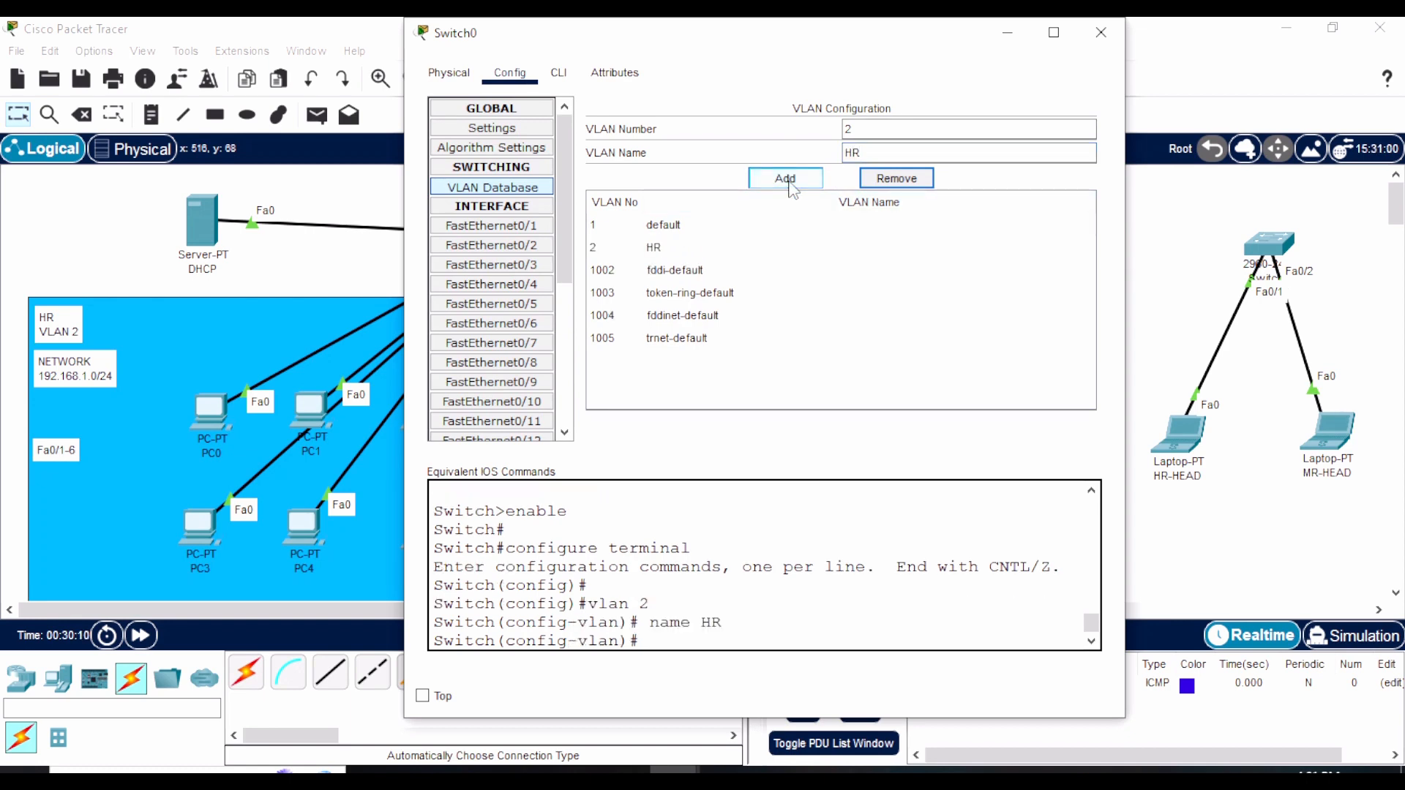
Step: Add VLAN 3 named MR to Switch0's VLAN database and review the HR and MR entries
{"action": "left_click", "coordinate": [671, 252]}
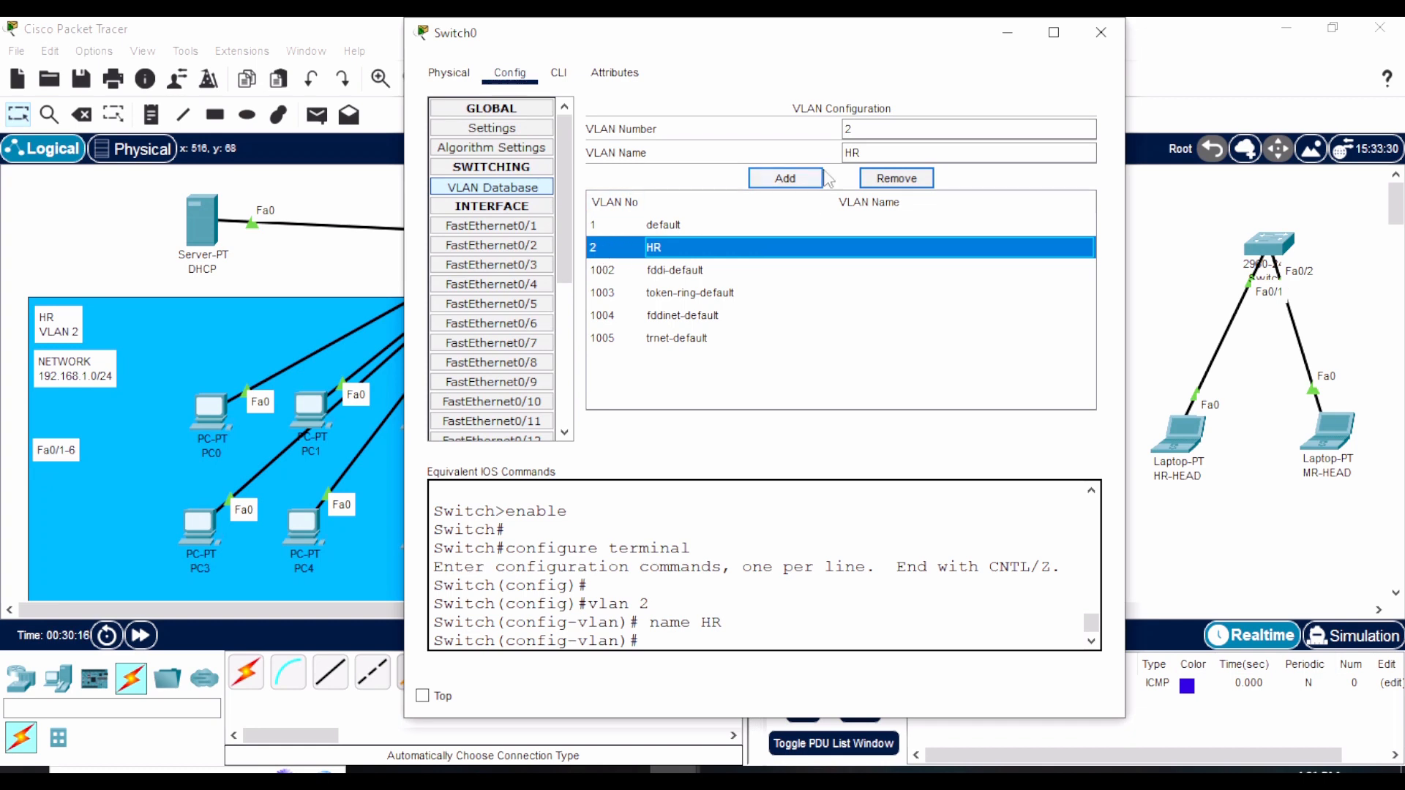
{"action": "left_click_drag", "start_coordinate": [873, 130], "coordinate": [799, 133]}
{"action": "left_click_drag", "start_coordinate": [875, 153], "coordinate": [827, 157]}
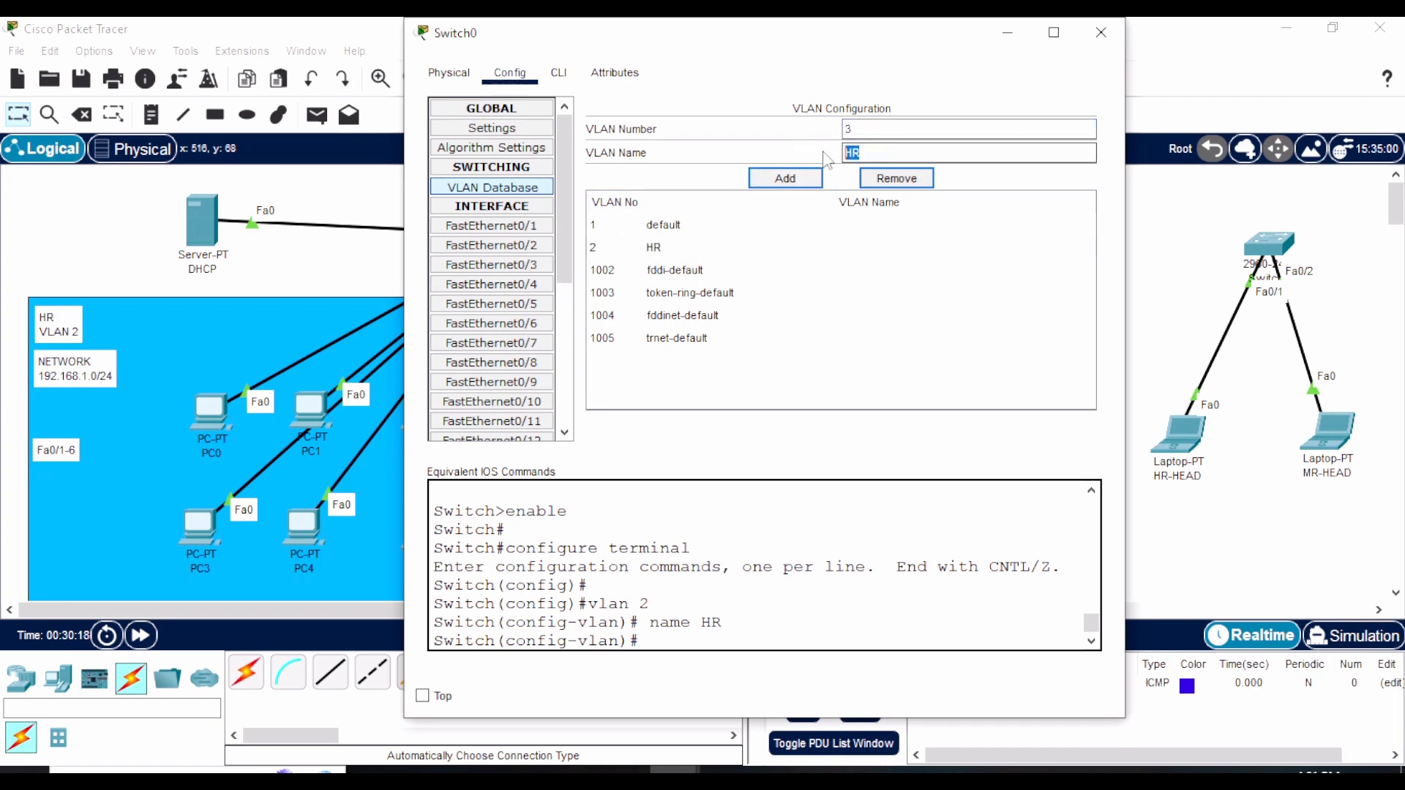
{"action": "left_click", "coordinate": [797, 179]}
{"action": "left_click", "coordinate": [643, 249]}
{"action": "left_click", "coordinate": [653, 270]}
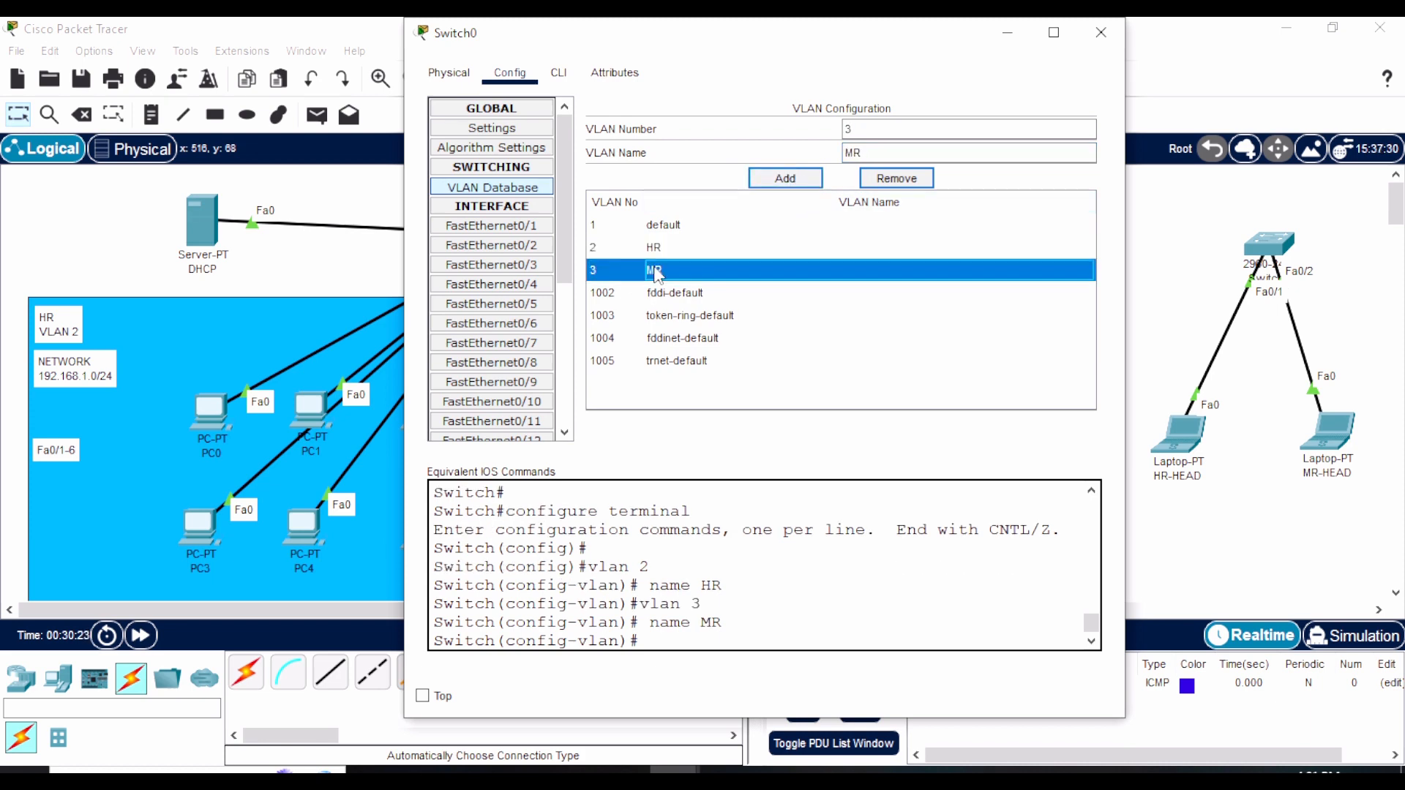
{"action": "left_click", "coordinate": [651, 247]}
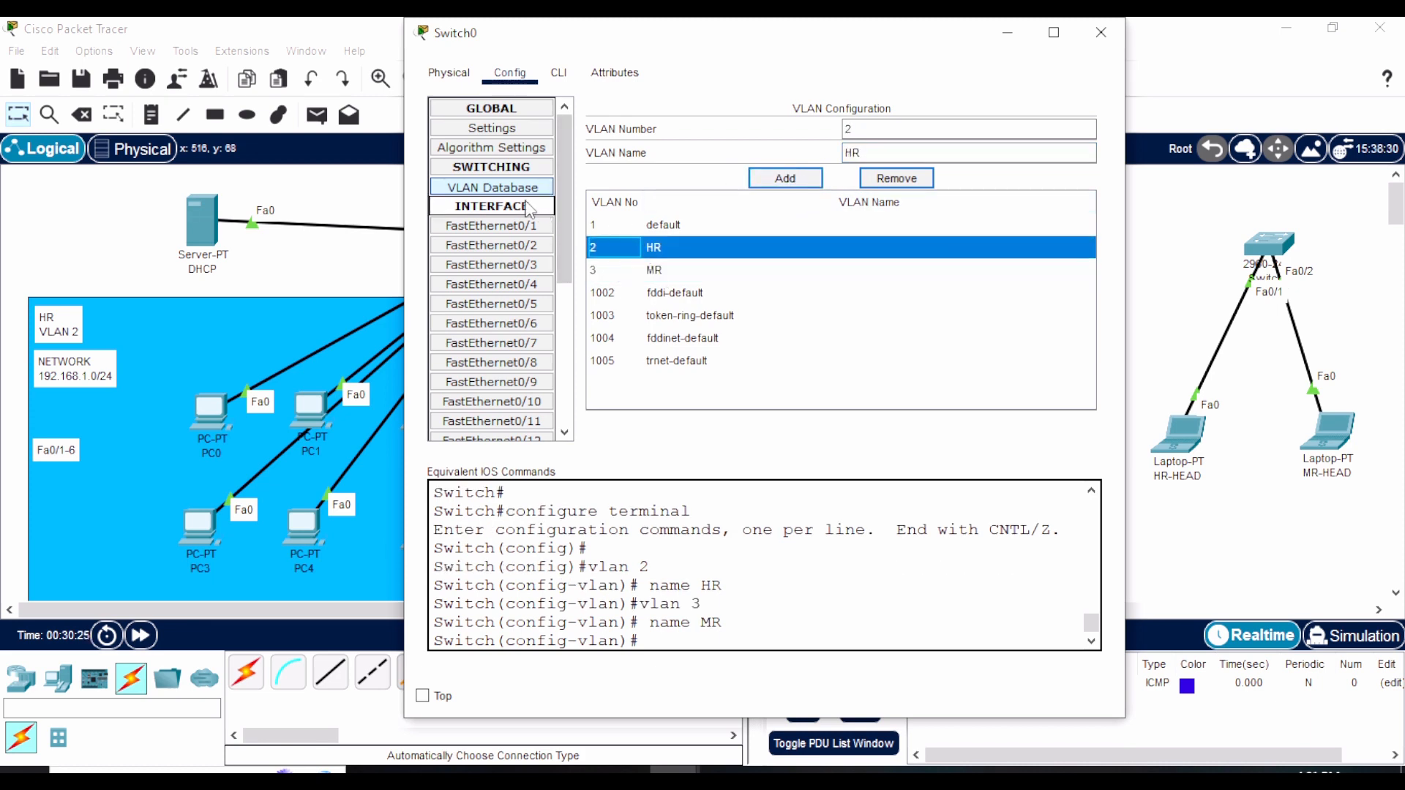
Step: Assign Switch0's FastEthernet0/1 port to VLAN 2 (HR), keeping it in Access mode
{"action": "left_click_drag", "start_coordinate": [738, 33], "coordinate": [879, 38]}
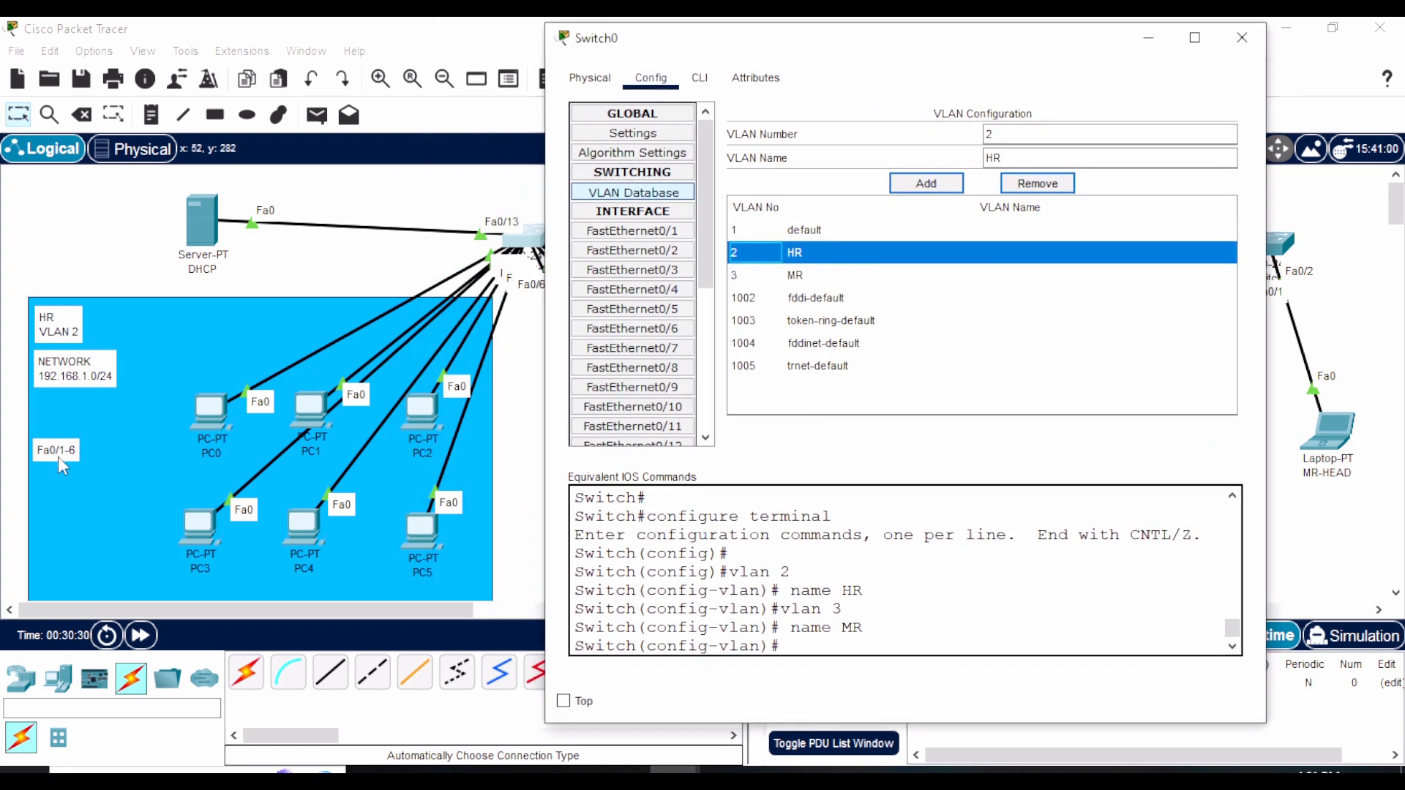
{"action": "left_click", "coordinate": [623, 232]}
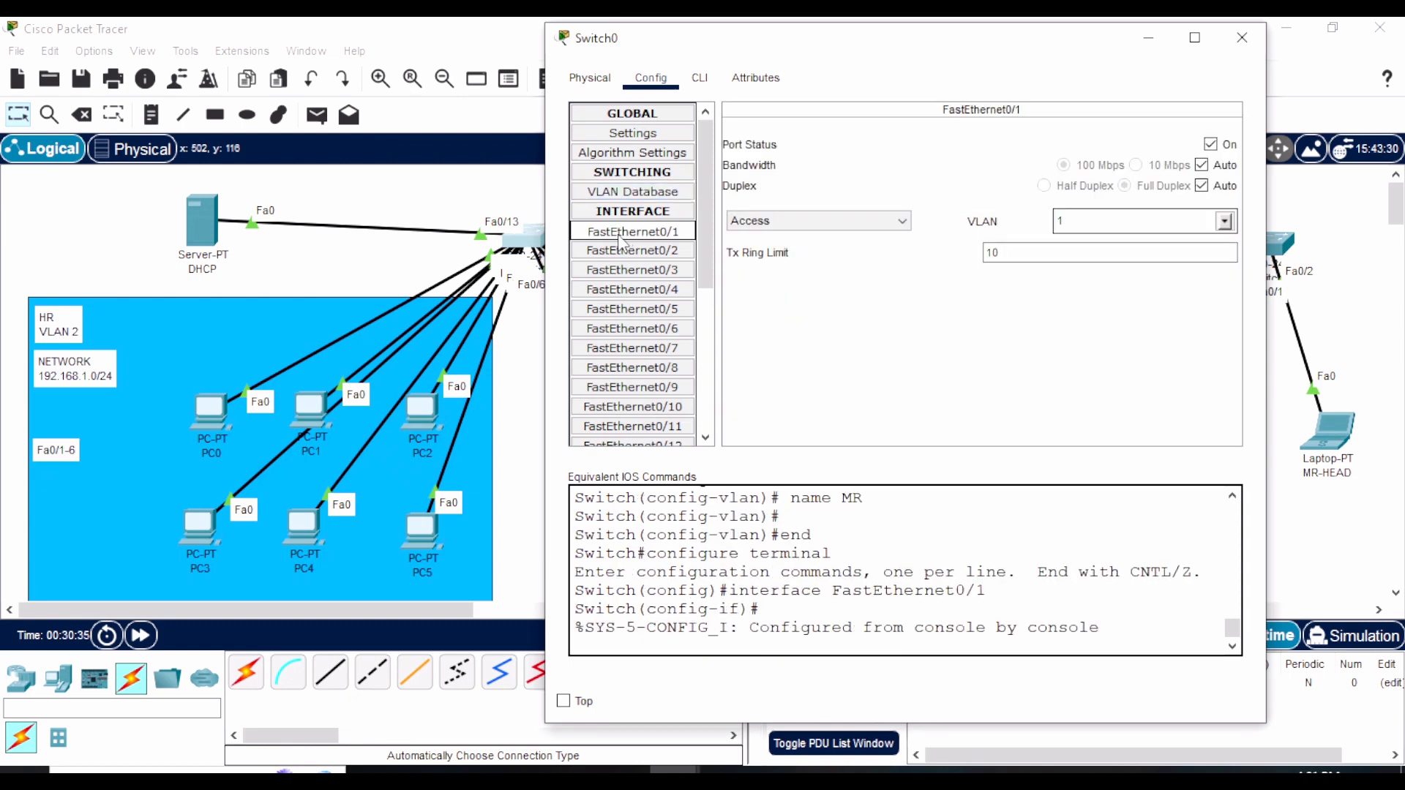
{"action": "left_click", "coordinate": [820, 221]}
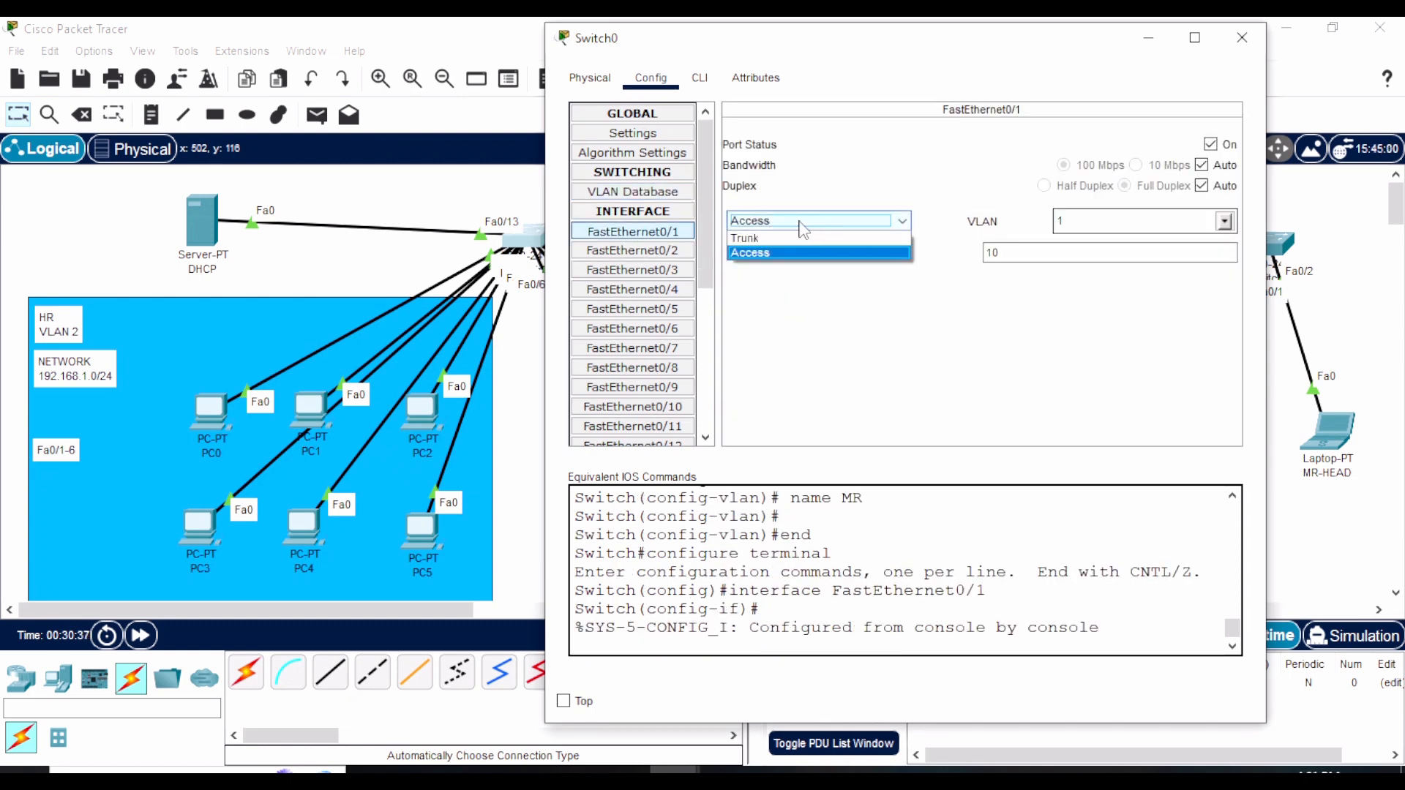
{"action": "left_click", "coordinate": [790, 224]}
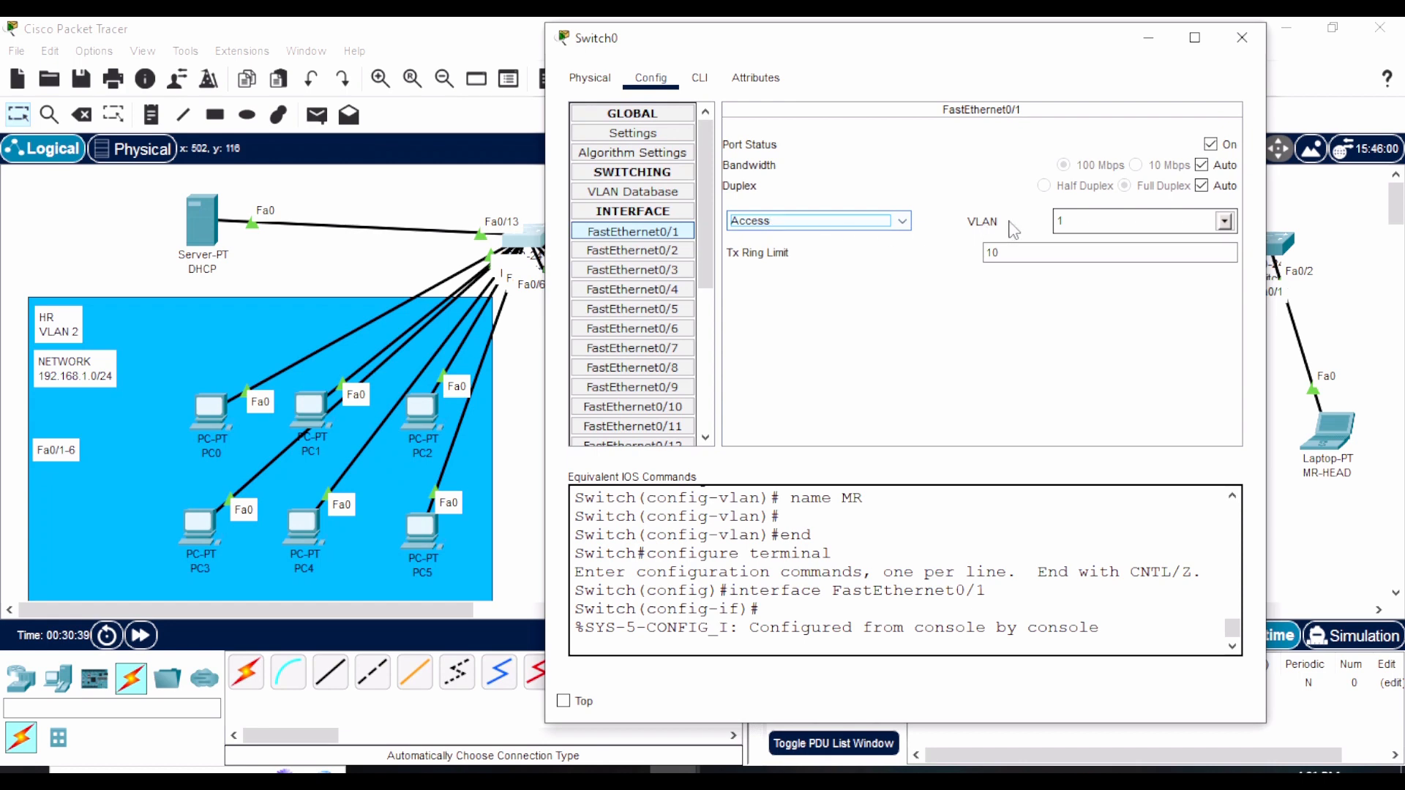
{"action": "left_click", "coordinate": [1223, 221]}
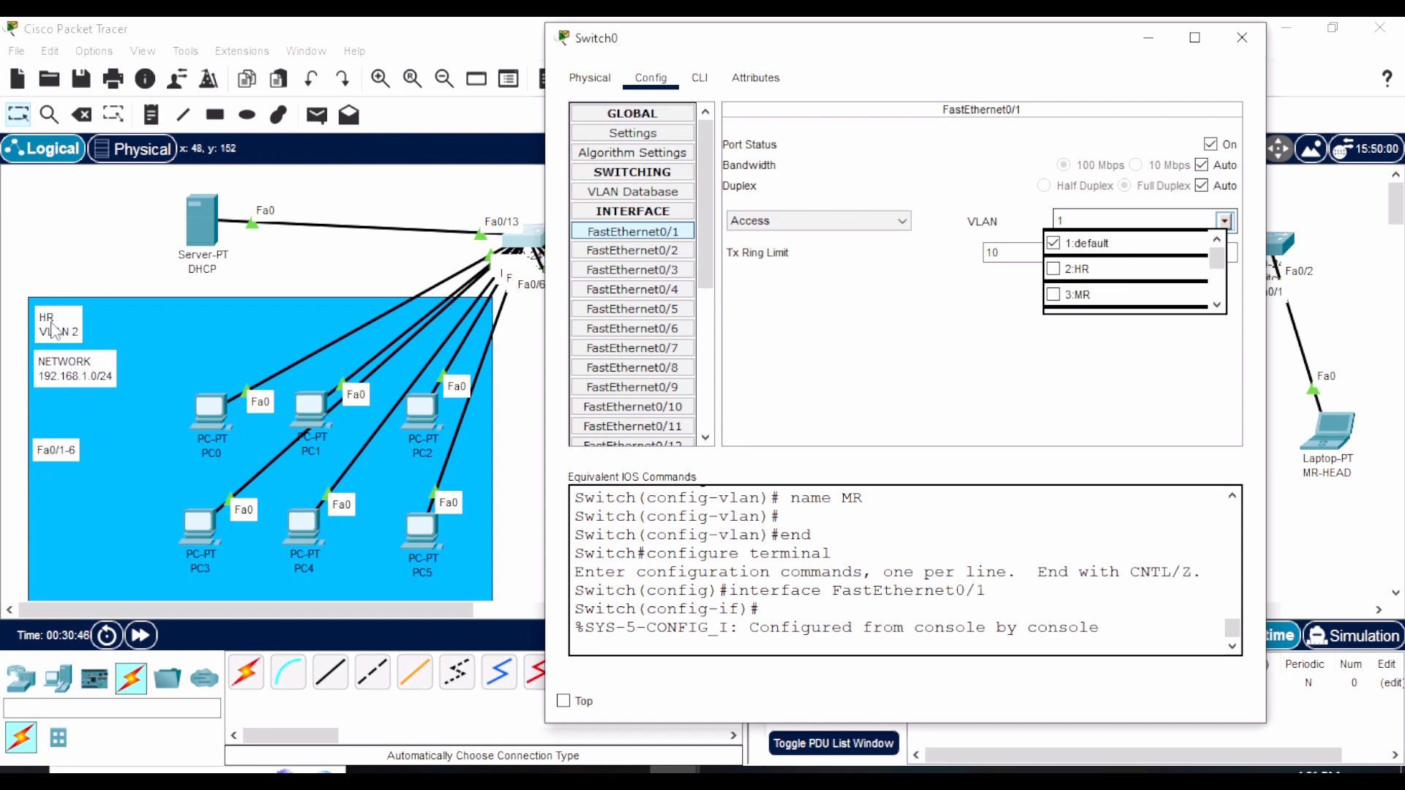
{"action": "left_click", "coordinate": [1053, 269]}
{"action": "left_click", "coordinate": [743, 357]}
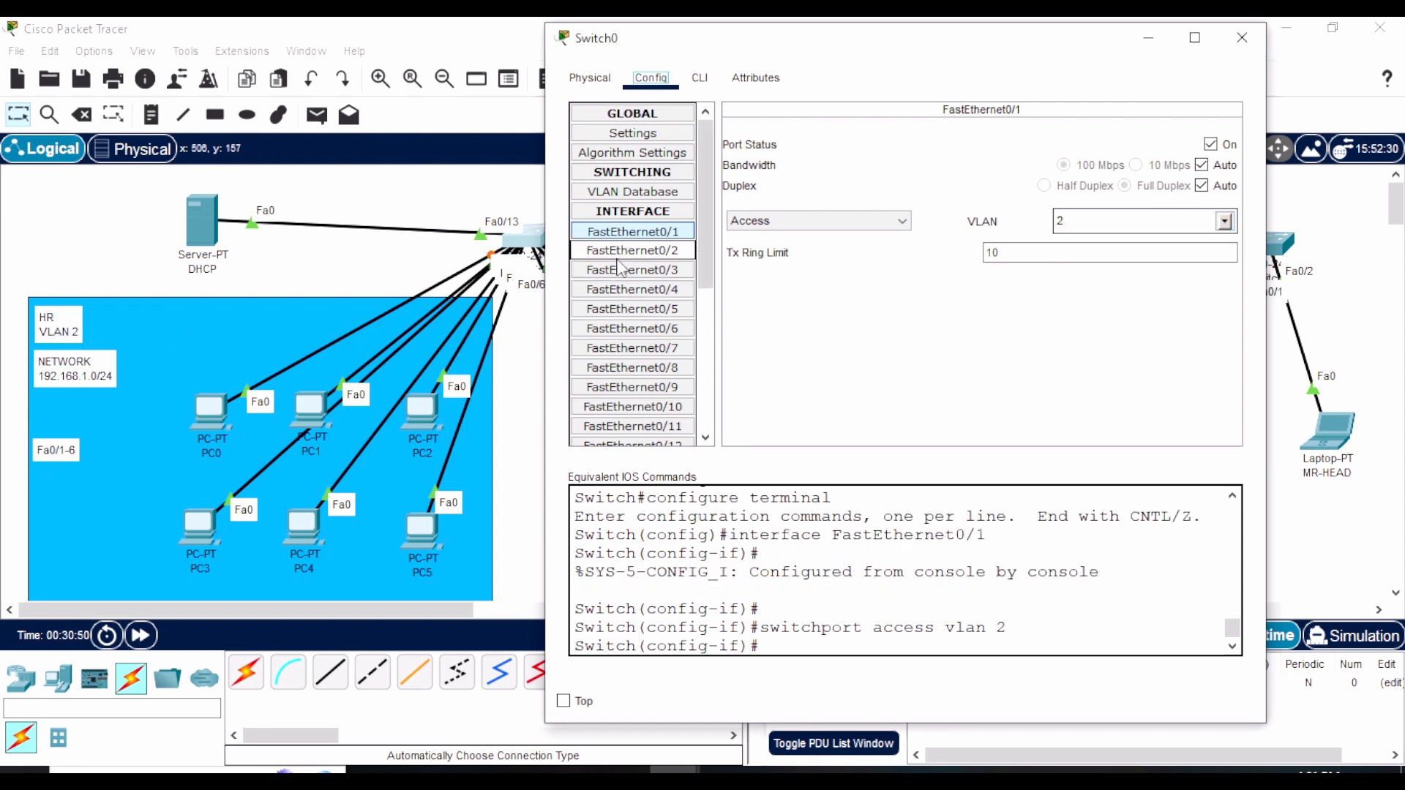
Step: Assign the FastEthernet0/2 and FastEthernet0/3 ports of Switch0 to VLAN 2 (HR)
{"action": "left_click", "coordinate": [616, 254]}
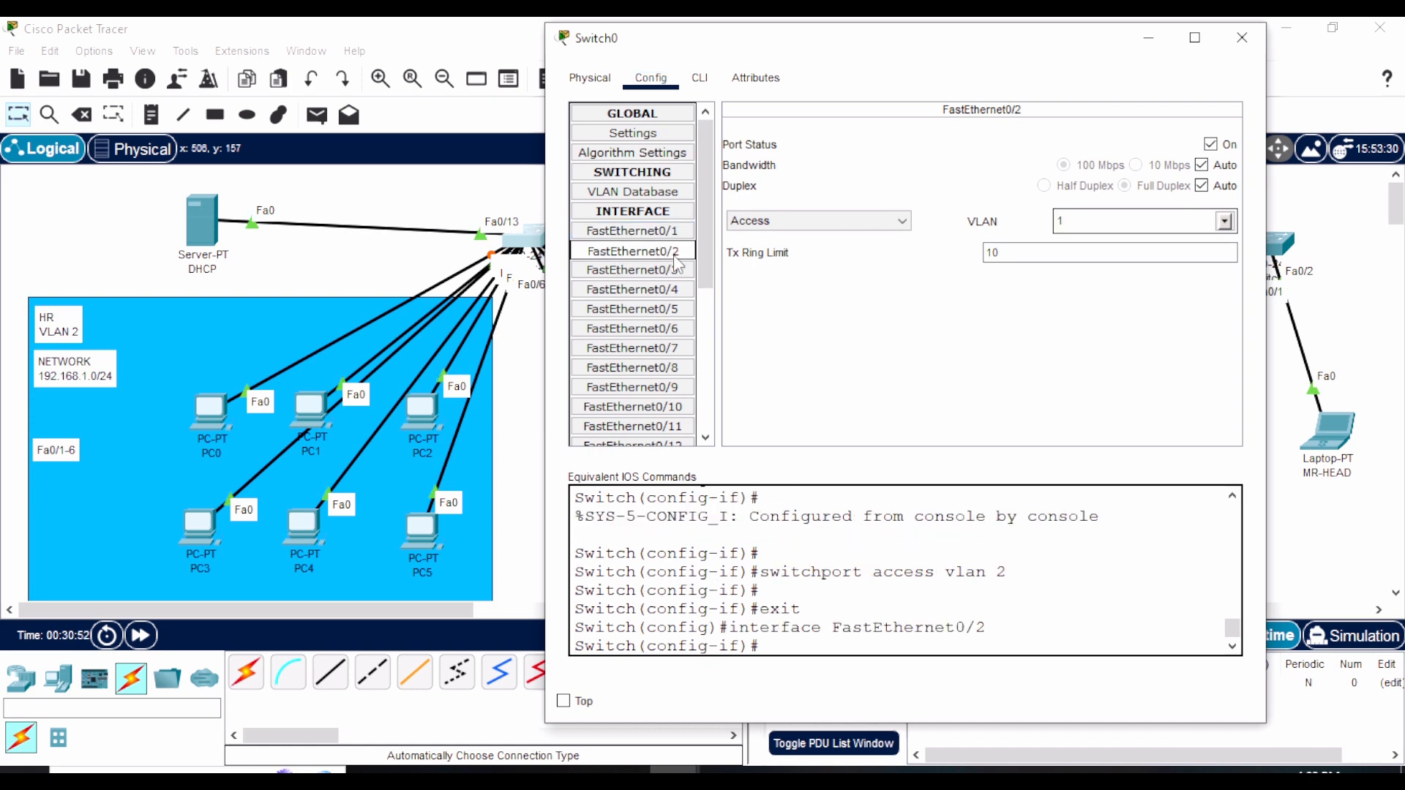
{"action": "left_click", "coordinate": [1224, 221]}
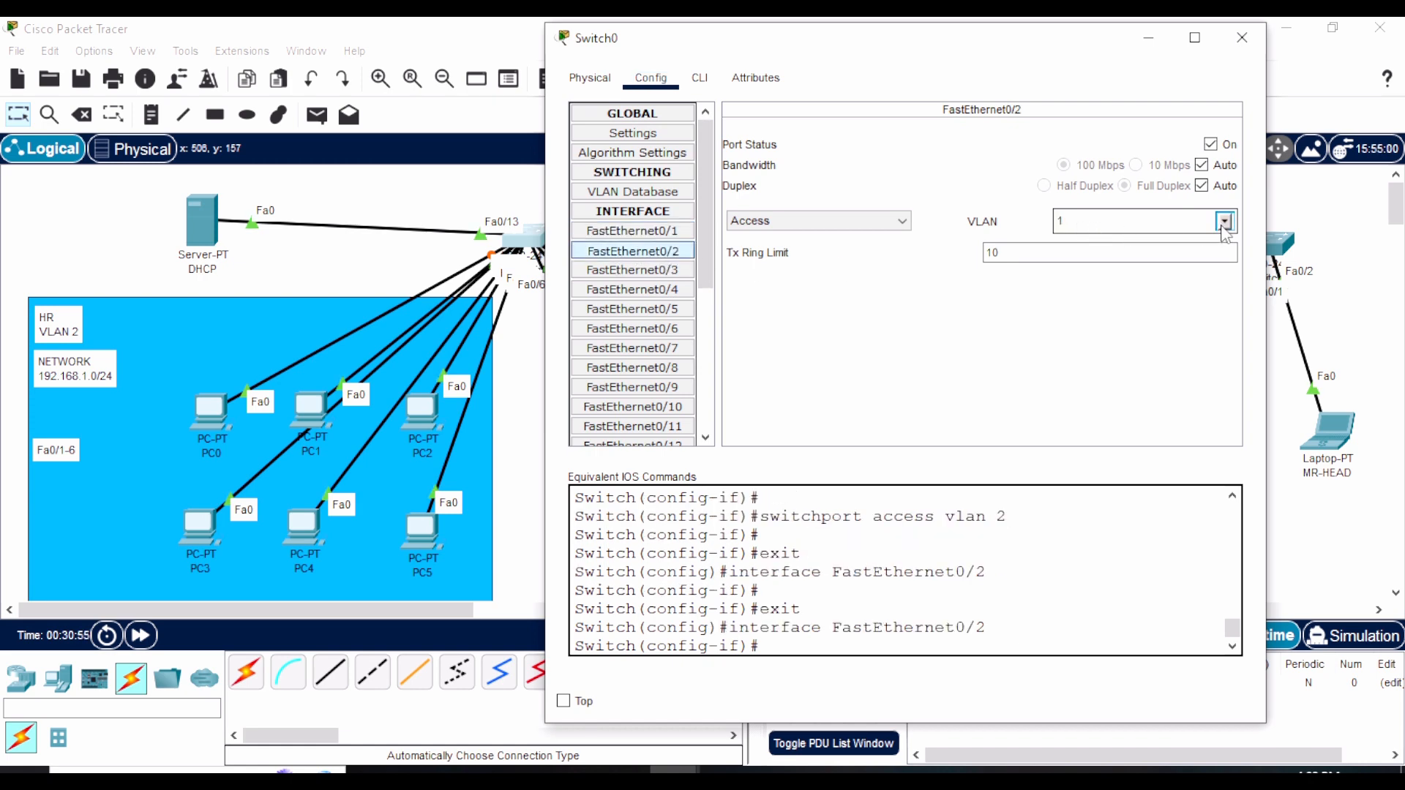
{"action": "left_click", "coordinate": [1067, 269]}
{"action": "left_click", "coordinate": [919, 313]}
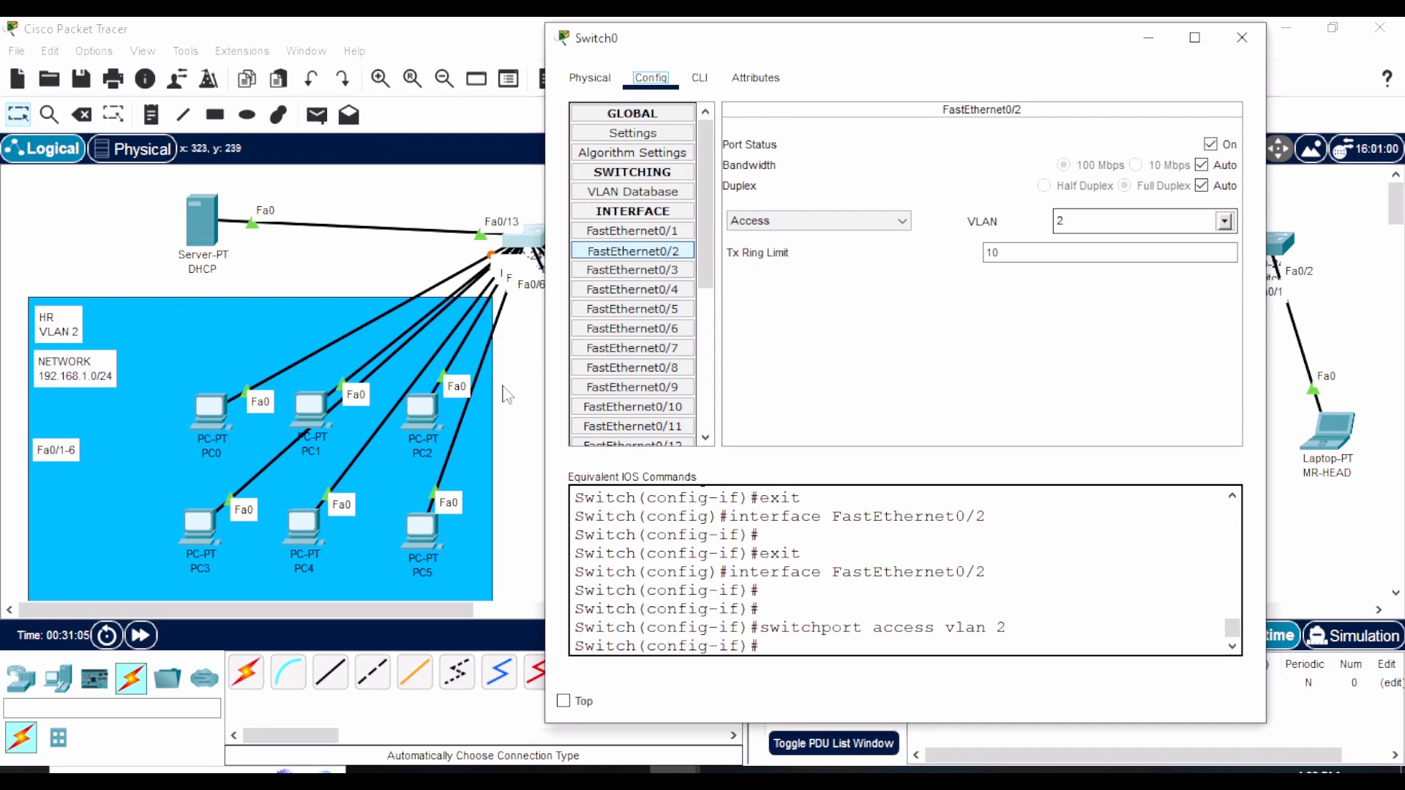
{"action": "left_click", "coordinate": [662, 272]}
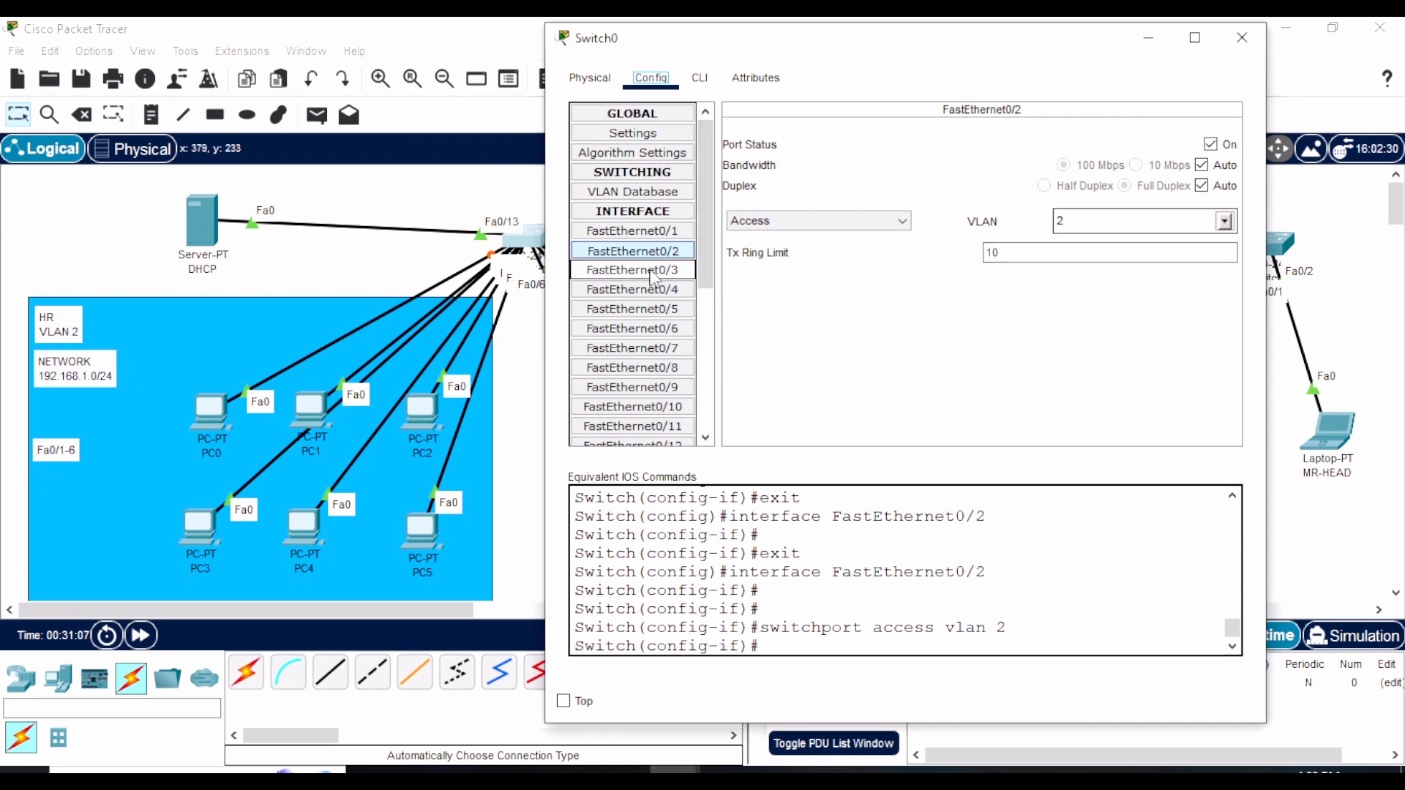
{"action": "left_click", "coordinate": [1224, 221]}
{"action": "left_click", "coordinate": [987, 341]}
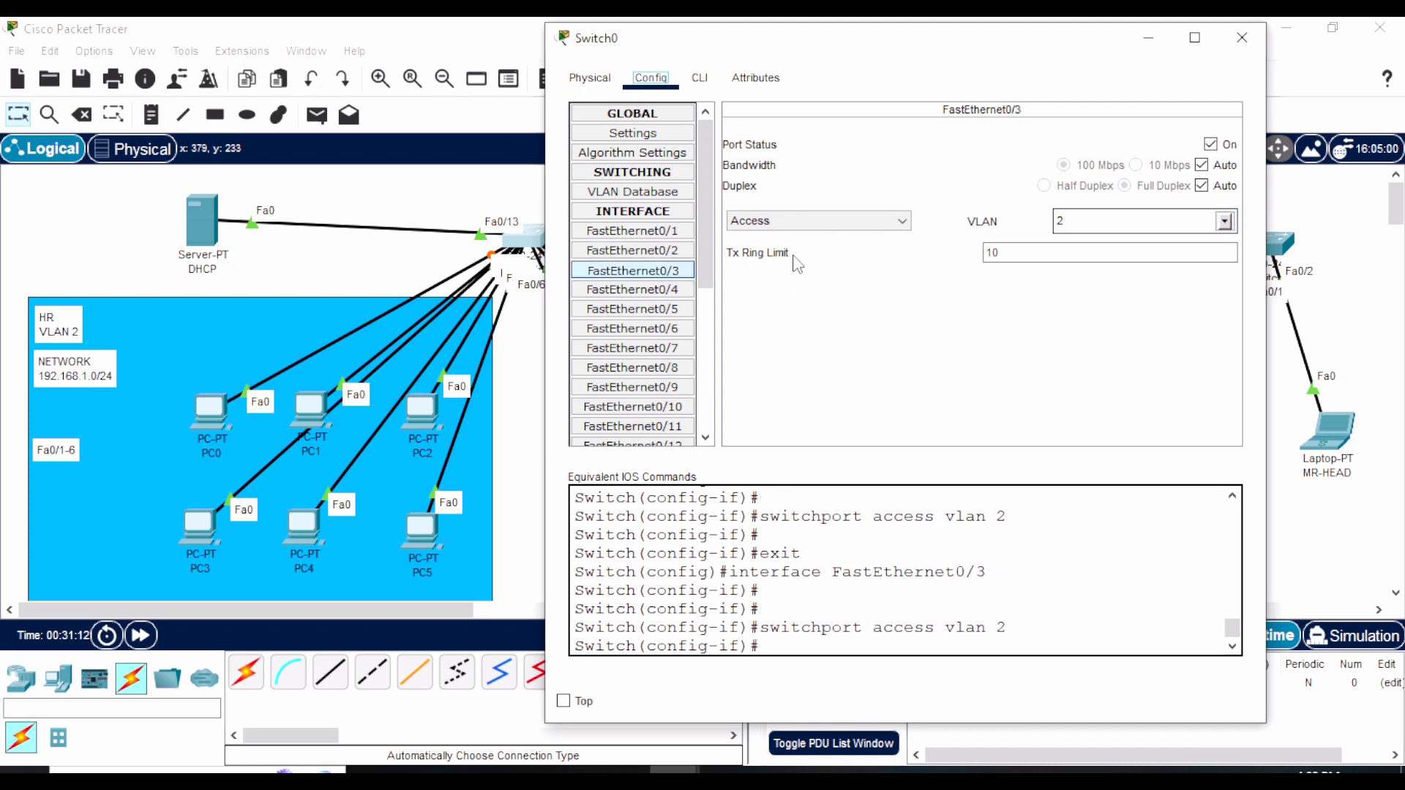
Step: Assign the FastEthernet0/4 and FastEthernet0/5 ports of Switch0 to VLAN 2 (HR)
{"action": "left_click", "coordinate": [675, 295]}
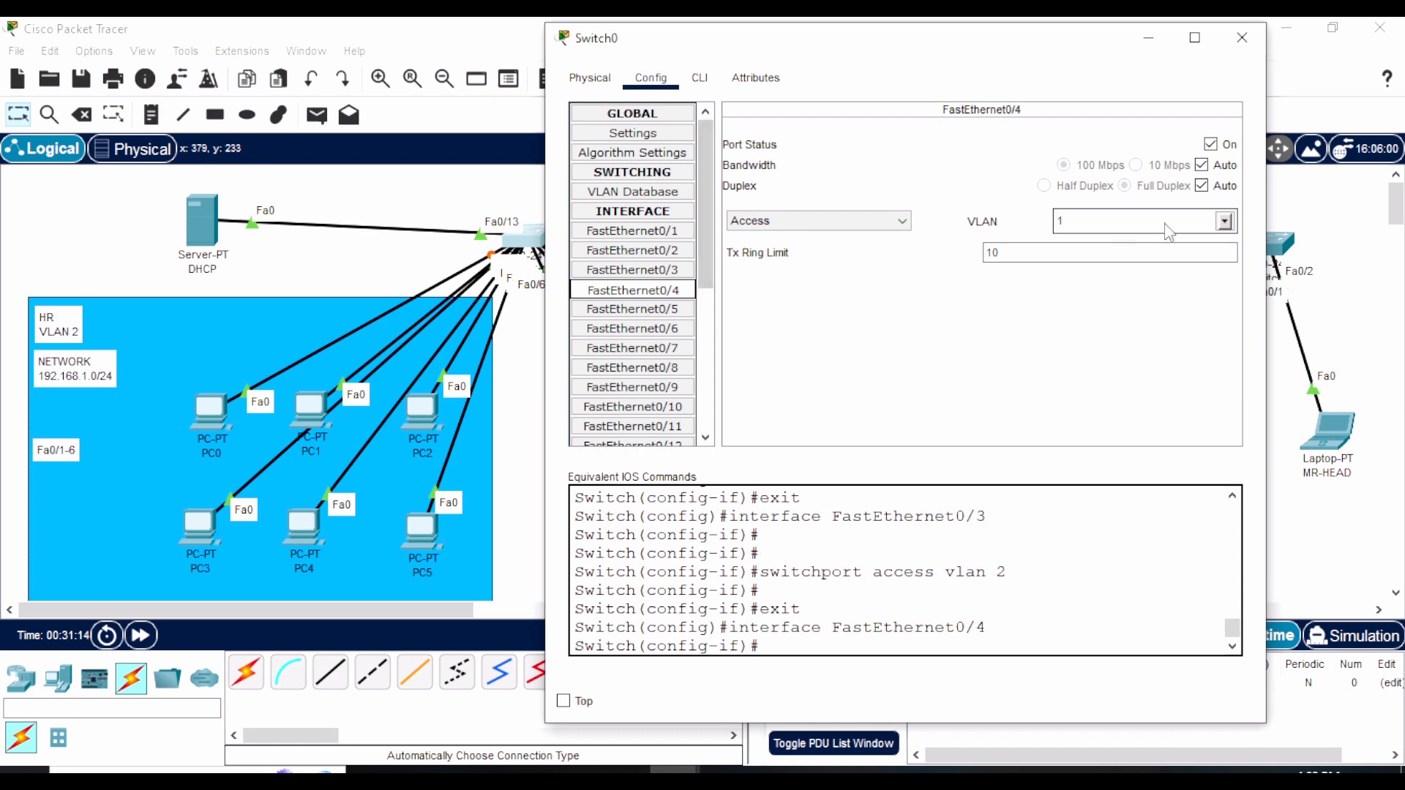
{"action": "left_click", "coordinate": [1223, 221]}
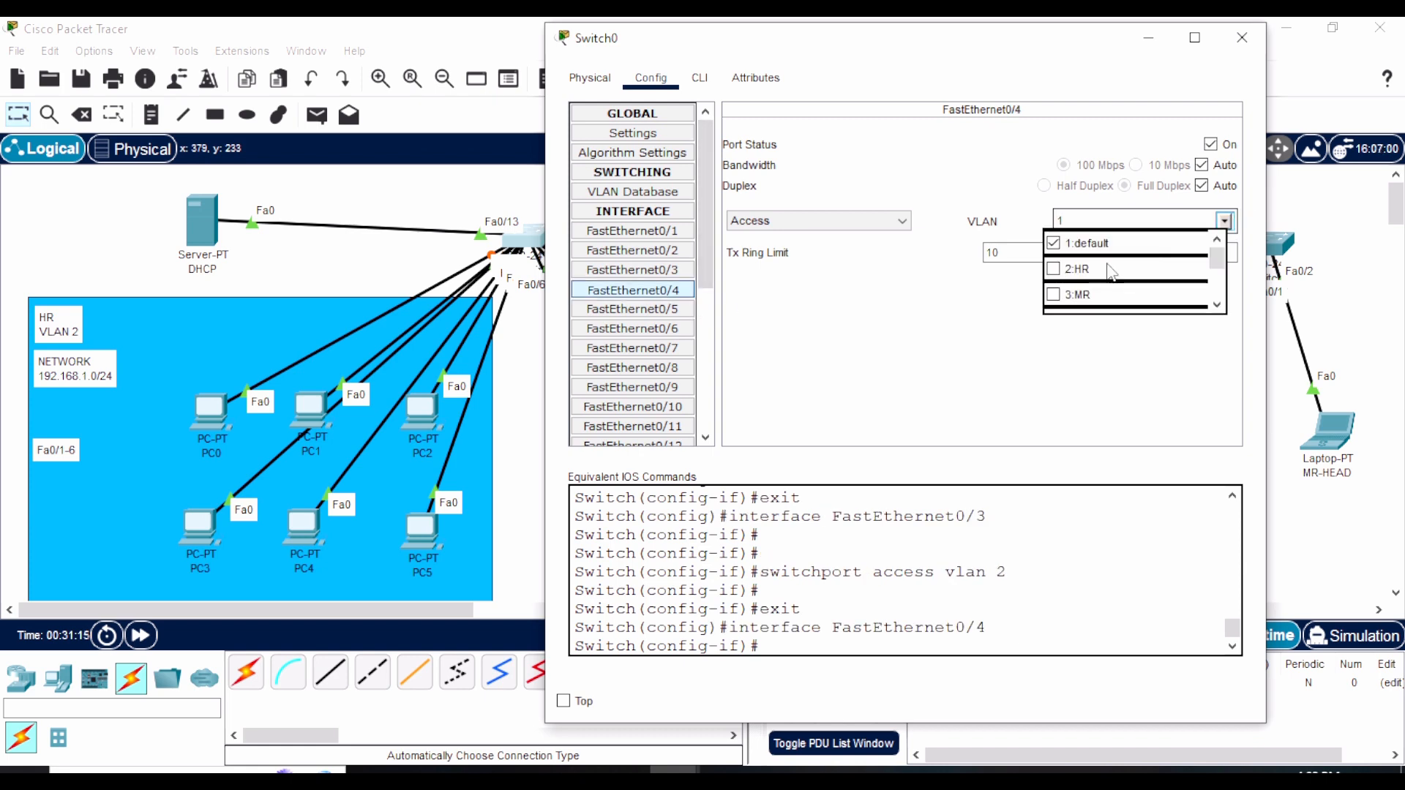
{"action": "left_click", "coordinate": [1054, 269]}
{"action": "left_click", "coordinate": [964, 330]}
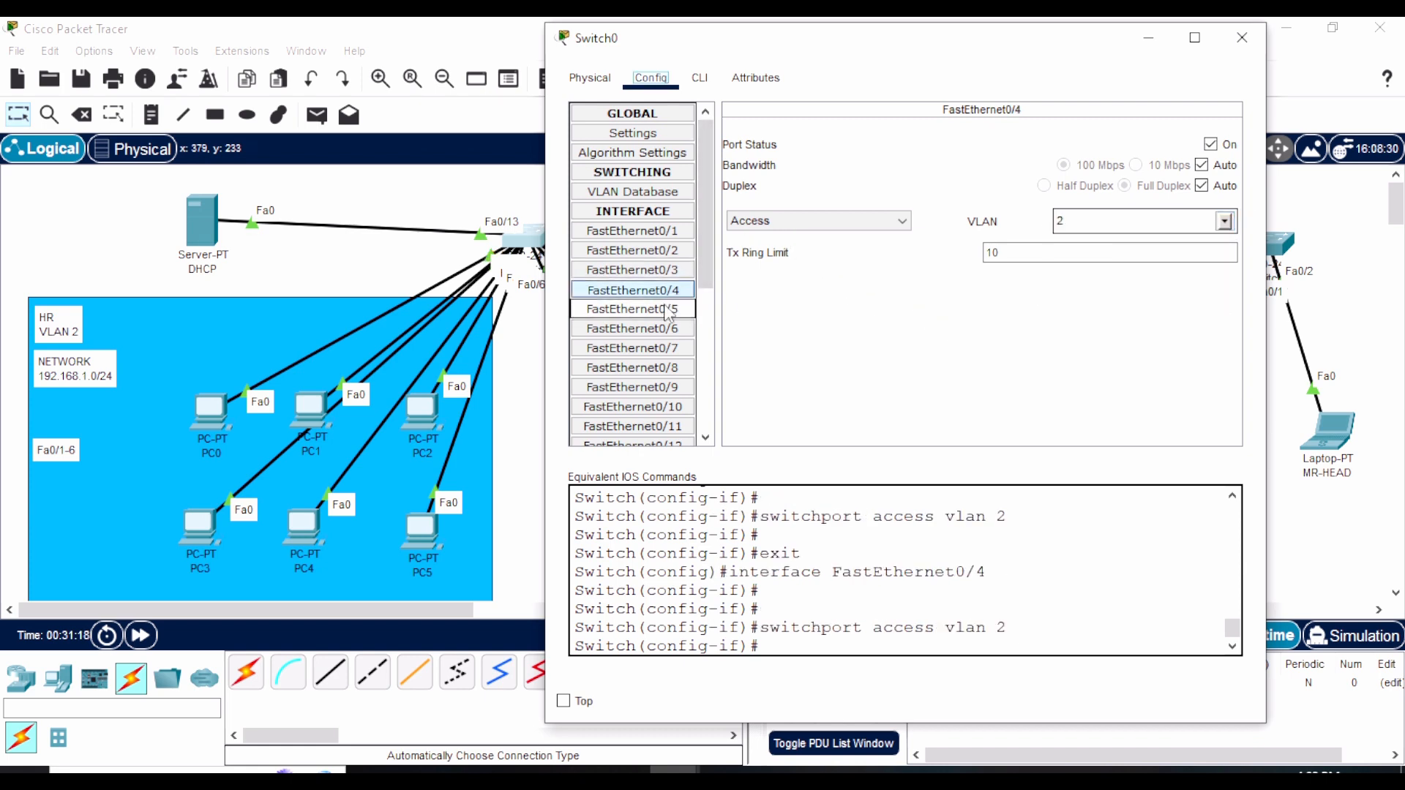
{"action": "left_click", "coordinate": [633, 310]}
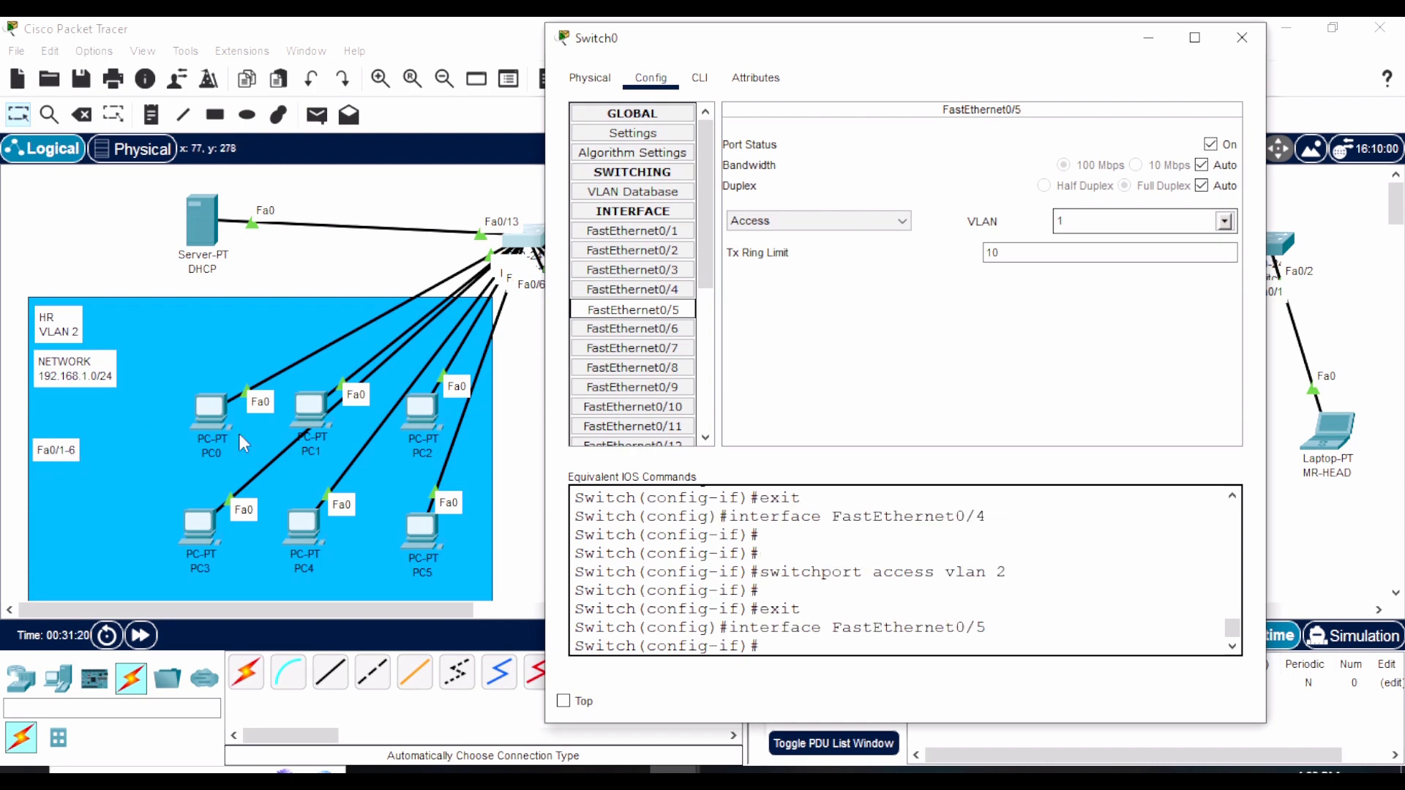
{"action": "left_click", "coordinate": [1223, 221]}
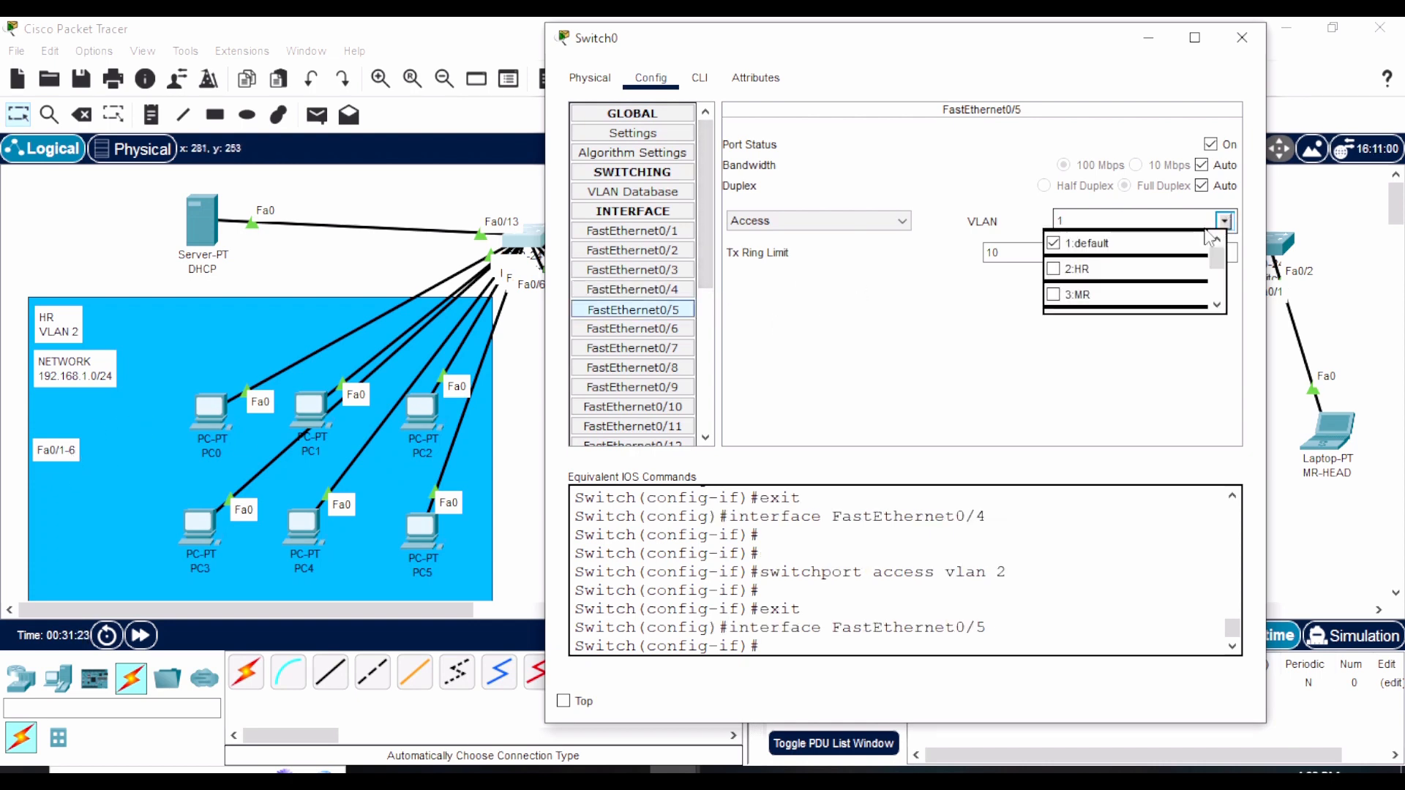
{"action": "left_click", "coordinate": [1077, 268]}
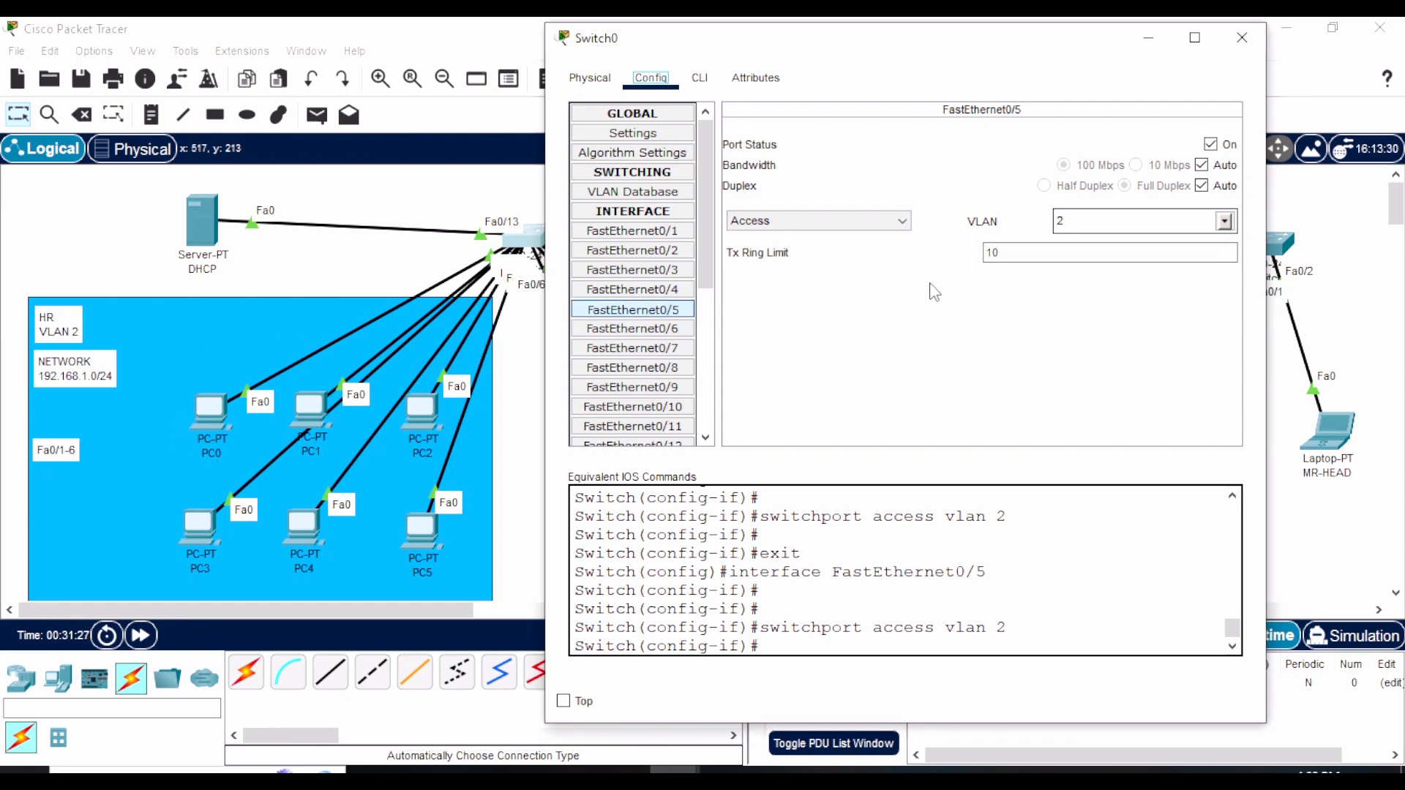
Step: Assign FastEthernet0/6, the last HR port on Switch0, to VLAN 2 (HR)
{"action": "left_click", "coordinate": [644, 329]}
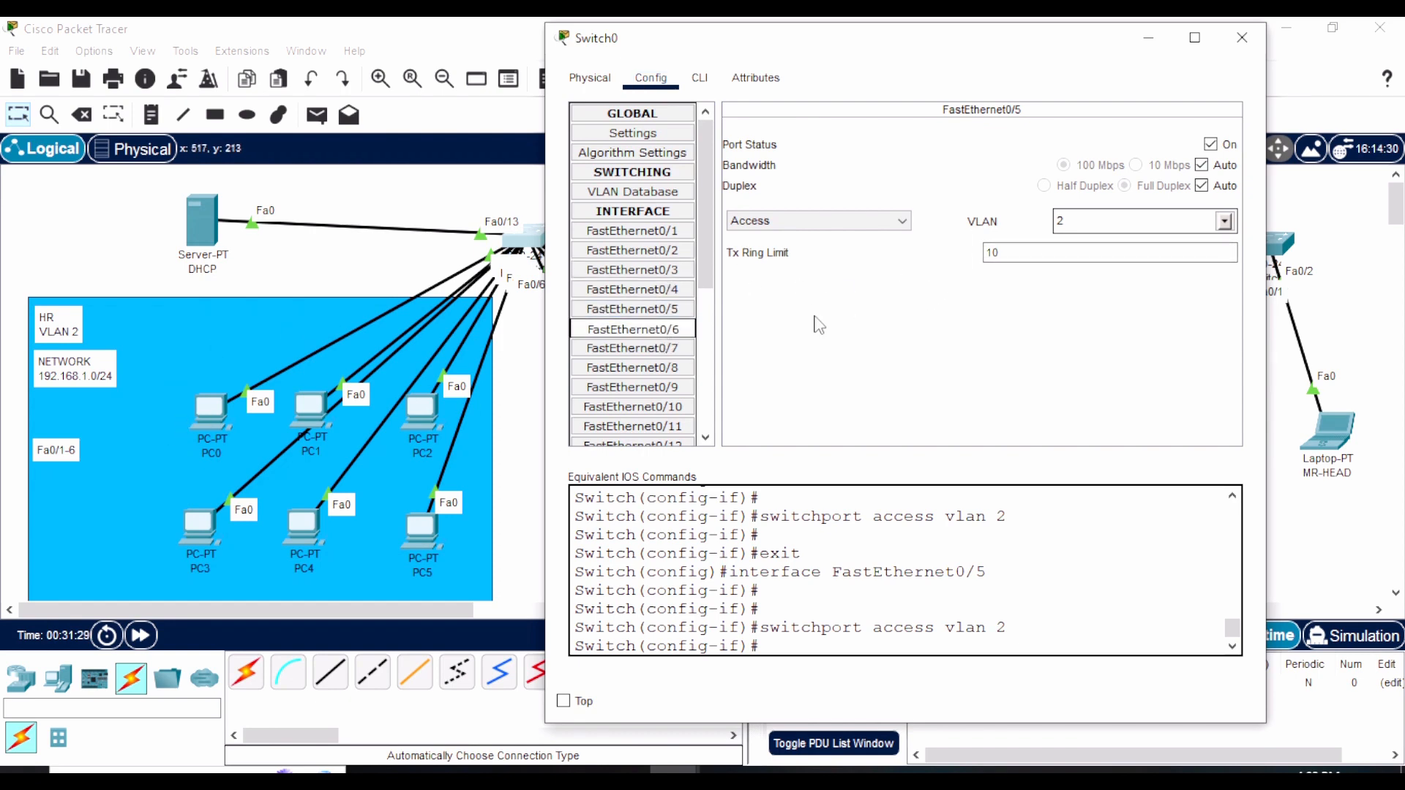
{"action": "left_click", "coordinate": [1223, 221]}
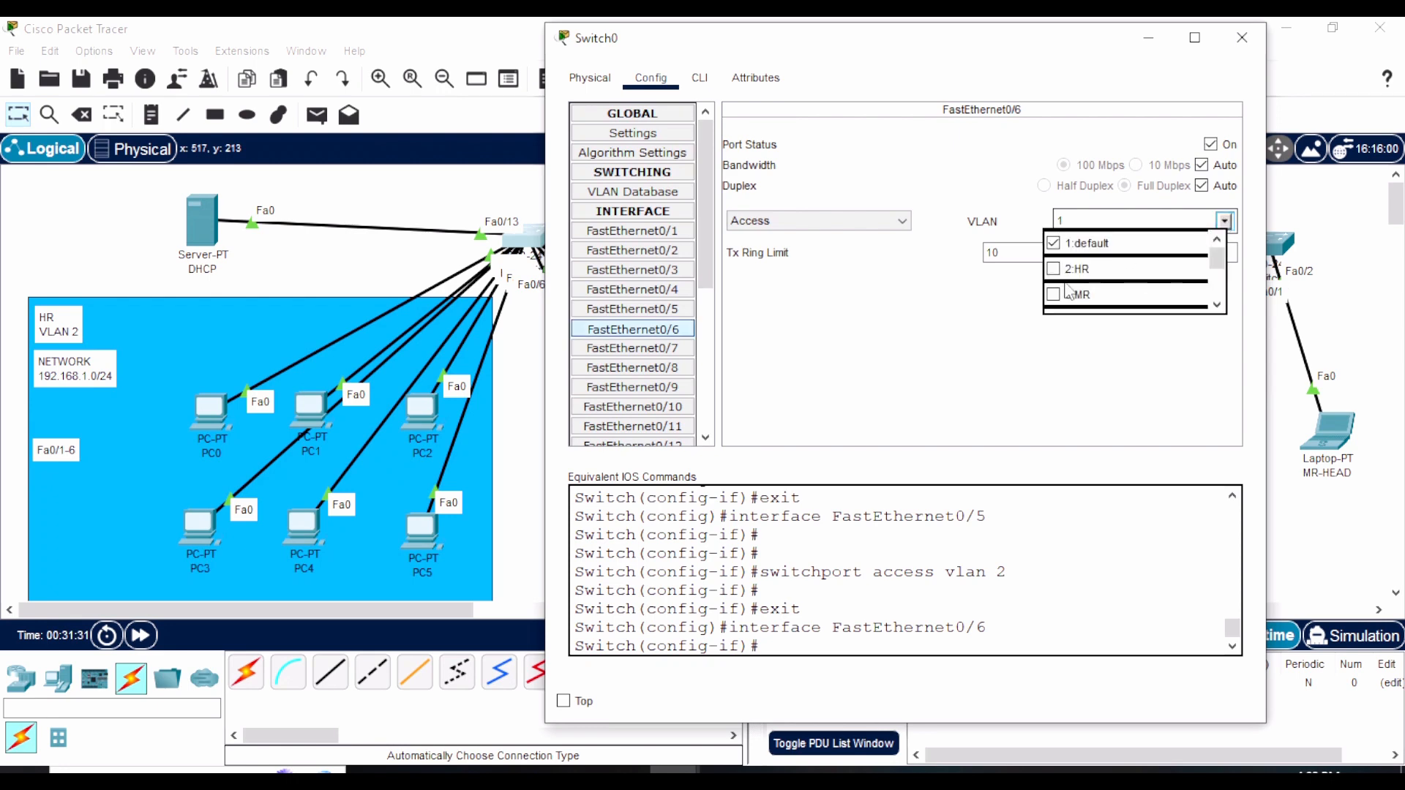
{"action": "left_click", "coordinate": [1053, 269]}
{"action": "left_click", "coordinate": [935, 331]}
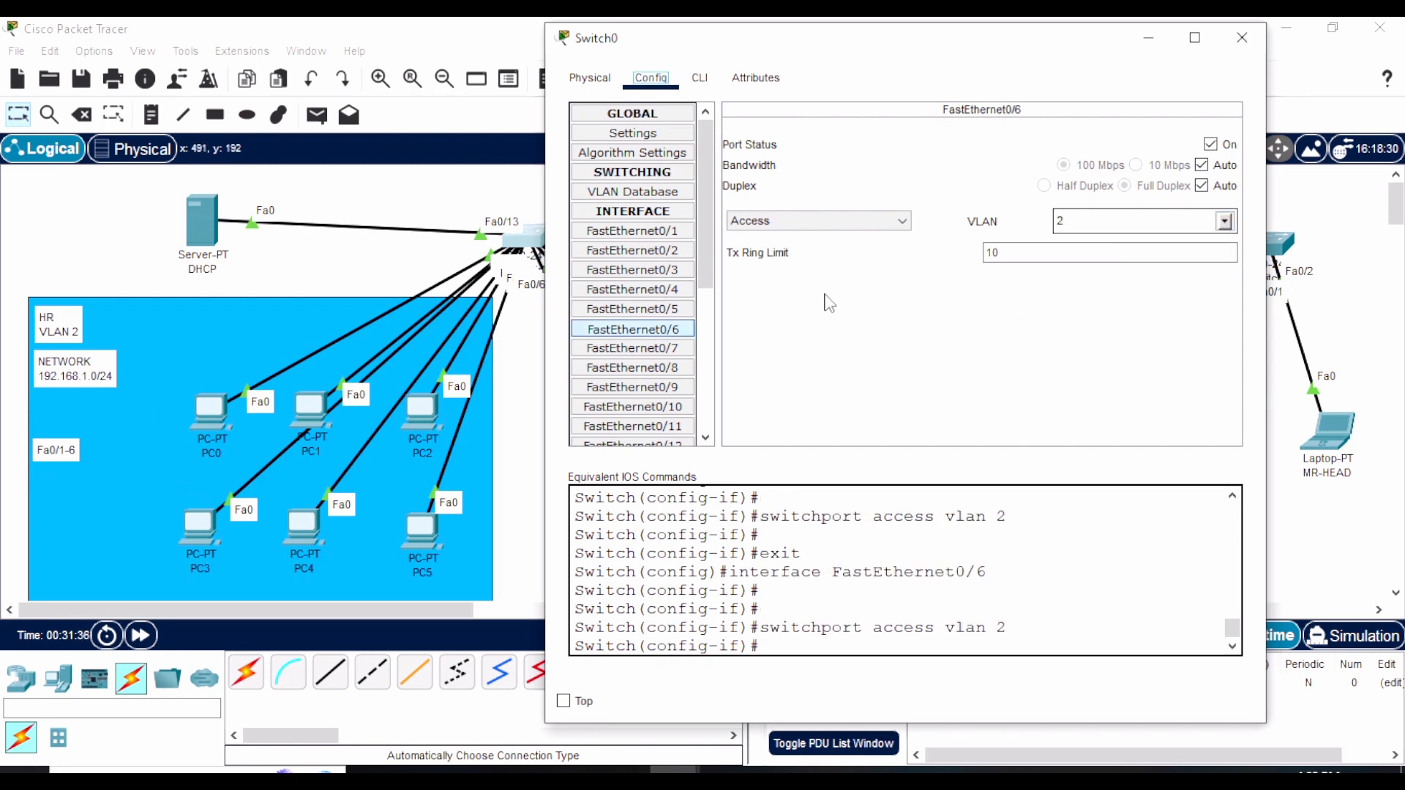
Step: Check the MR area's port range label and assign Switch0's FastEthernet0/7 and FastEthernet0/8 ports to VLAN 3 (MR)
{"action": "left_click_drag", "start_coordinate": [868, 45], "coordinate": [458, 174]}
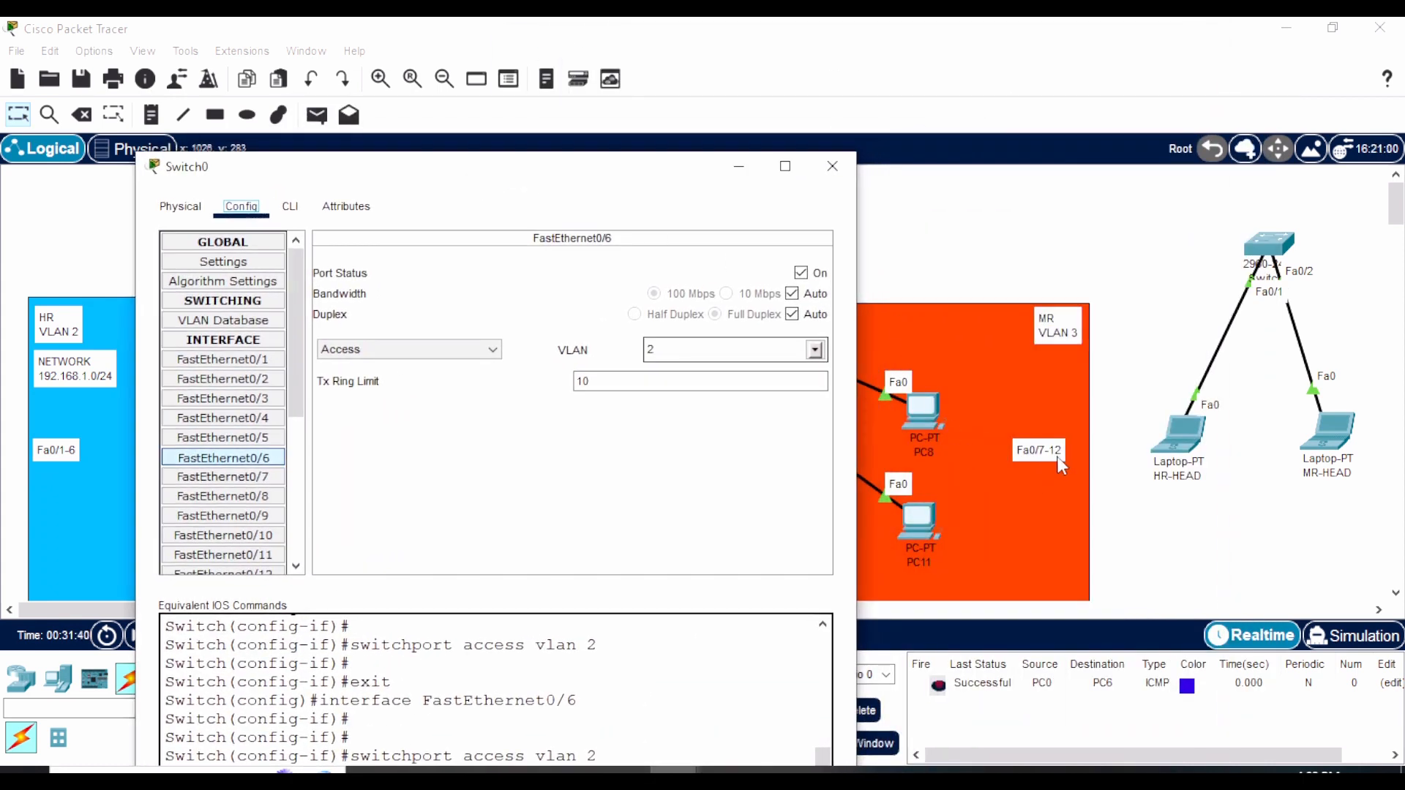
{"action": "left_click_drag", "start_coordinate": [517, 181], "coordinate": [851, 58]}
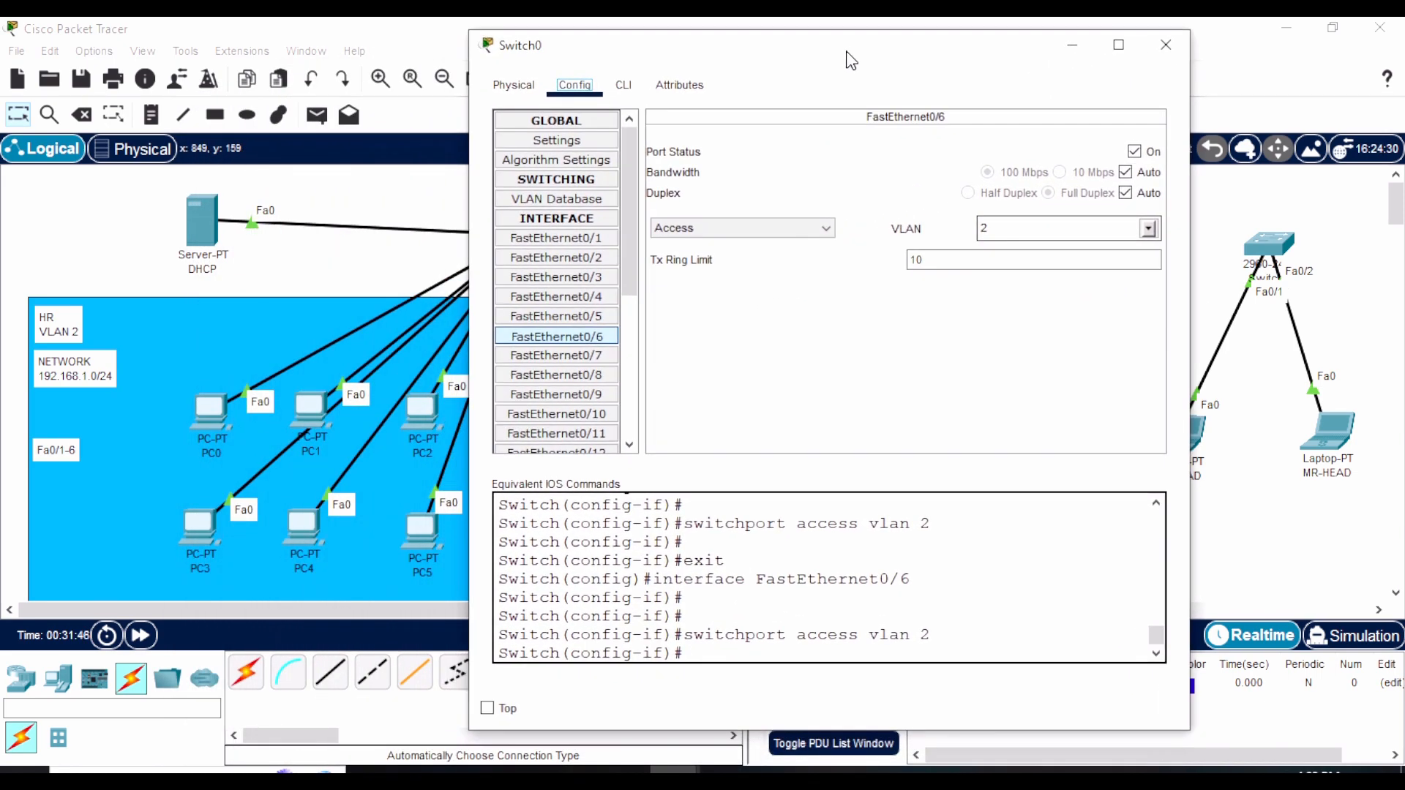
{"action": "left_click", "coordinate": [556, 356]}
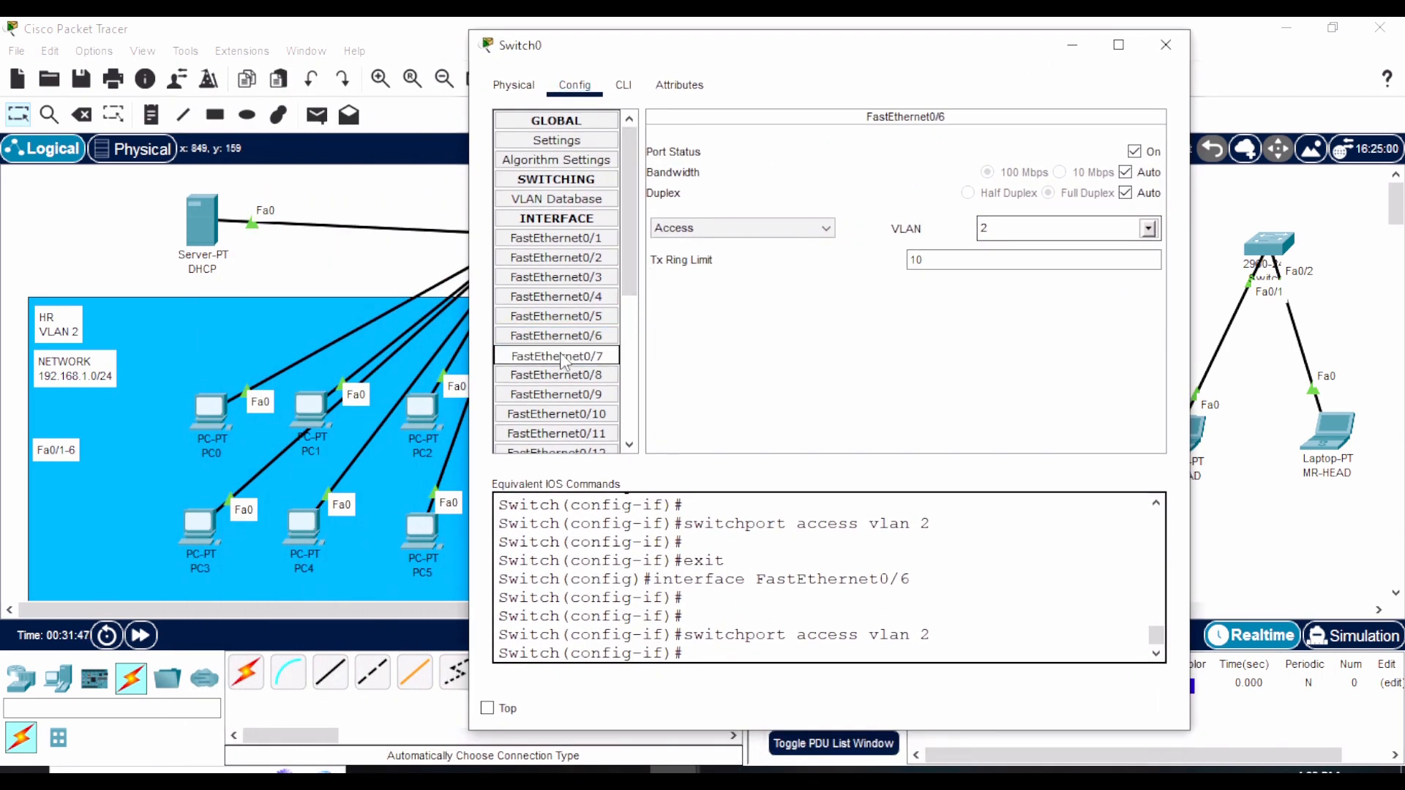
{"action": "left_click", "coordinate": [1148, 229]}
{"action": "left_click", "coordinate": [981, 304]}
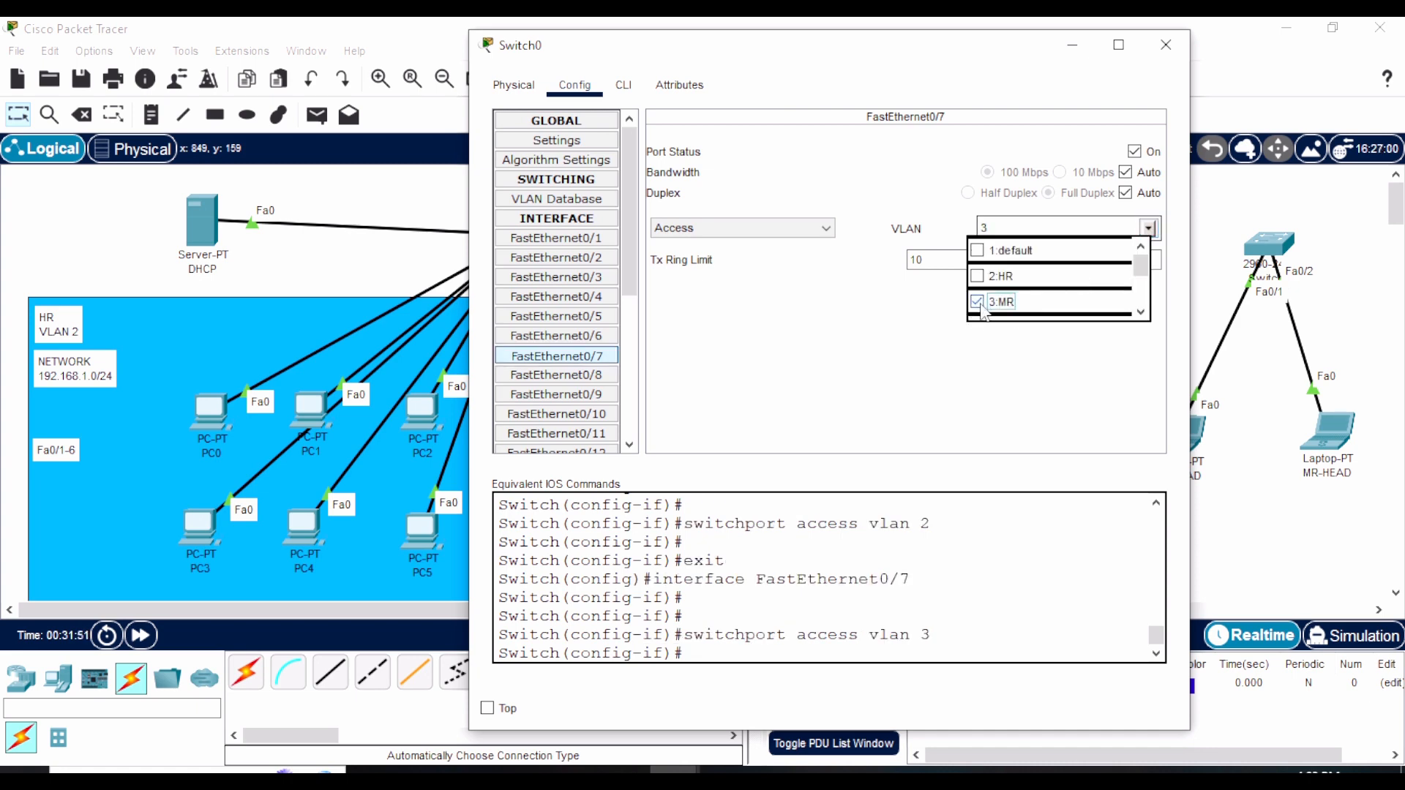
{"action": "left_click", "coordinate": [923, 345]}
{"action": "left_click", "coordinate": [549, 375]}
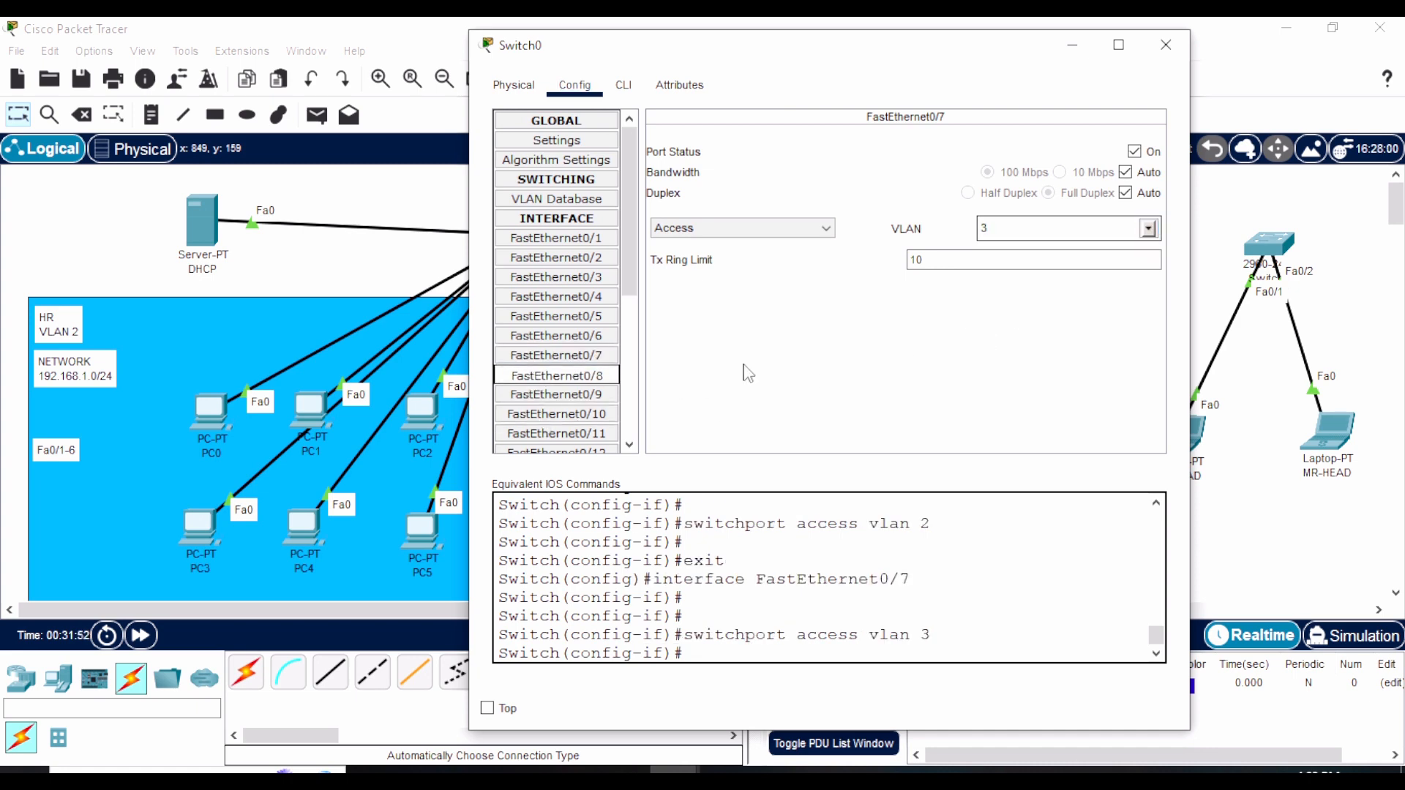
{"action": "left_click", "coordinate": [1148, 228]}
{"action": "left_click", "coordinate": [1001, 302]}
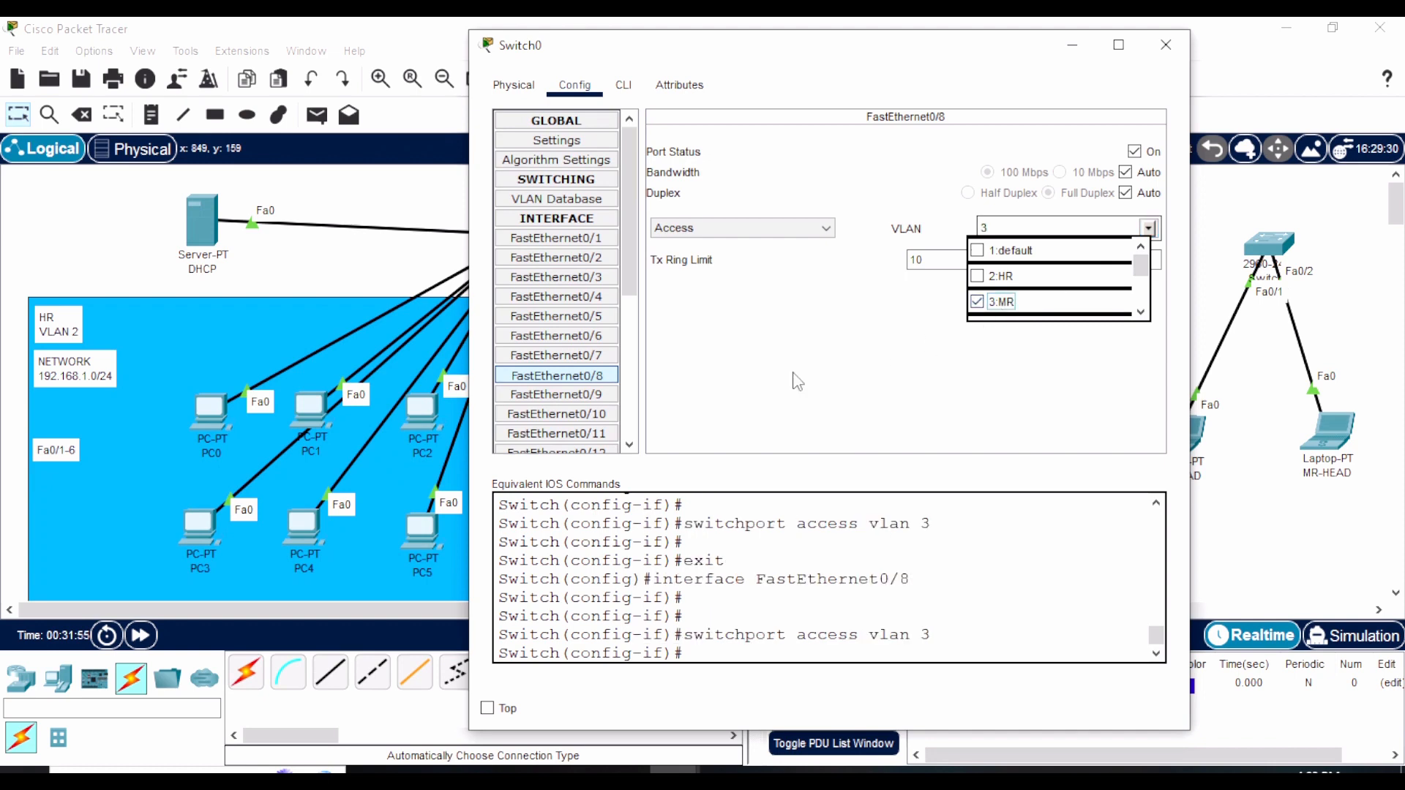
Step: Assign the FastEthernet0/9 and FastEthernet0/10 ports of Switch0 to VLAN 3 (MR)
{"action": "left_click", "coordinate": [556, 395]}
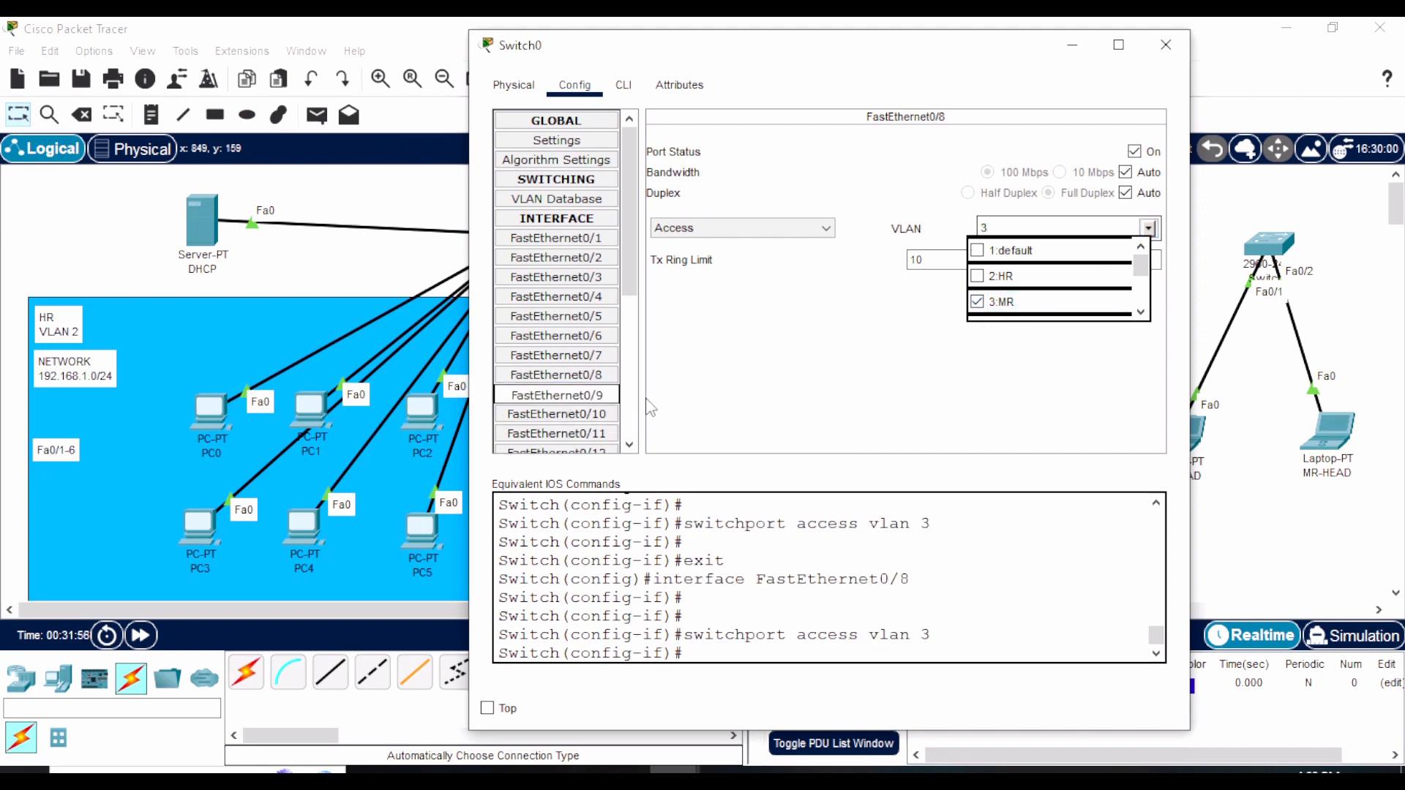
{"action": "left_click", "coordinate": [1148, 229]}
{"action": "left_click", "coordinate": [991, 306]}
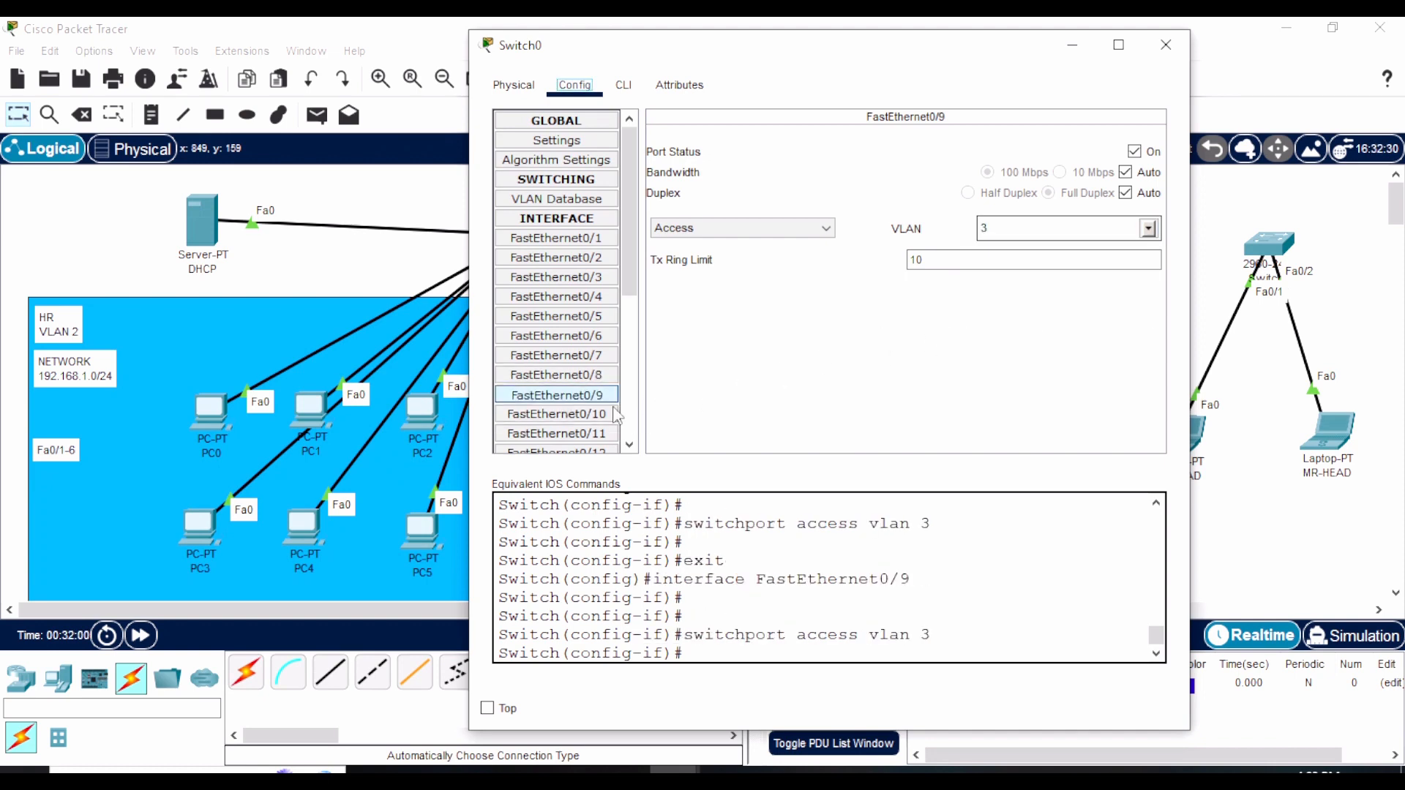
{"action": "left_click", "coordinate": [556, 414]}
{"action": "left_click", "coordinate": [1147, 228]}
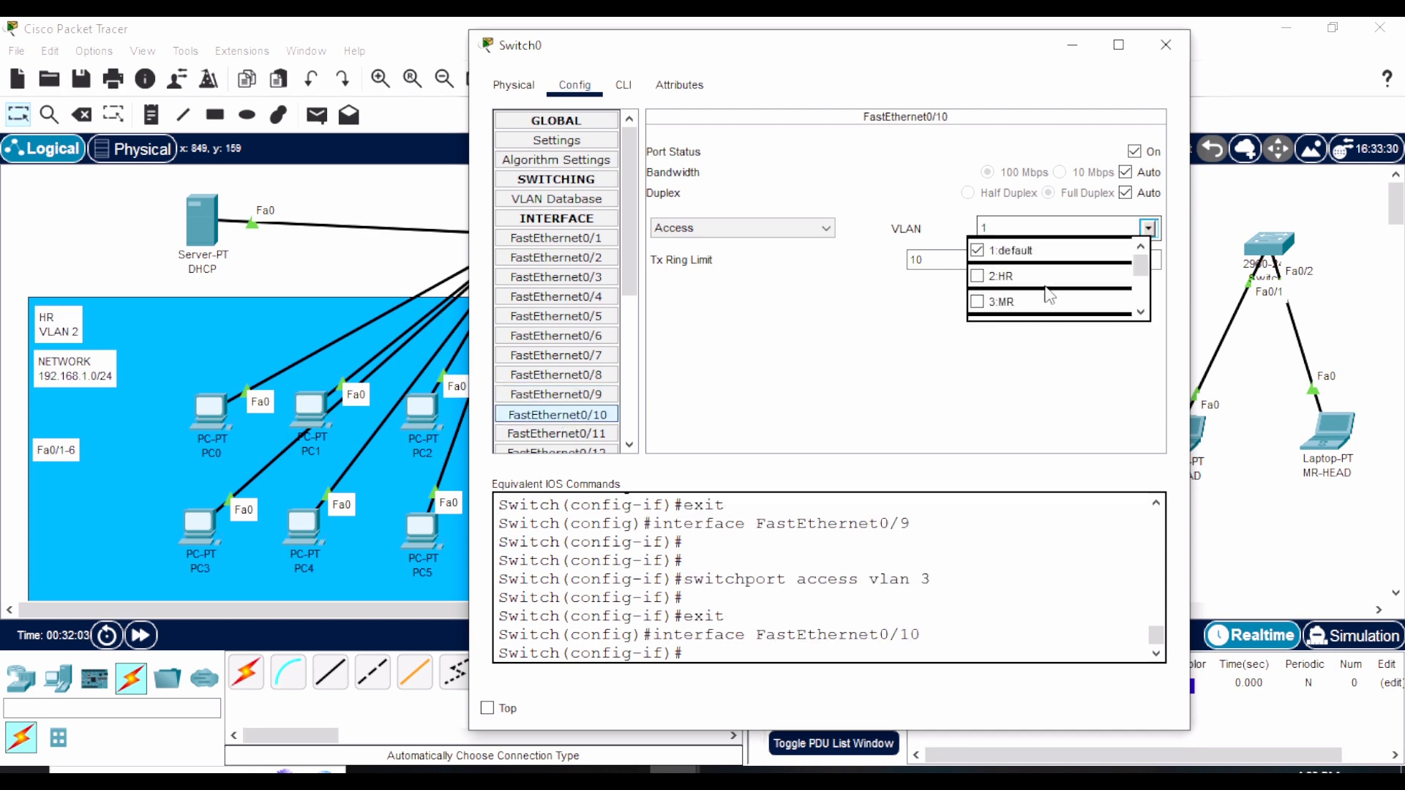
{"action": "left_click", "coordinate": [992, 306]}
Step: Assign Switch0's FastEthernet0/11 and FastEthernet0/12 ports to VLAN 3 (MR) and close the switch's configuration window
{"action": "left_click", "coordinate": [597, 436]}
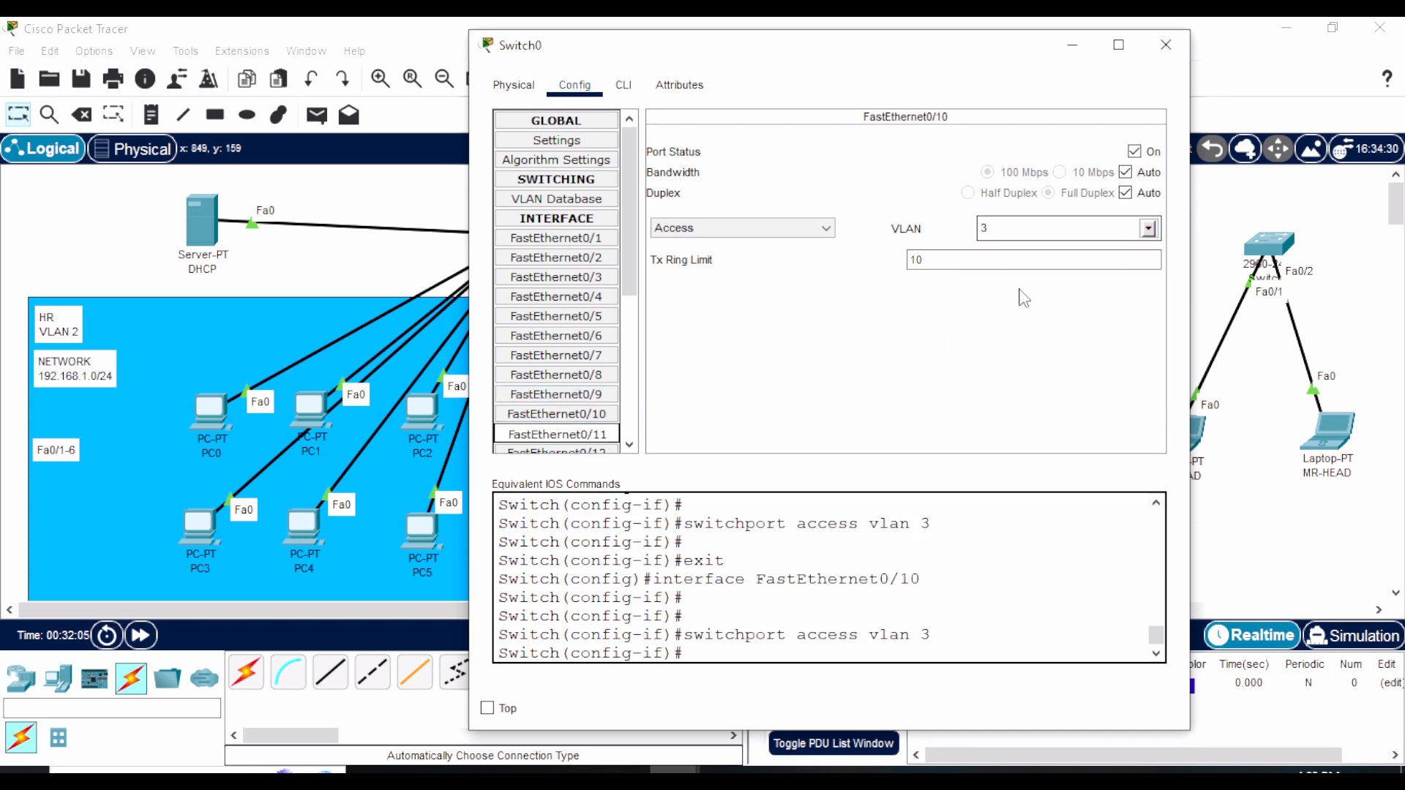
{"action": "left_click", "coordinate": [1148, 228]}
{"action": "left_click", "coordinate": [1009, 309]}
{"action": "left_click", "coordinate": [790, 375]}
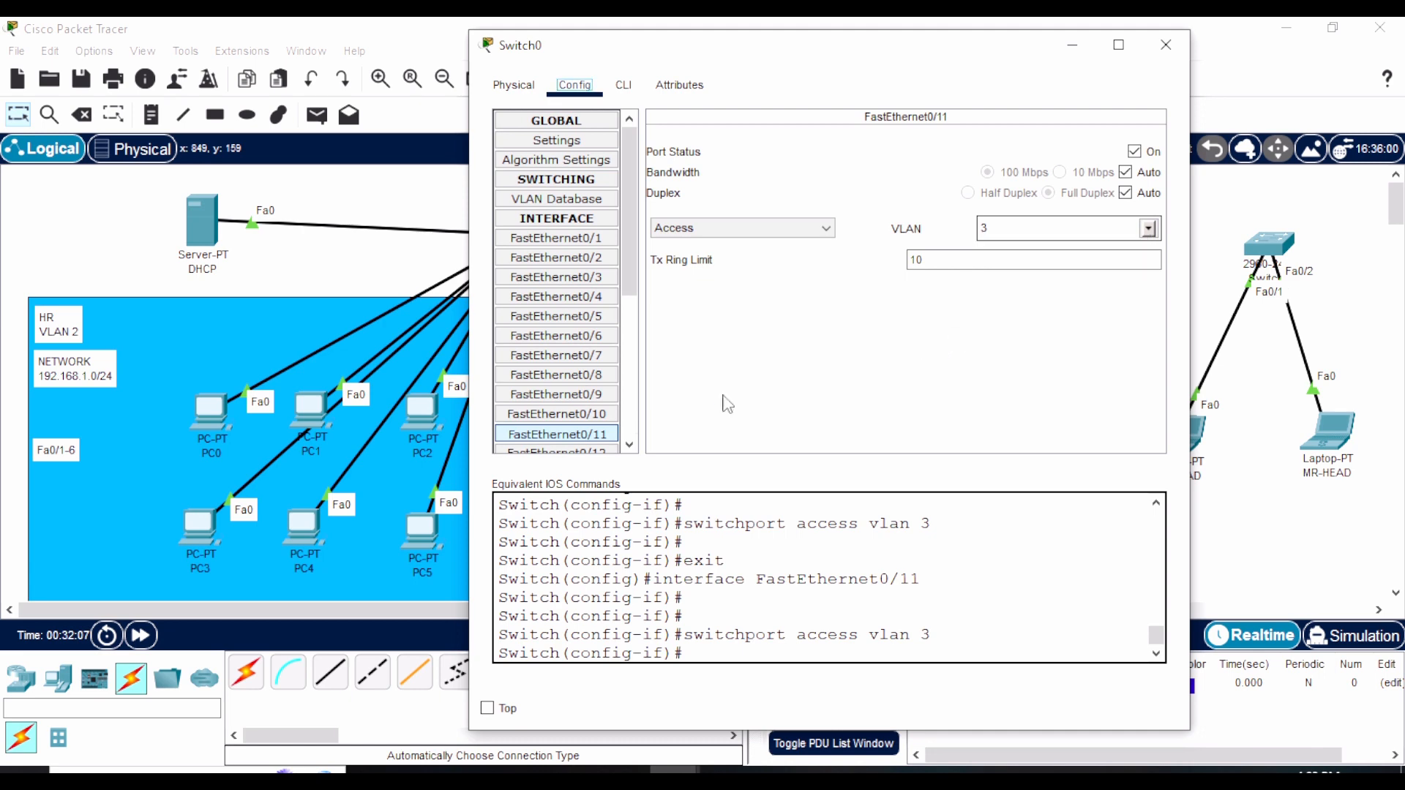
{"action": "left_click", "coordinate": [580, 450]}
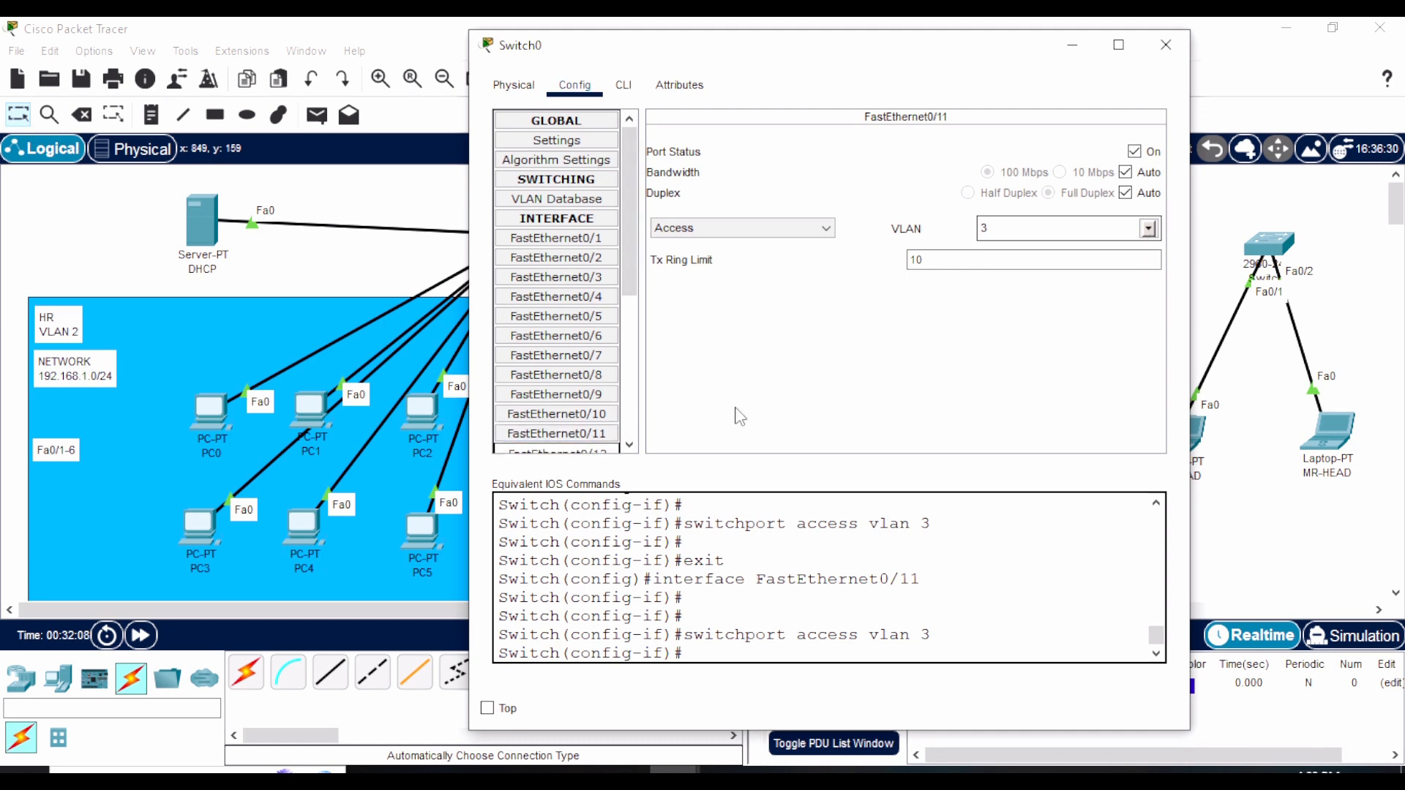
{"action": "left_click", "coordinate": [1148, 228]}
{"action": "left_click", "coordinate": [999, 301]}
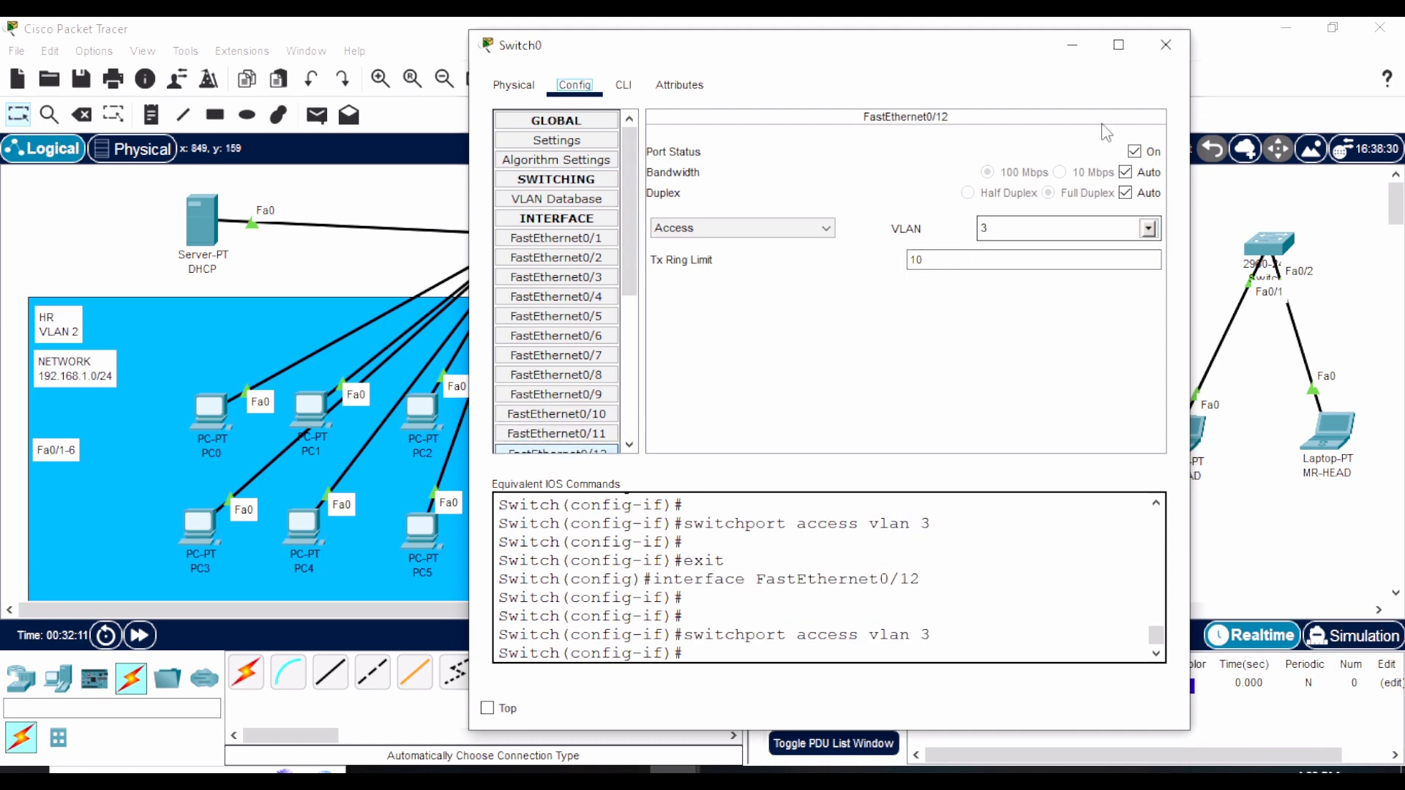
{"action": "left_click", "coordinate": [1166, 45]}
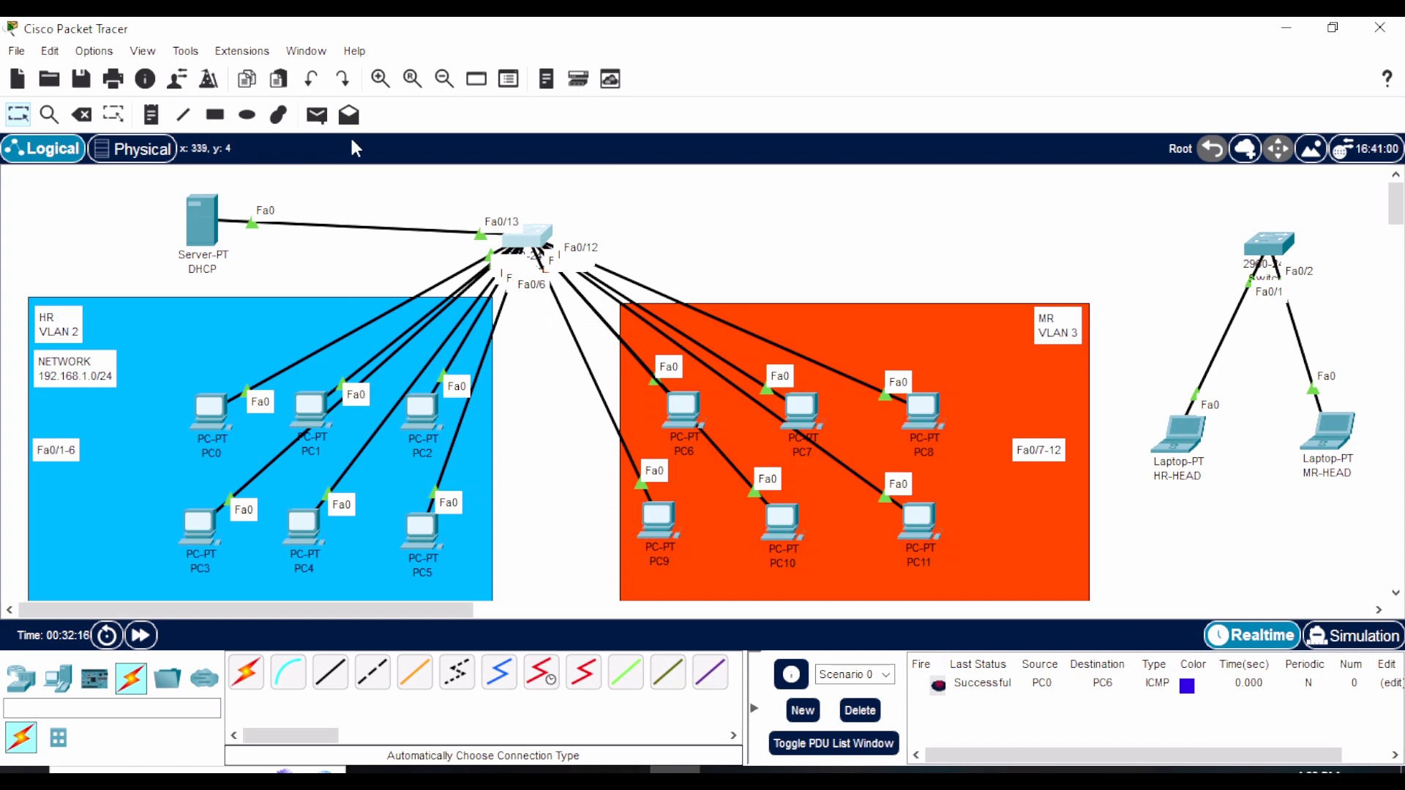
Step: Send a simple PDU from PC0 in the HR area to PC6 in the MR area to test traffic between the VLANs
{"action": "left_click", "coordinate": [318, 117]}
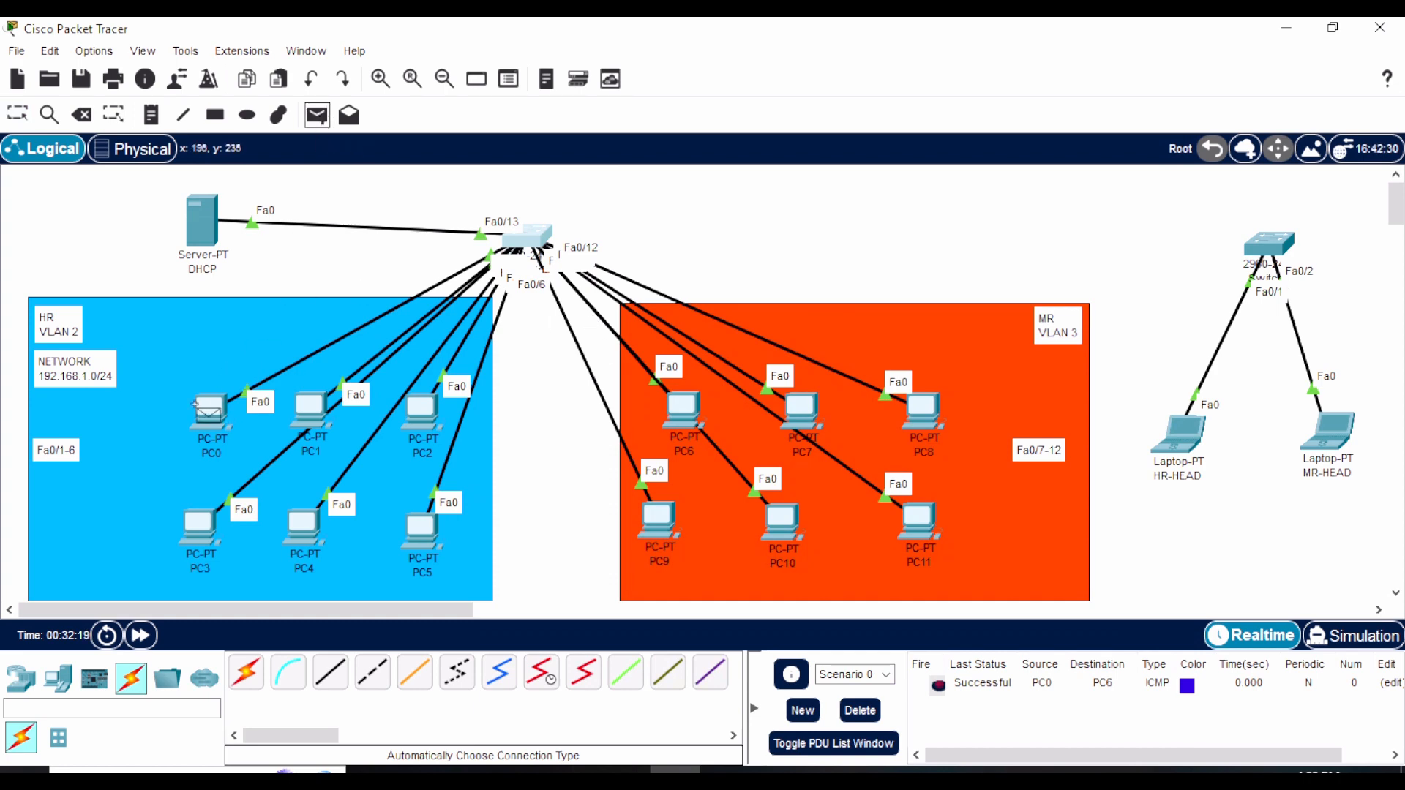
{"action": "left_click", "coordinate": [207, 412]}
{"action": "left_click", "coordinate": [682, 407]}
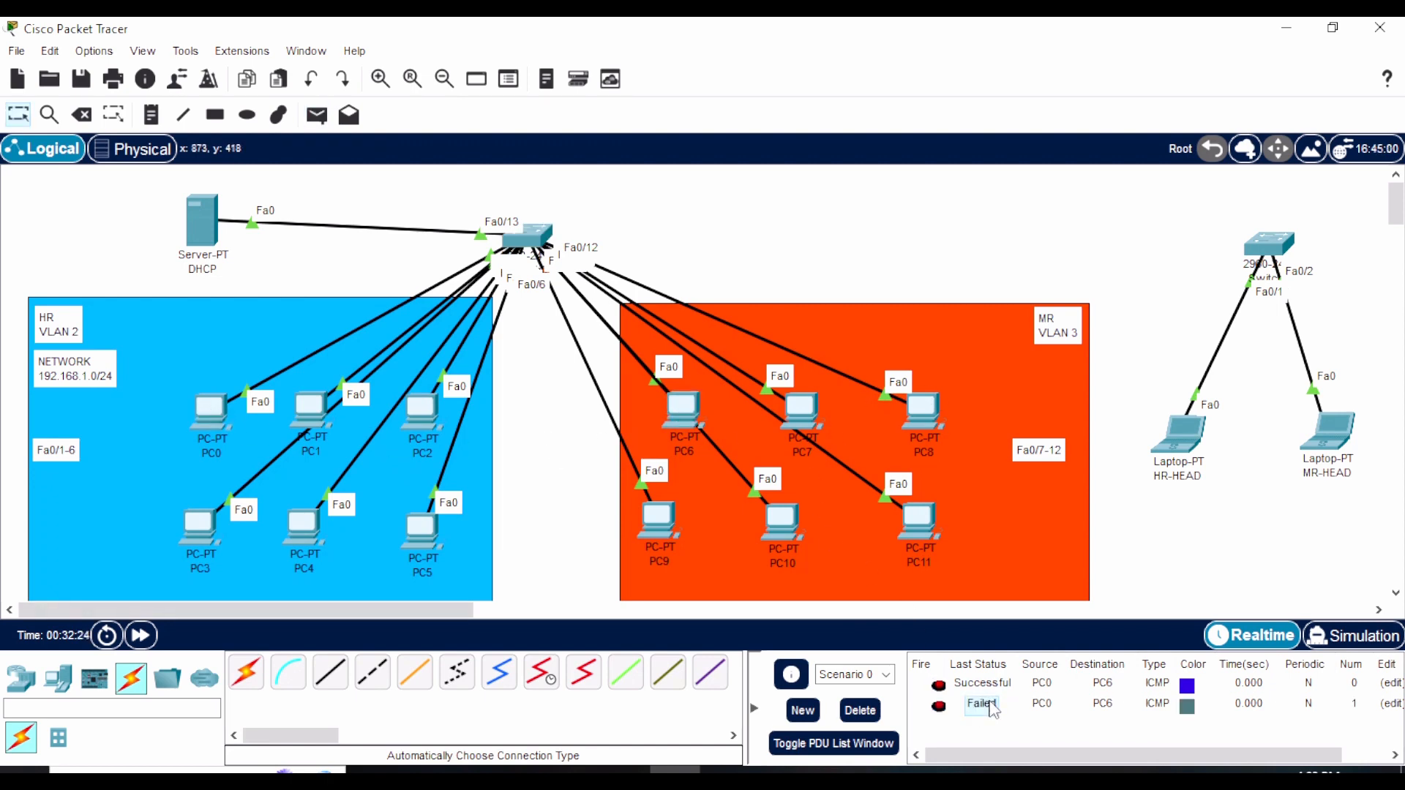
Step: Test connectivity within the HR VLAN by sending simple PDUs from PC0 to PC4 and from PC1 to PC4
{"action": "left_click", "coordinate": [317, 115]}
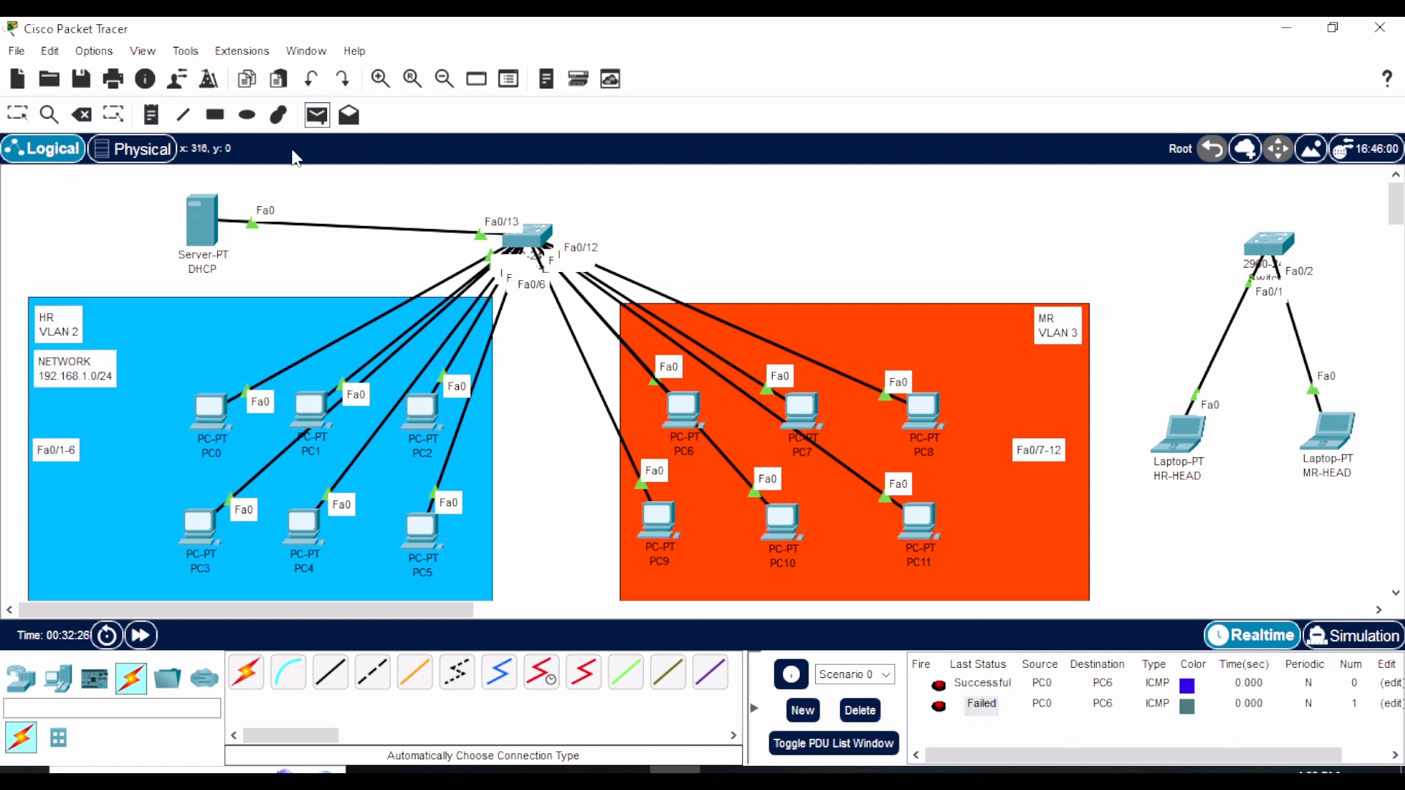
{"action": "left_click", "coordinate": [199, 392]}
{"action": "left_click", "coordinate": [301, 525]}
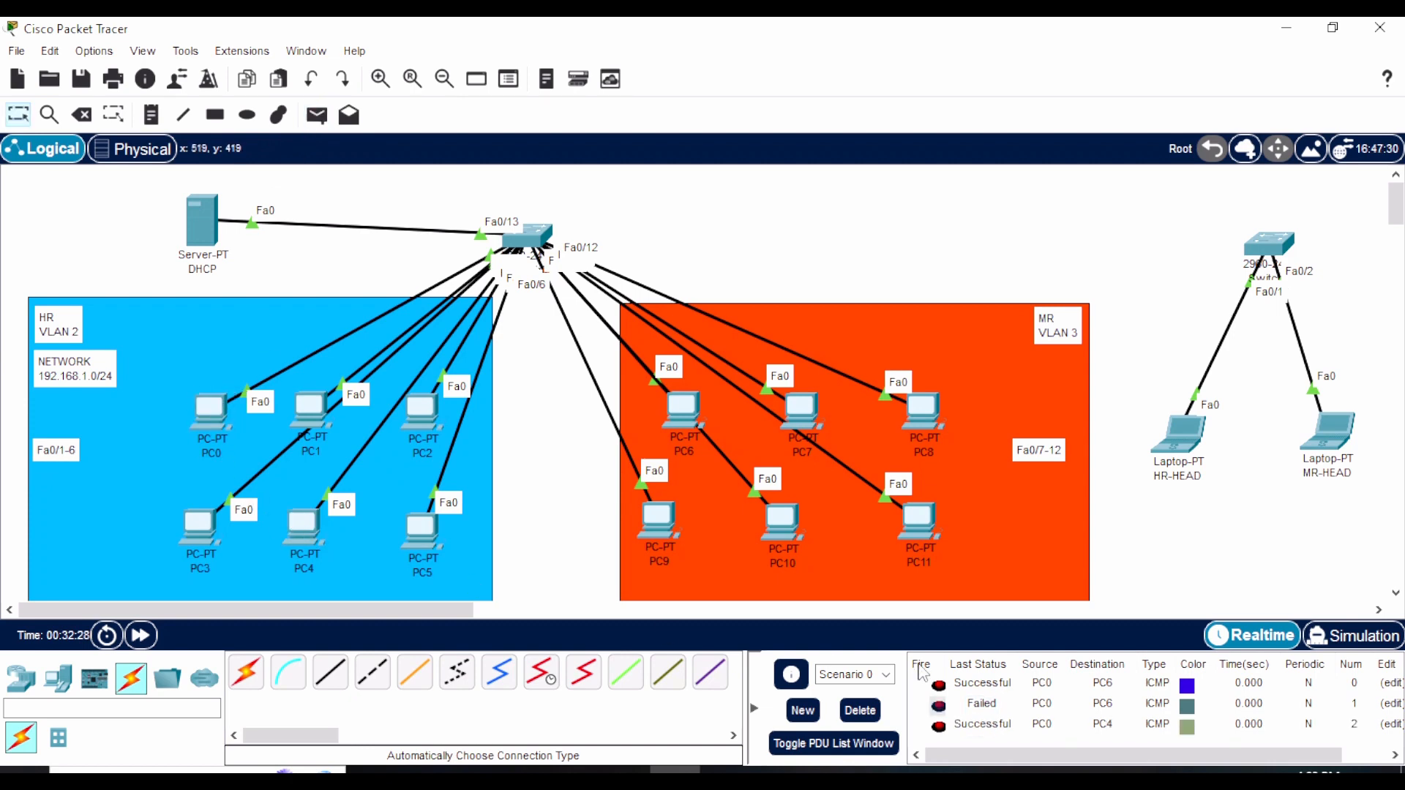
{"action": "left_click", "coordinate": [317, 115]}
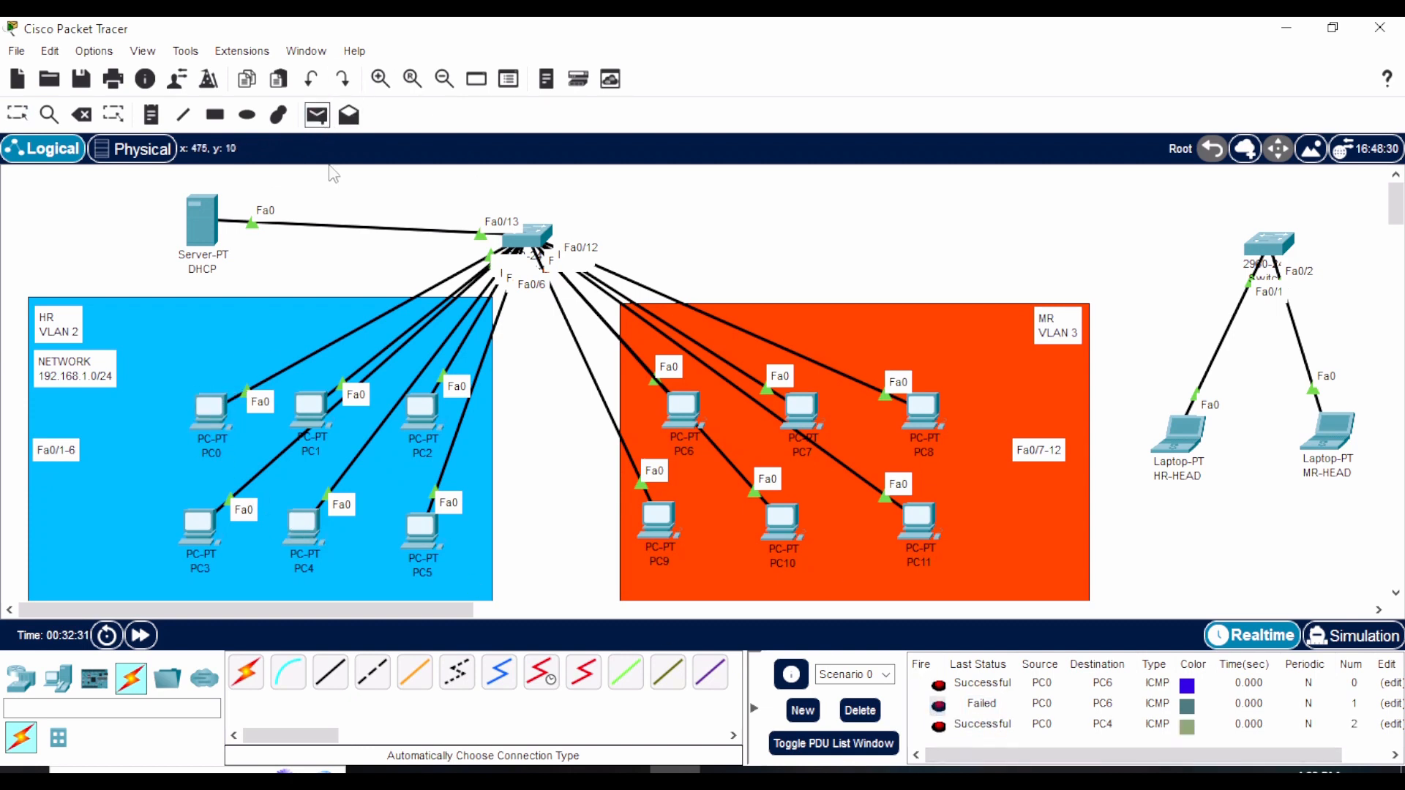
{"action": "left_click", "coordinate": [300, 402]}
{"action": "left_click", "coordinate": [304, 525]}
Step: Test connectivity within the MR VLAN by sending a simple PDU from PC6 to PC10 twice, checking each delivery status
{"action": "left_click", "coordinate": [317, 115]}
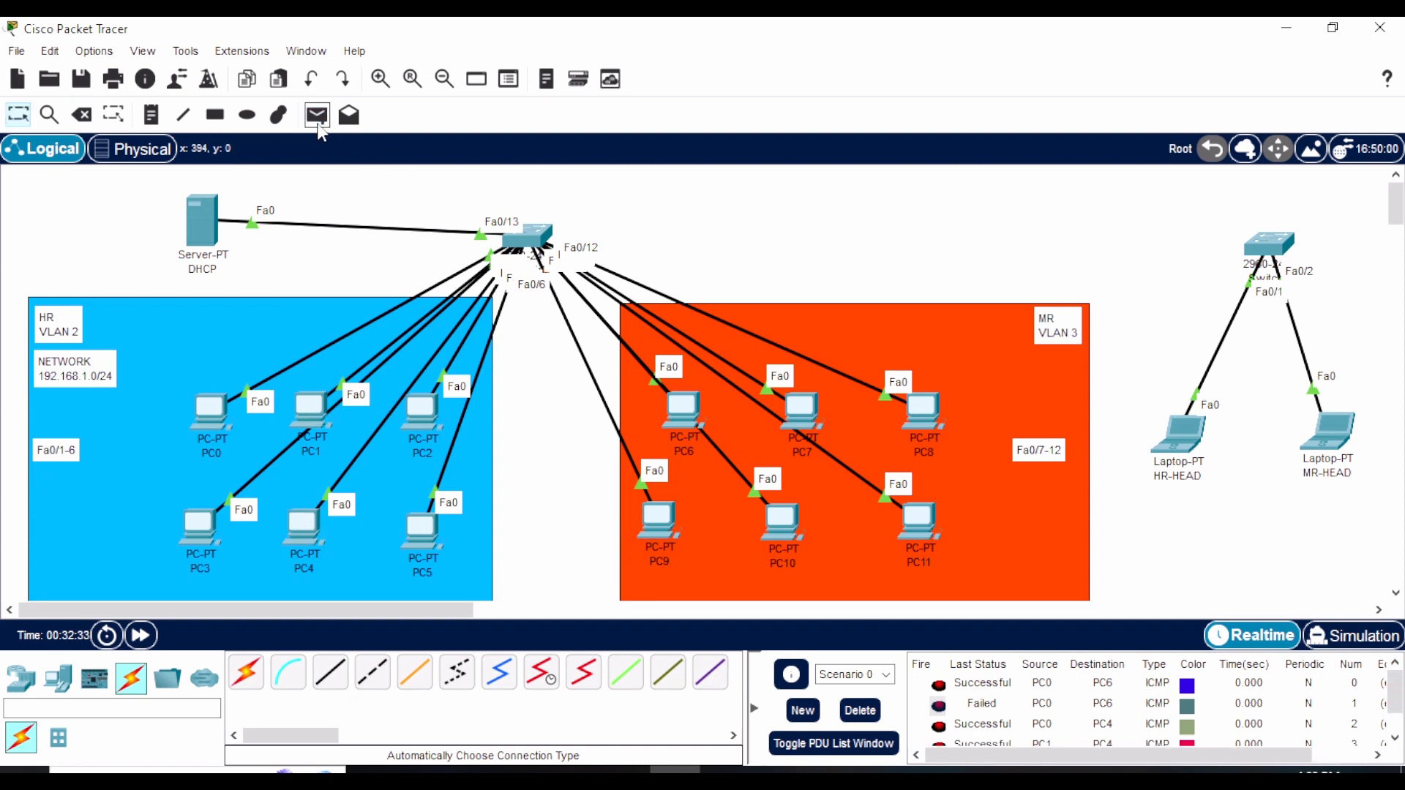
{"action": "left_click", "coordinate": [682, 409]}
{"action": "left_click", "coordinate": [781, 520]}
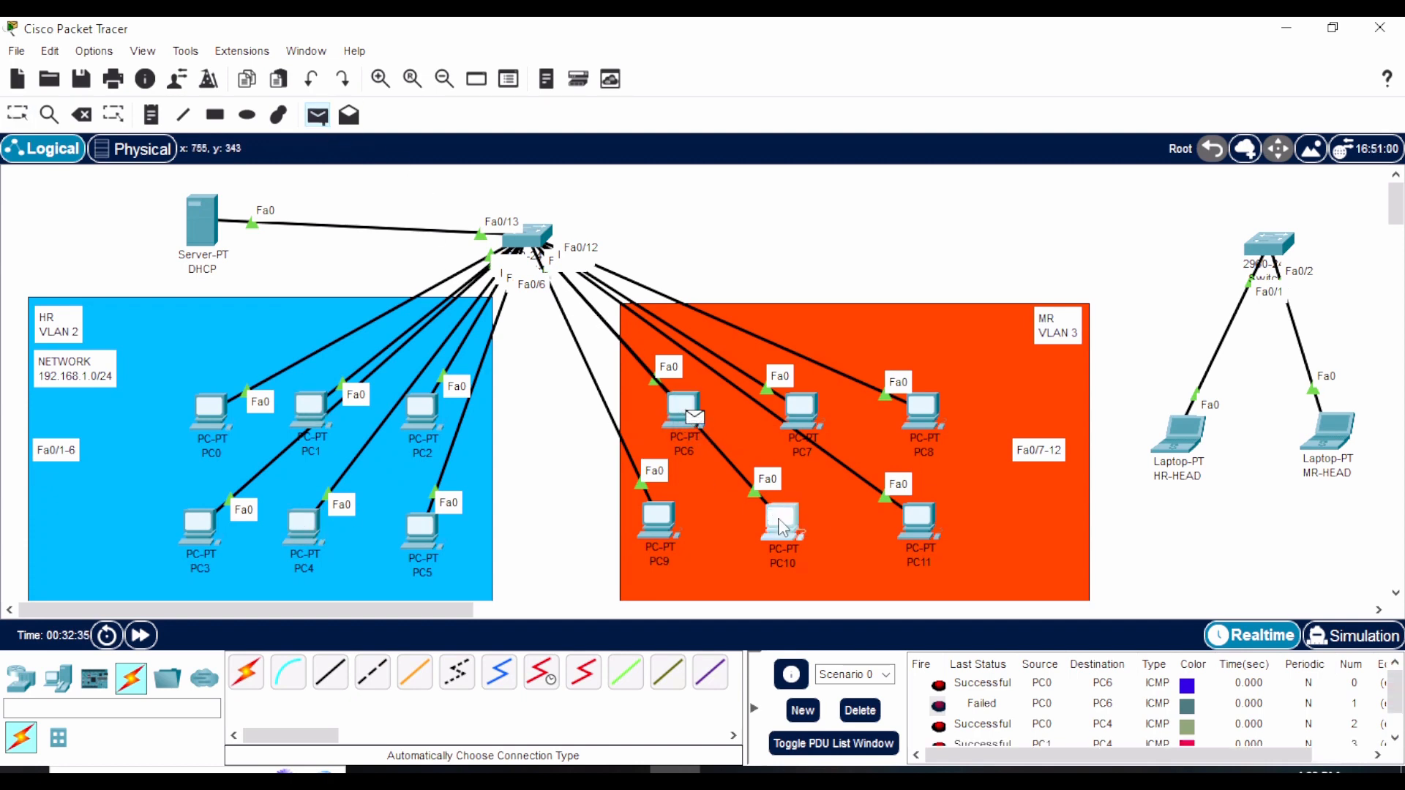
{"action": "scroll", "coordinate": [988, 732], "scroll_direction": "down", "scroll_amount": 2}
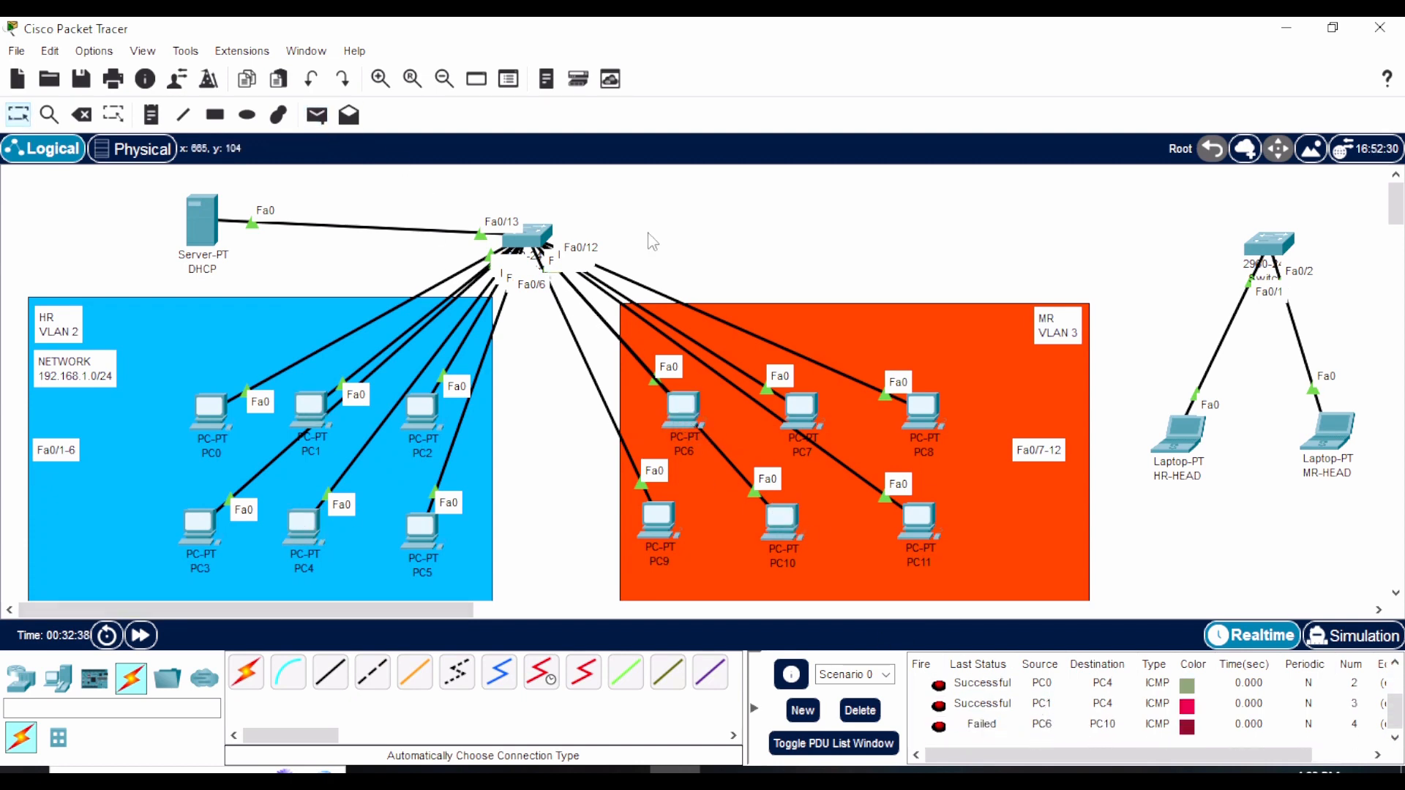
{"action": "left_click", "coordinate": [317, 115]}
{"action": "left_click", "coordinate": [682, 407]}
{"action": "left_click", "coordinate": [780, 518]}
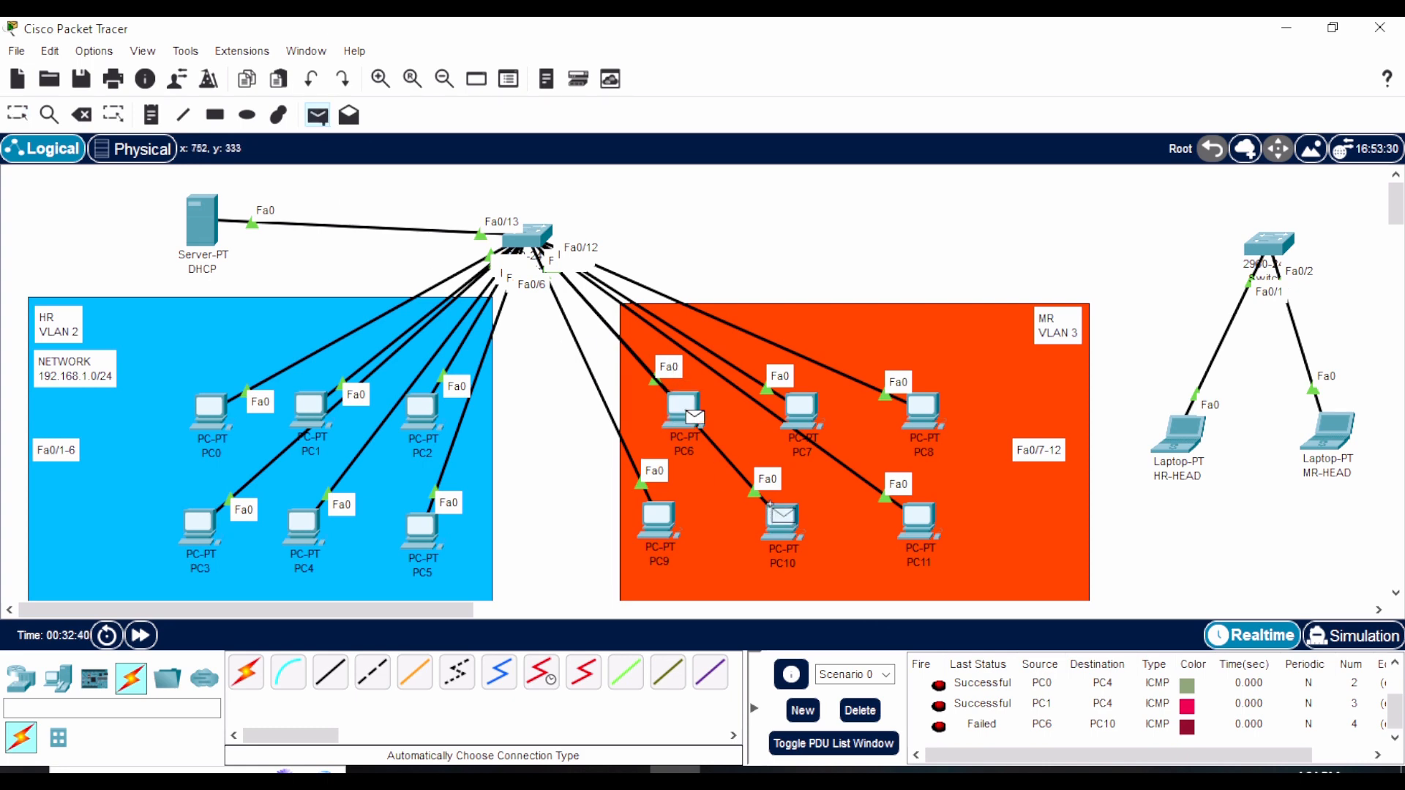
{"action": "scroll", "coordinate": [1025, 699], "scroll_direction": "down", "scroll_amount": 2}
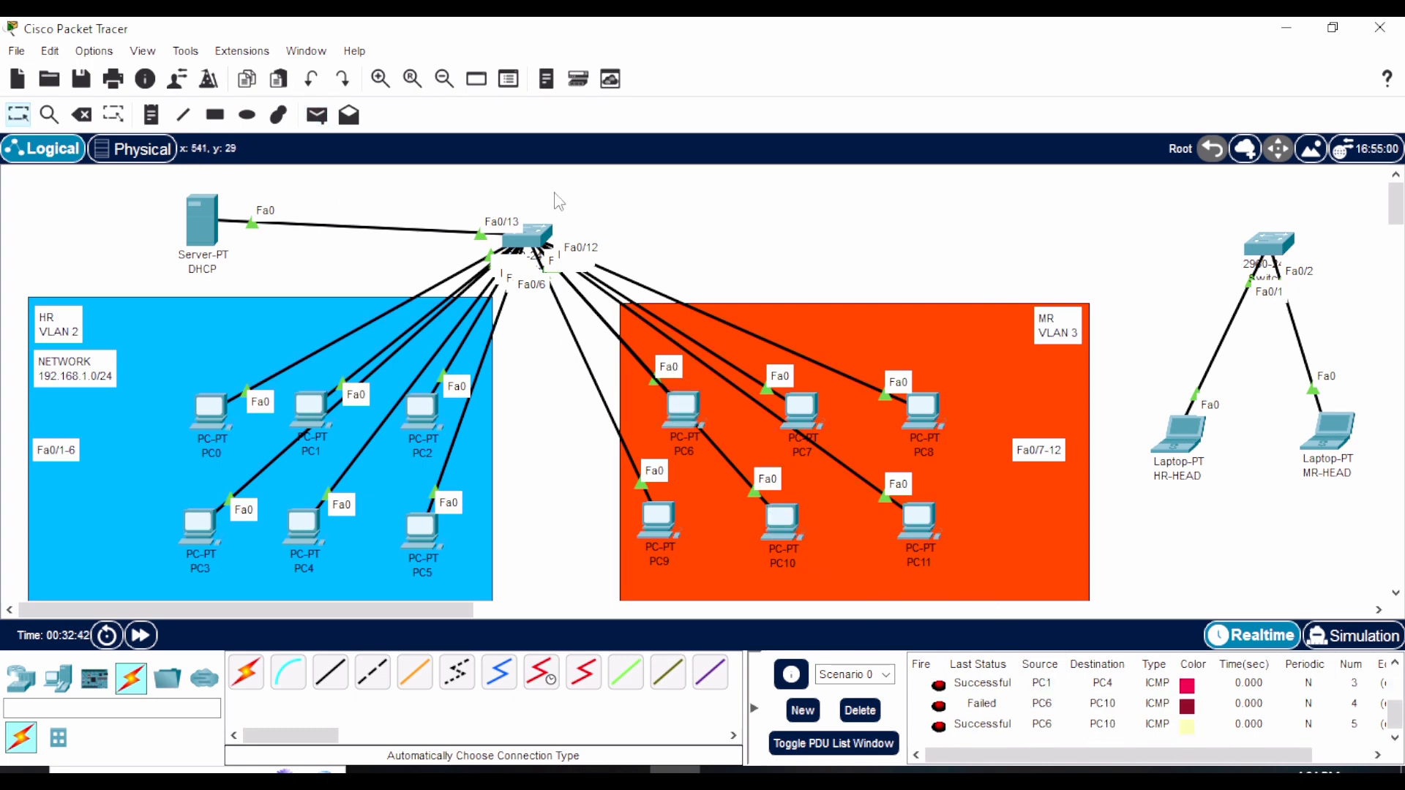
Step: Send a simple PDU from PC9 to PC10 to test another pair of PCs in the MR VLAN
{"action": "left_click", "coordinate": [317, 115]}
{"action": "left_click", "coordinate": [657, 518]}
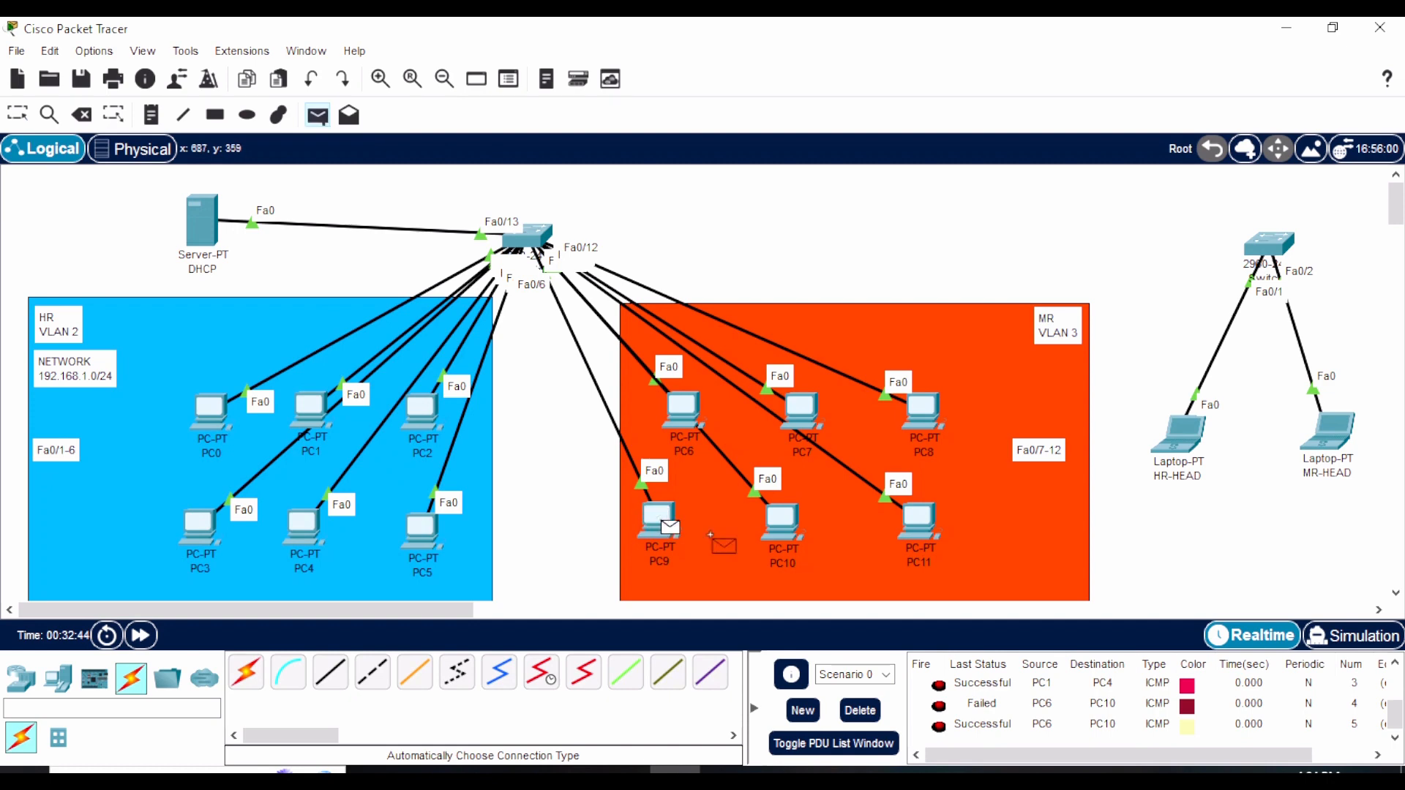
{"action": "left_click", "coordinate": [780, 518]}
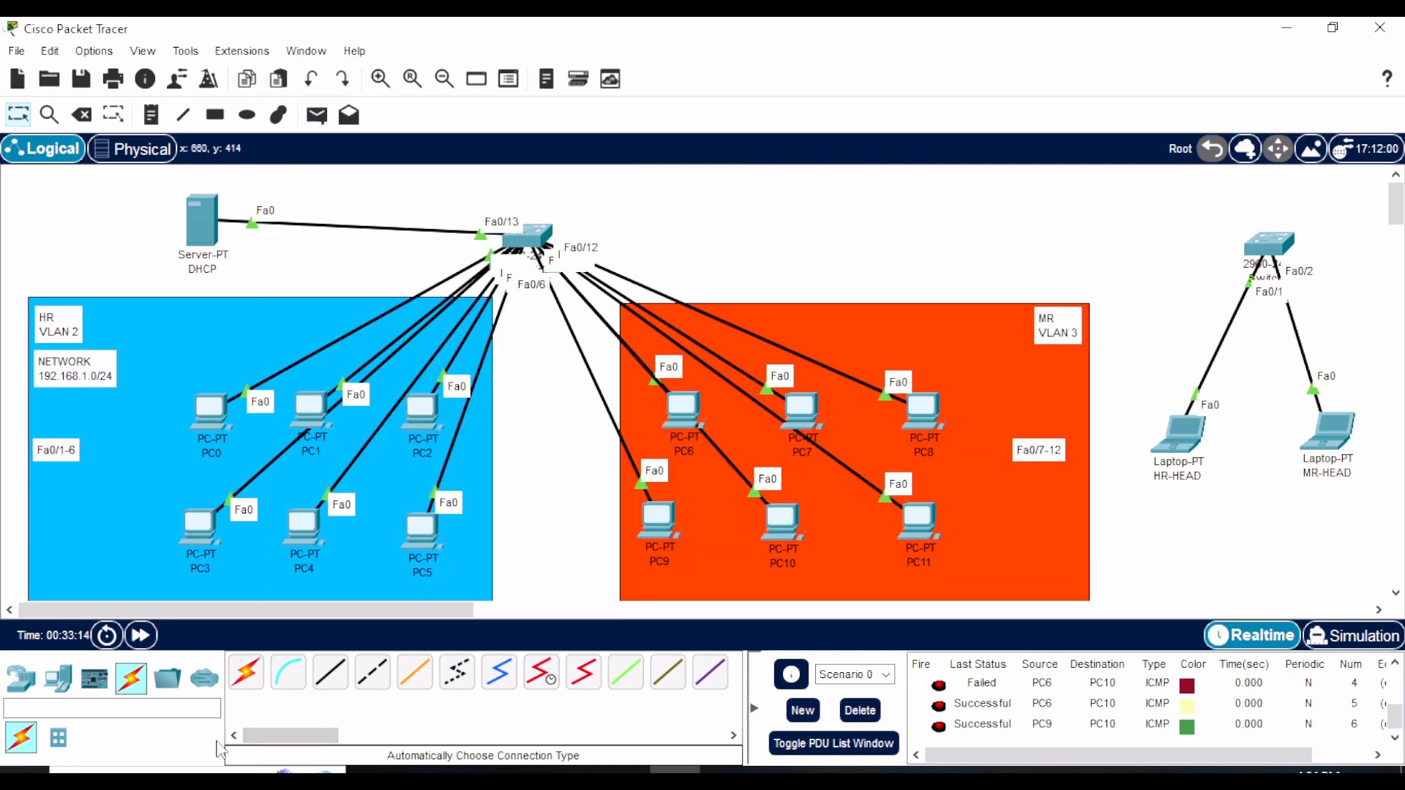
Step: Connect Switch0 to the laptops' switch with an automatically chosen cable and fast-forward time to bring the link up
{"action": "left_click", "coordinate": [246, 681]}
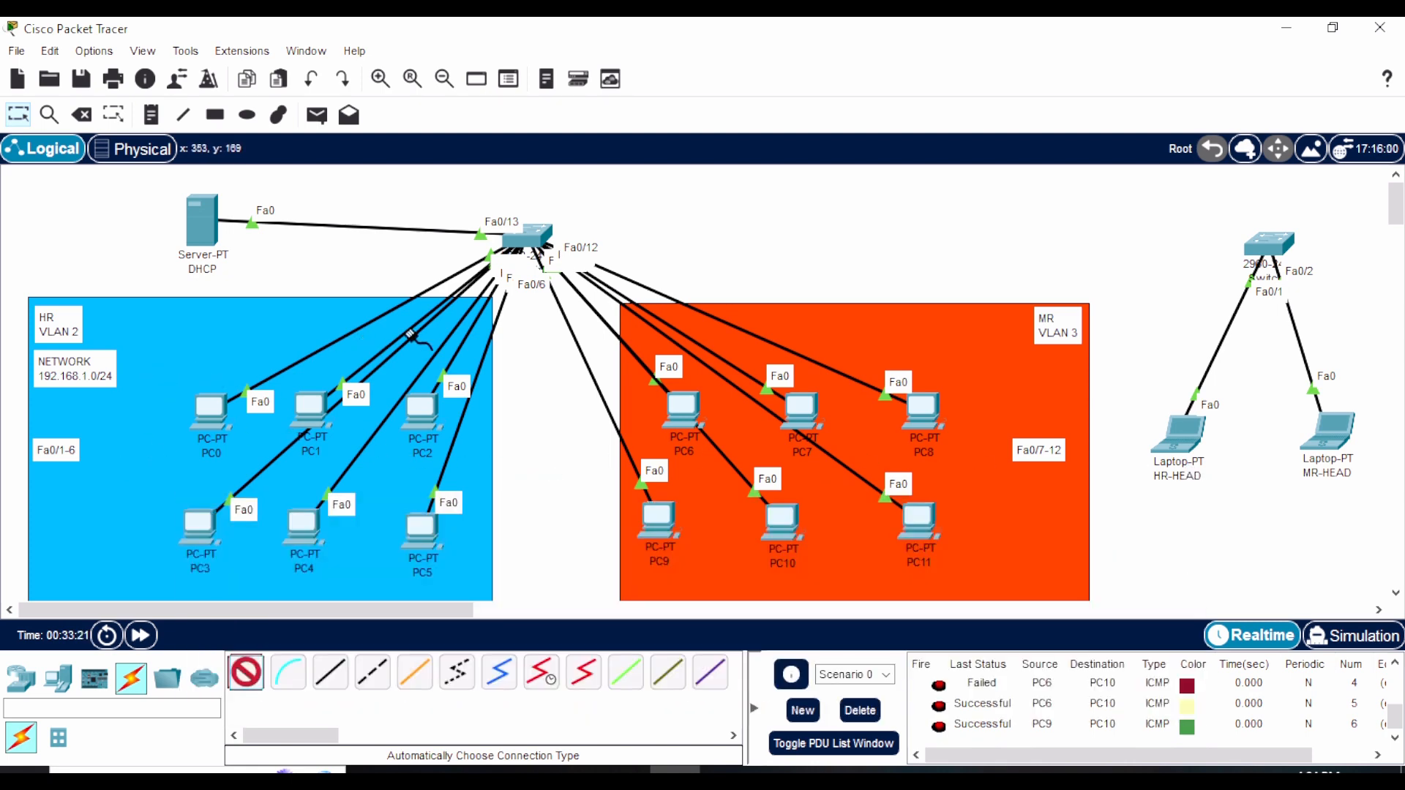
{"action": "left_click", "coordinate": [524, 236]}
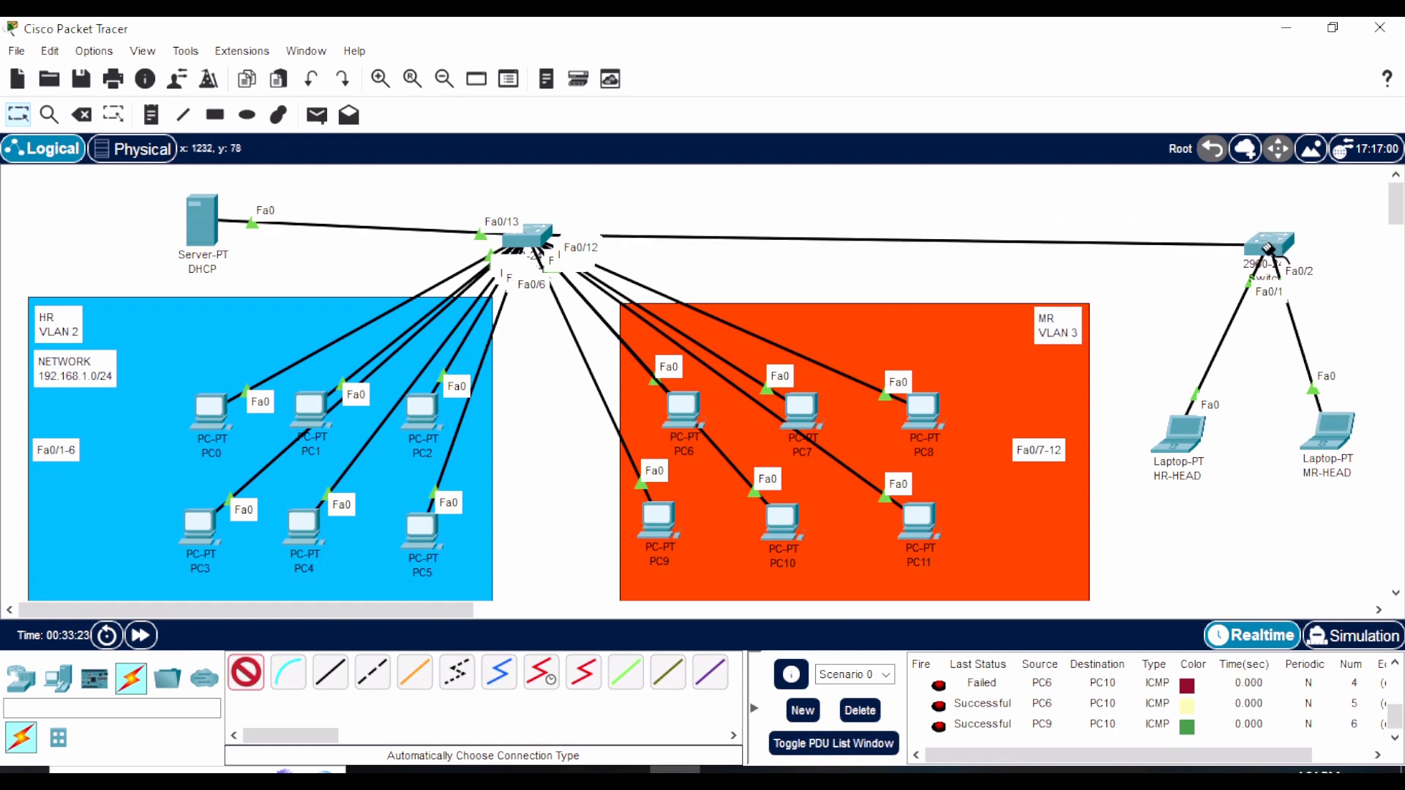
{"action": "left_click", "coordinate": [1267, 248]}
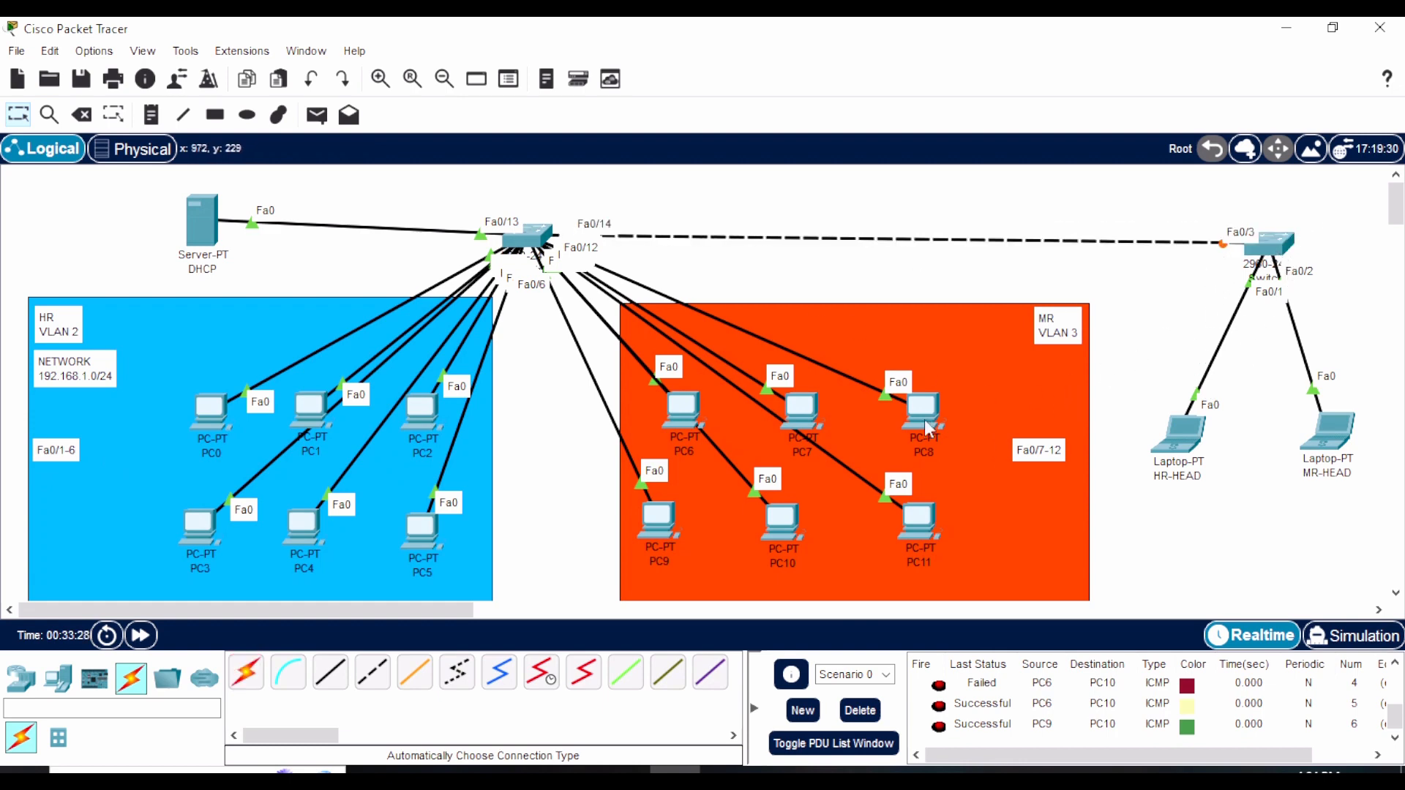
{"action": "left_click", "coordinate": [142, 636]}
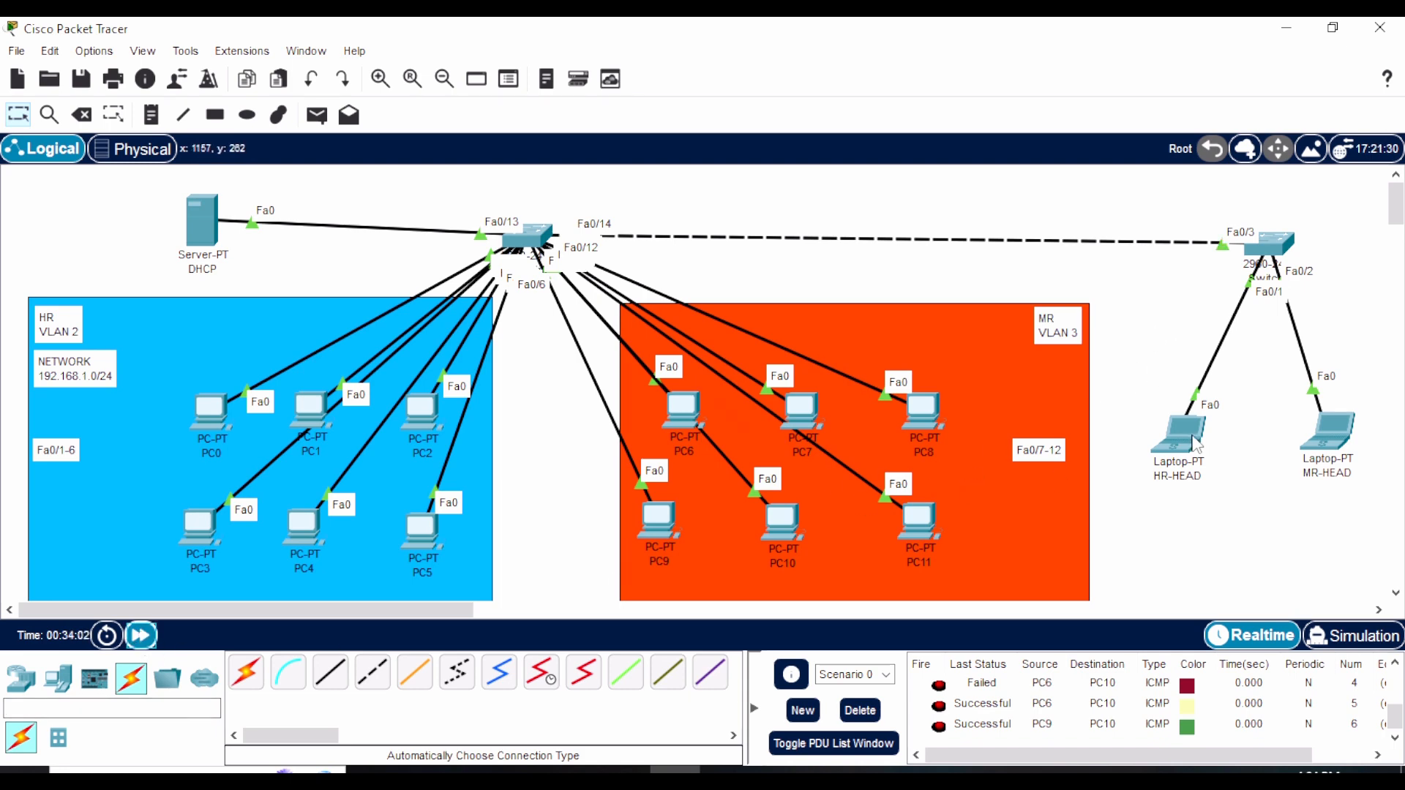
Step: Set the HR-HEAD laptop's IP configuration to DHCP and close its window
{"action": "left_click", "coordinate": [1193, 437]}
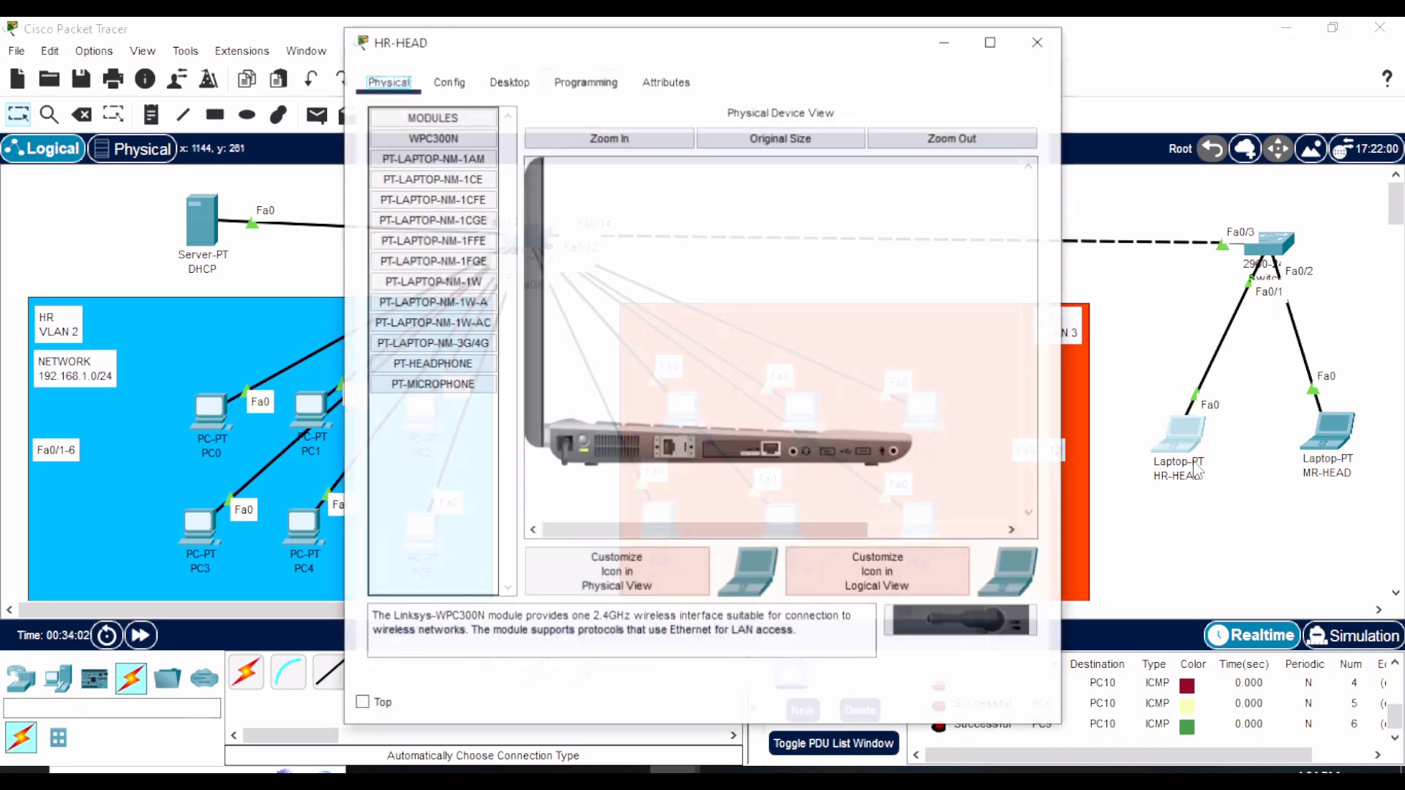
{"action": "left_click", "coordinate": [509, 81]}
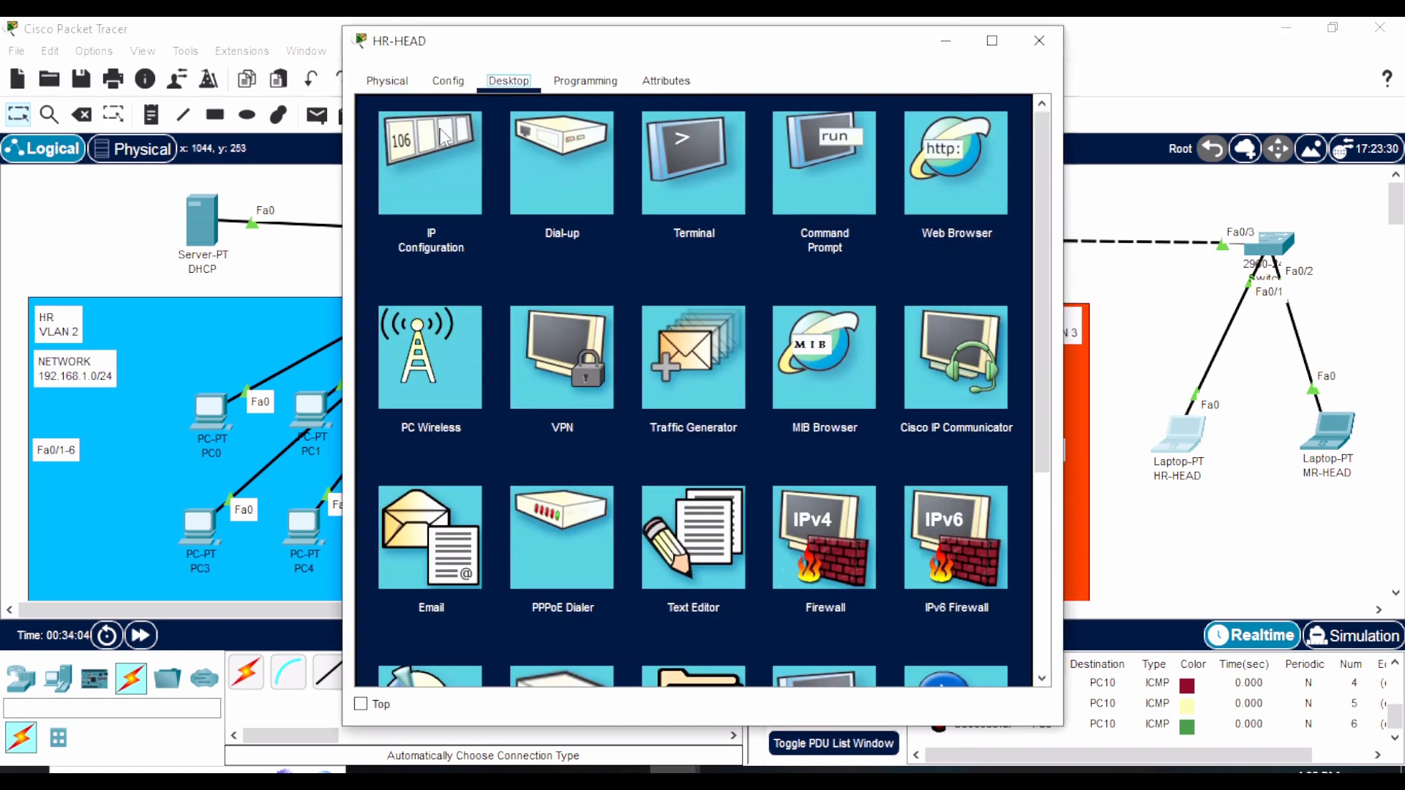
{"action": "left_click", "coordinate": [412, 161]}
{"action": "left_click", "coordinate": [382, 196]}
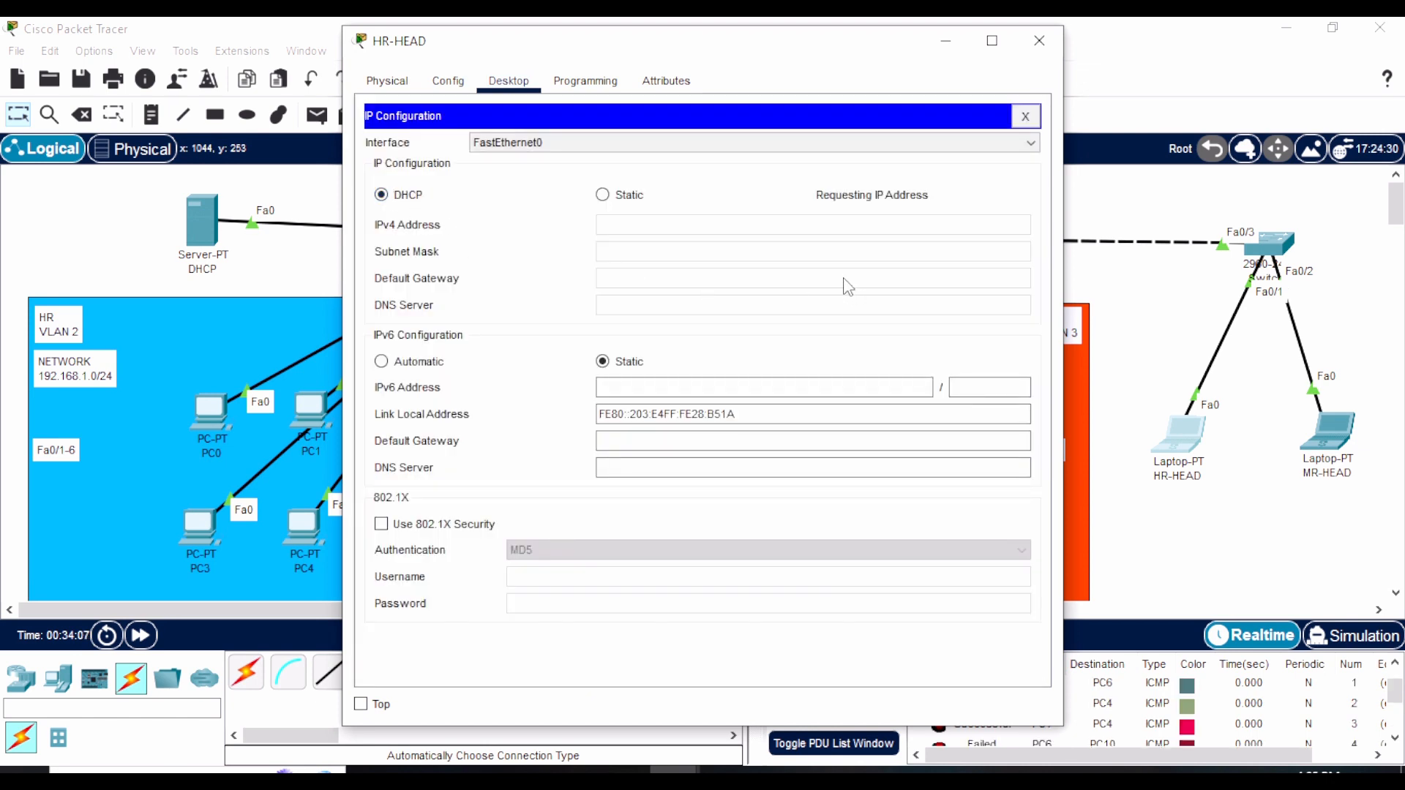
{"action": "left_click", "coordinate": [1040, 41]}
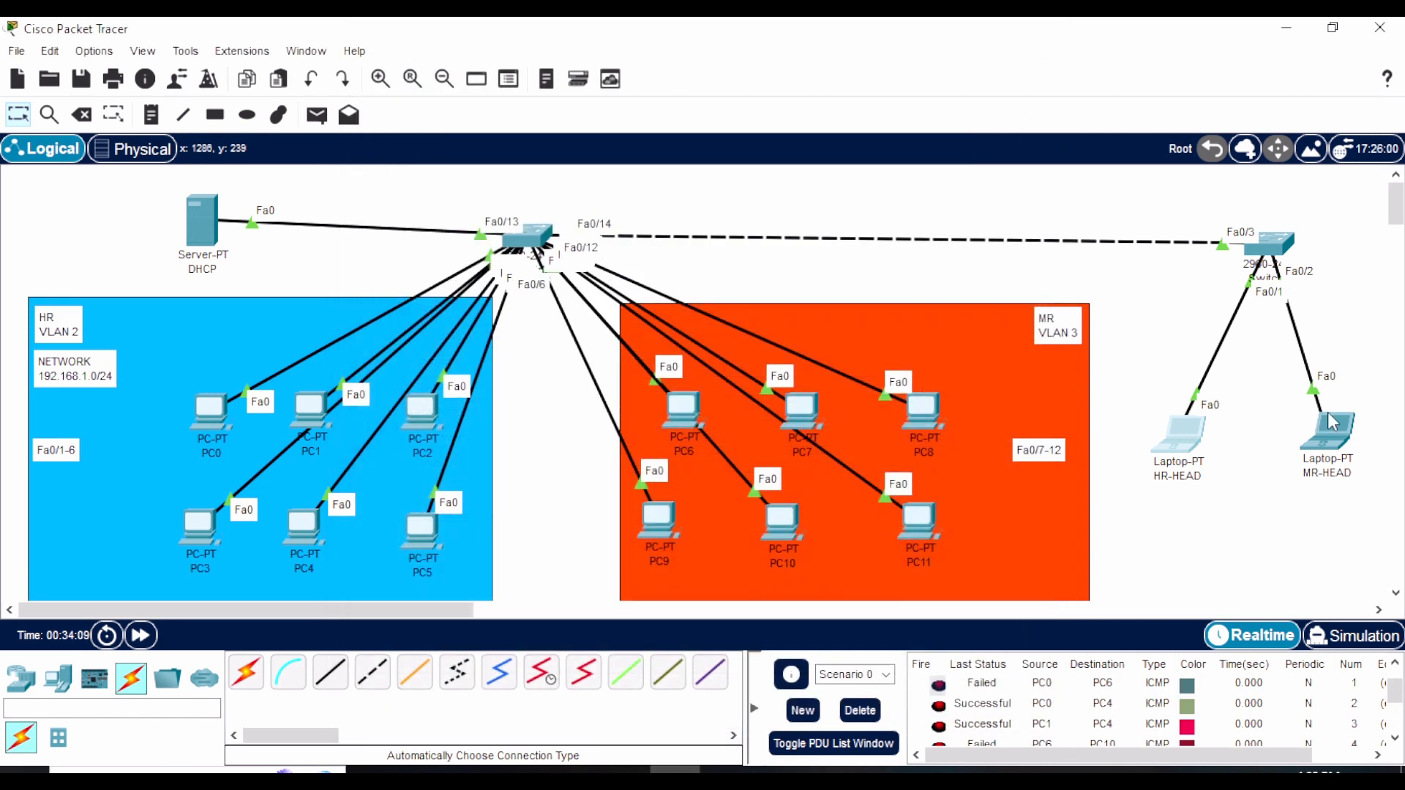
Step: Set the MR-HEAD laptop's IP configuration to DHCP and close its window
{"action": "left_click", "coordinate": [1328, 432]}
{"action": "left_click", "coordinate": [508, 81]}
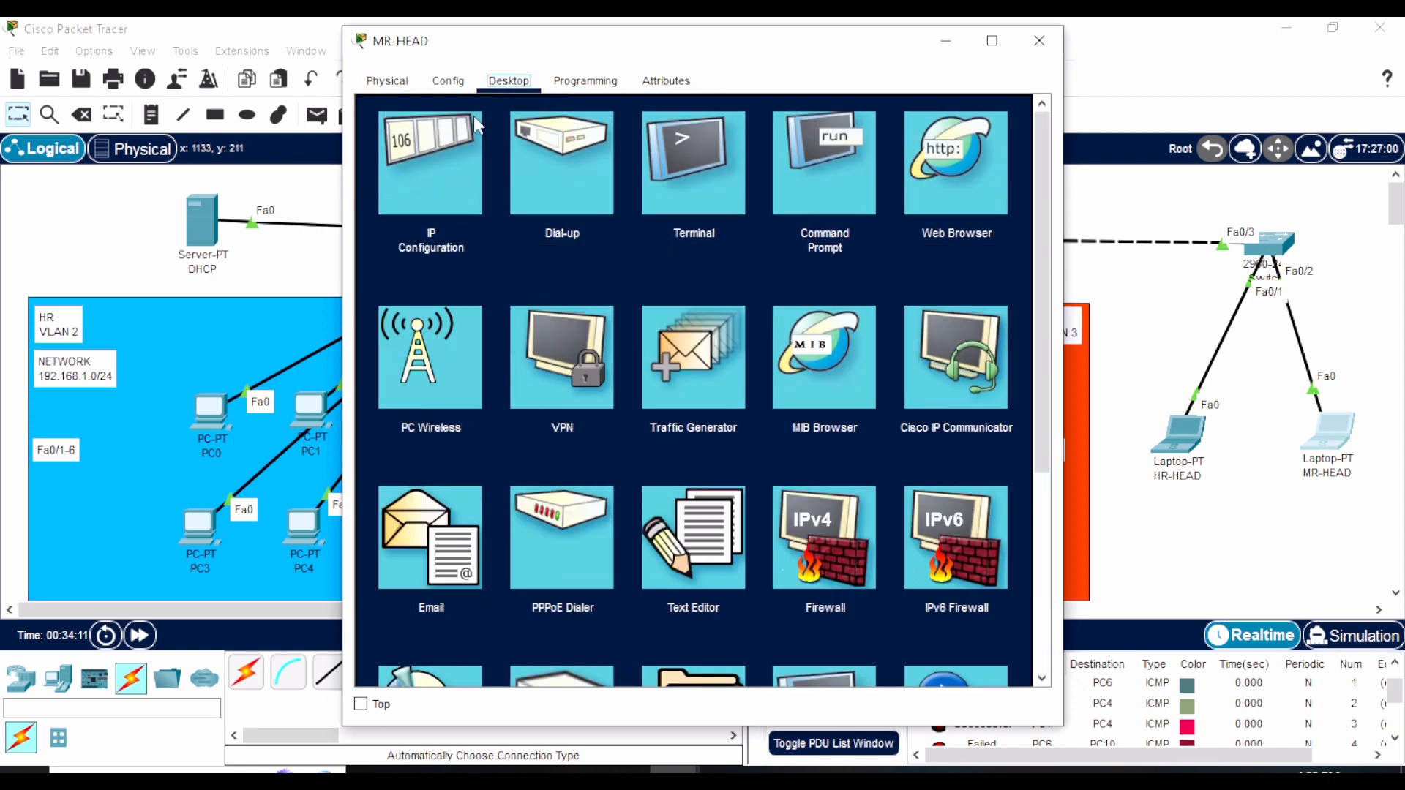
{"action": "left_click", "coordinate": [428, 181]}
{"action": "left_click", "coordinate": [382, 195]}
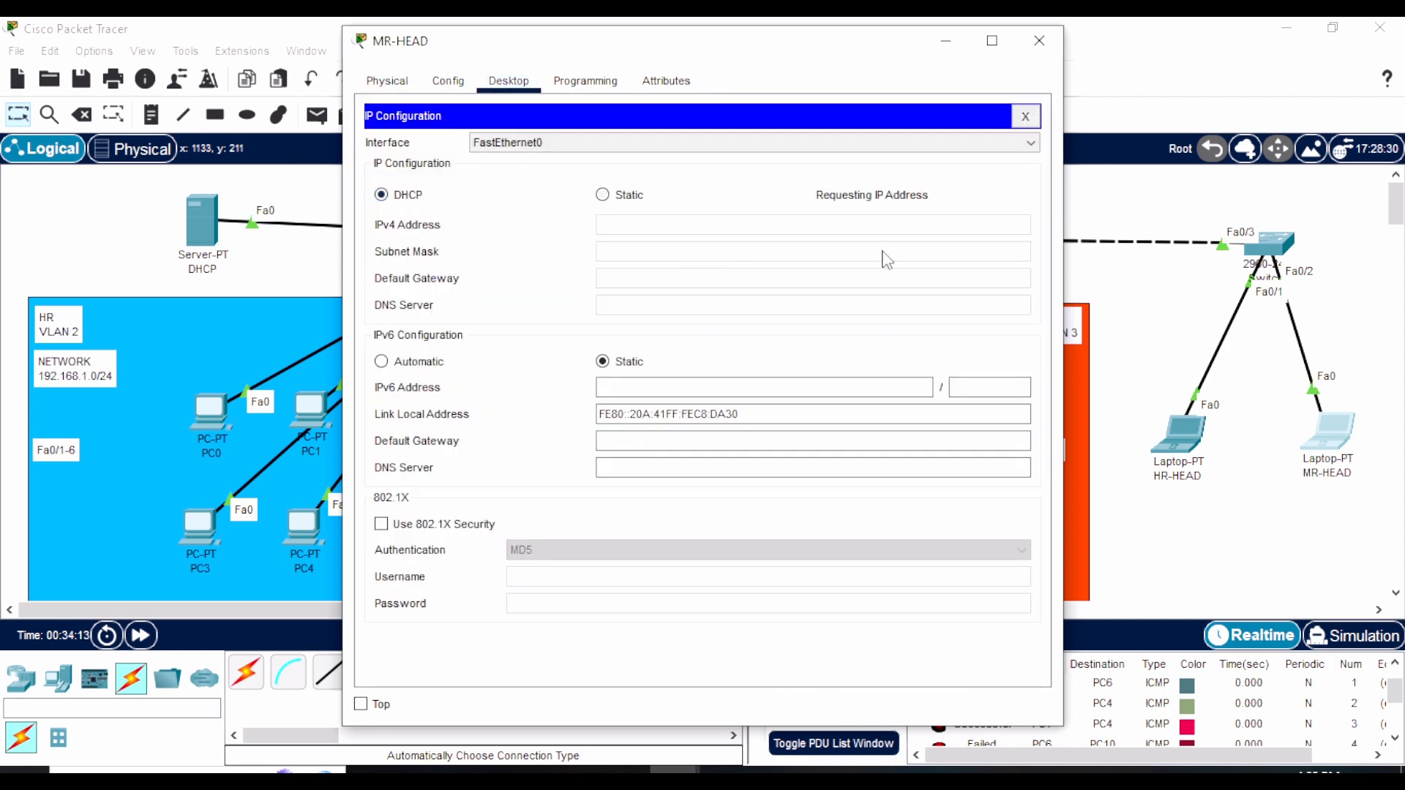
{"action": "left_click", "coordinate": [1039, 40]}
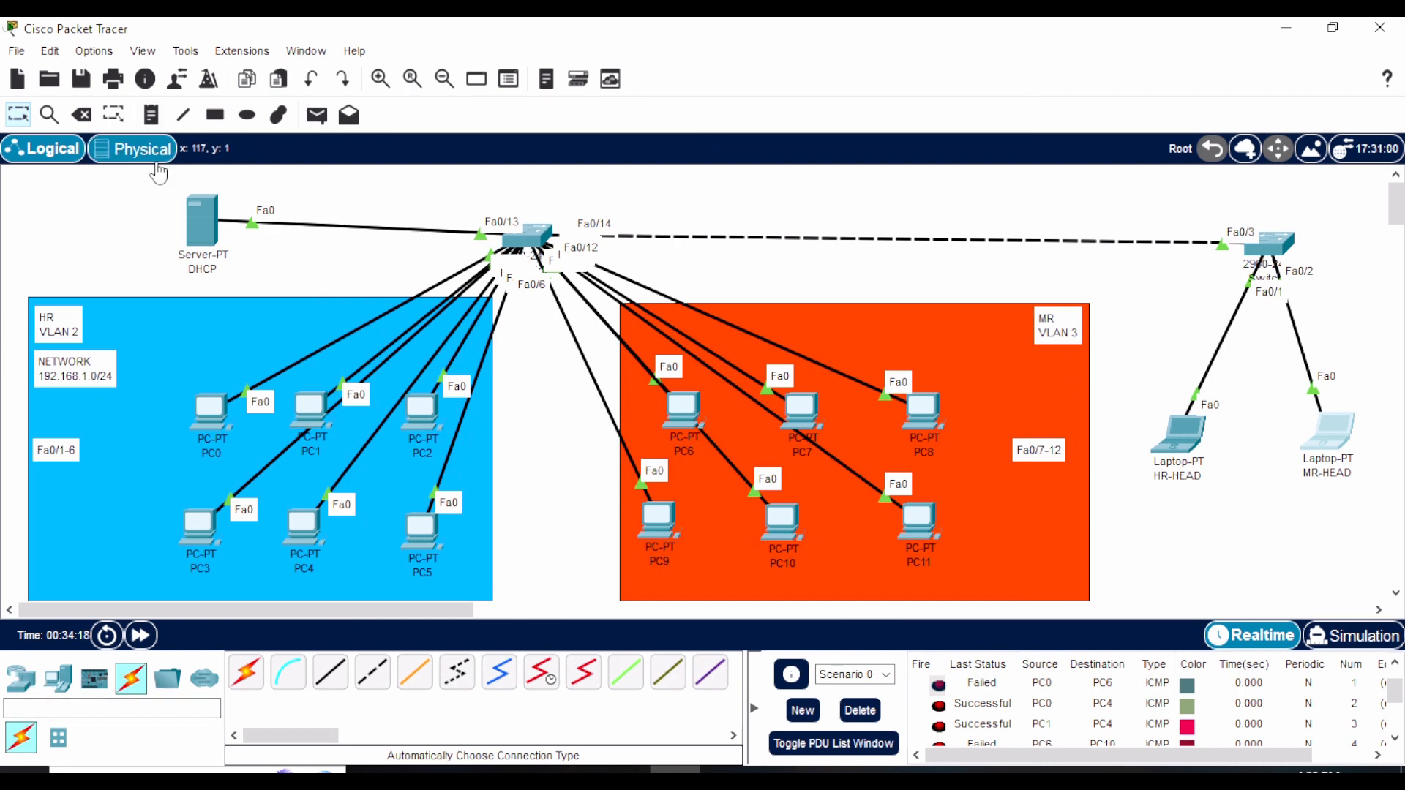
Step: Send a simple PDU from the HR-HEAD laptop to the MR-HEAD laptop to test their connectivity
{"action": "left_click", "coordinate": [317, 115]}
{"action": "left_click", "coordinate": [1180, 433]}
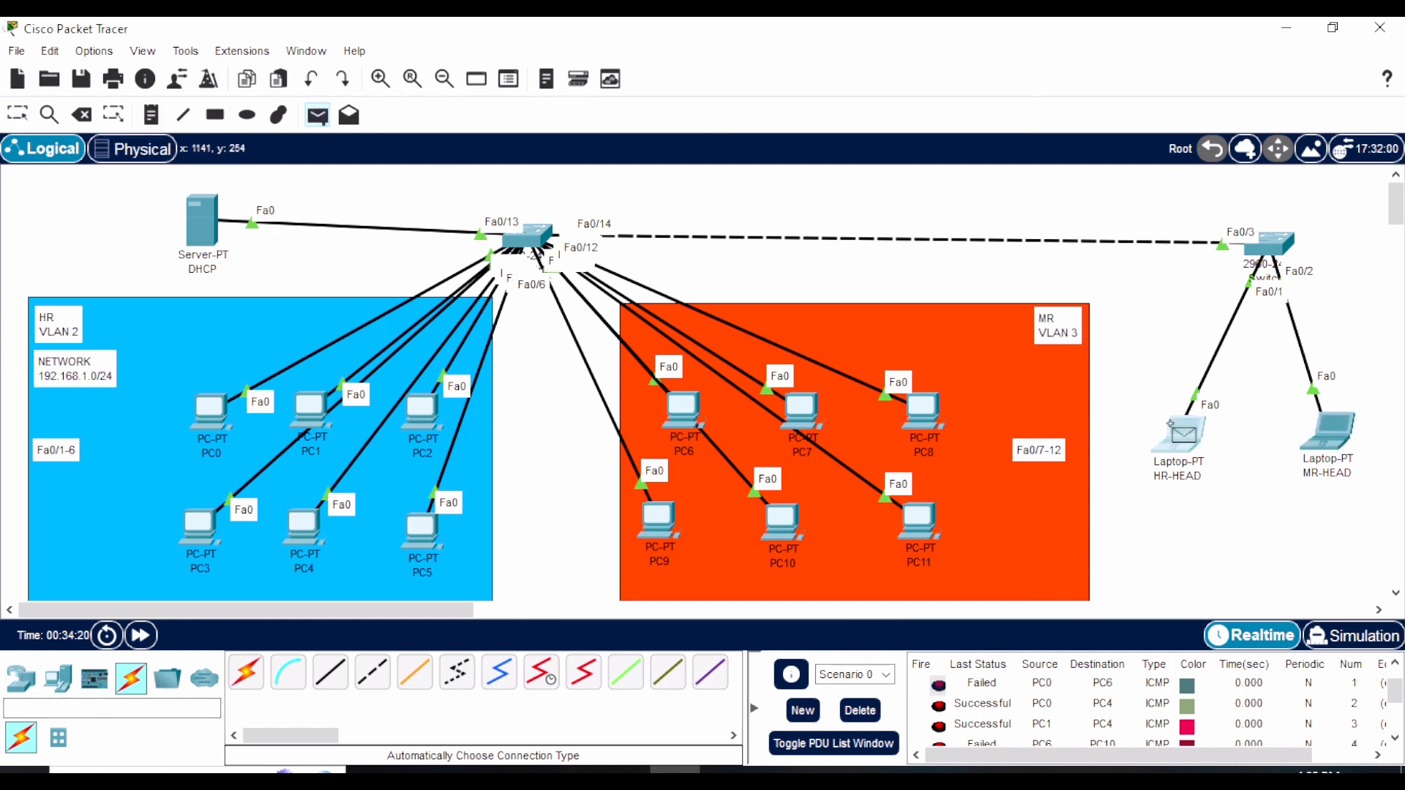
{"action": "left_click", "coordinate": [1326, 433]}
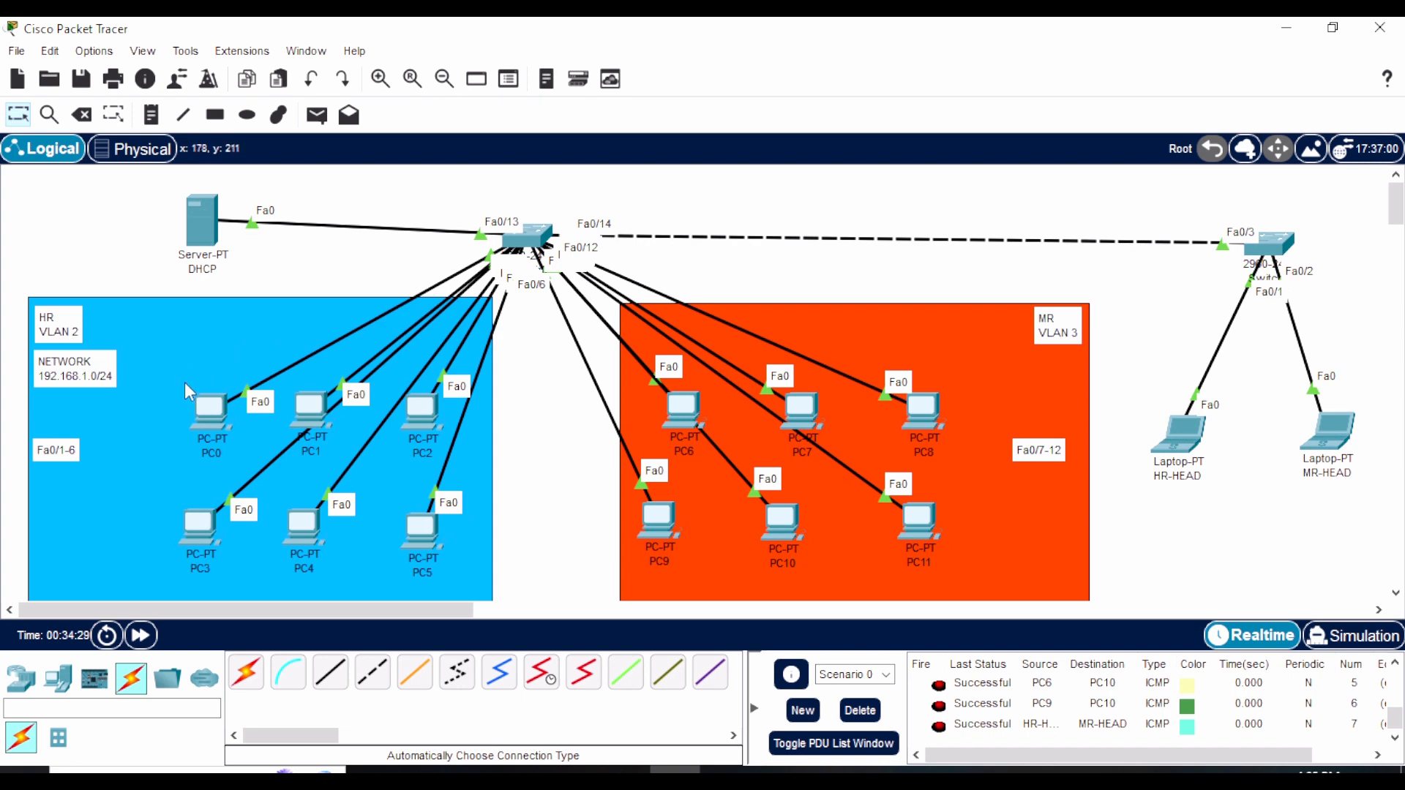
Step: Test the link between the switches by sending a simple PDU from the HR-HEAD laptop to PC5 twice
{"action": "left_click", "coordinate": [316, 115]}
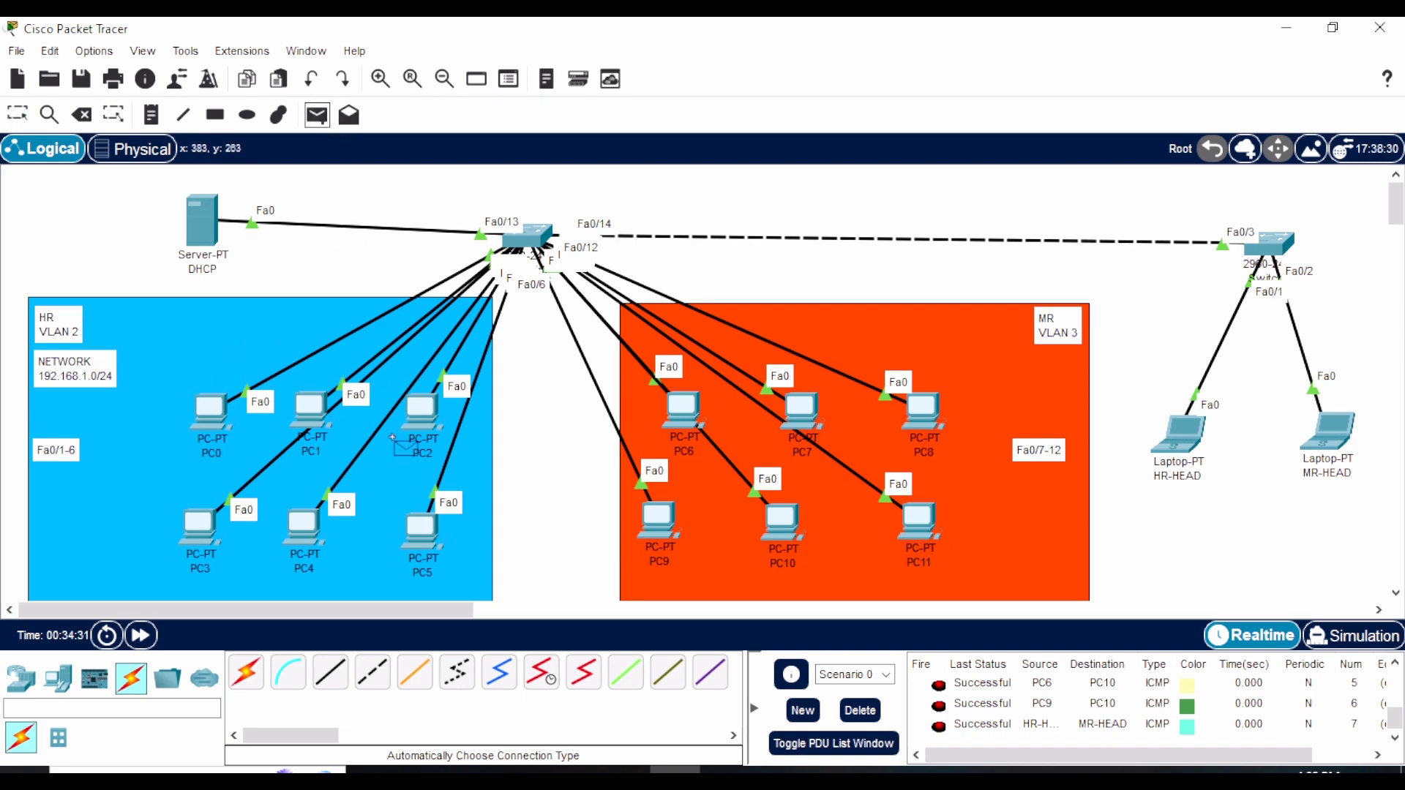
{"action": "left_click", "coordinate": [1175, 436]}
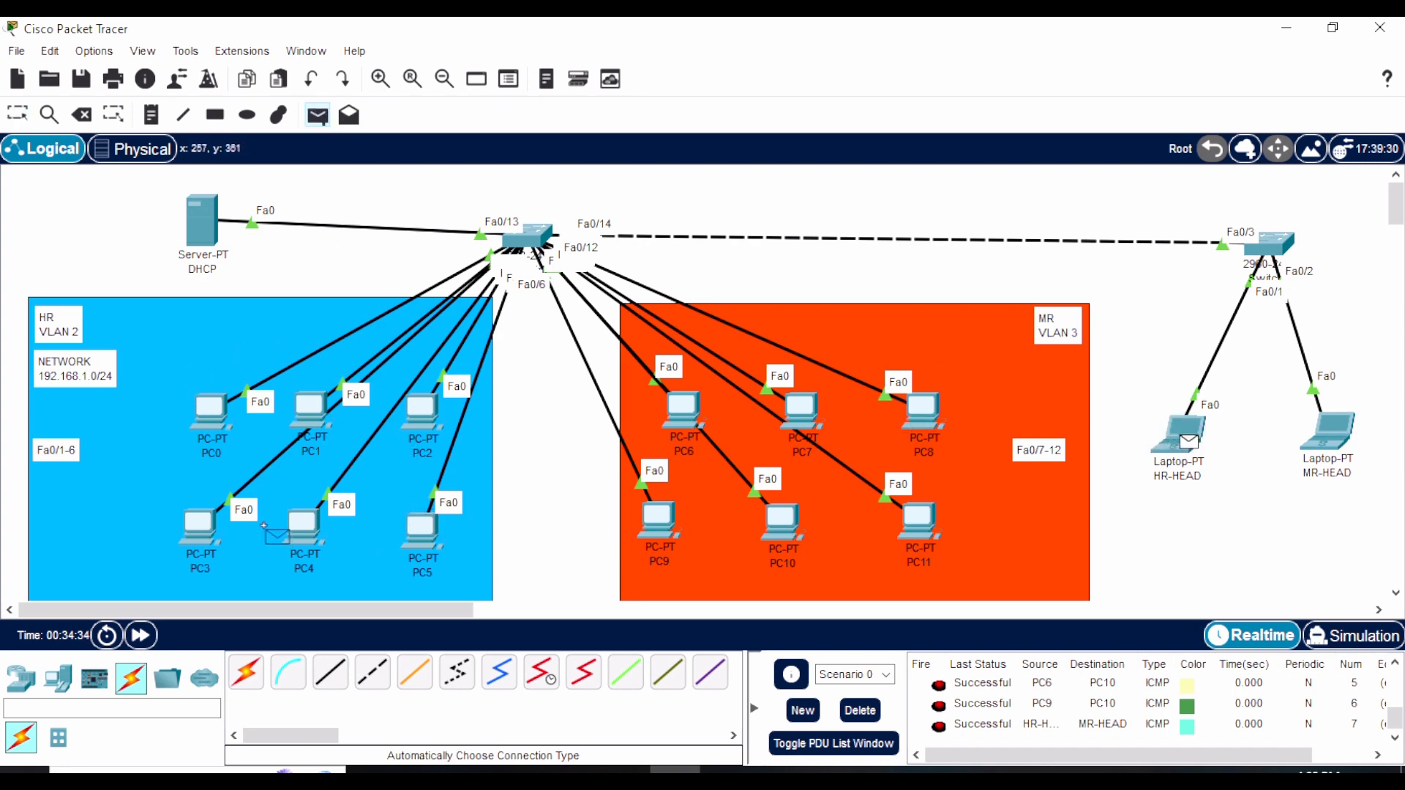
{"action": "left_click", "coordinate": [423, 533]}
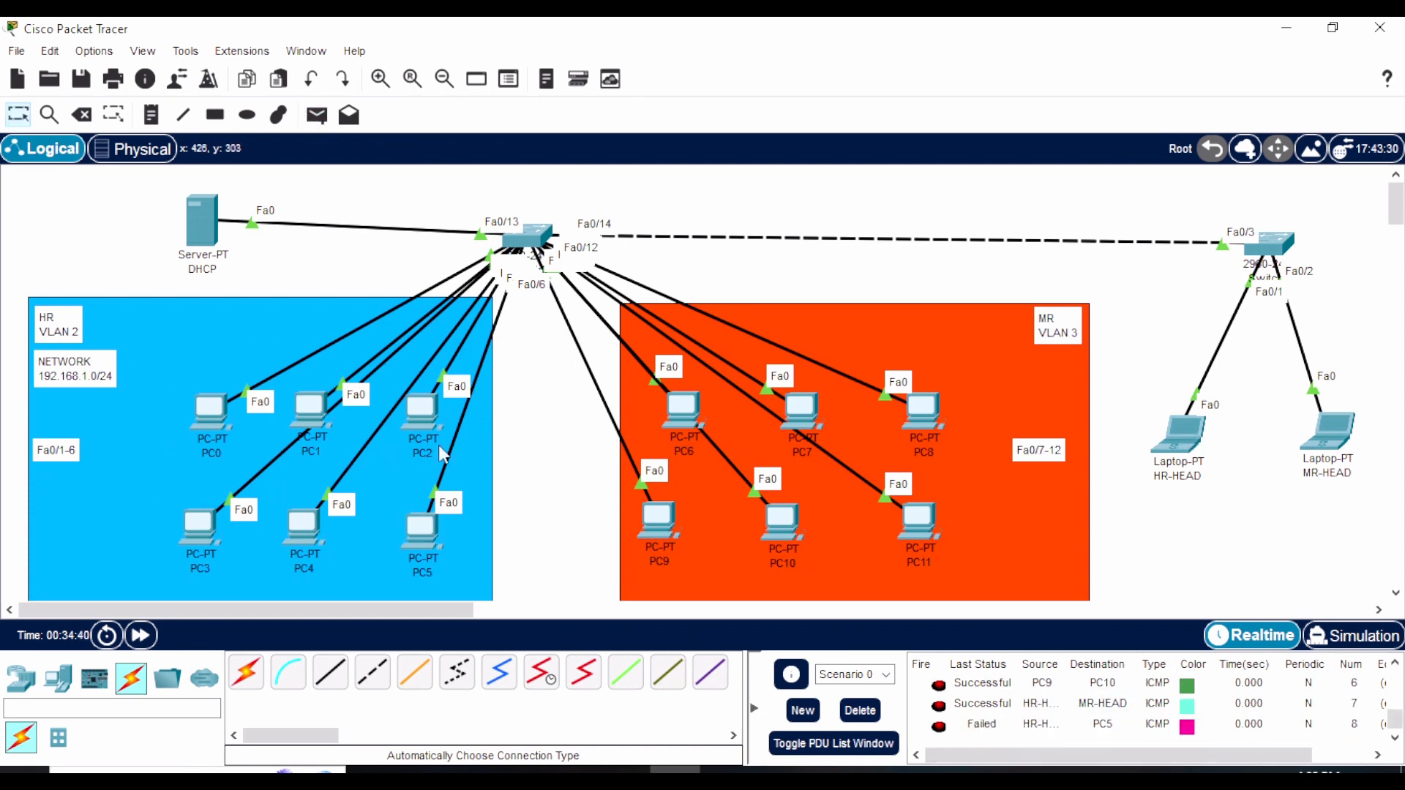
{"action": "left_click", "coordinate": [317, 115]}
{"action": "left_click", "coordinate": [1175, 434]}
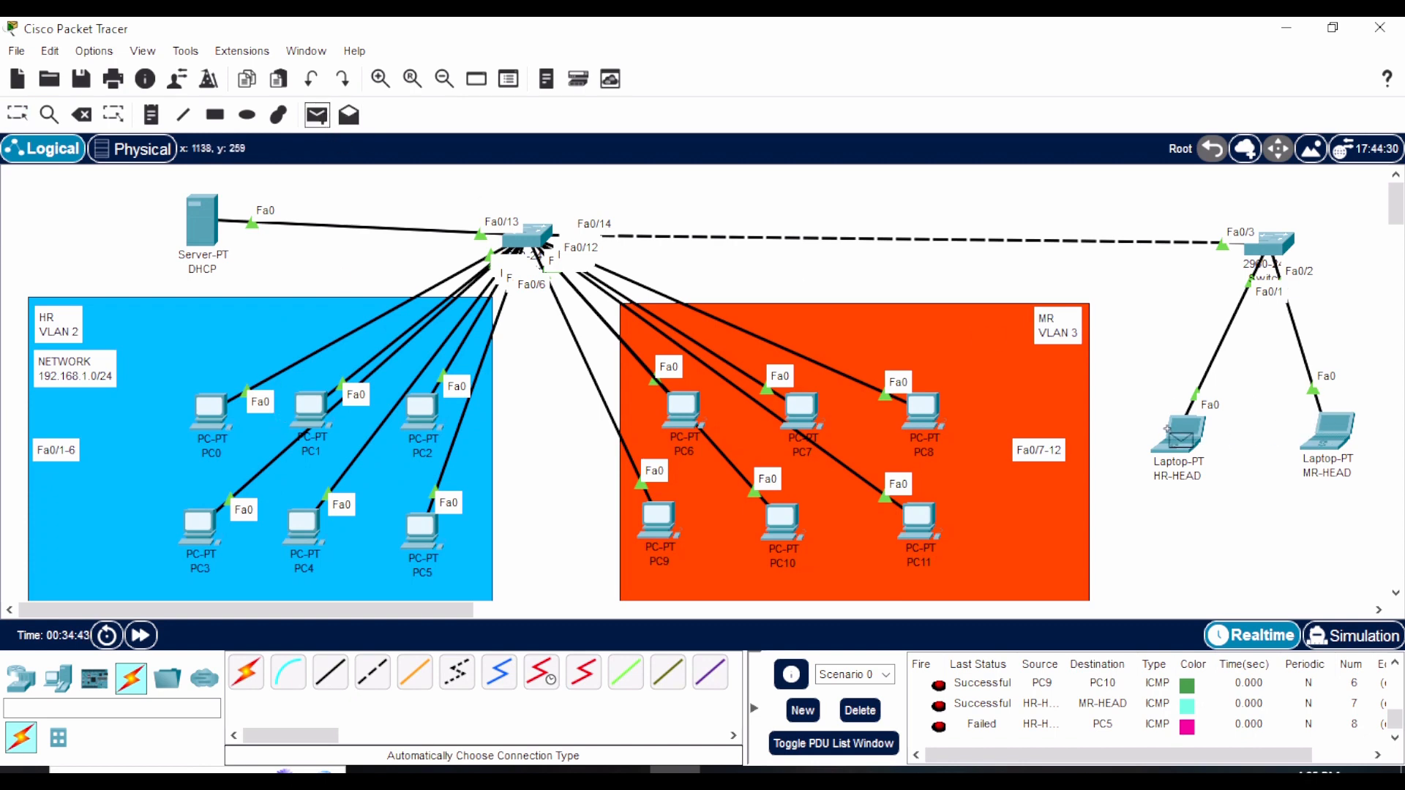
{"action": "left_click", "coordinate": [1167, 429]}
{"action": "left_click", "coordinate": [413, 523]}
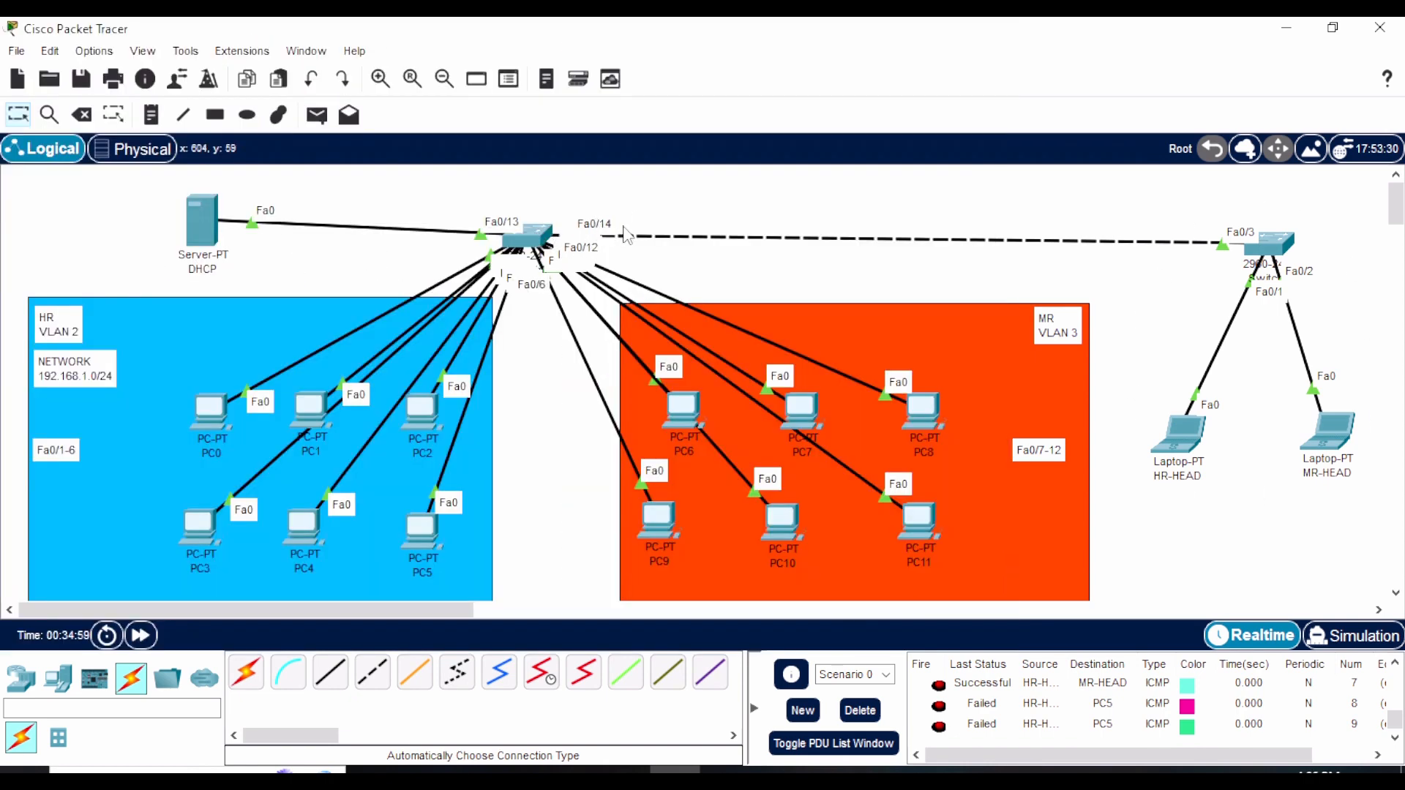
Step: Set Switch0's FastEthernet0/14 port to trunk mode and check the VLANs allowed on it
{"action": "left_click", "coordinate": [541, 235]}
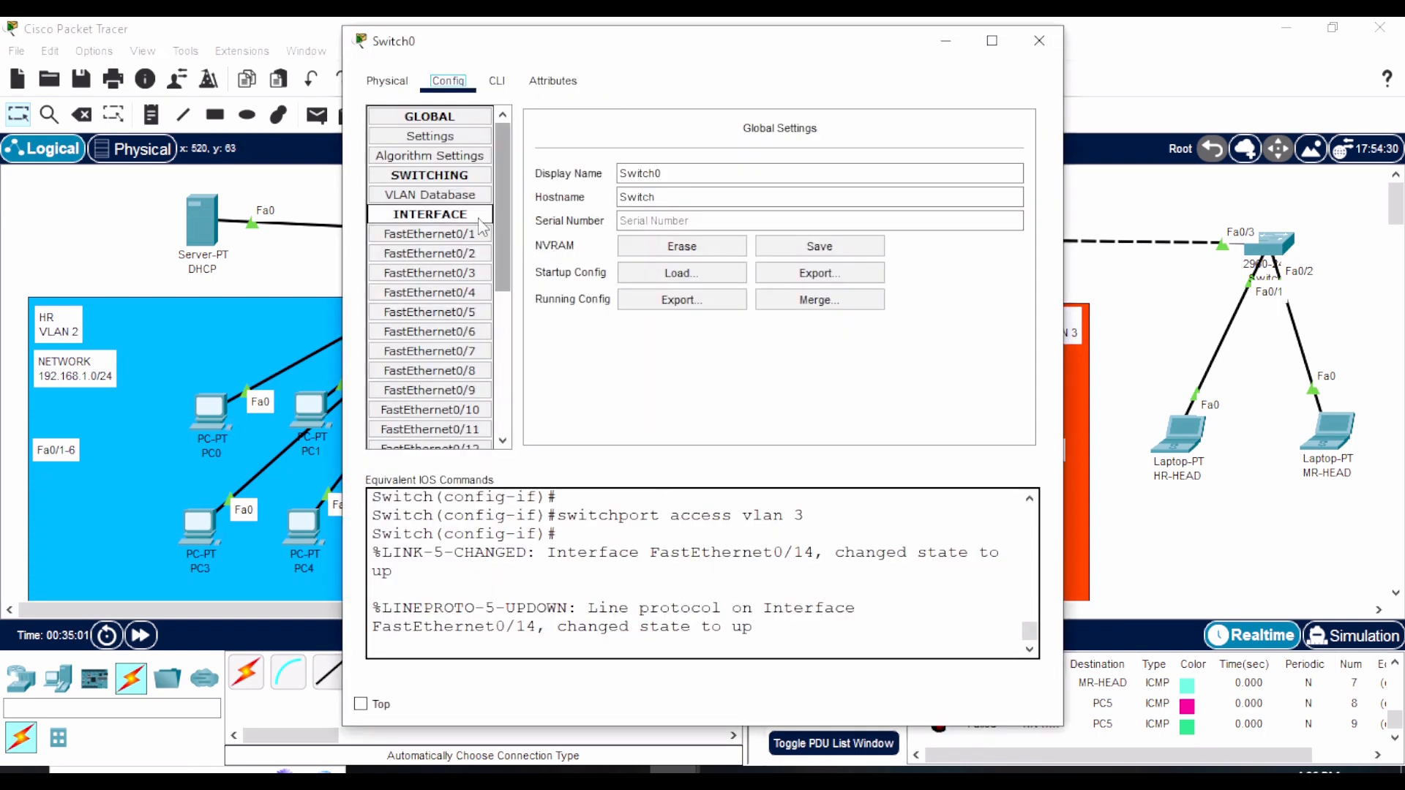
{"action": "scroll", "coordinate": [449, 366], "scroll_direction": "down", "scroll_amount": 5}
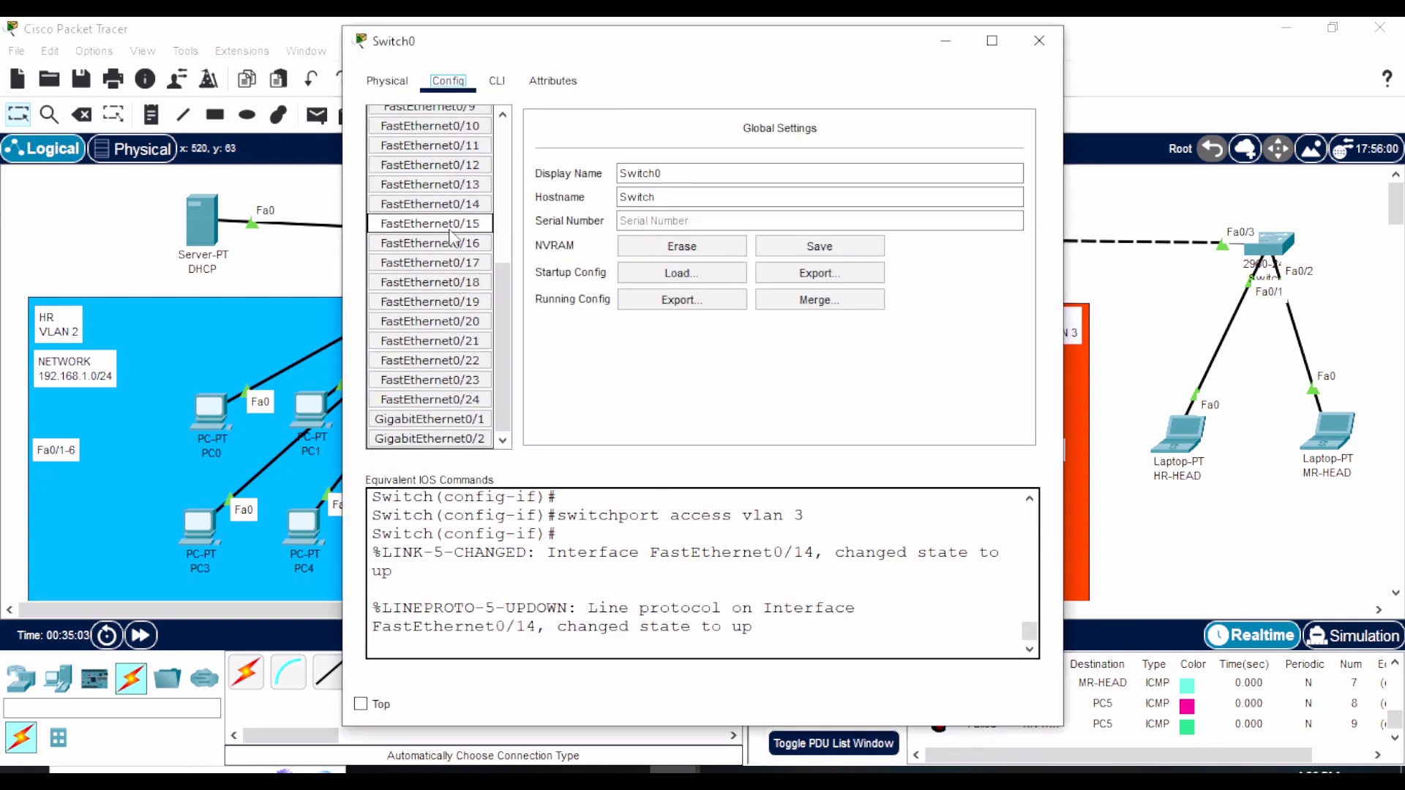
{"action": "left_click", "coordinate": [452, 211]}
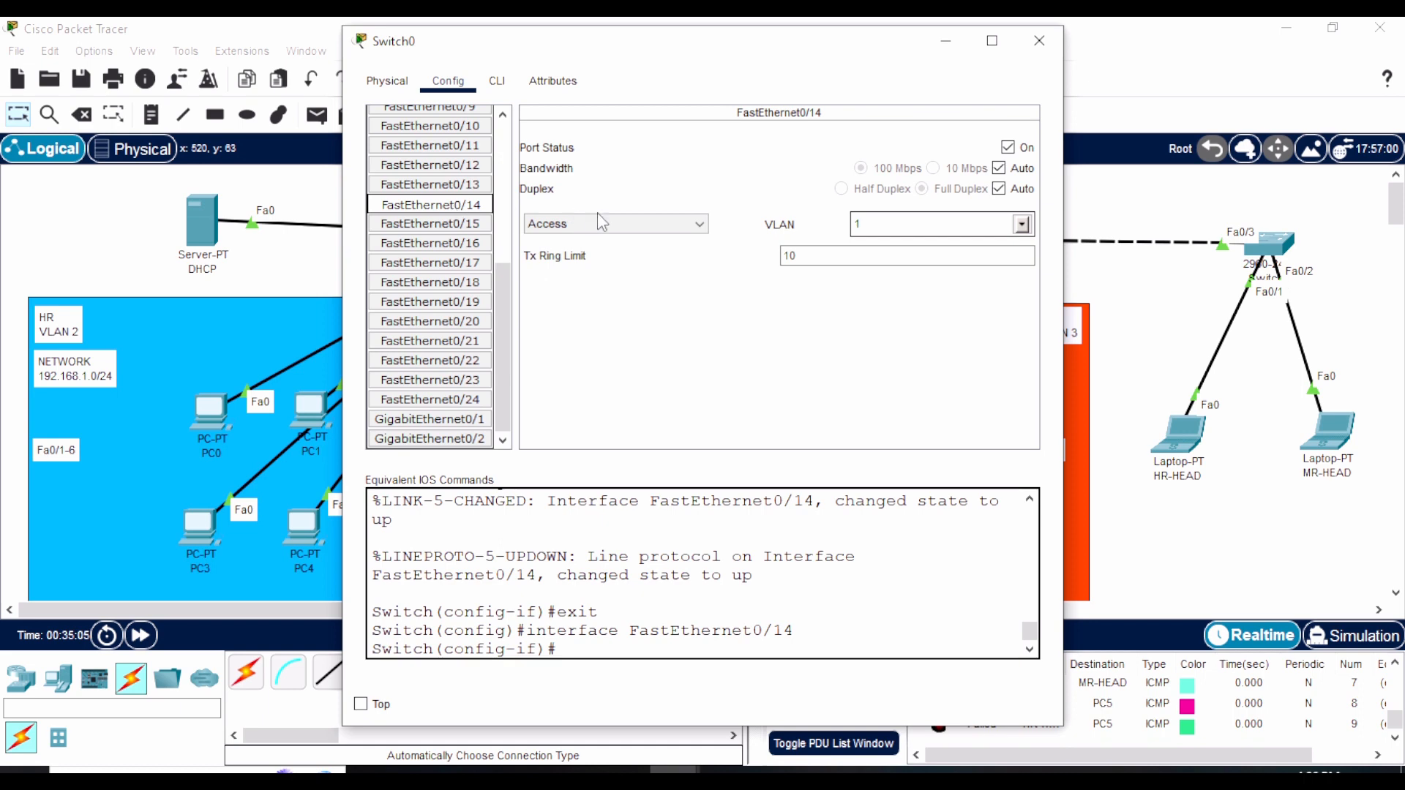
{"action": "left_click", "coordinate": [596, 223]}
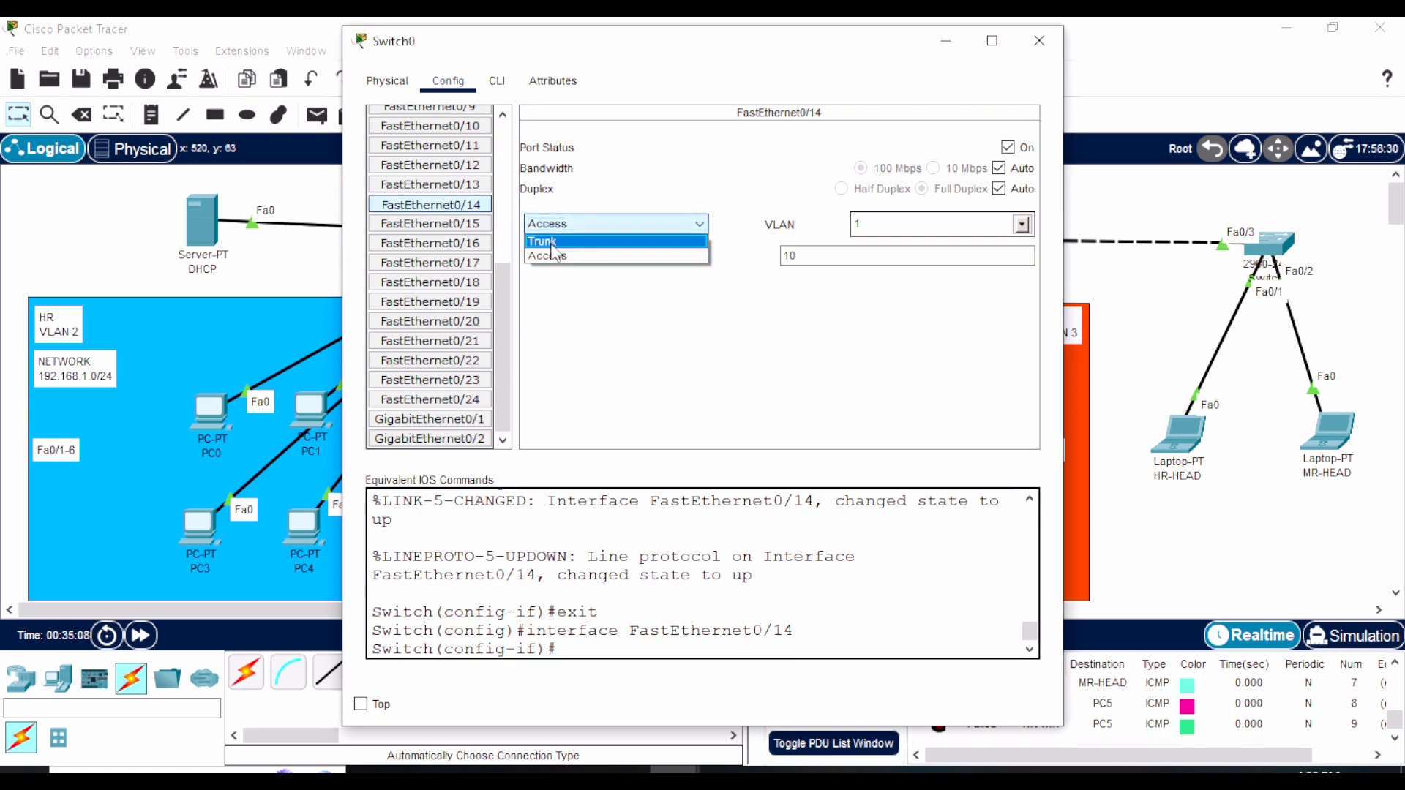
{"action": "left_click", "coordinate": [551, 242]}
{"action": "left_click", "coordinate": [1022, 225]}
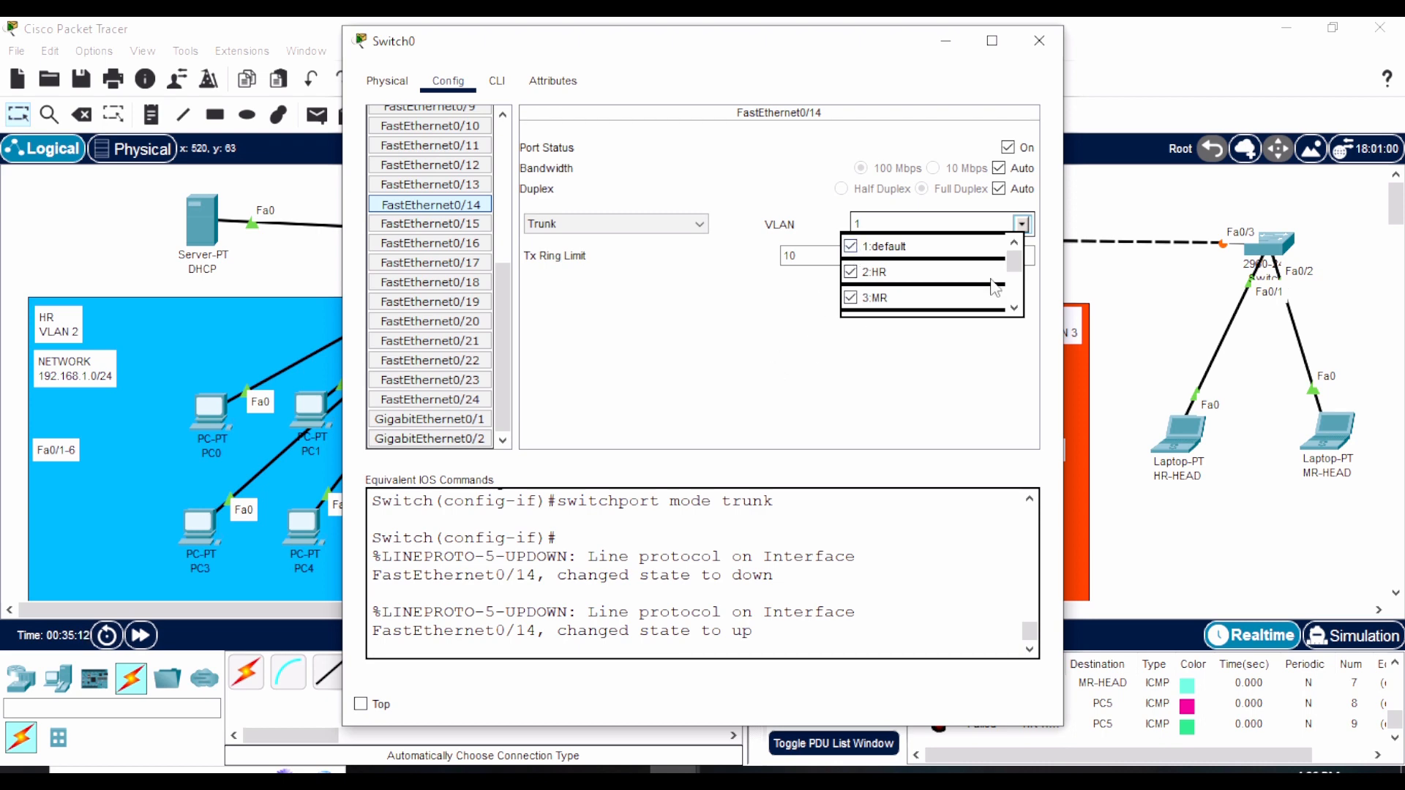
Step: Review the VLANs allowed on Switch0's FastEthernet0/14 trunk port and close the switch's window
{"action": "mouse_move", "coordinate": [1013, 252]}
{"action": "left_mouse_down"}
{"action": "mouse_move", "coordinate": [1026, 313]}
{"action": "mouse_move", "coordinate": [1030, 256]}
{"action": "left_mouse_up"}
{"action": "left_click", "coordinate": [672, 359]}
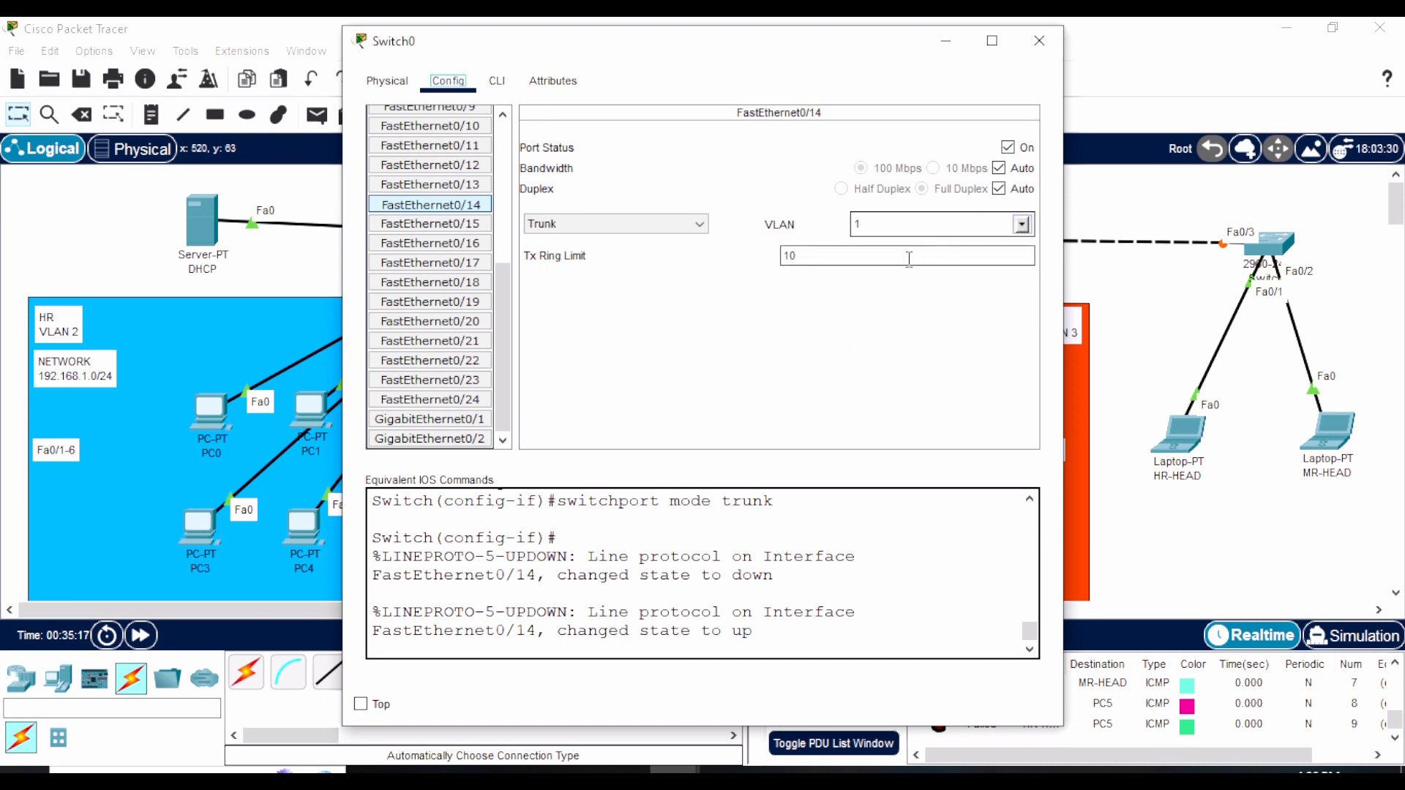
{"action": "left_click", "coordinate": [1039, 41]}
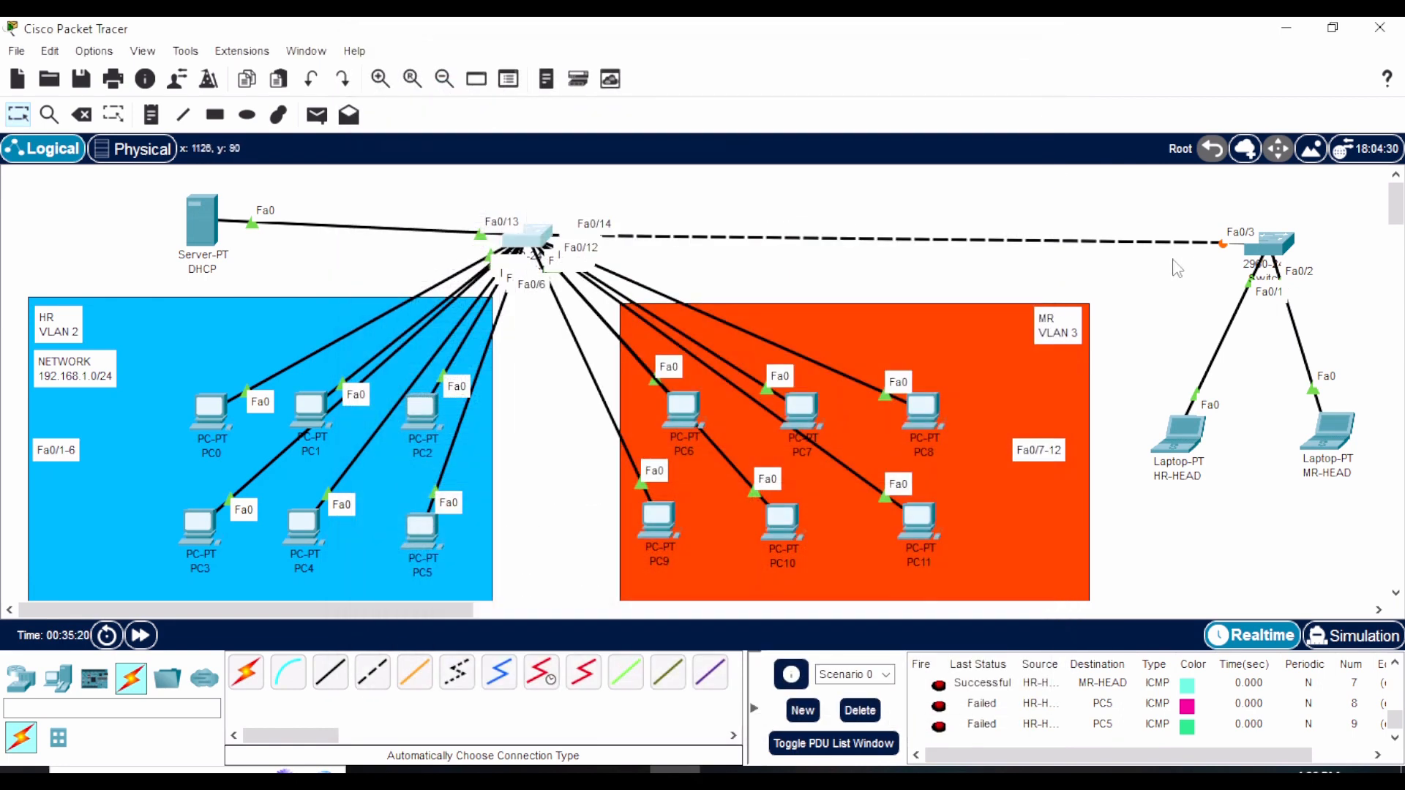
Step: Add VLAN 2 with the name HR to Switch1's VLAN database
{"action": "left_click", "coordinate": [1269, 251]}
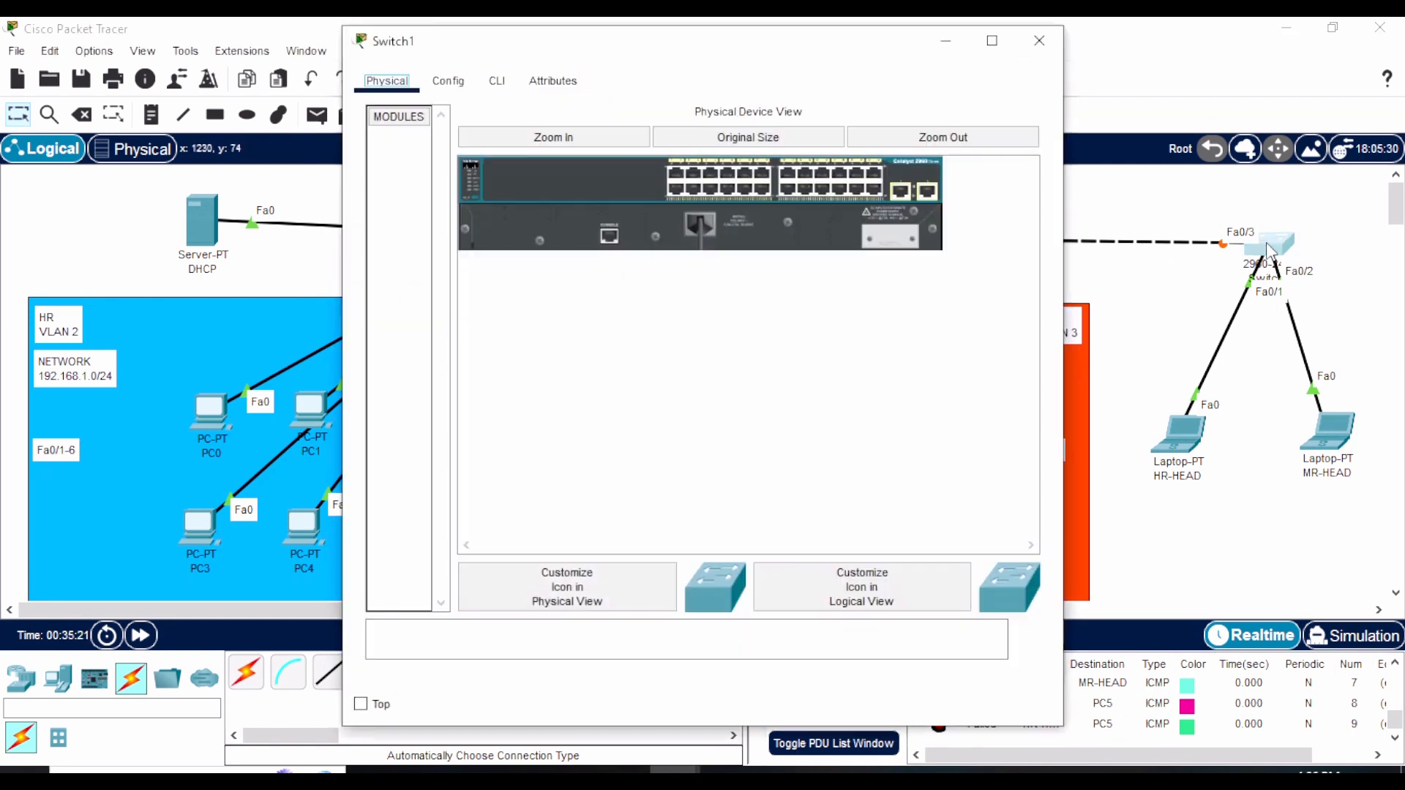
{"action": "left_click", "coordinate": [448, 81]}
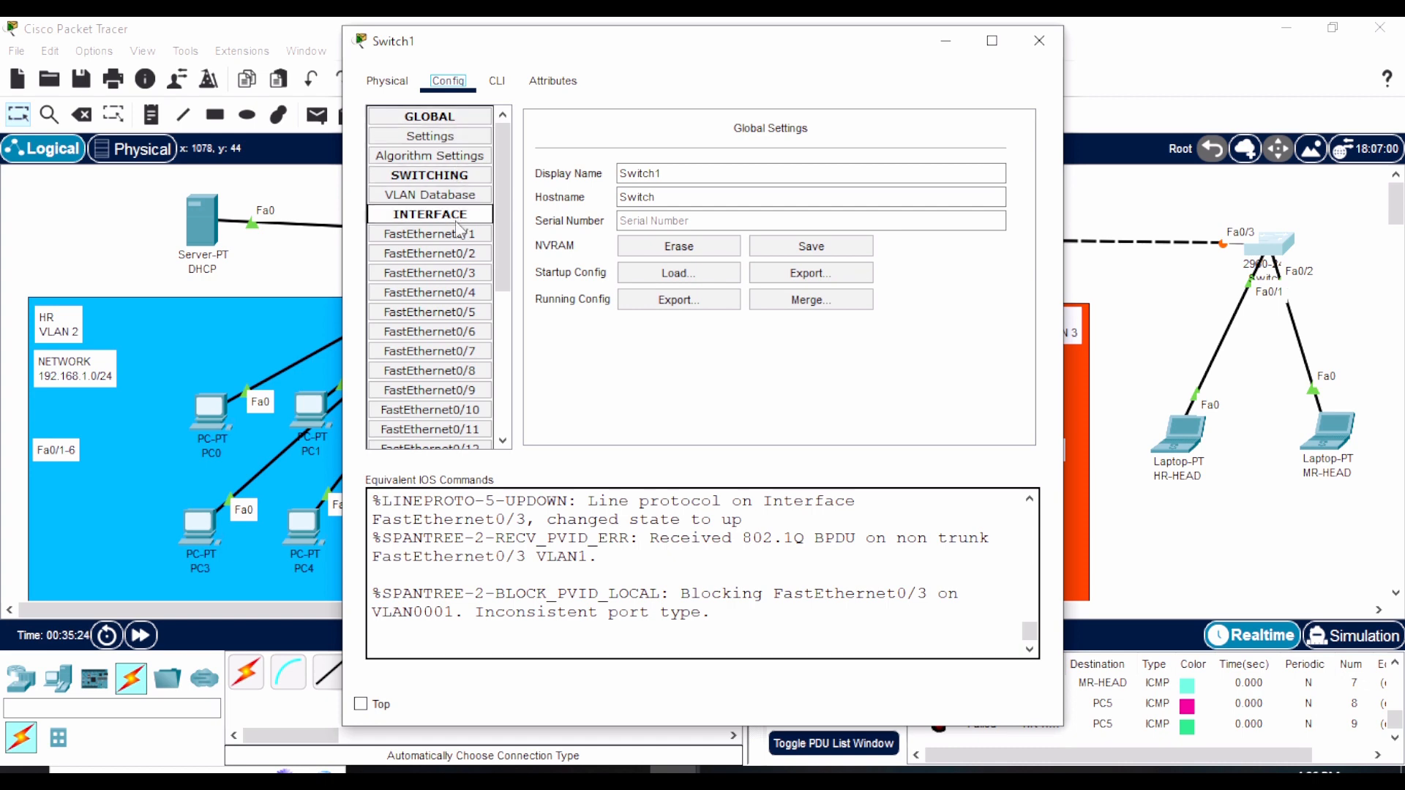
{"action": "left_click", "coordinate": [450, 195]}
{"action": "left_click", "coordinate": [811, 139]}
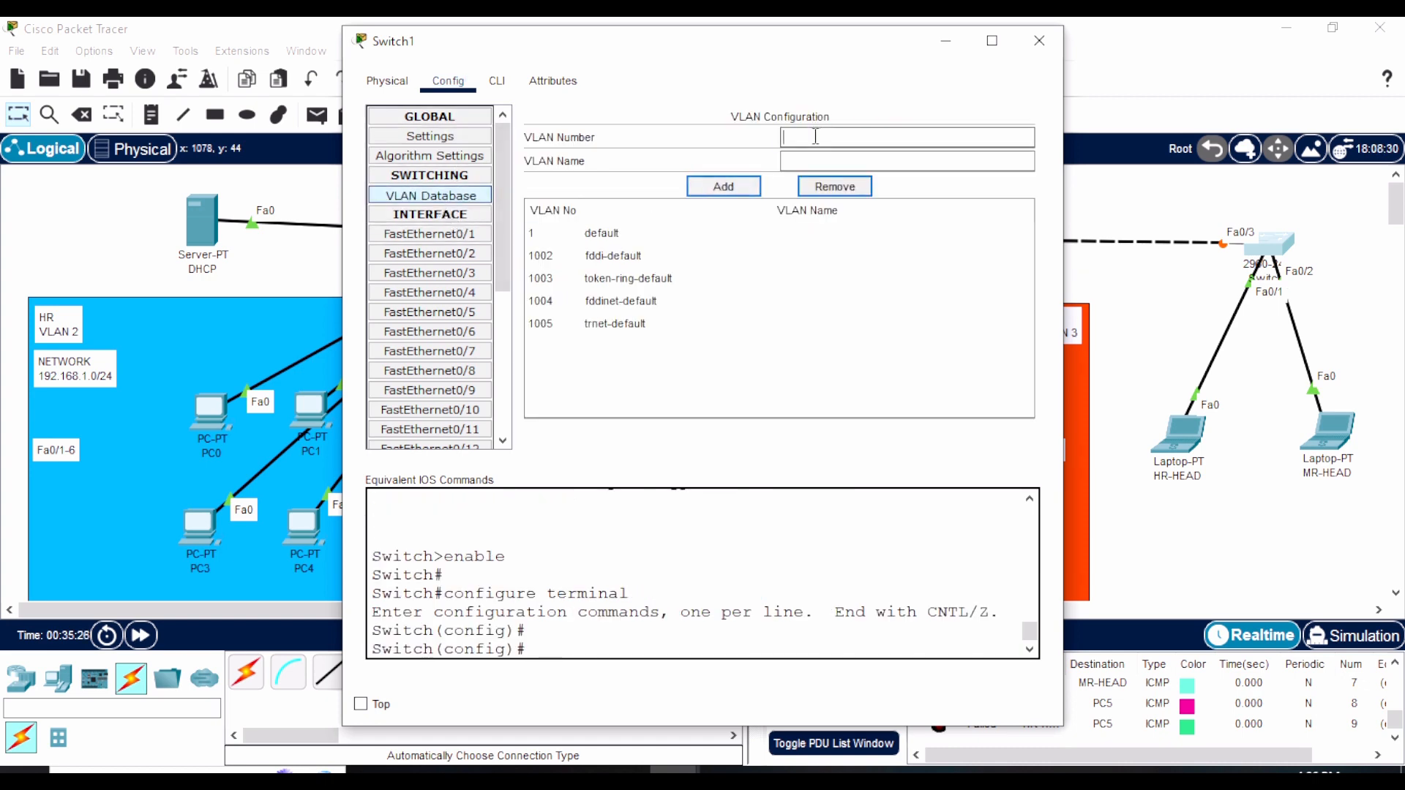
{"action": "type", "text": "2"}
{"action": "left_click", "coordinate": [815, 162]}
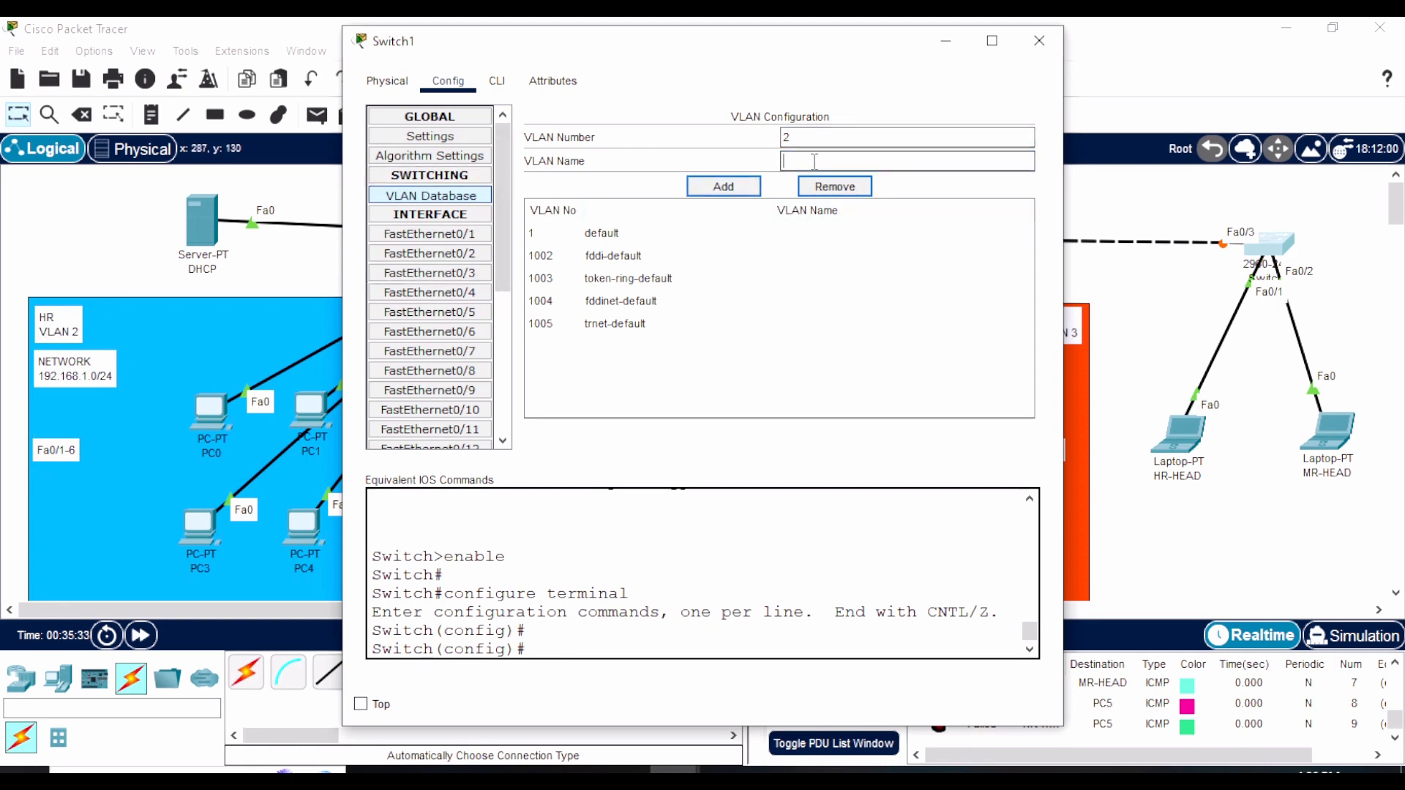
{"action": "type", "text": "HR"}
{"action": "left_click", "coordinate": [723, 186]}
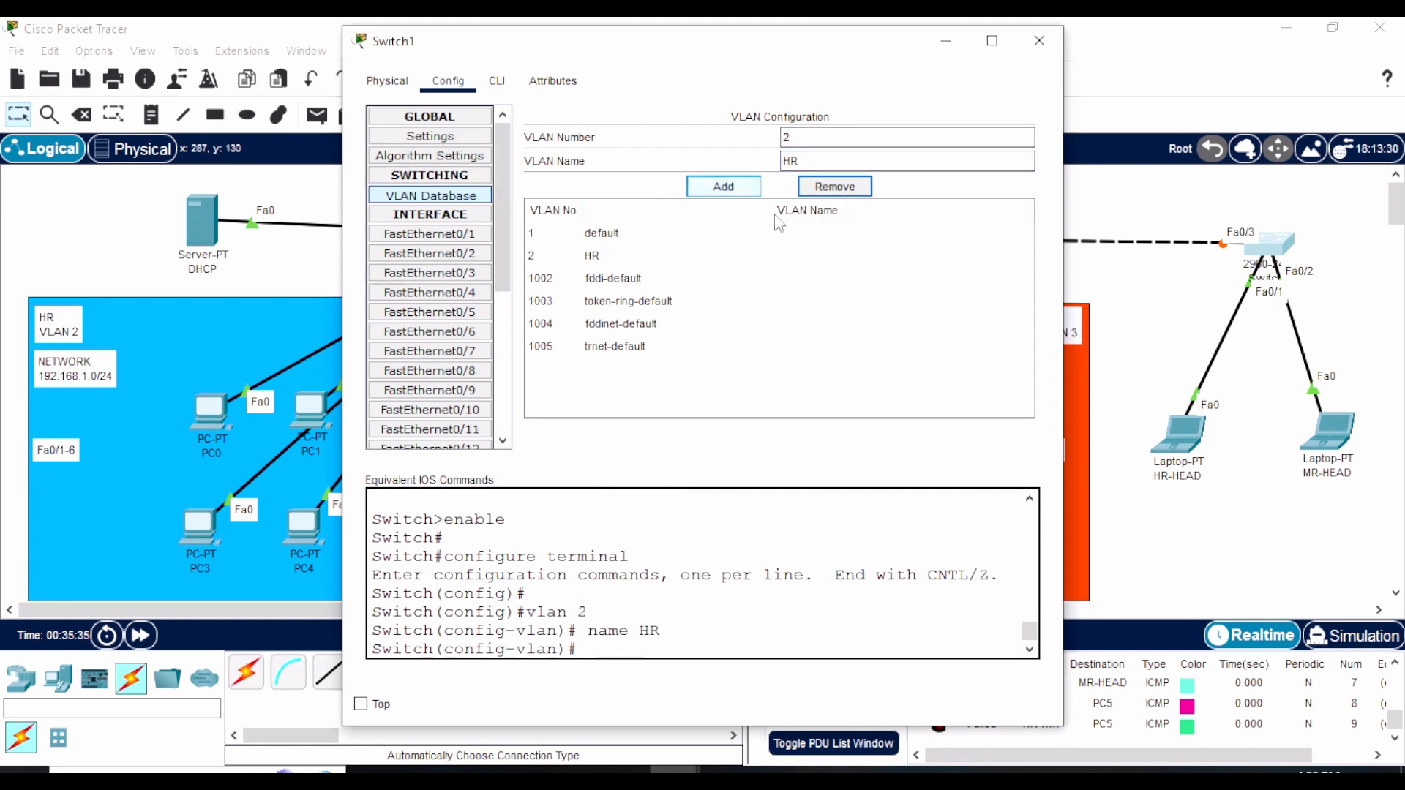
Step: Add VLAN 3 with the name MR to Switch1's VLAN database and close the switch's window
{"action": "left_click", "coordinate": [802, 139]}
{"action": "key", "text": "BackSpace"}
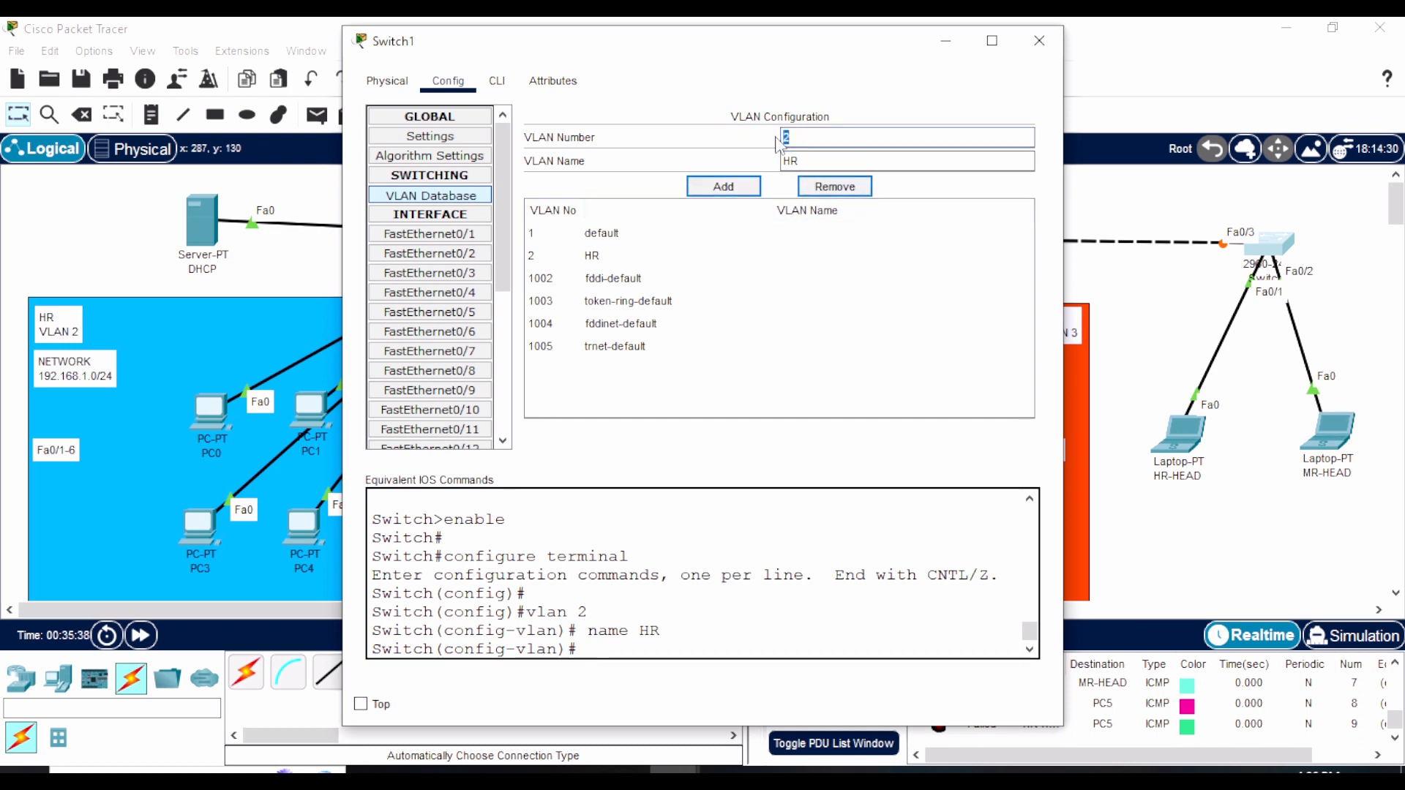
{"action": "type", "text": "3"}
{"action": "type", "text": "MR"}
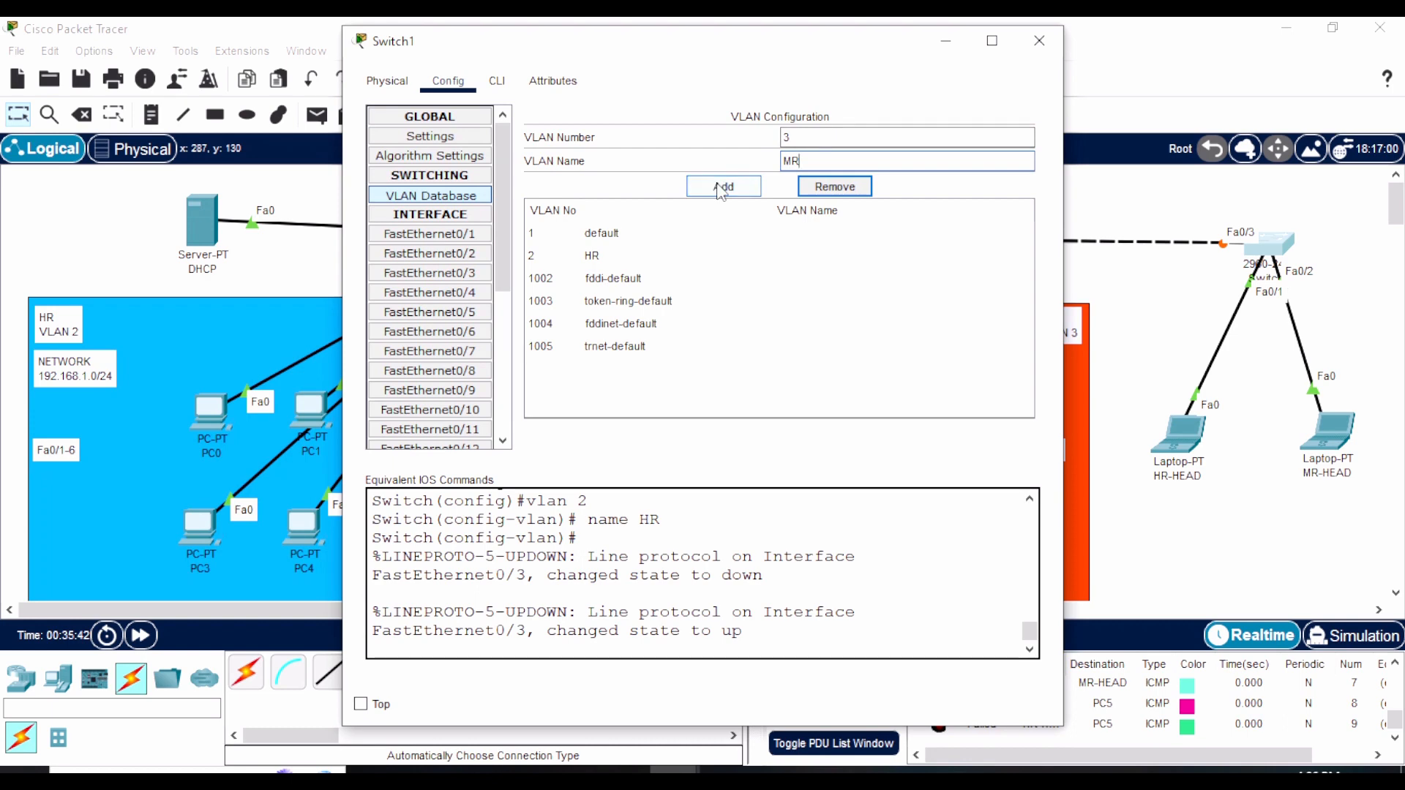
{"action": "left_click", "coordinate": [723, 188]}
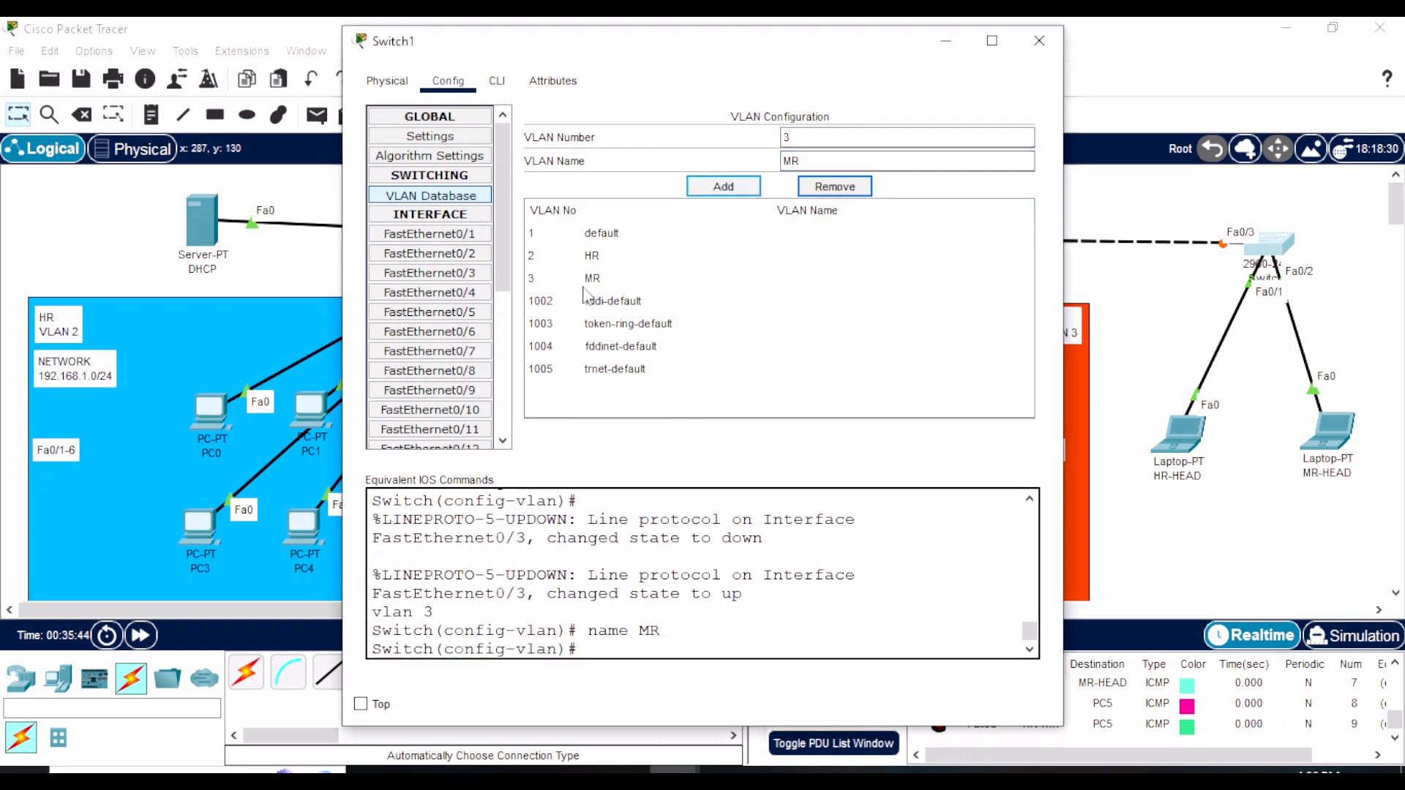
{"action": "left_click", "coordinate": [1039, 41]}
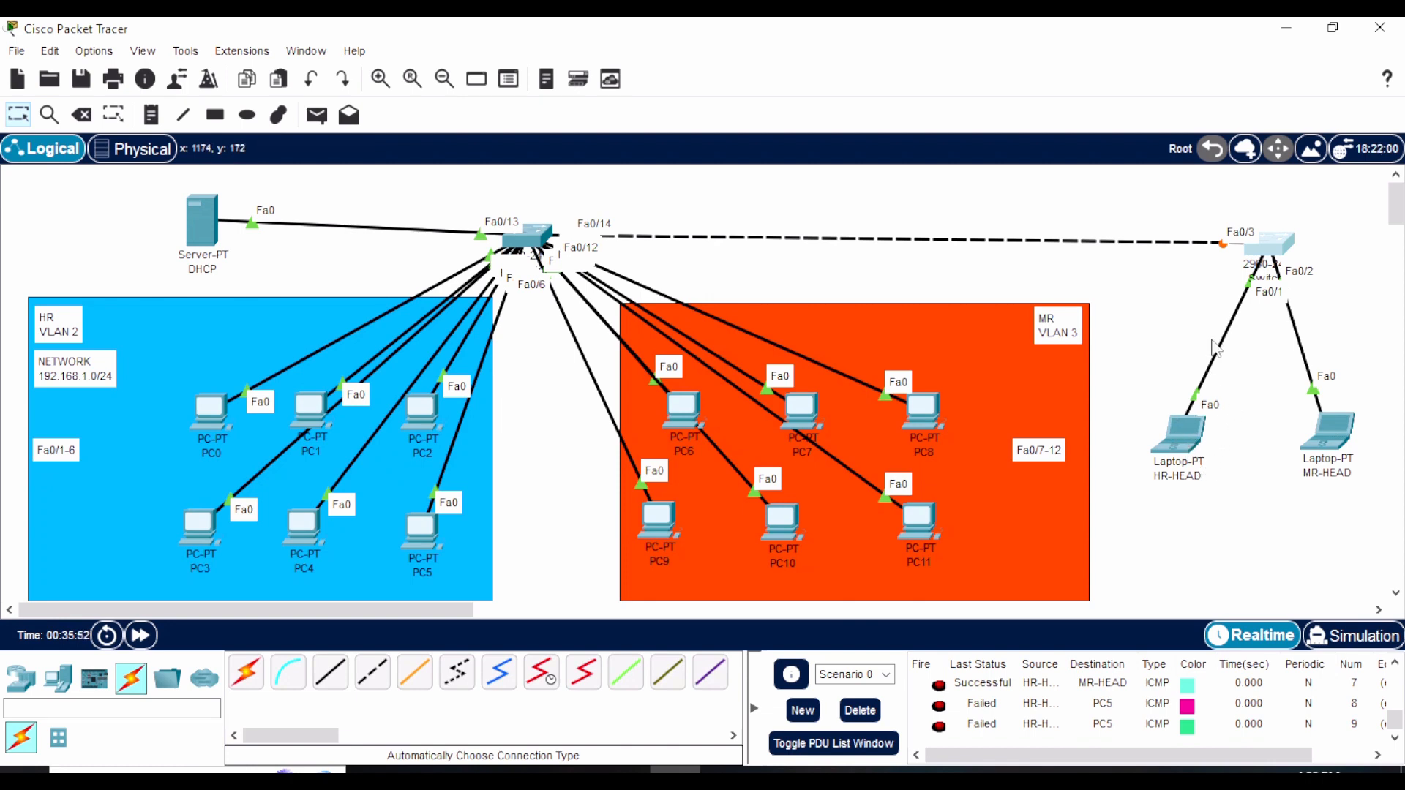
Step: Shift the HR-HEAD laptop slightly and assign Switch1's FastEthernet0/1 access port to VLAN 2 (HR)
{"action": "mouse_move", "coordinate": [1190, 440]}
{"action": "left_mouse_down"}
{"action": "mouse_move", "coordinate": [1136, 372]}
{"action": "mouse_move", "coordinate": [1184, 452]}
{"action": "left_mouse_up"}
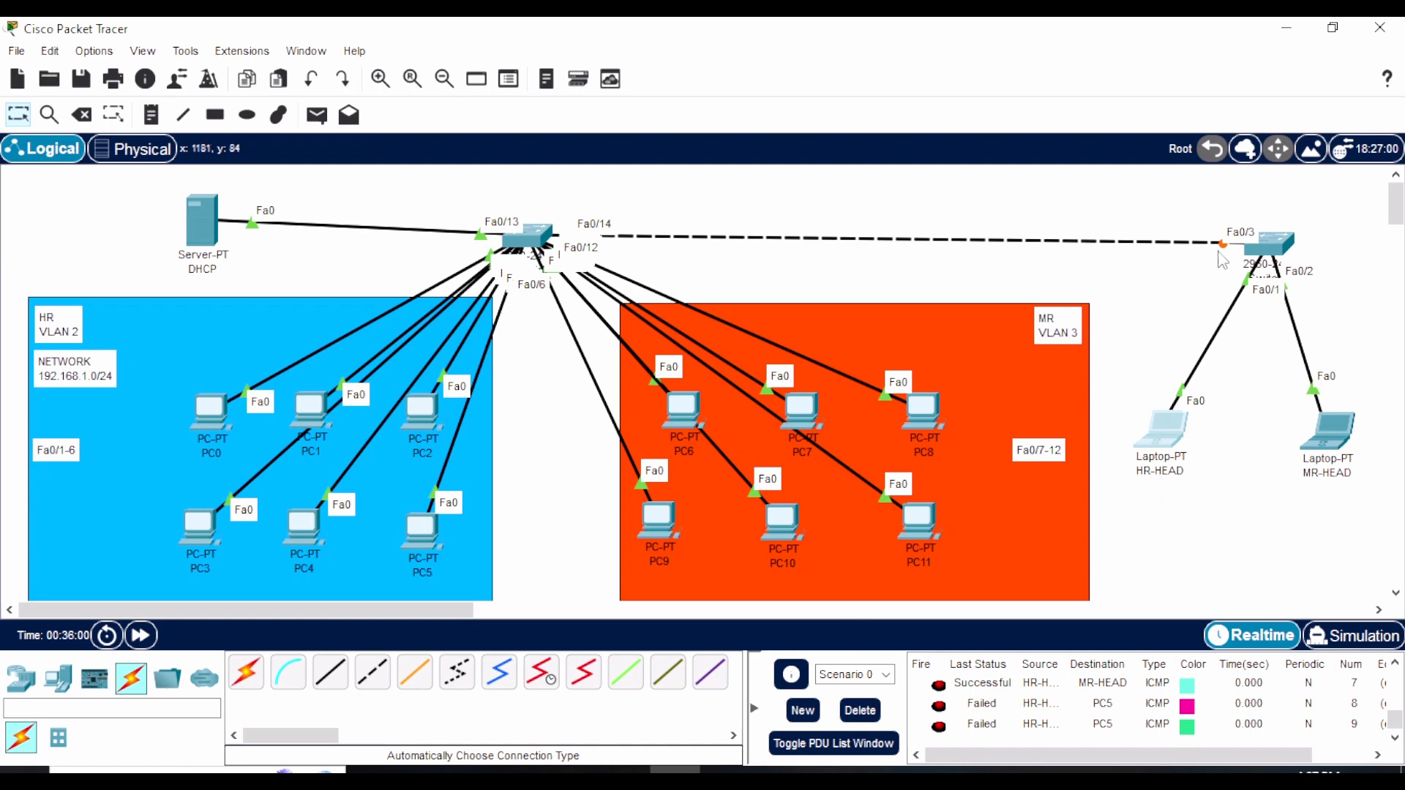
{"action": "left_click", "coordinate": [1271, 249]}
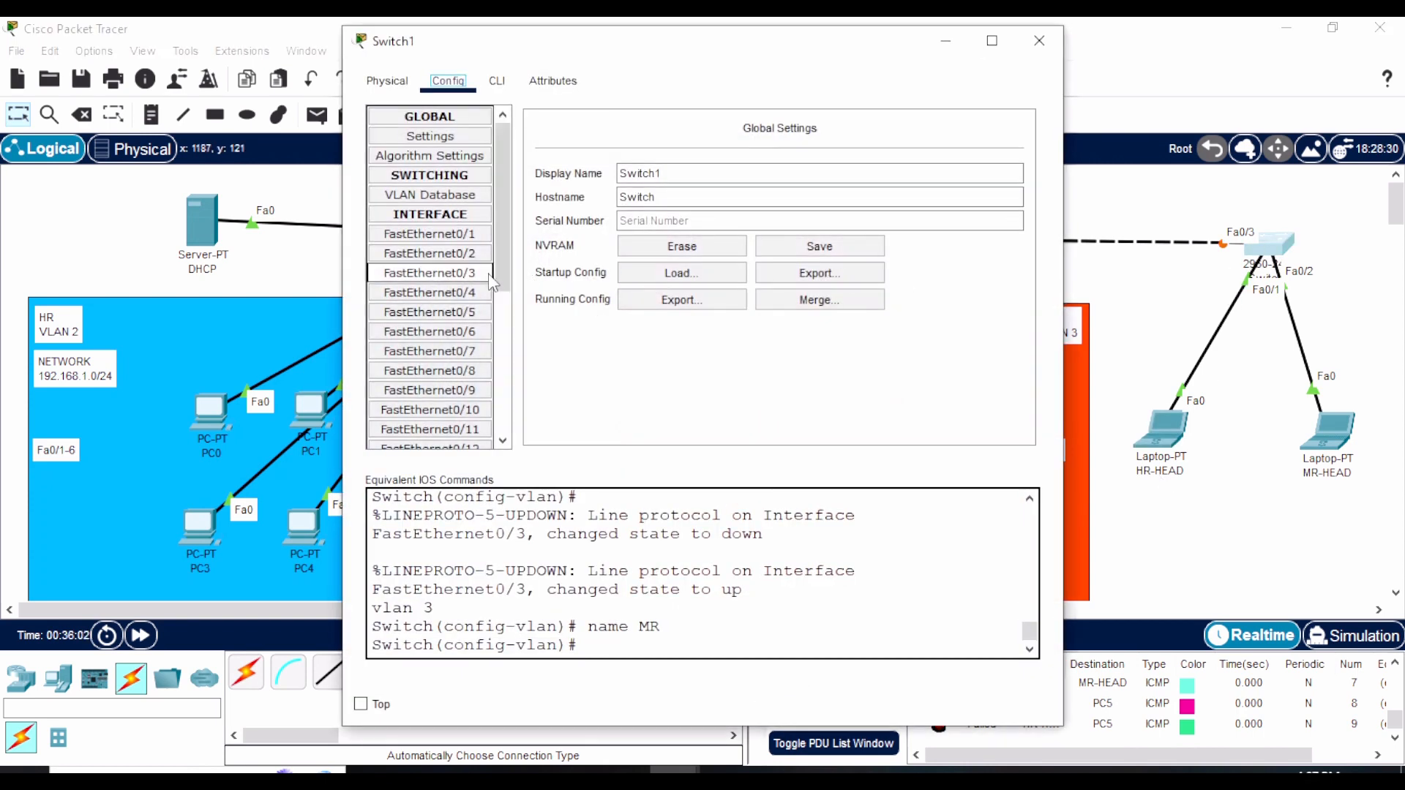
{"action": "left_click", "coordinate": [436, 234]}
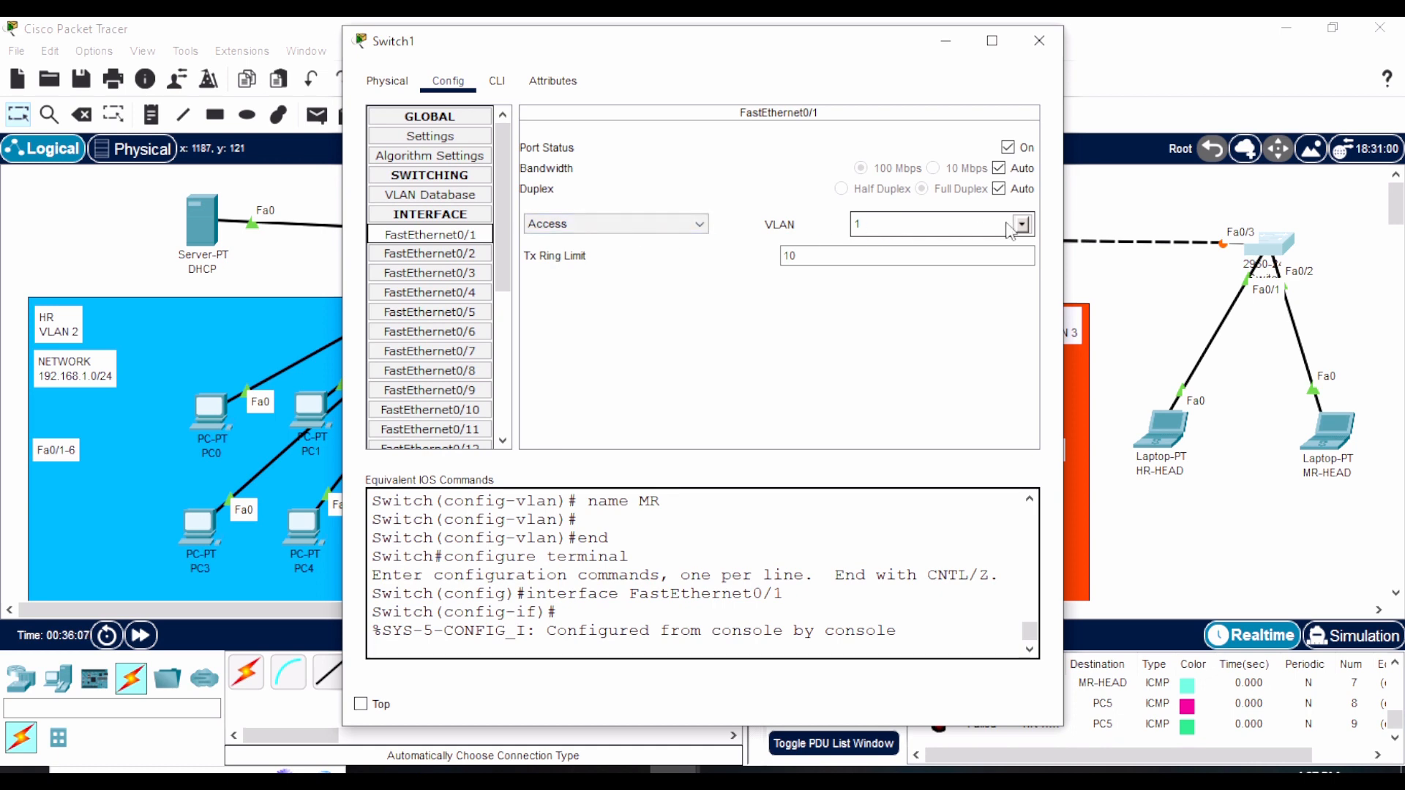
{"action": "left_click", "coordinate": [1017, 227]}
{"action": "left_click", "coordinate": [870, 271]}
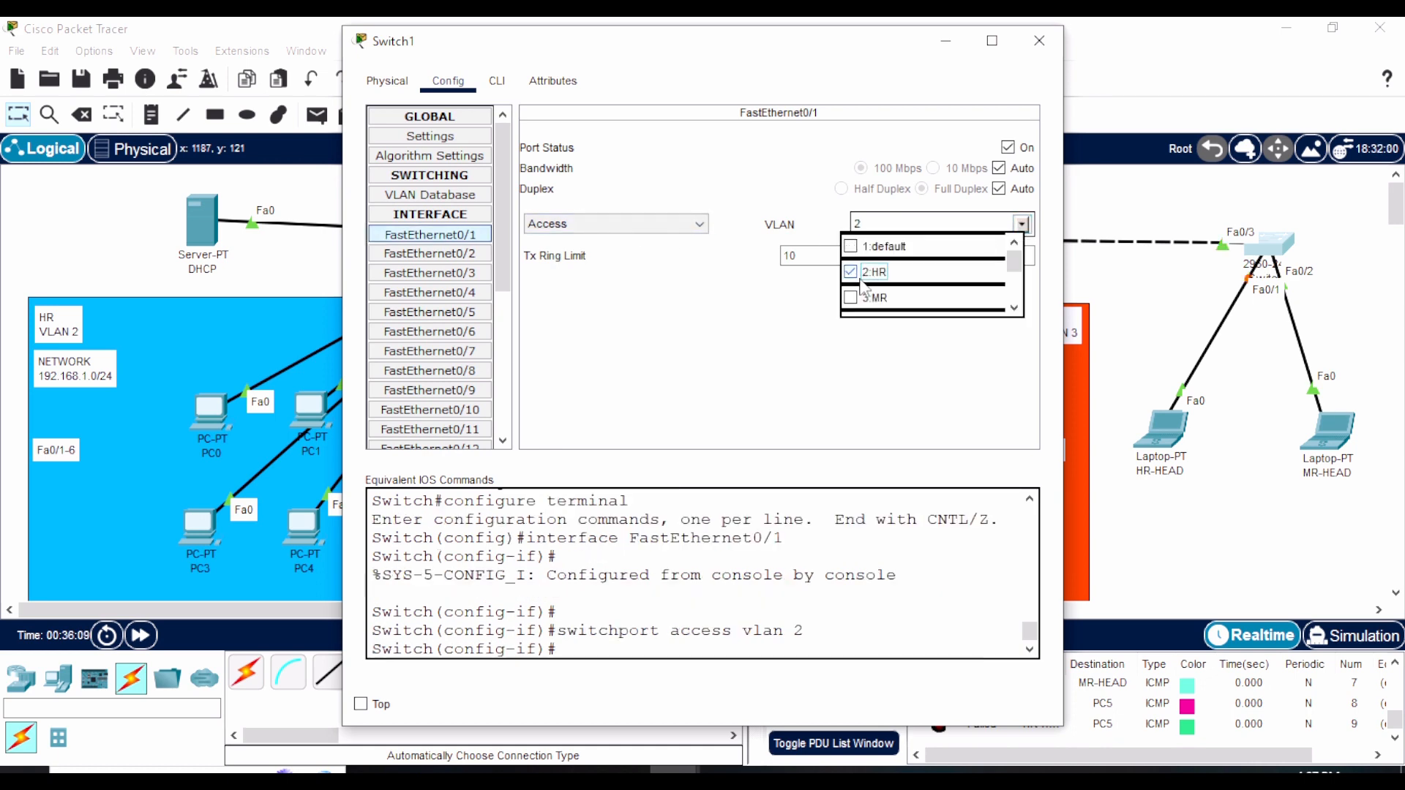
{"action": "left_click", "coordinate": [768, 335]}
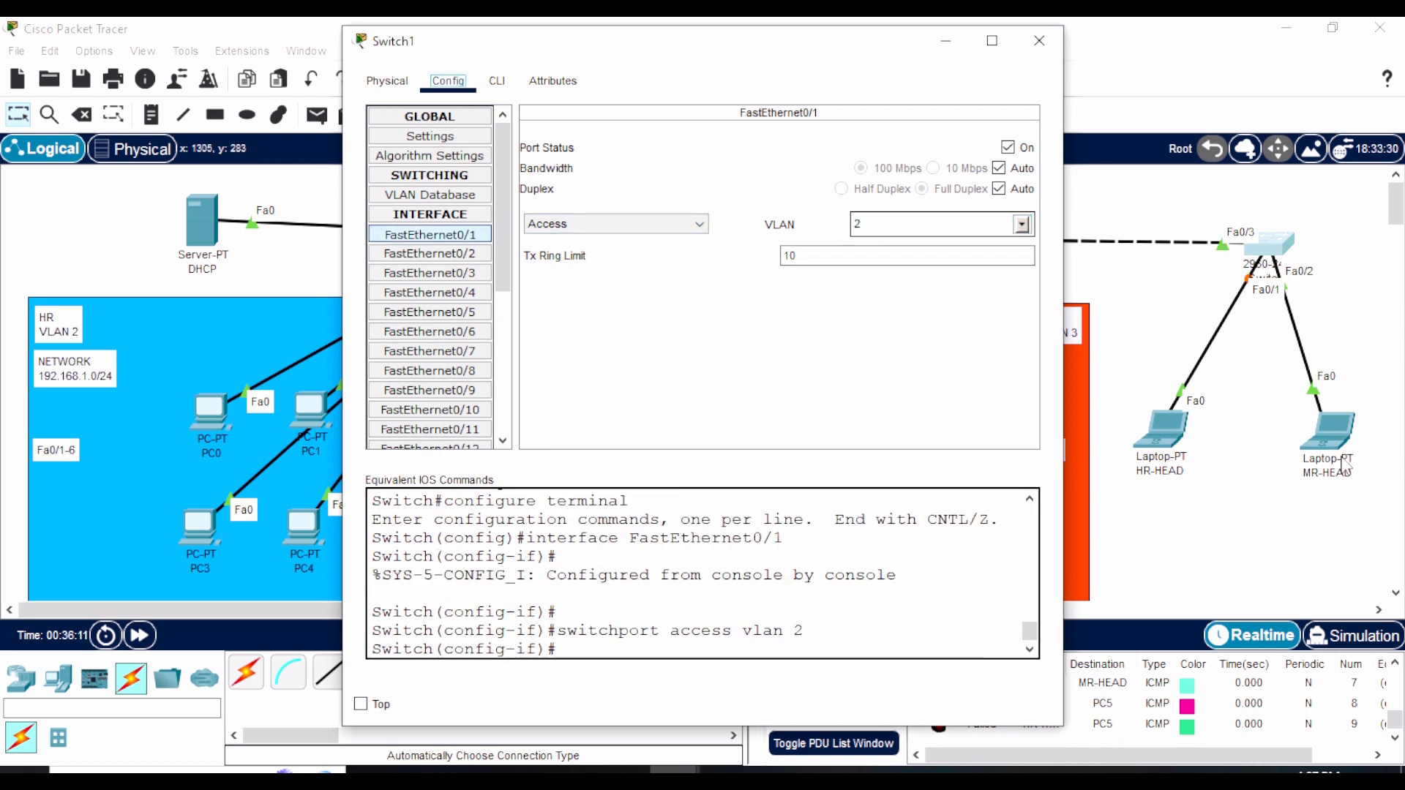
Step: Assign Switch1's FastEthernet0/2 access port to VLAN 3 (MR) and close the switch's window
{"action": "left_click", "coordinate": [430, 254]}
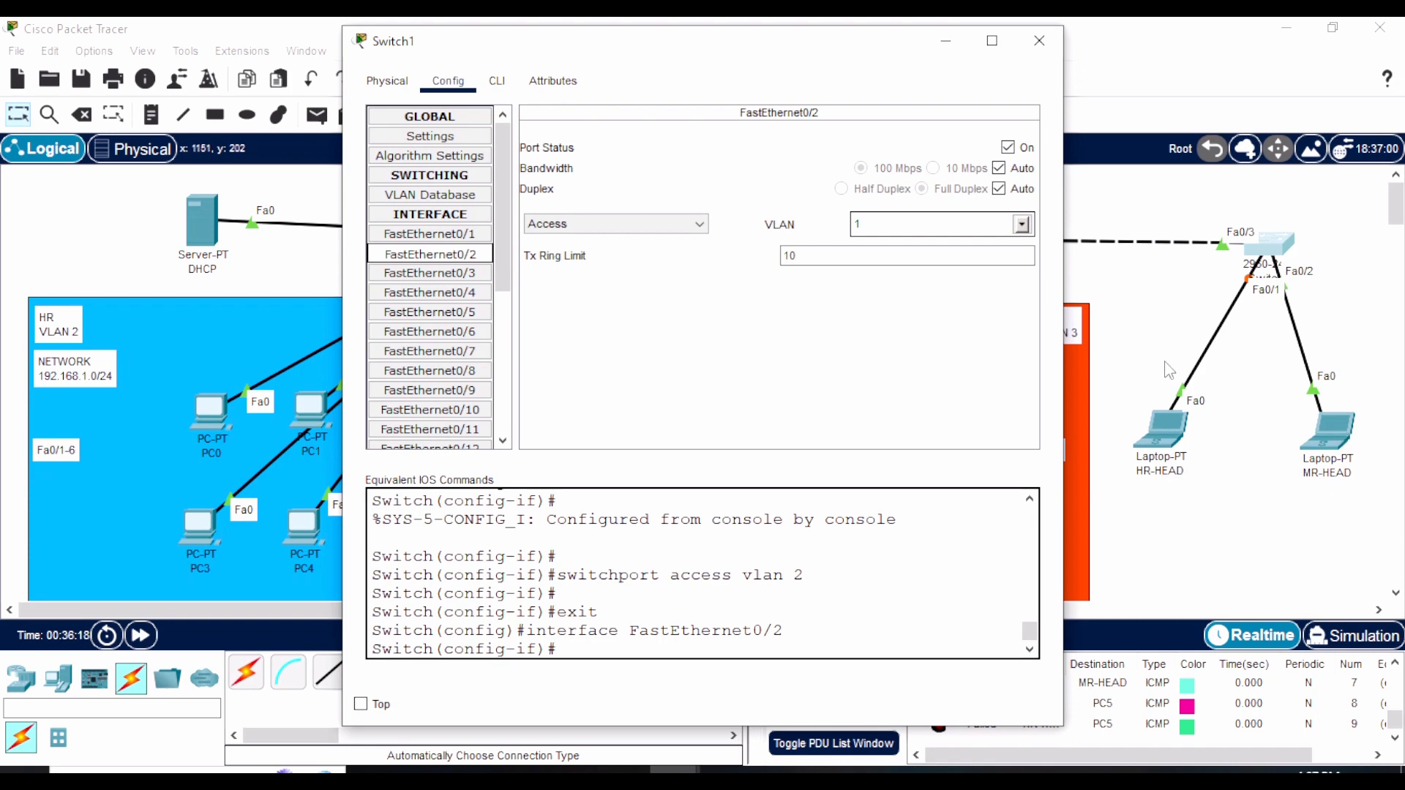
{"action": "left_click", "coordinate": [1025, 229]}
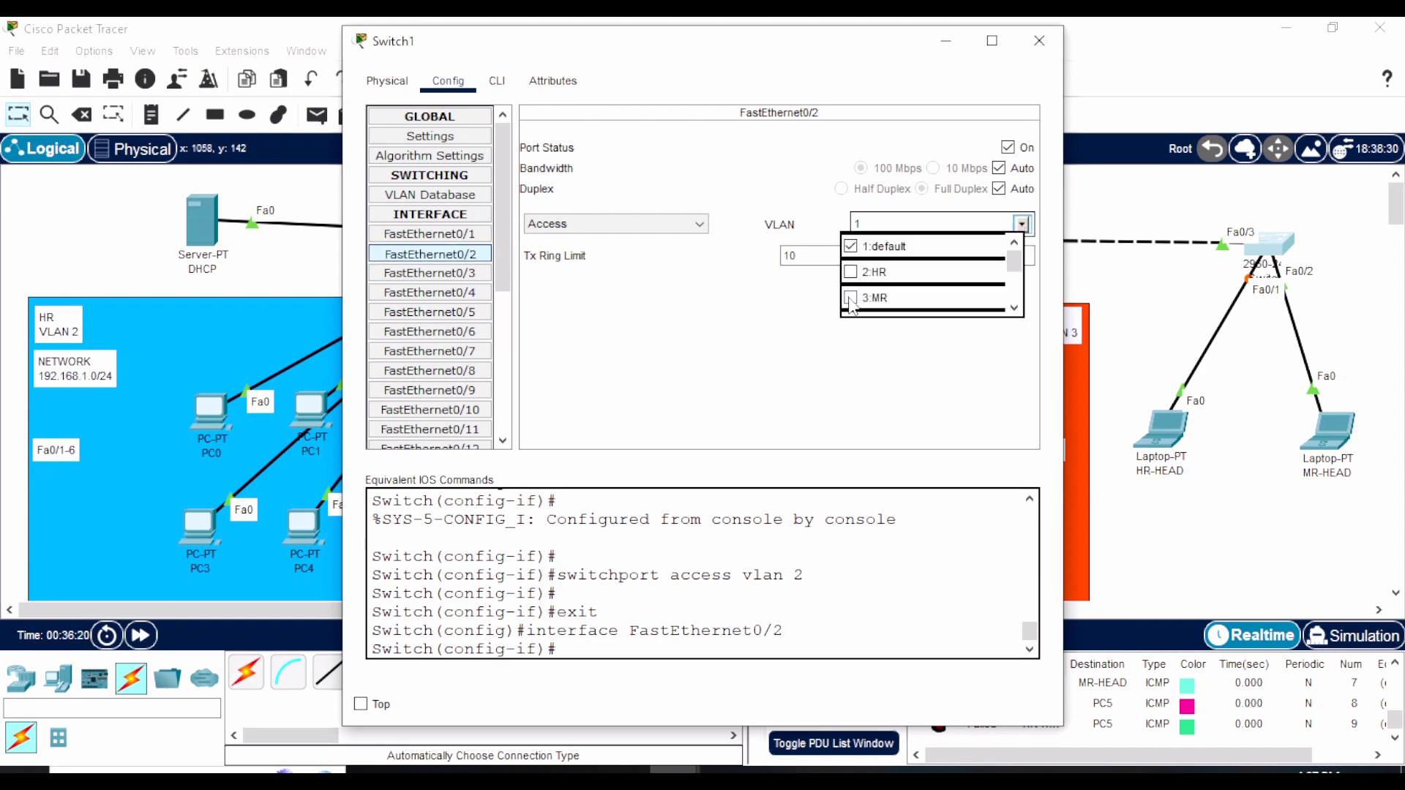
{"action": "left_click", "coordinate": [851, 297]}
{"action": "left_click", "coordinate": [1039, 41]}
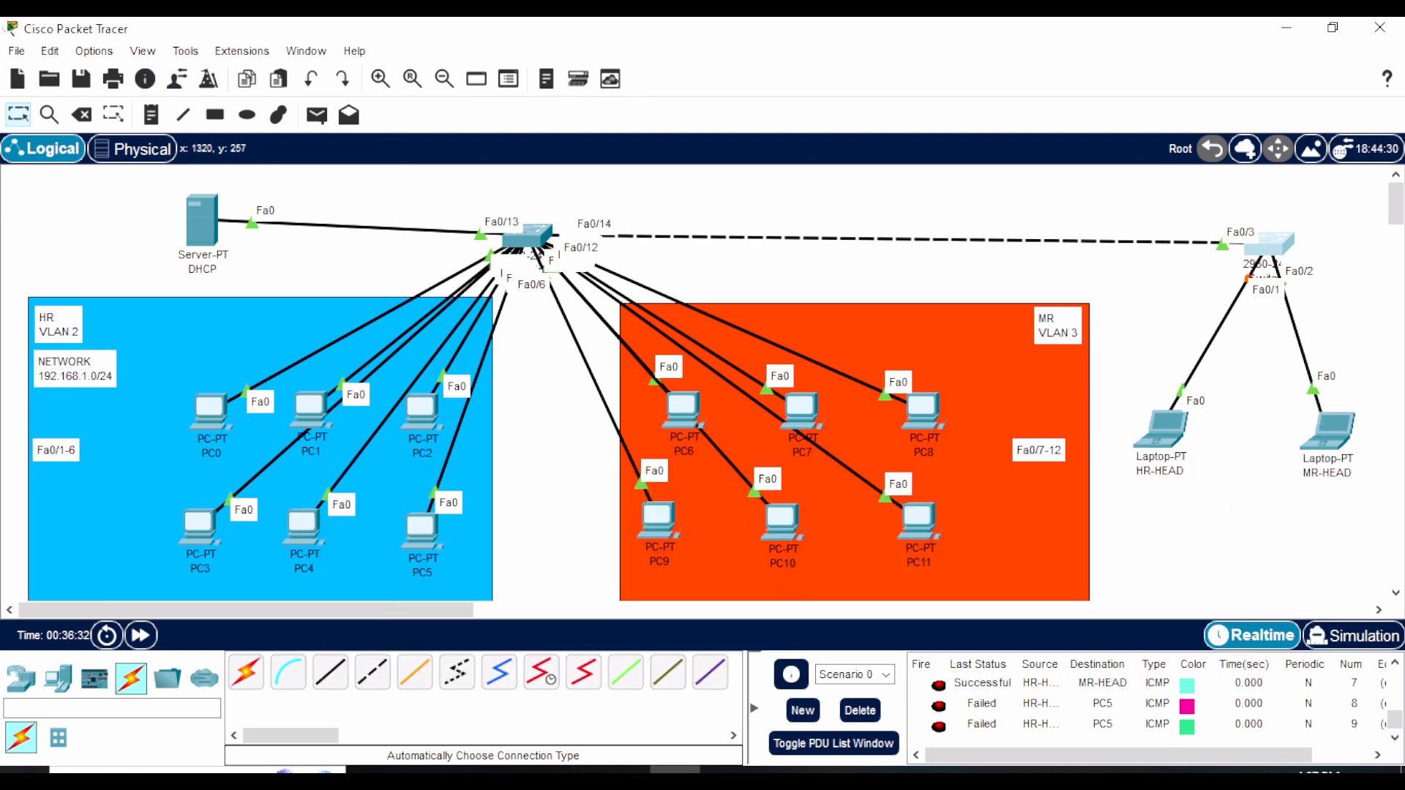
Step: Send a simple PDU from the HR-HEAD laptop to the MR-HEAD laptop and delete the scenario's PDU results
{"action": "left_click", "coordinate": [317, 126]}
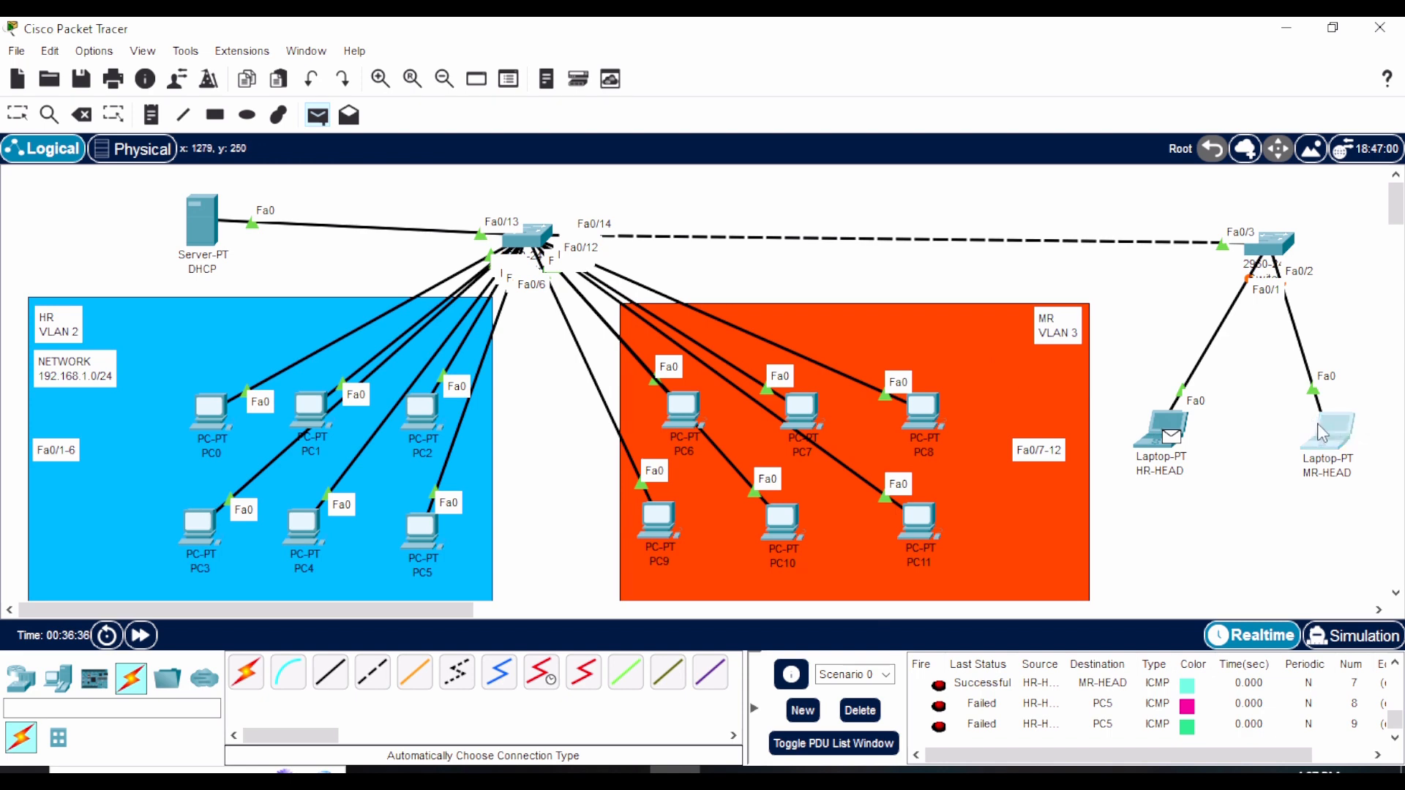
{"action": "left_click", "coordinate": [1337, 419]}
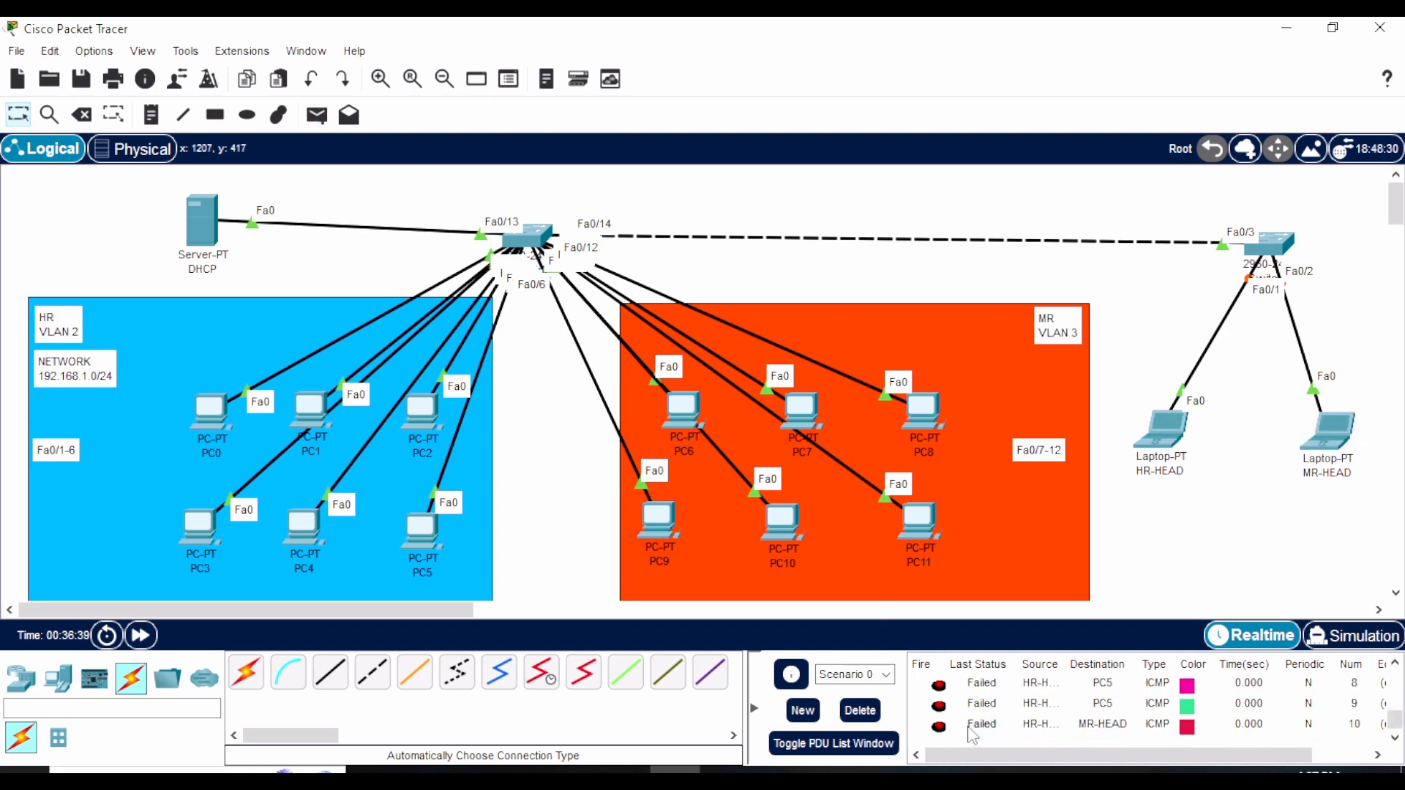
{"action": "left_click", "coordinate": [860, 710]}
Step: Repeat the cross-VLAN test with a new simple PDU from the HR-HEAD laptop to the MR-HEAD laptop
{"action": "left_click", "coordinate": [316, 115]}
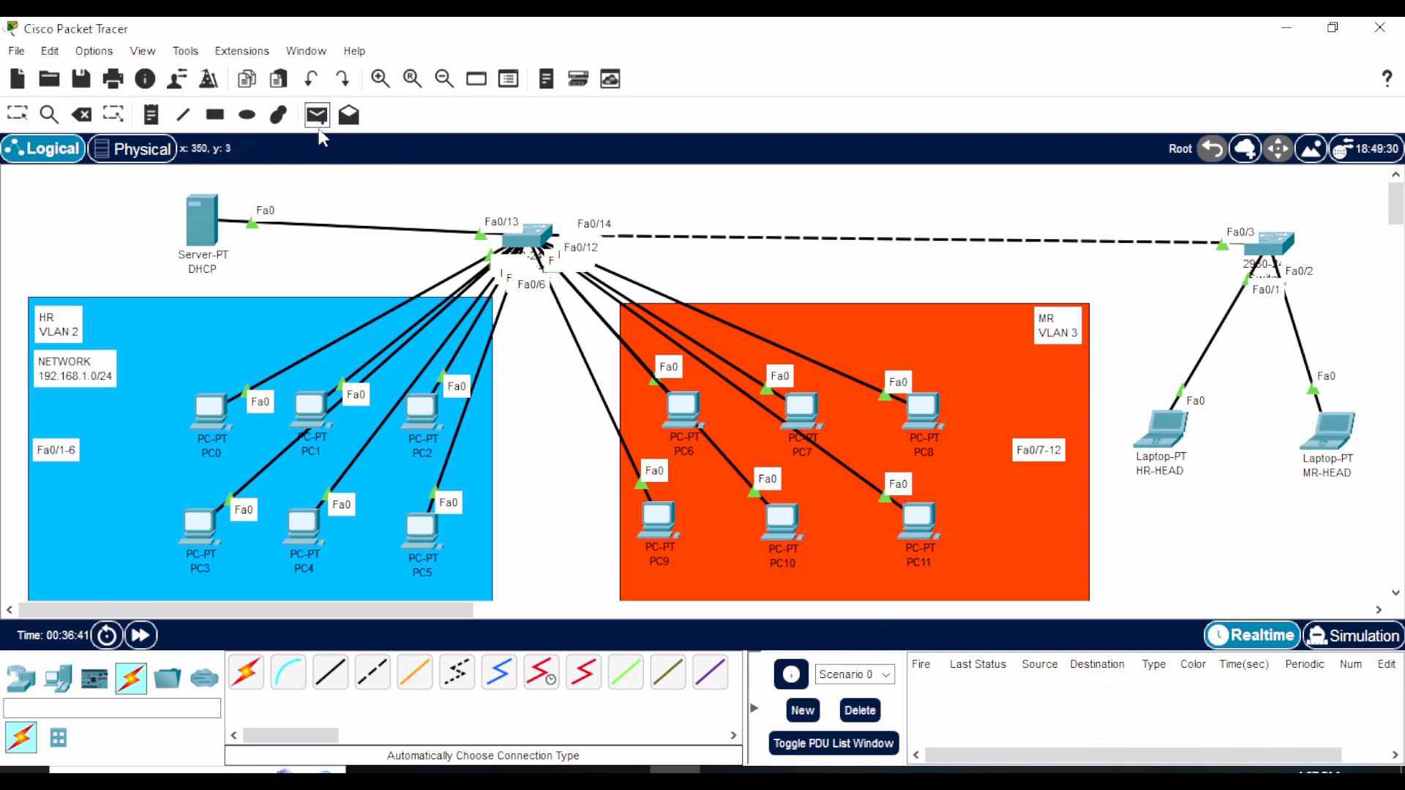
{"action": "left_click", "coordinate": [1163, 428]}
{"action": "left_click", "coordinate": [1321, 435]}
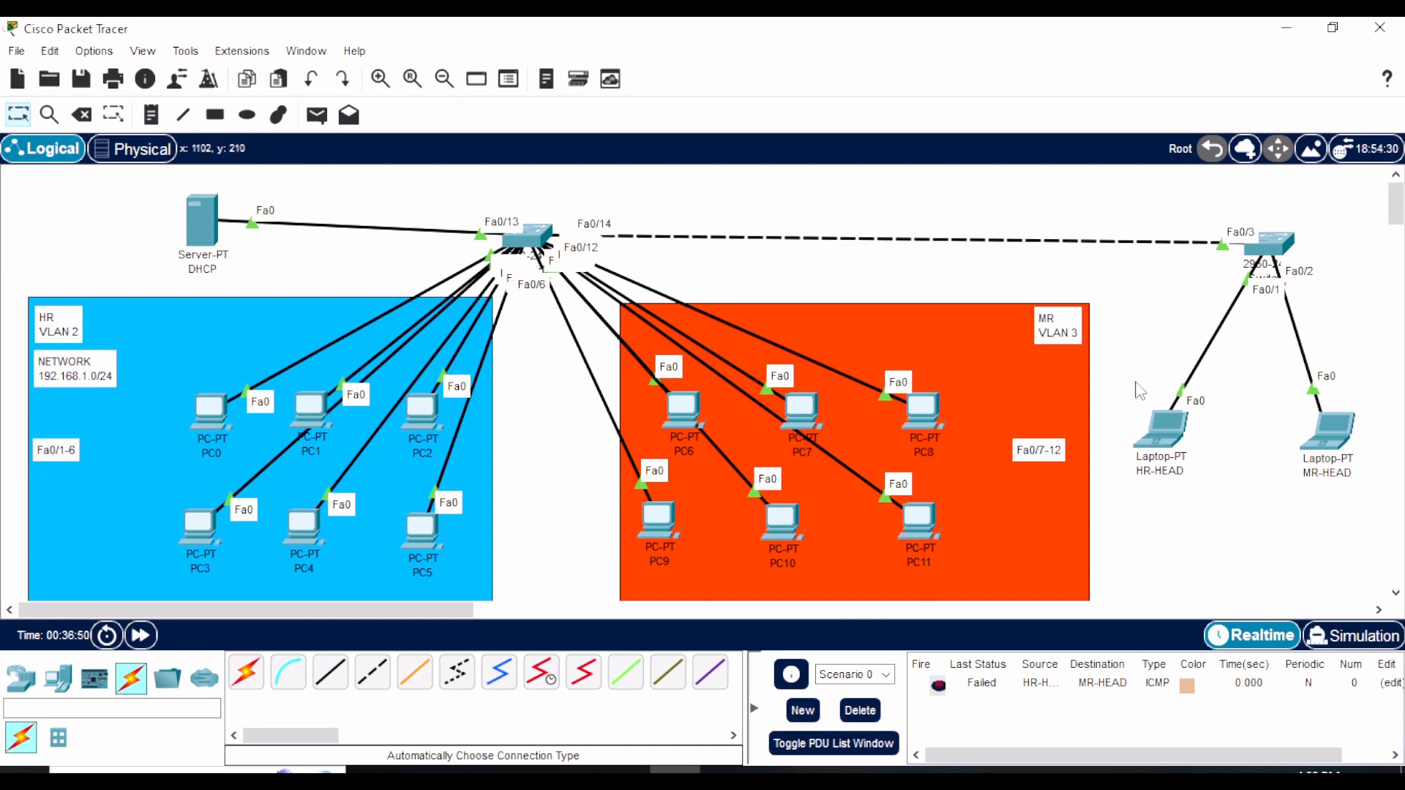
Step: Test VLAN 2 across the trunk with simple PDUs from PC0 to the HR-HEAD laptop and from HR-HEAD to PC4
{"action": "left_click", "coordinate": [316, 114]}
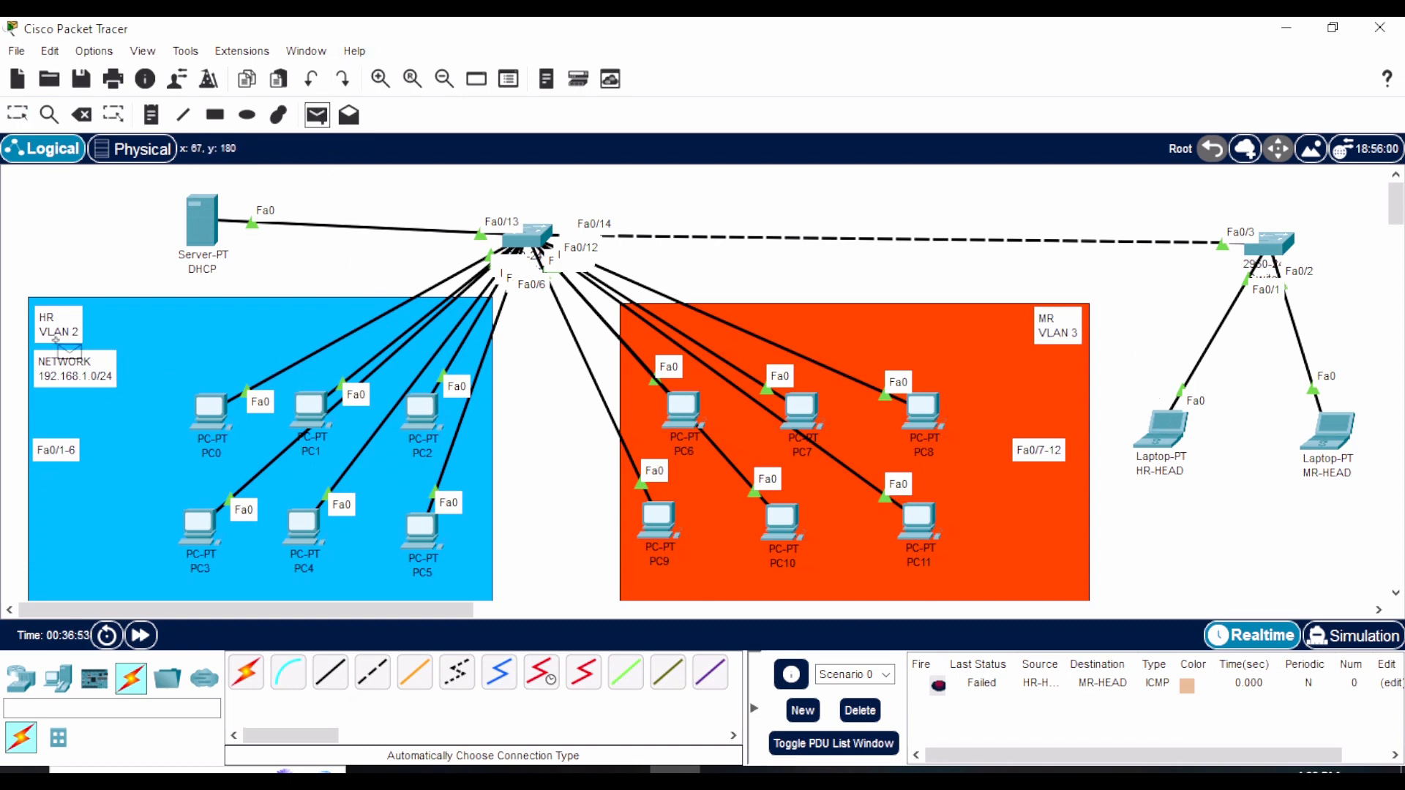
{"action": "left_click", "coordinate": [202, 392]}
{"action": "left_click", "coordinate": [202, 396]}
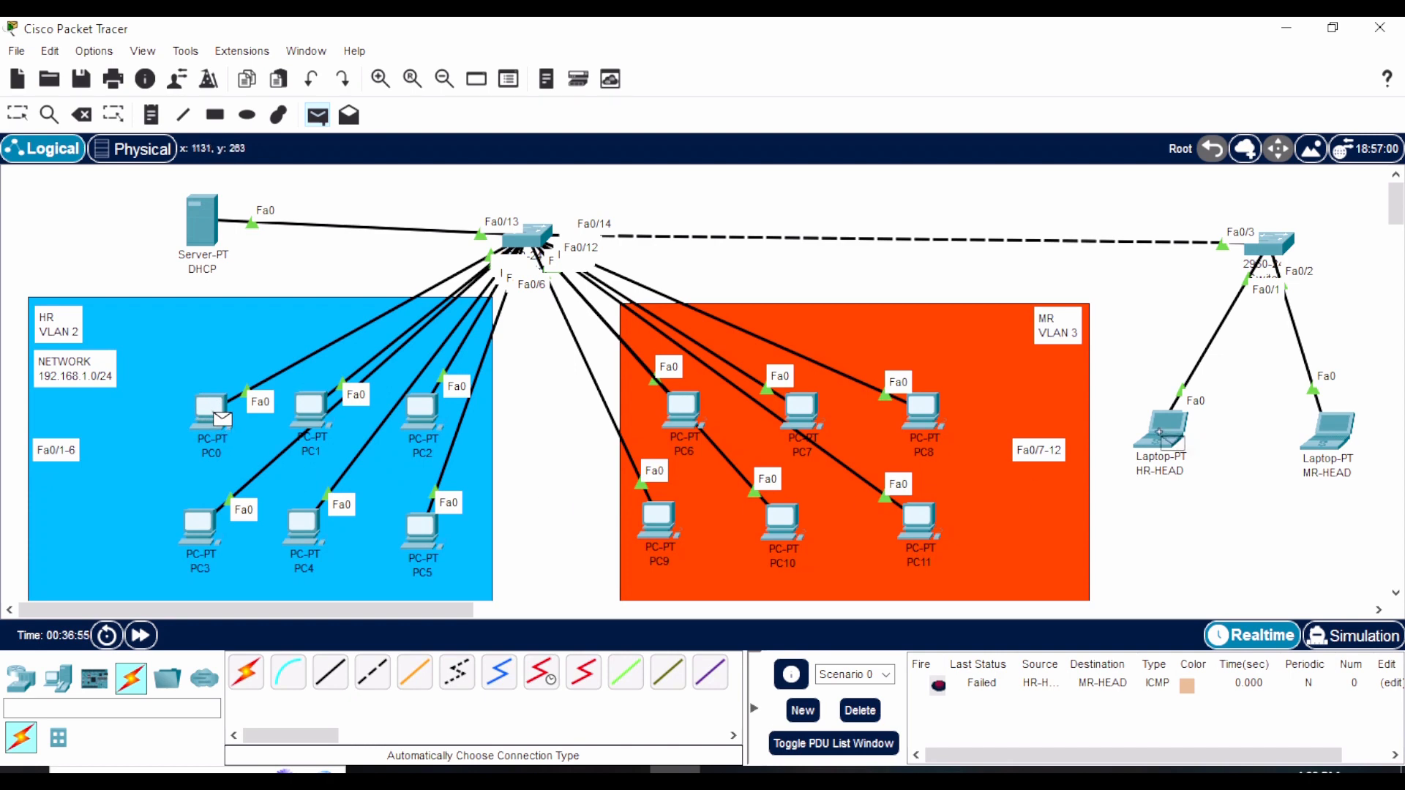
{"action": "left_click", "coordinate": [1171, 423]}
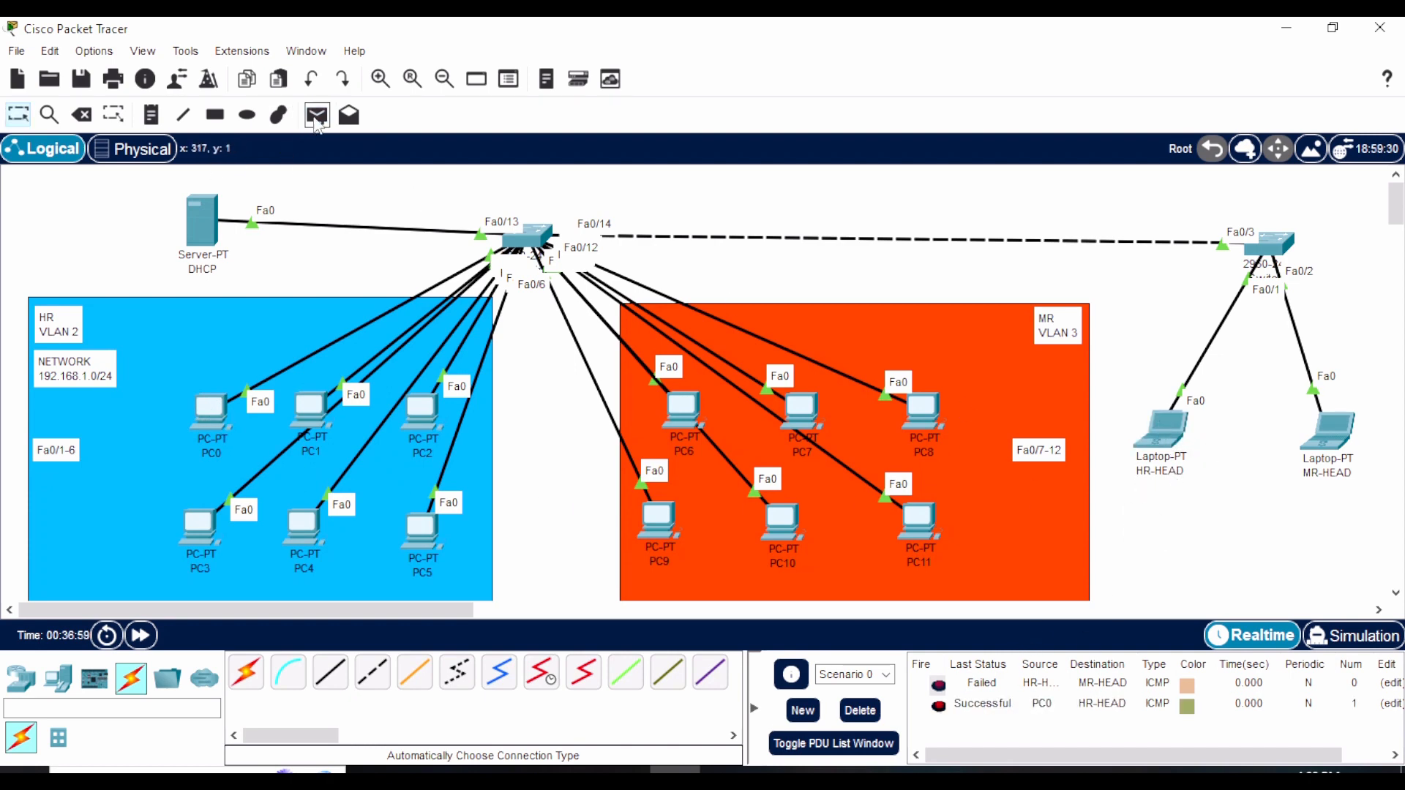
{"action": "left_click", "coordinate": [317, 115]}
{"action": "left_click", "coordinate": [1167, 429]}
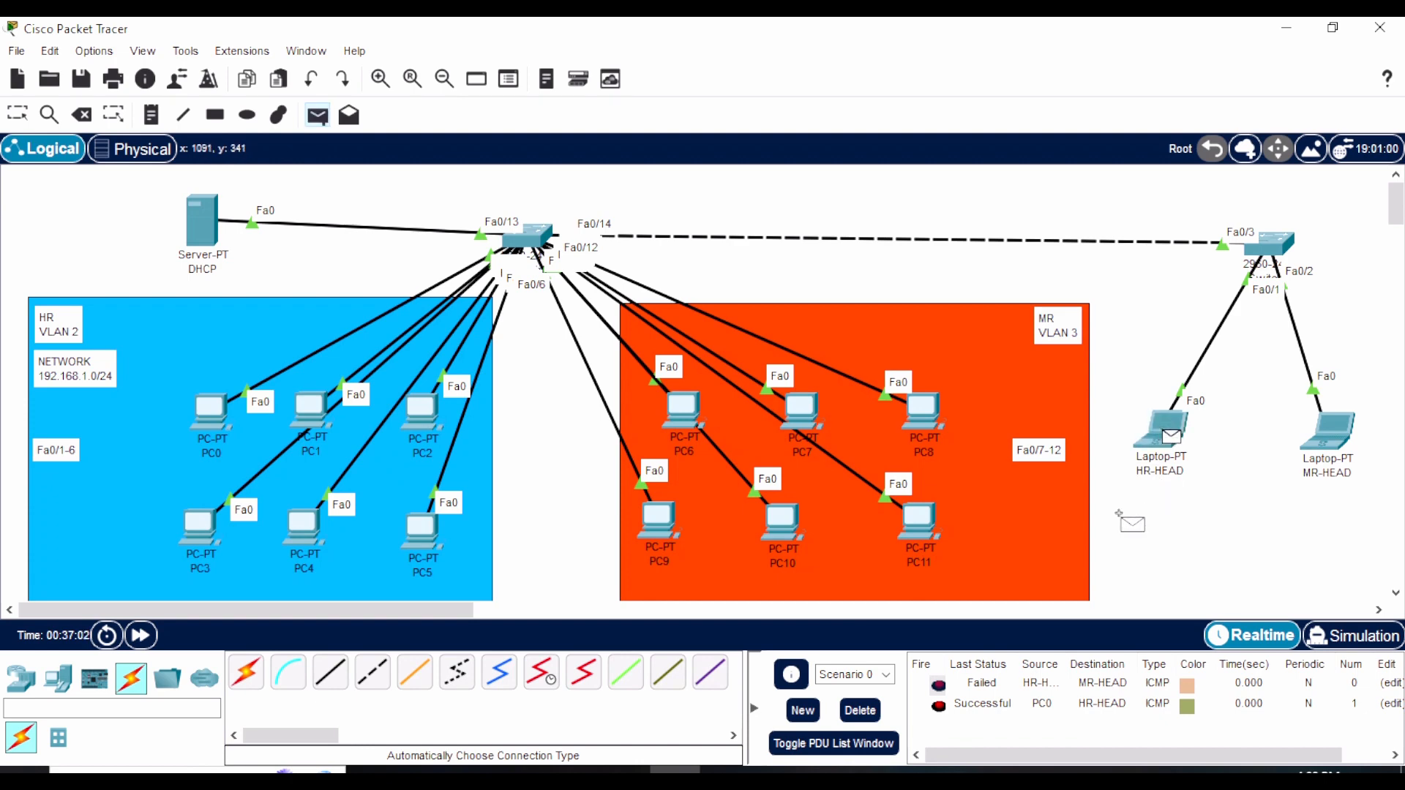
{"action": "left_click", "coordinate": [291, 523]}
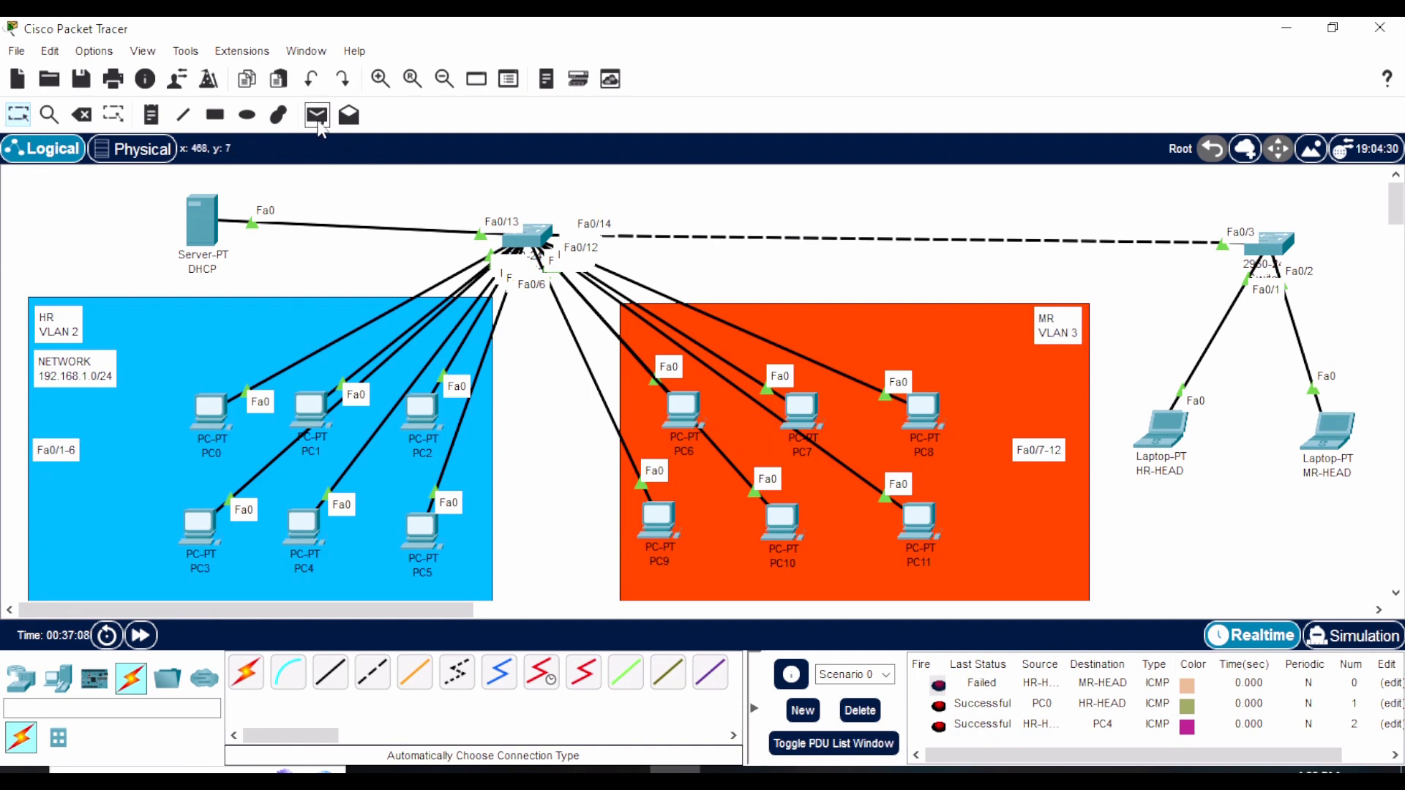
Step: Send a simple PDU from the HR-HEAD laptop to PC10 in VLAN 3 and check its status in the PDU list
{"action": "left_click", "coordinate": [317, 115]}
{"action": "left_click", "coordinate": [1162, 430]}
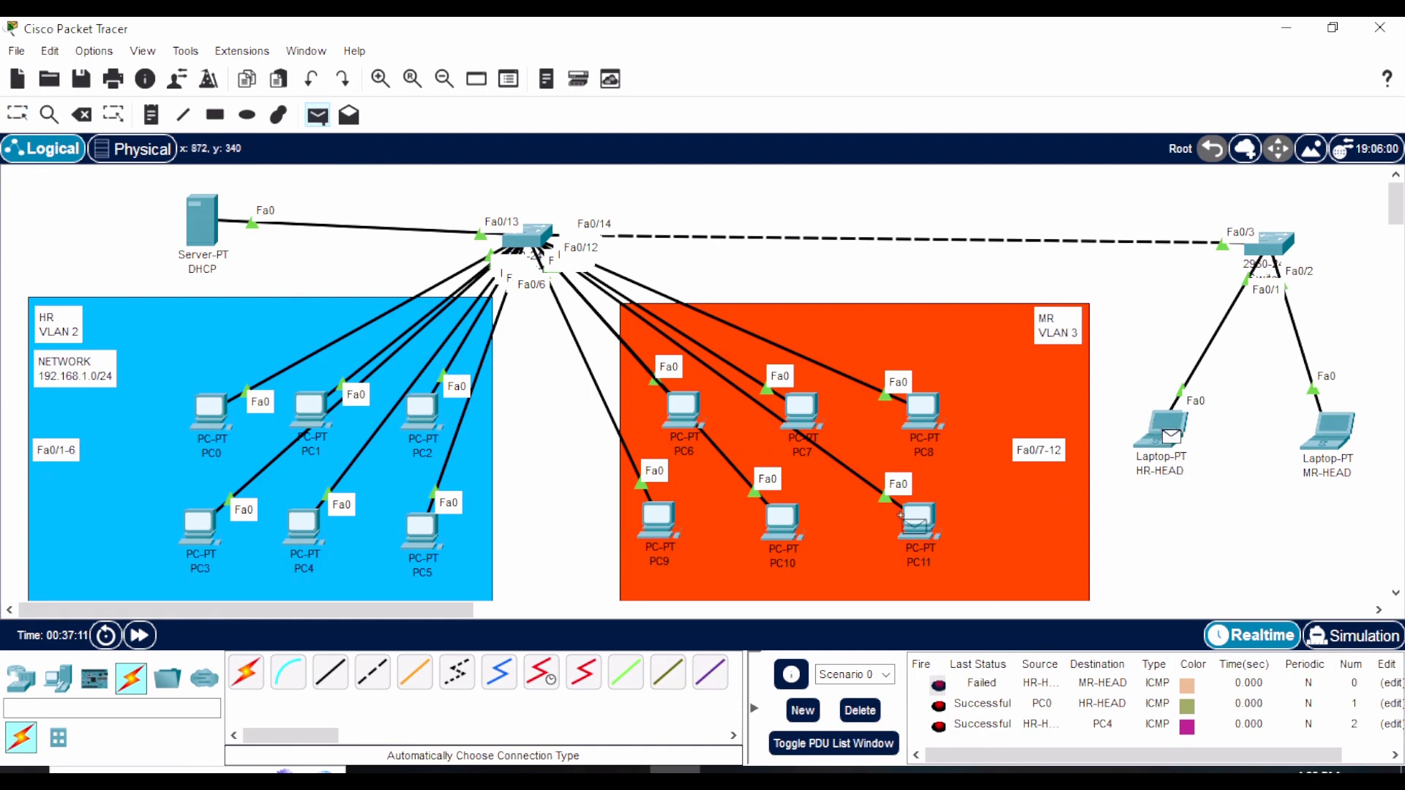
{"action": "left_click", "coordinate": [782, 521]}
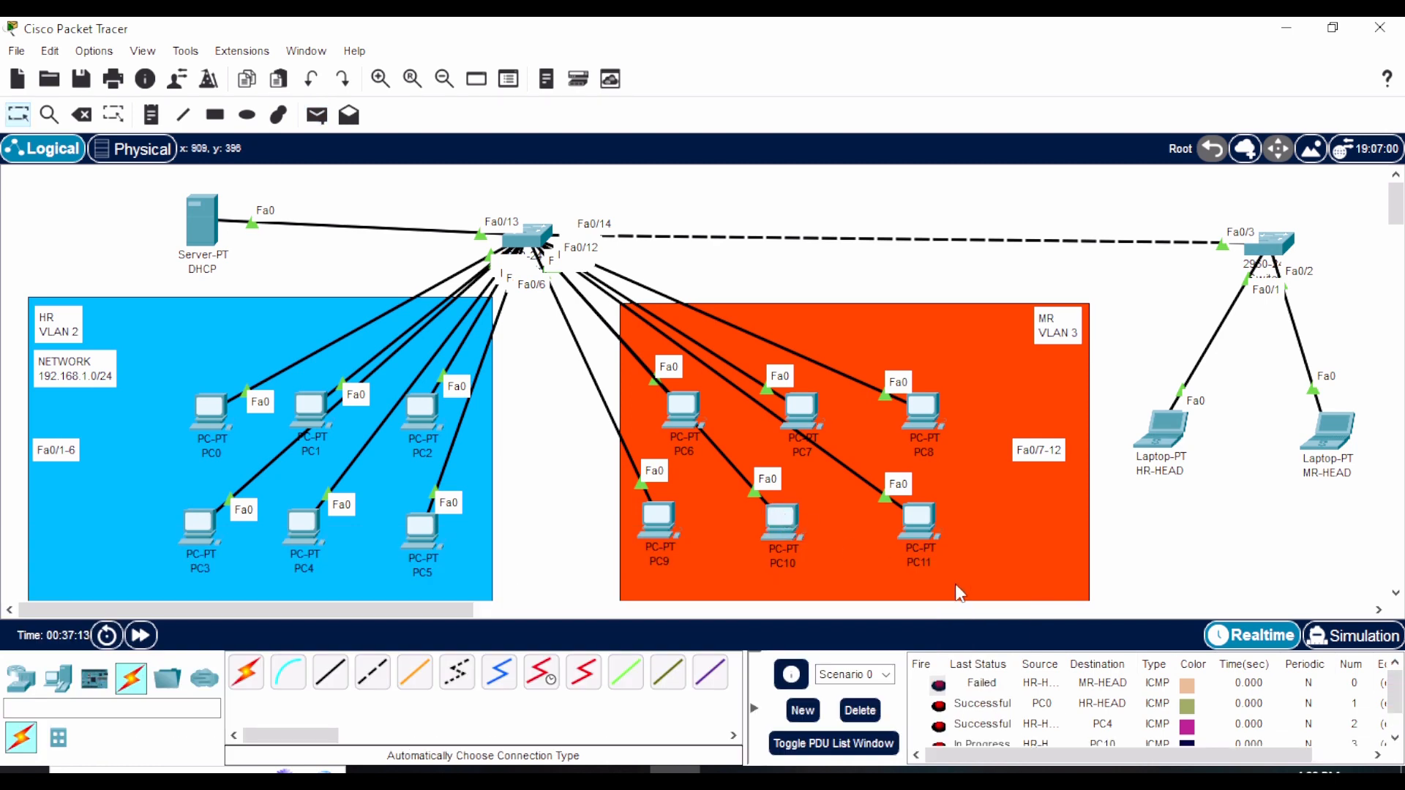
{"action": "scroll", "coordinate": [1039, 725], "scroll_direction": "down", "scroll_amount": 1}
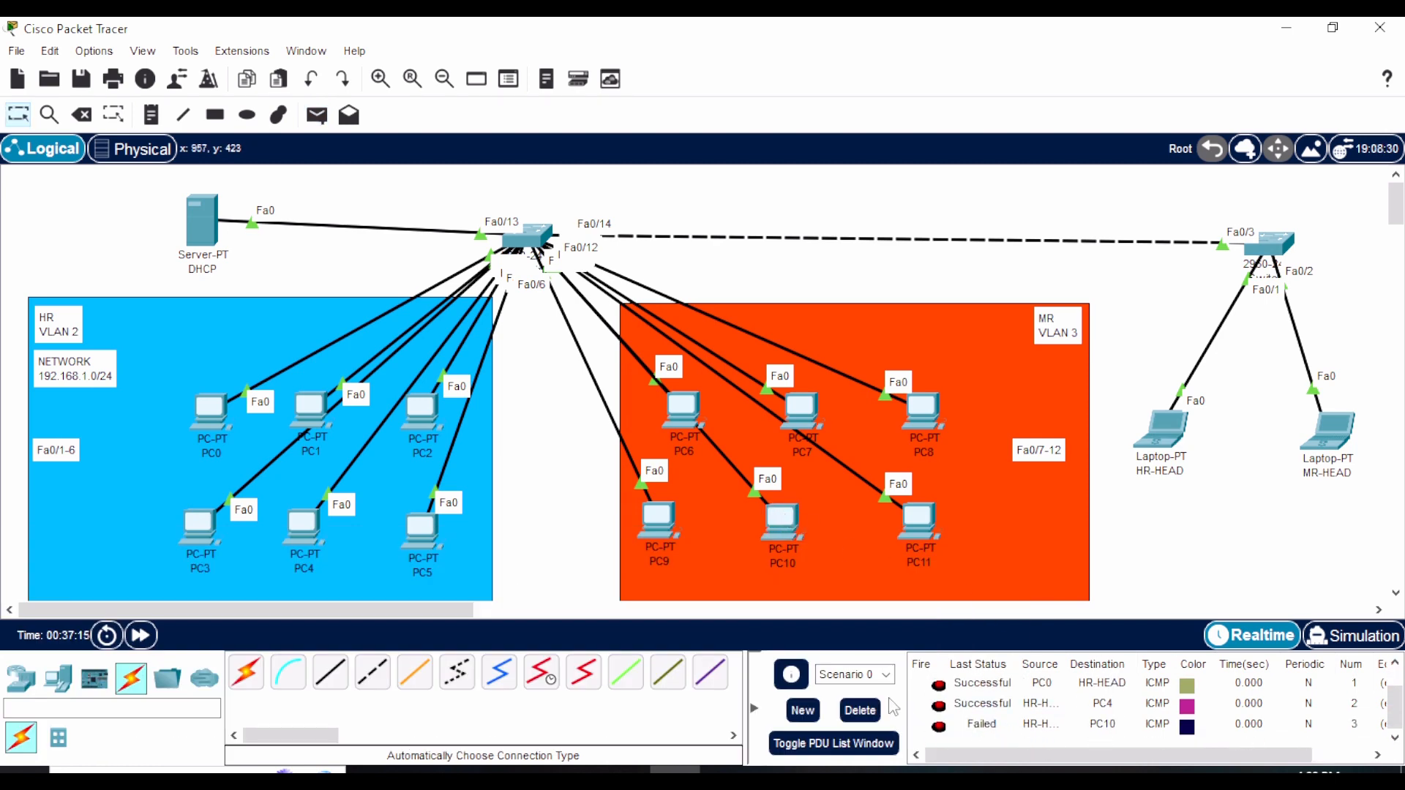
Step: Delete the scenario's PDU results and send a simple PDU from the MR-HEAD laptop to PC11 to test VLAN 3
{"action": "left_click", "coordinate": [860, 710]}
{"action": "left_click", "coordinate": [317, 115]}
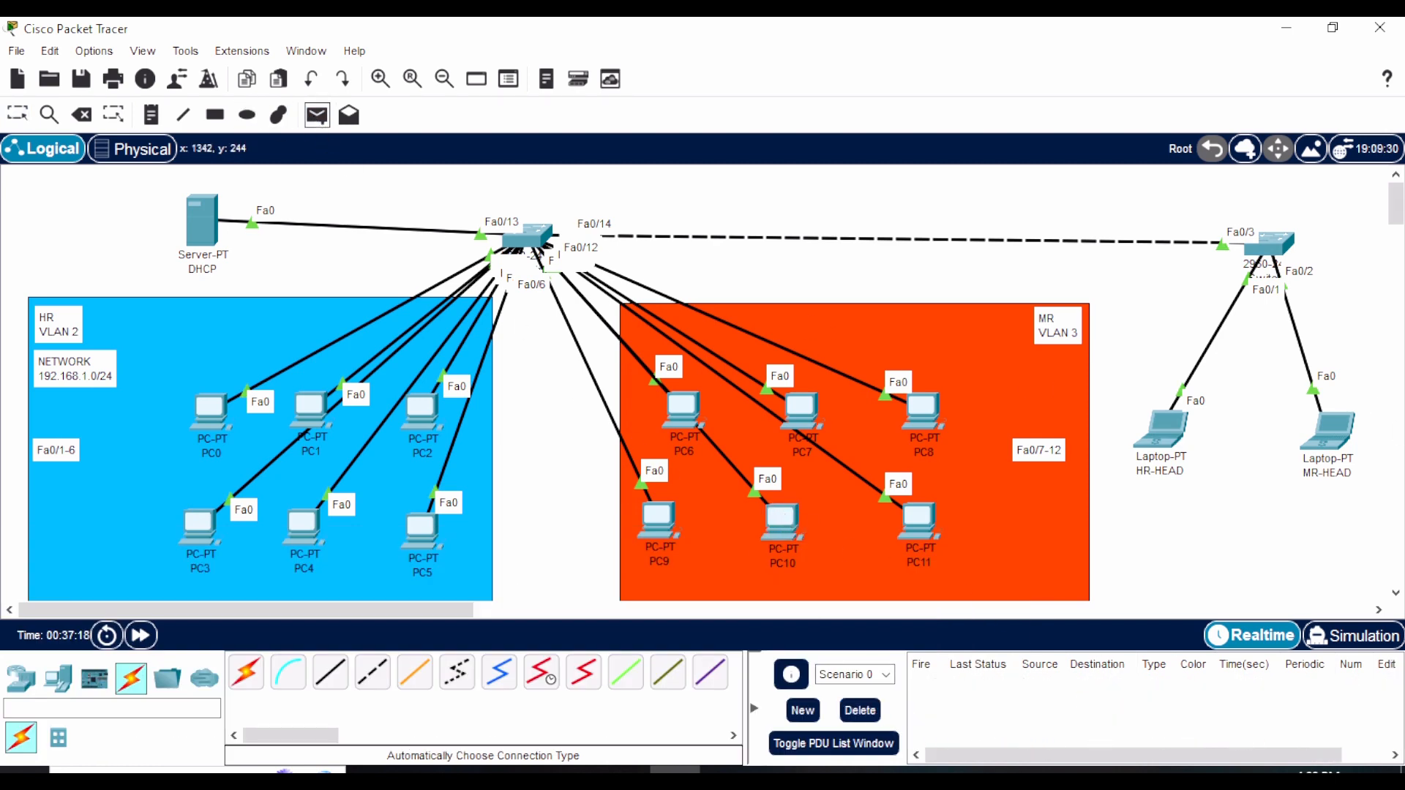
{"action": "left_click", "coordinate": [1336, 435]}
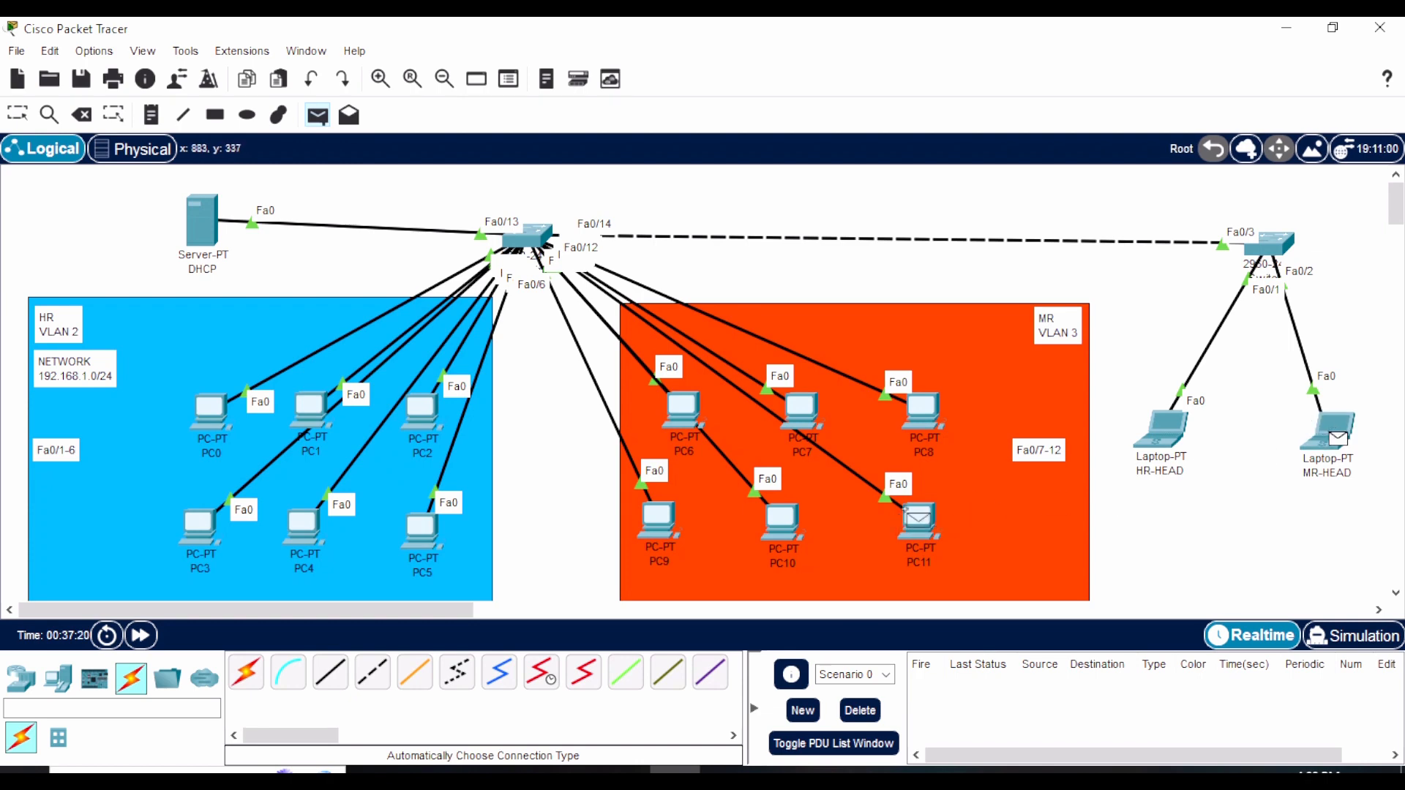
{"action": "left_click", "coordinate": [916, 518]}
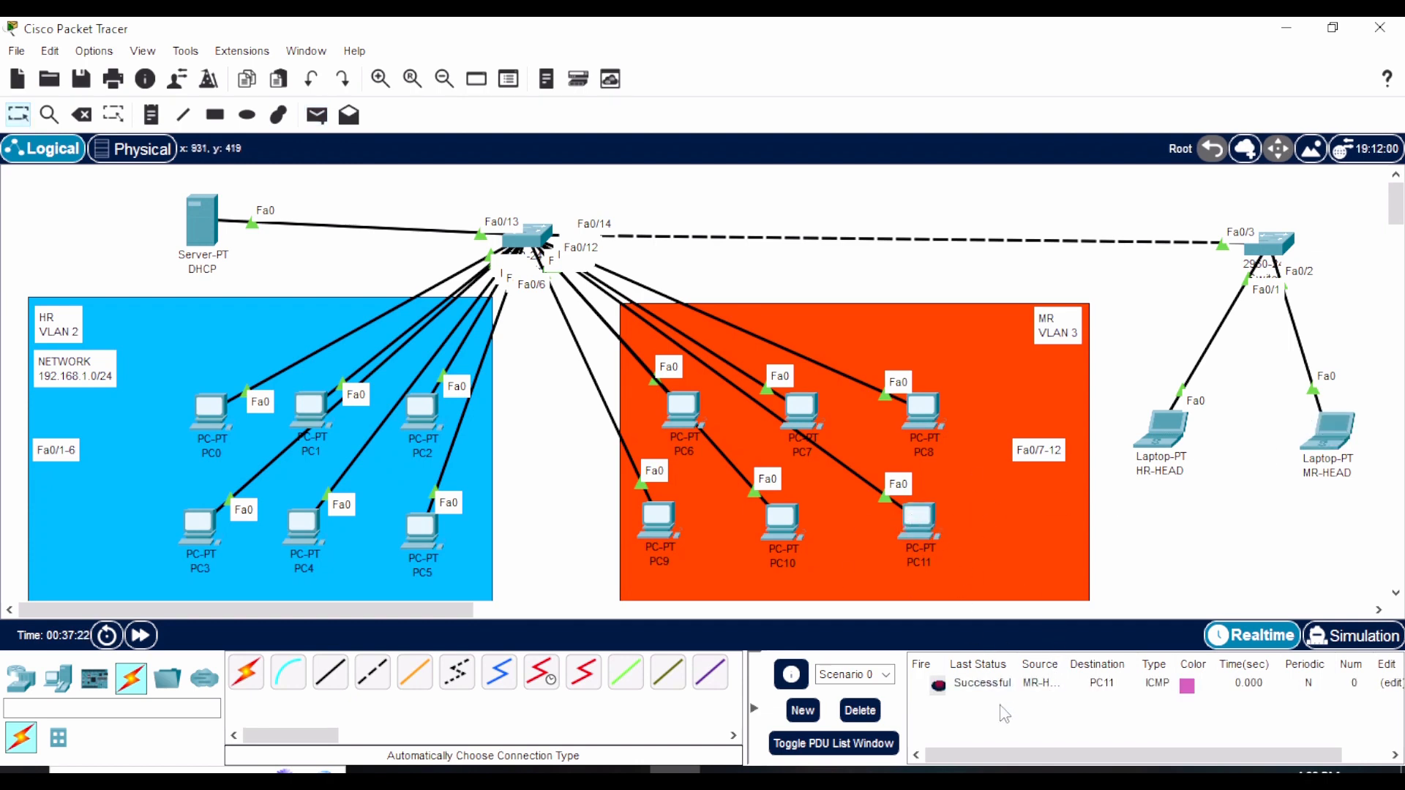